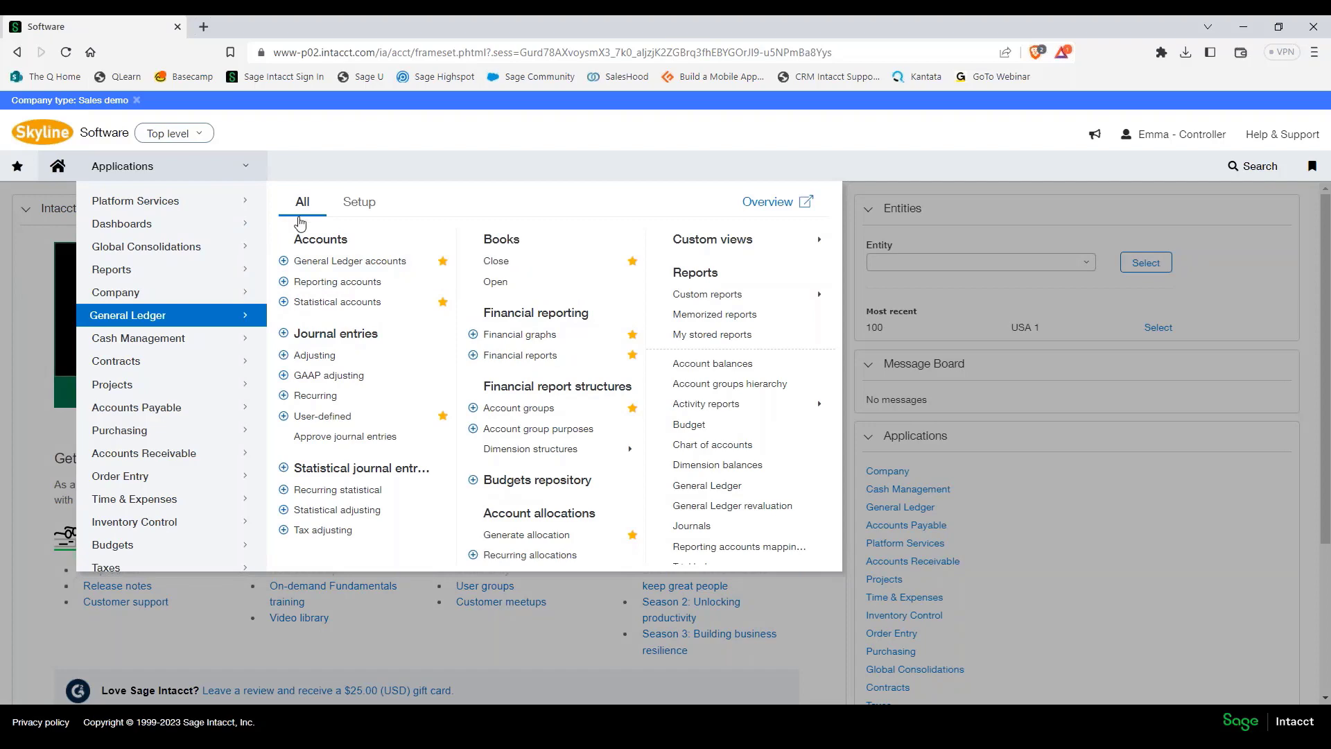
Open the General Ledger statistical accounts list and examine the fields of a blank new account form, closing it unsaved.
{"action": "left_click", "coordinate": [323, 304]}
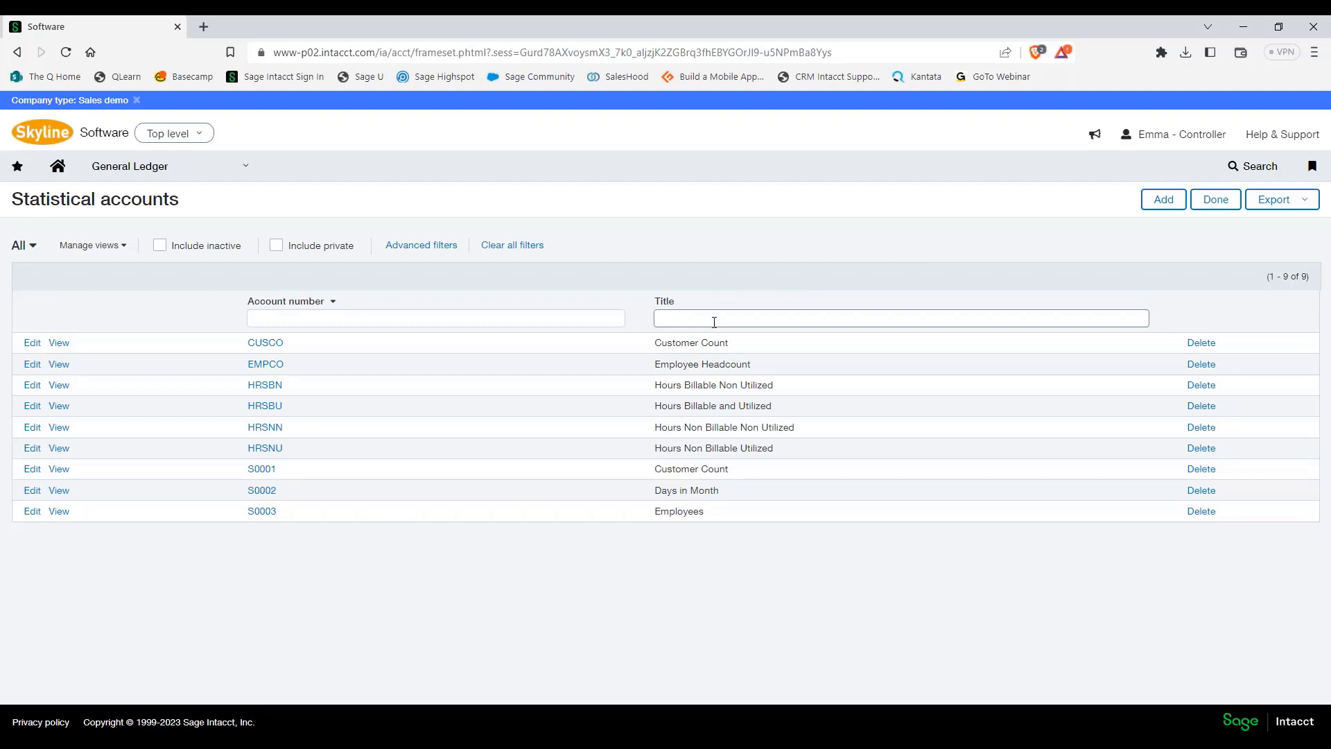
{"action": "left_click", "coordinate": [1163, 200]}
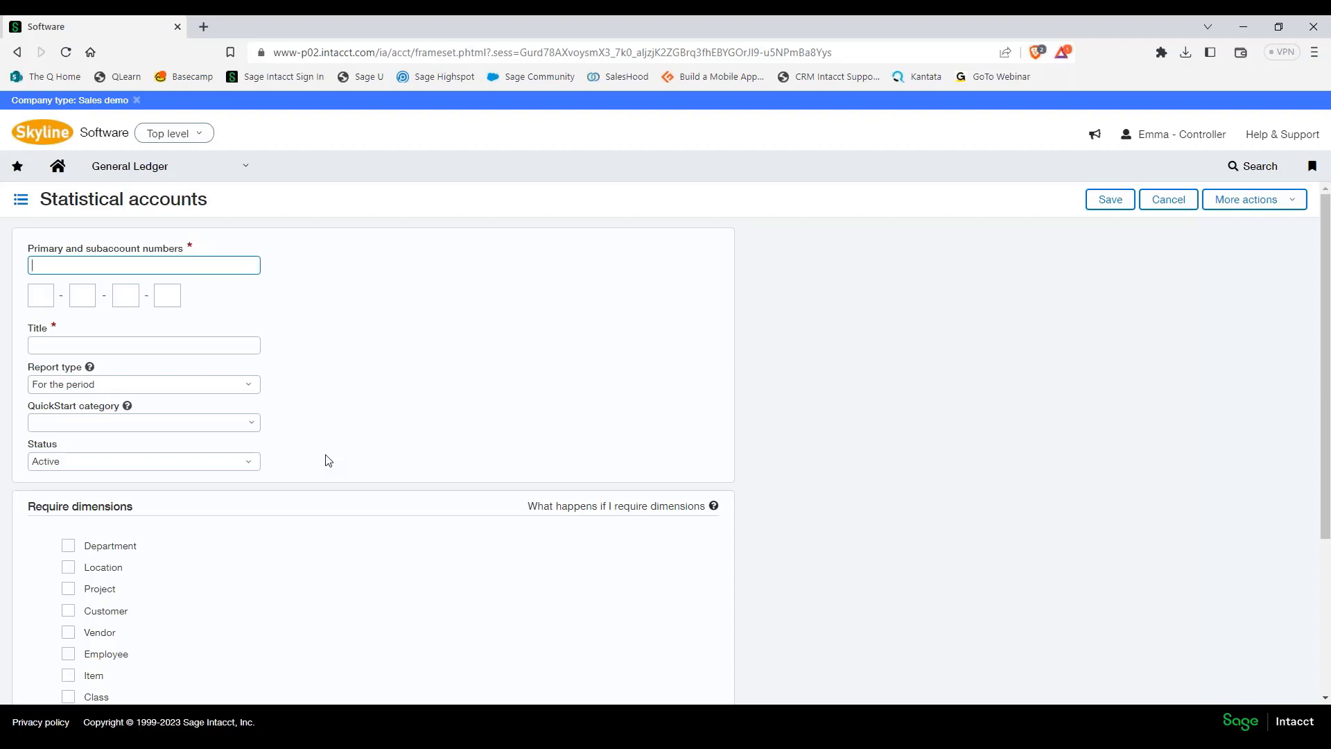
{"action": "scroll", "coordinate": [328, 460], "scroll_direction": "down", "scroll_amount": 3}
{"action": "scroll", "coordinate": [282, 456], "scroll_direction": "up", "scroll_amount": 3}
{"action": "left_click", "coordinate": [1159, 201]}
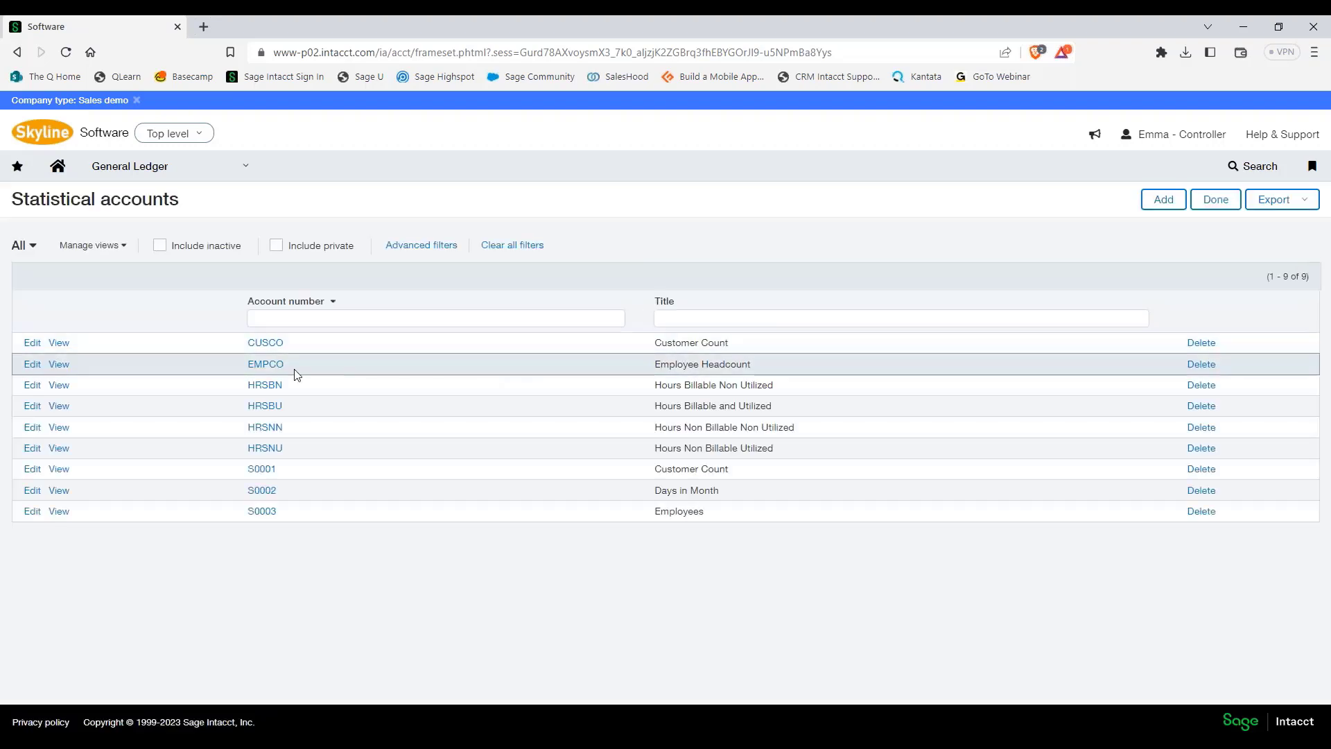
Examine the EMPCO Employee Headcount account's number, required dimensions and reporting accounts mapping, and close it without saving.
{"action": "left_click", "coordinate": [35, 364]}
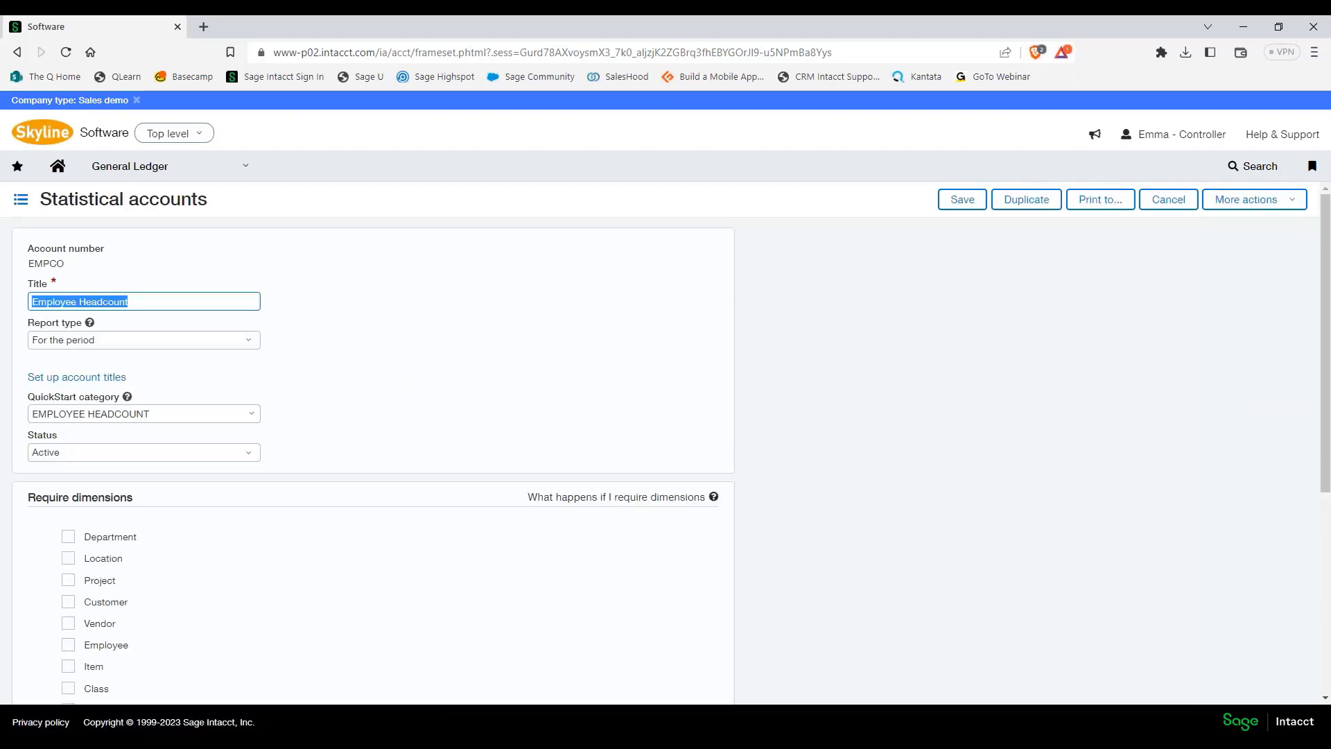
{"action": "left_click_drag", "start_coordinate": [66, 264], "coordinate": [31, 262]}
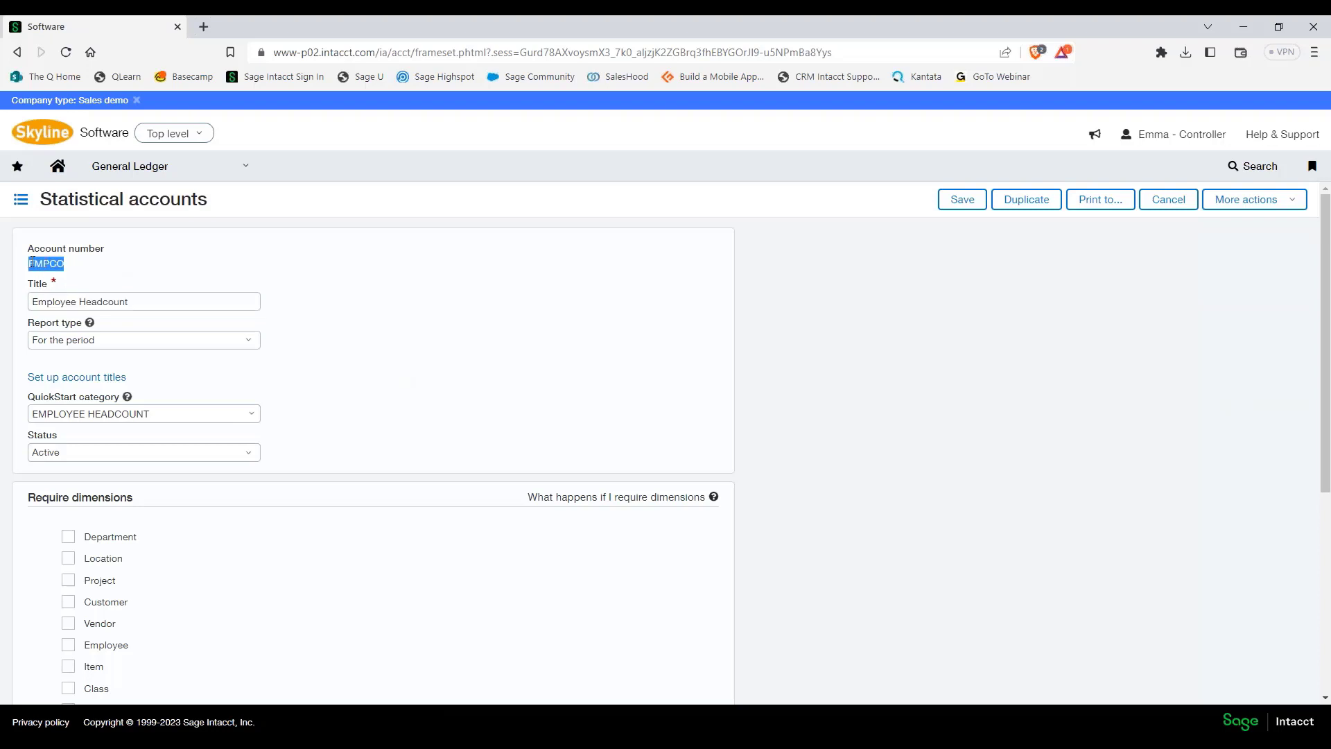
{"action": "left_click", "coordinate": [61, 263]}
{"action": "scroll", "coordinate": [401, 404], "scroll_direction": "down", "scroll_amount": 5}
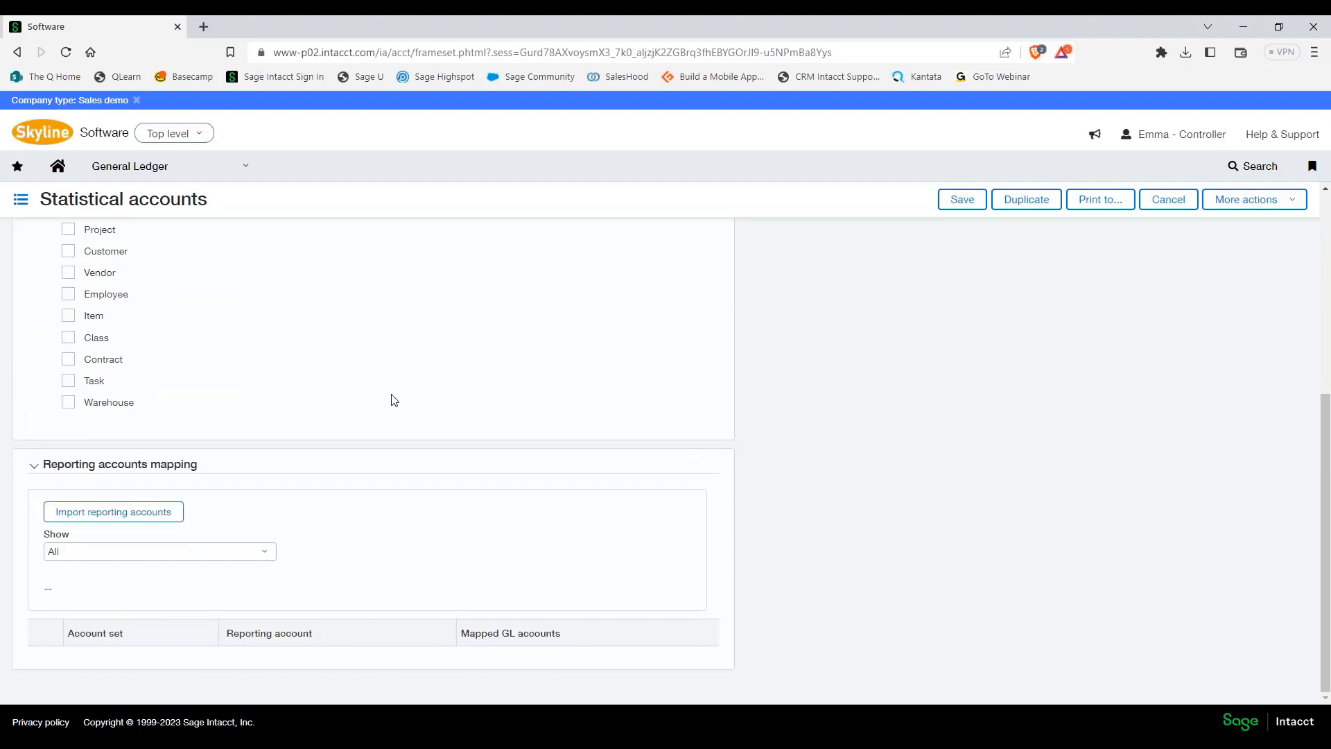
{"action": "scroll", "coordinate": [394, 401], "scroll_direction": "up", "scroll_amount": 1}
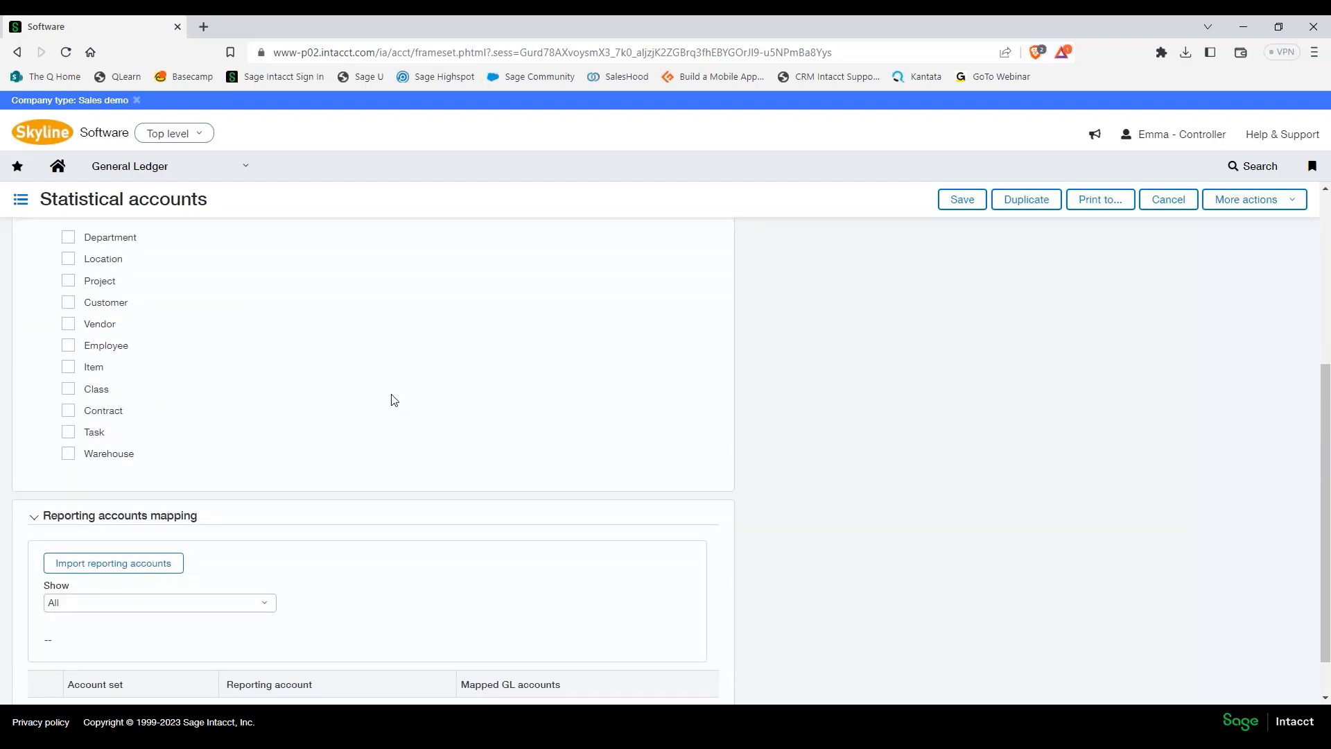
{"action": "scroll", "coordinate": [390, 399], "scroll_direction": "up", "scroll_amount": 5}
{"action": "left_click", "coordinate": [1173, 204]}
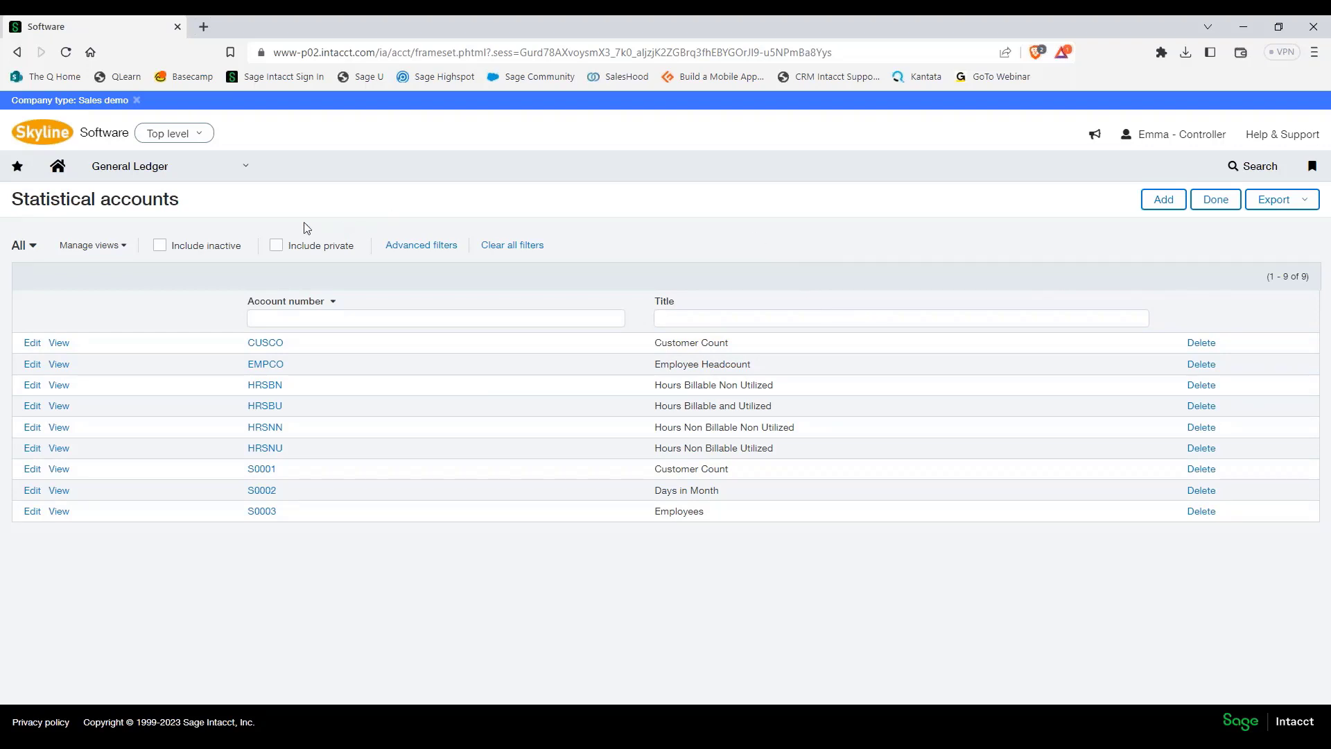
Open the list of statistical journals in the General Ledger setup.
{"action": "left_click", "coordinate": [242, 166]}
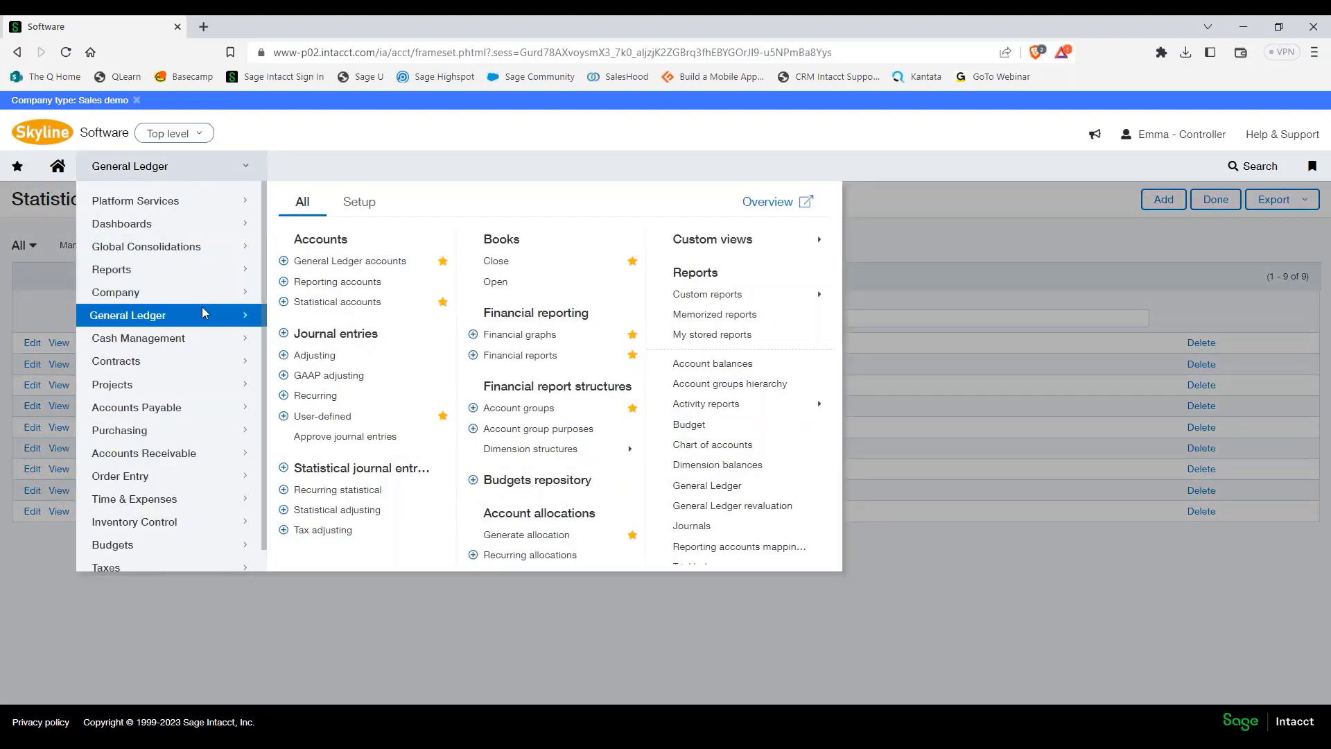
{"action": "left_click", "coordinate": [362, 209]}
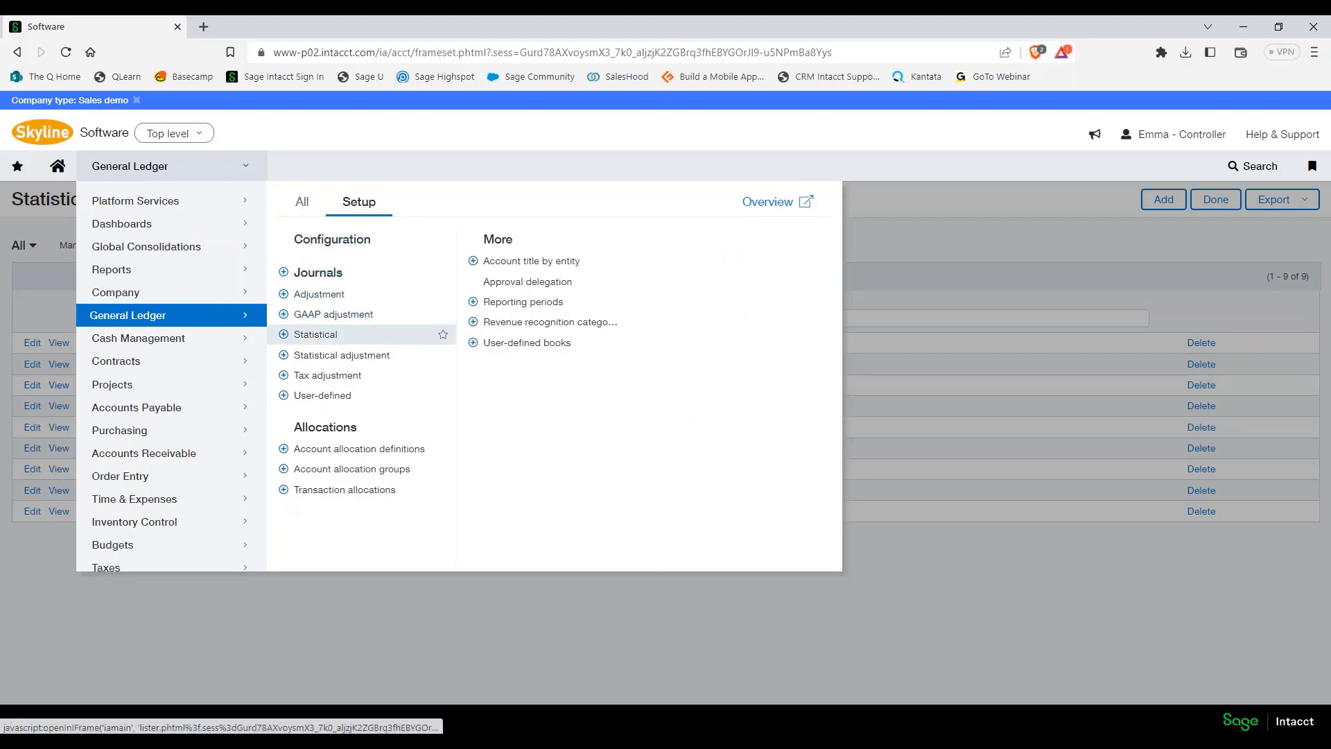
{"action": "left_click", "coordinate": [318, 336]}
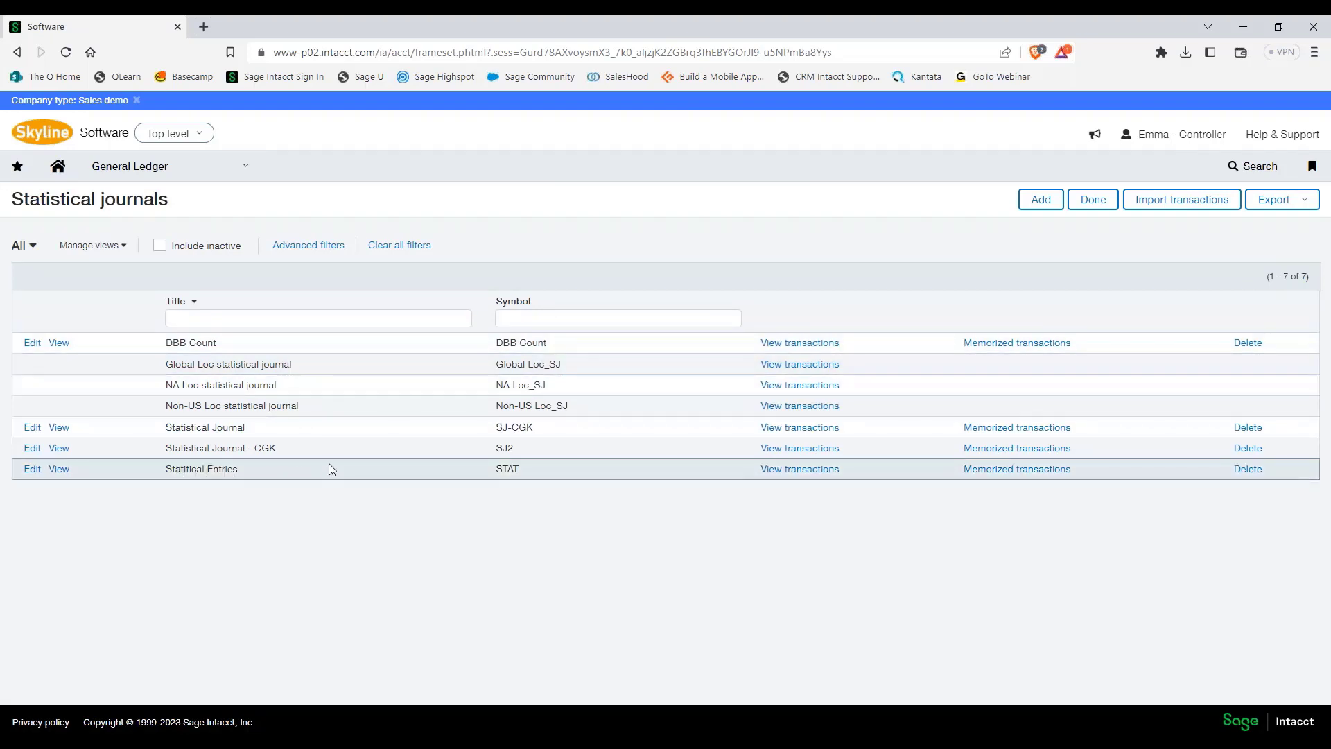
Examine the symbol, title and status of the Statitical Entries journal and close it without saving.
{"action": "left_click", "coordinate": [32, 468]}
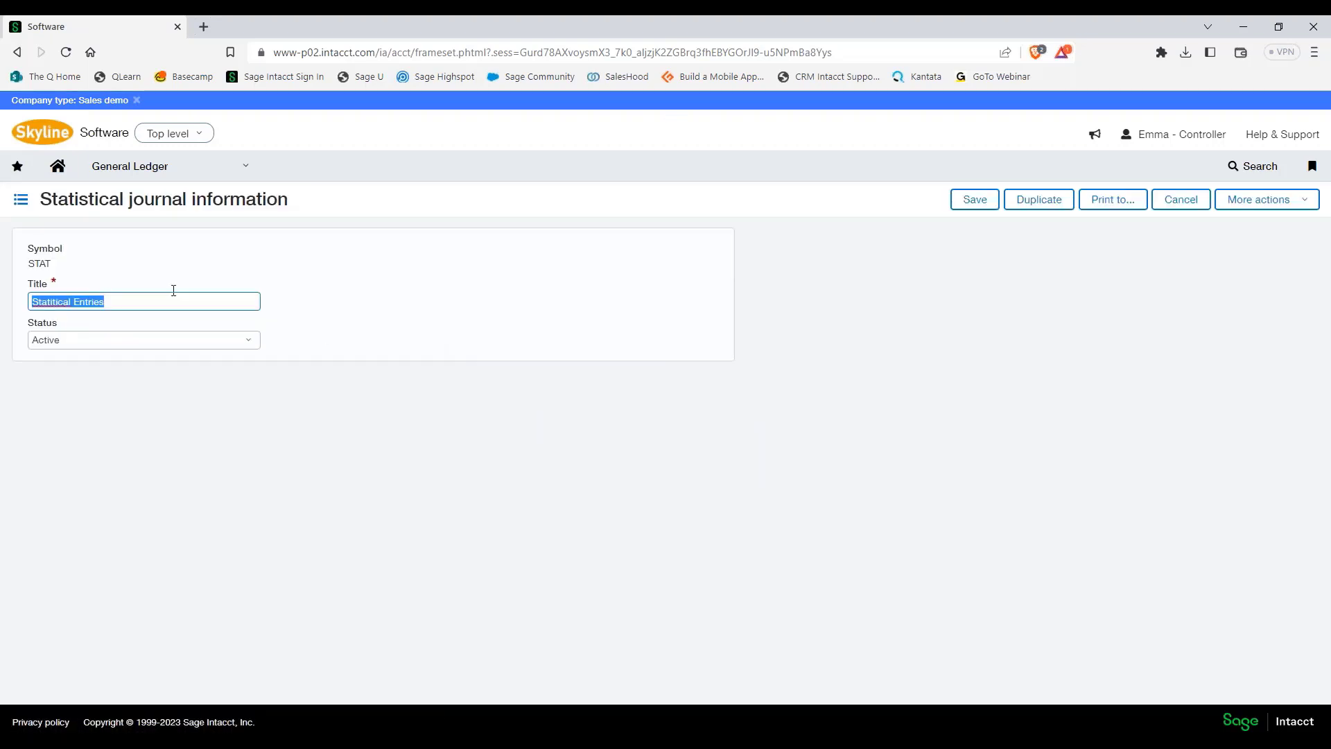
{"action": "left_click_drag", "start_coordinate": [53, 263], "coordinate": [27, 263]}
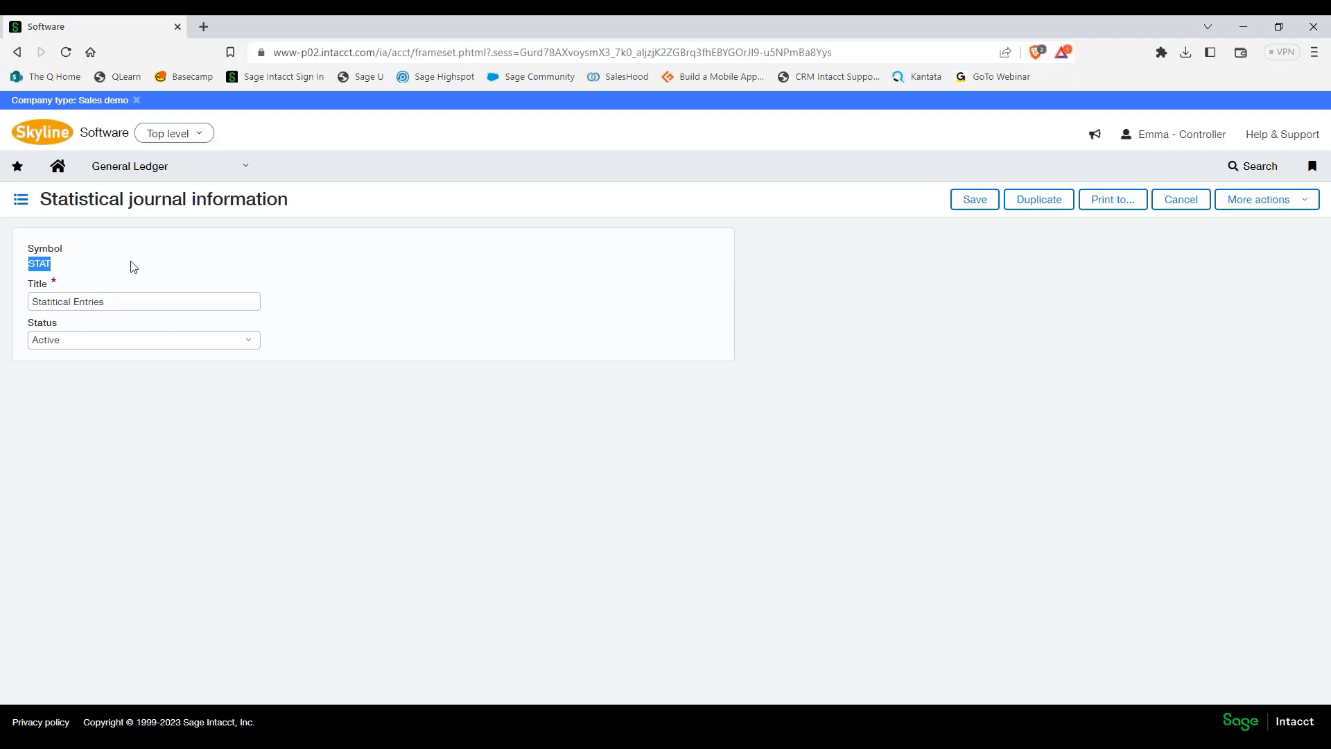
{"action": "left_click", "coordinate": [133, 267]}
{"action": "left_click", "coordinate": [119, 301]}
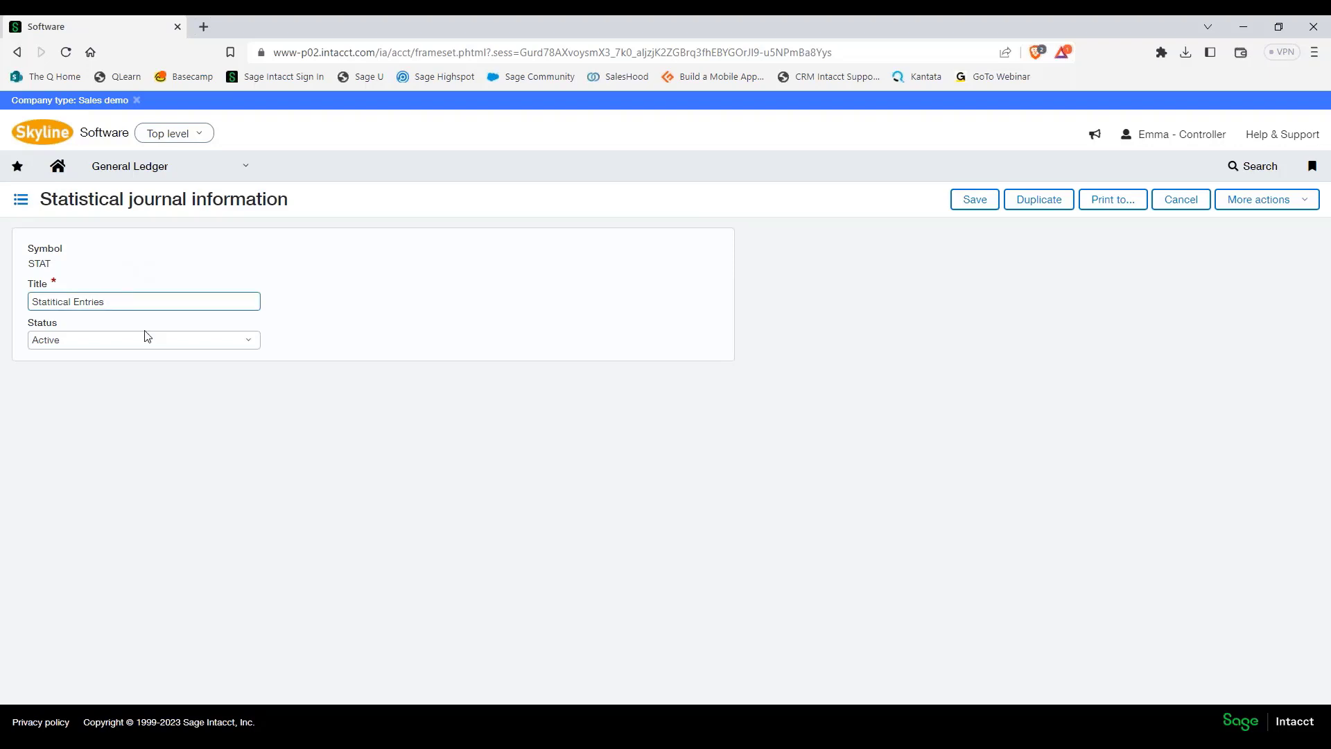
{"action": "left_click", "coordinate": [298, 322]}
{"action": "left_click", "coordinate": [1181, 200]}
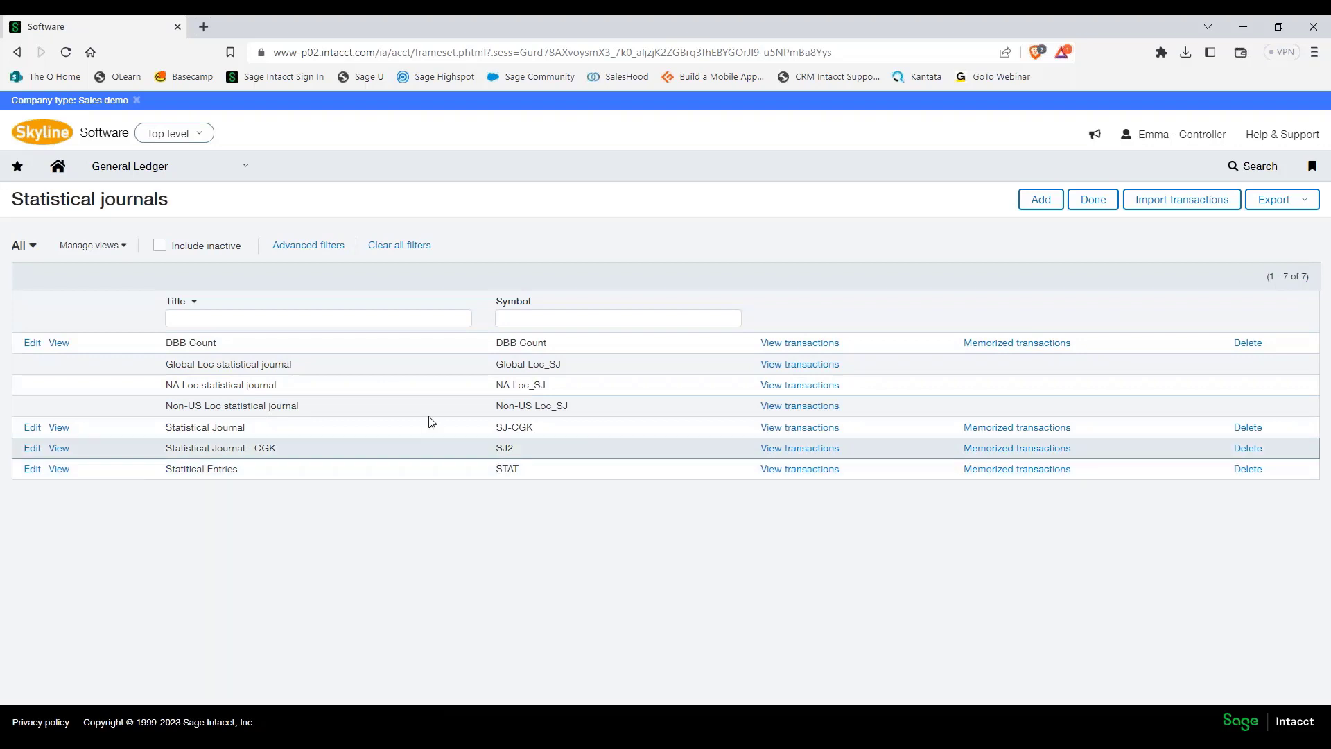
Start a new General Ledger statistical journal entry and assign it to the STAT--Statitical Entries journal.
{"action": "left_click", "coordinate": [209, 172]}
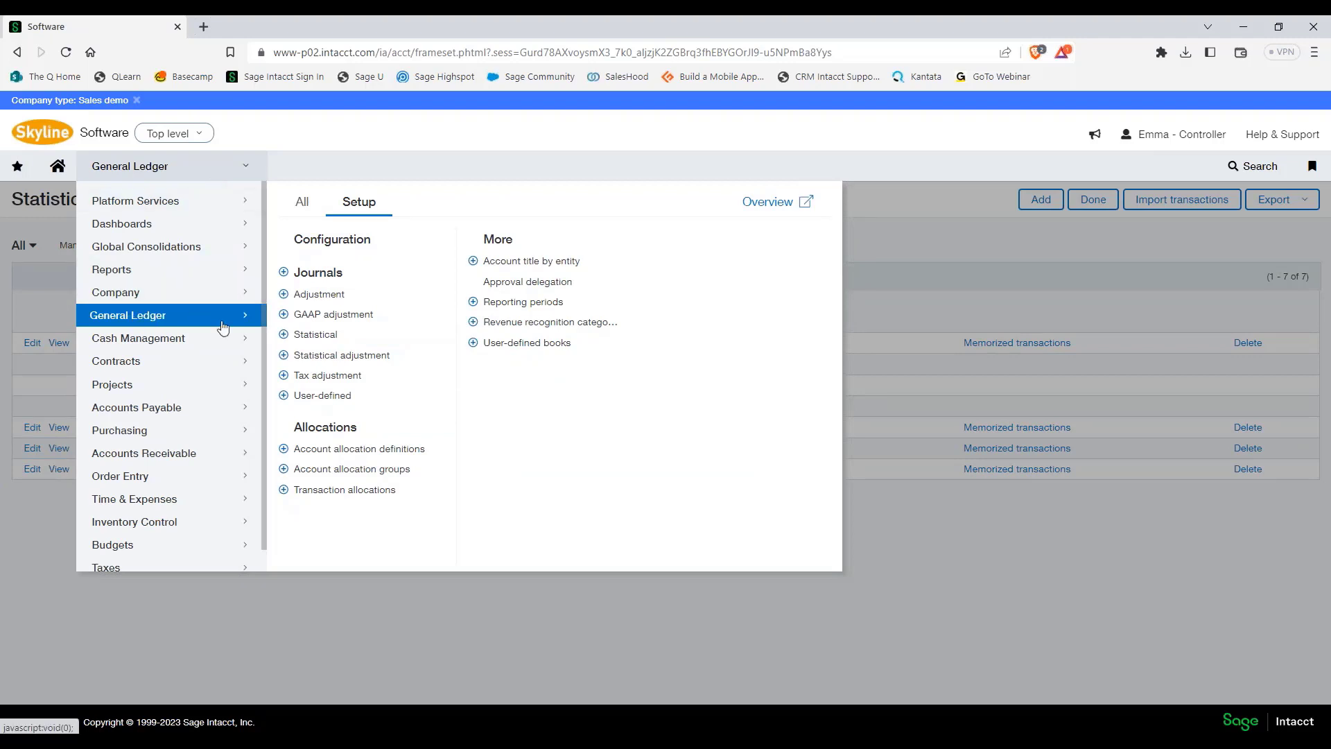
{"action": "left_click", "coordinate": [305, 205]}
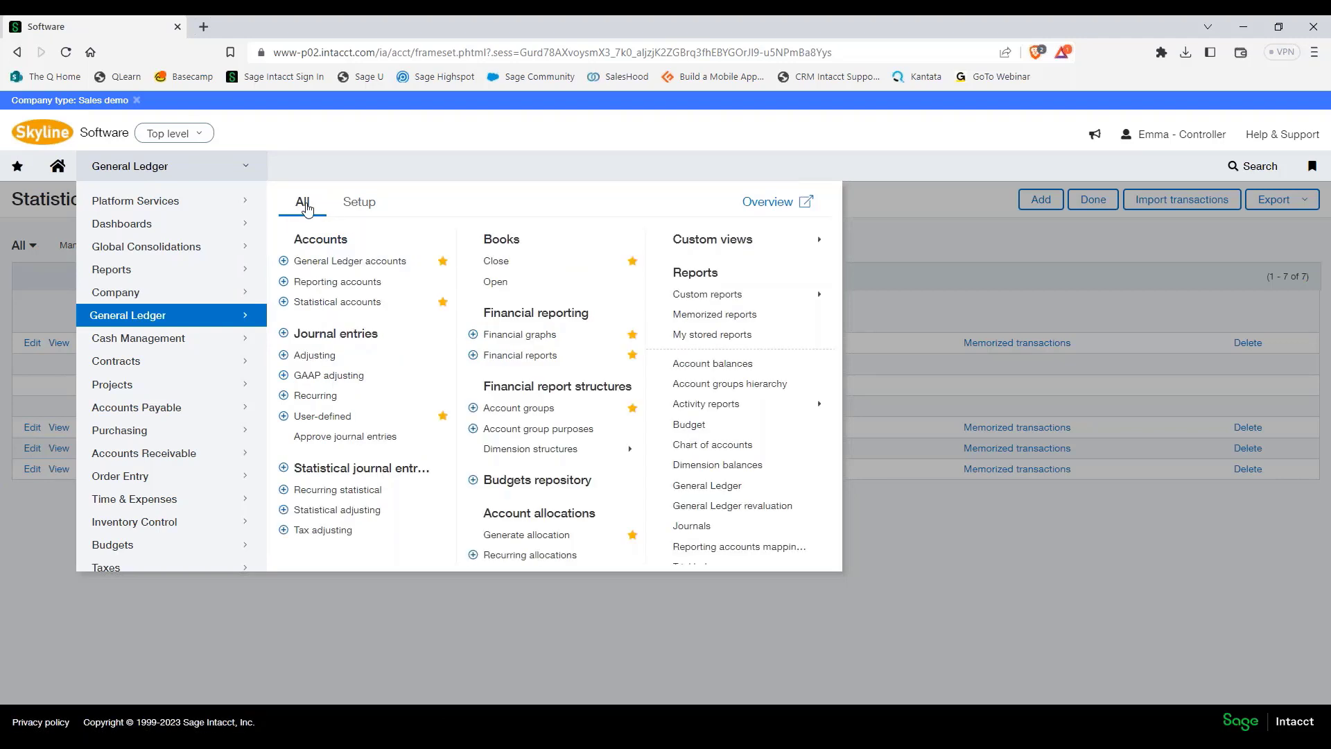
{"action": "left_click", "coordinate": [347, 469]}
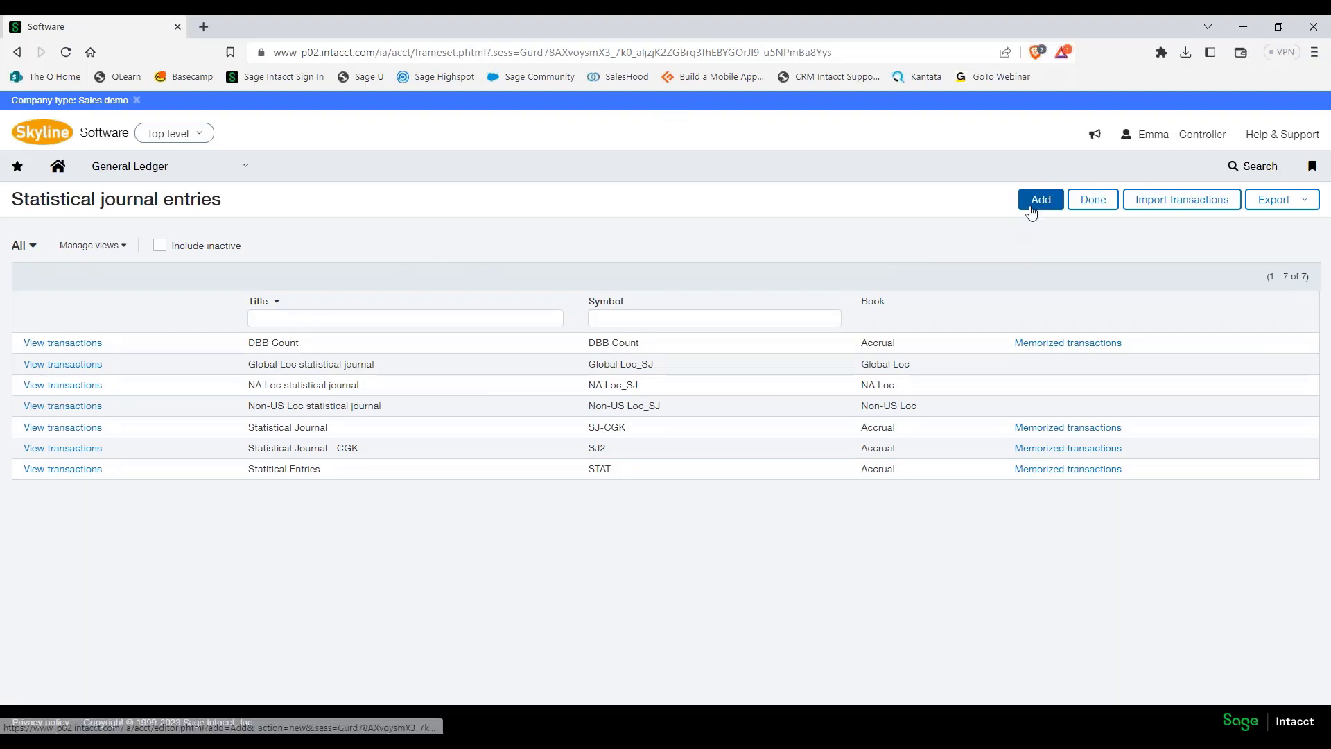
{"action": "left_click", "coordinate": [1039, 201]}
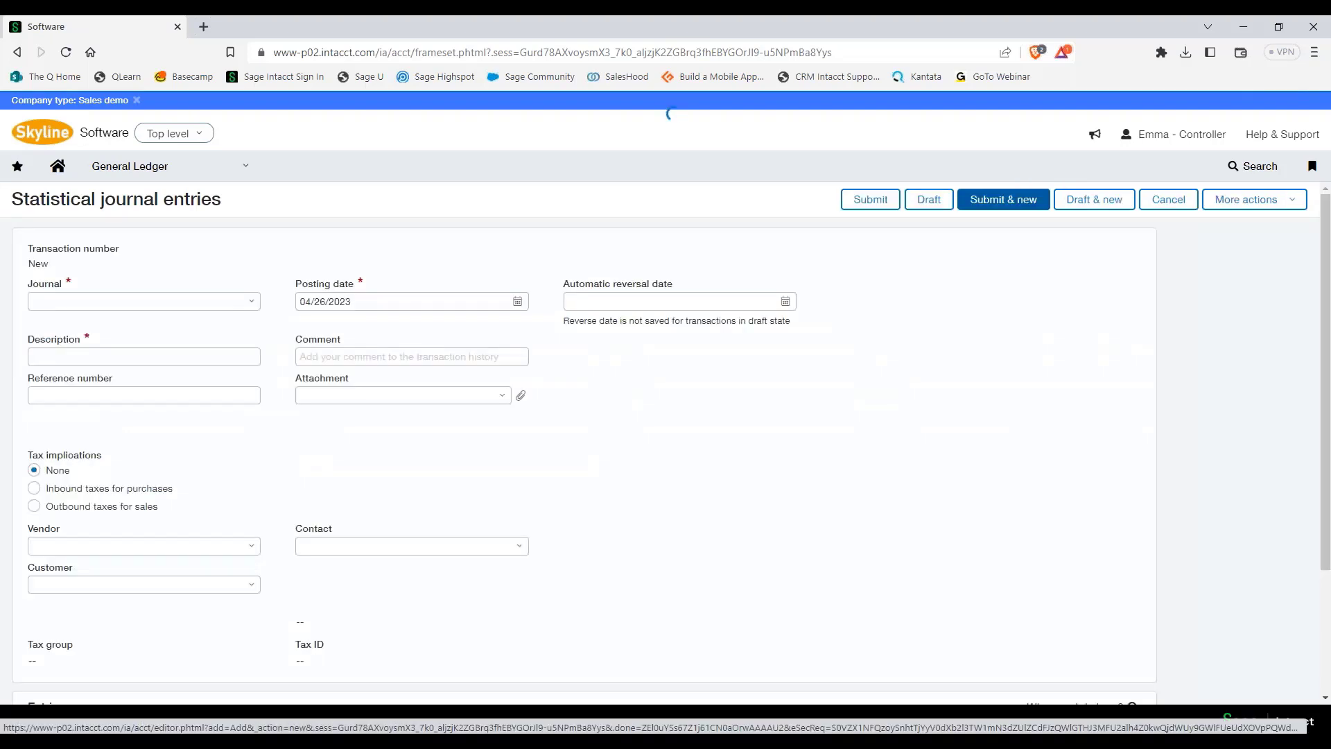
{"action": "left_click", "coordinate": [252, 302]}
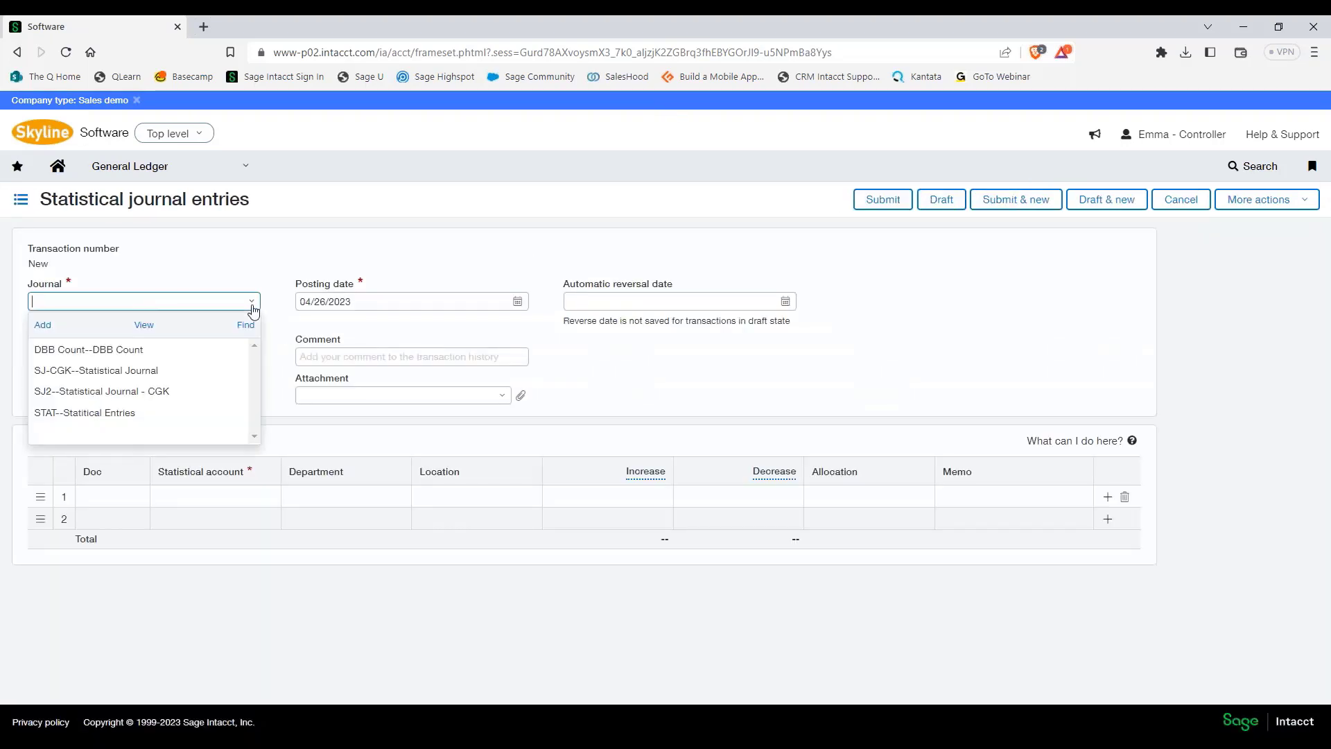
{"action": "left_click", "coordinate": [173, 409]}
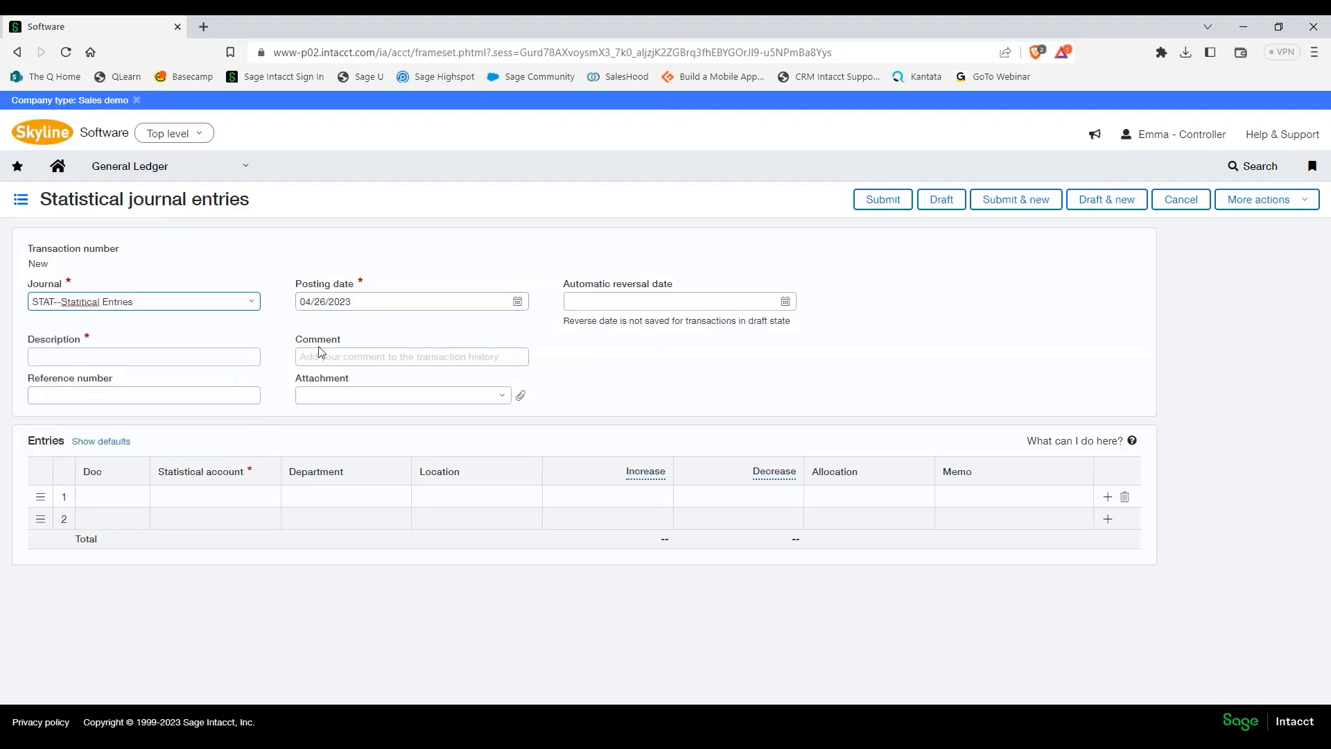
{"action": "left_click", "coordinate": [255, 355]}
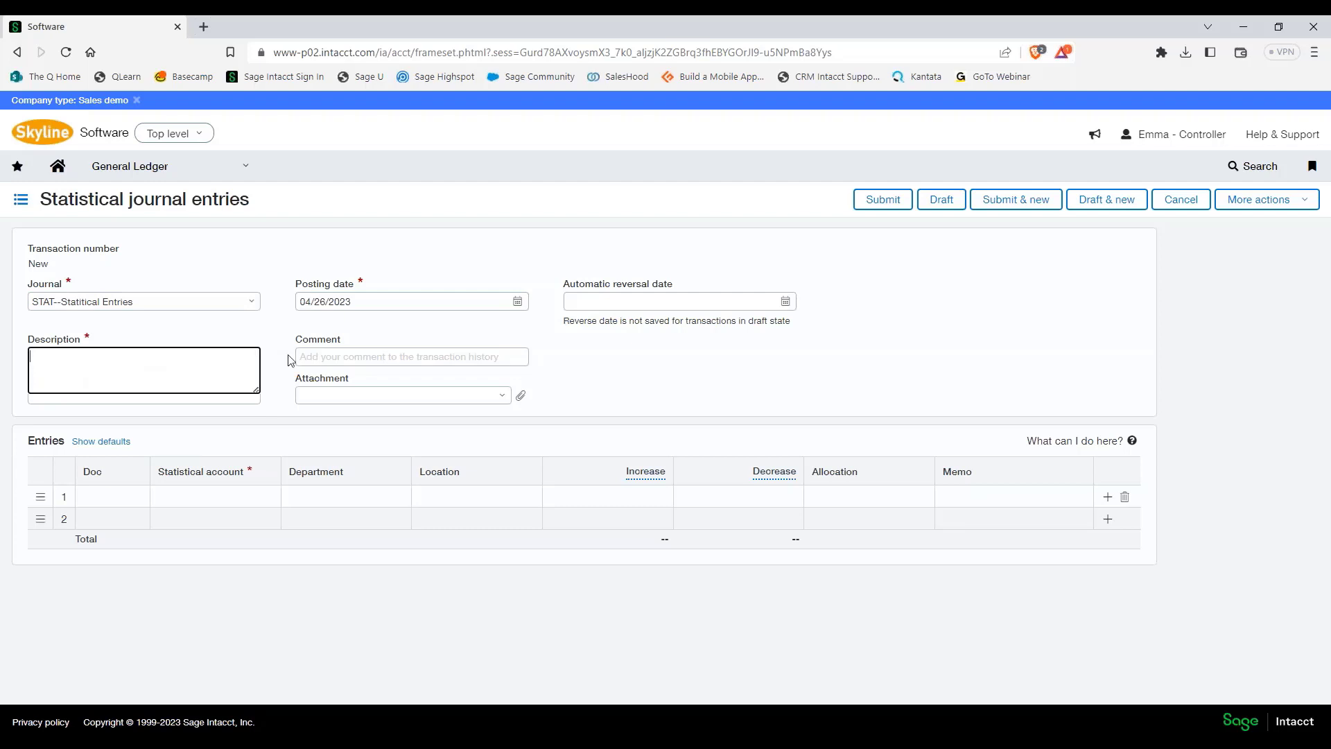
{"action": "left_click", "coordinate": [268, 486]}
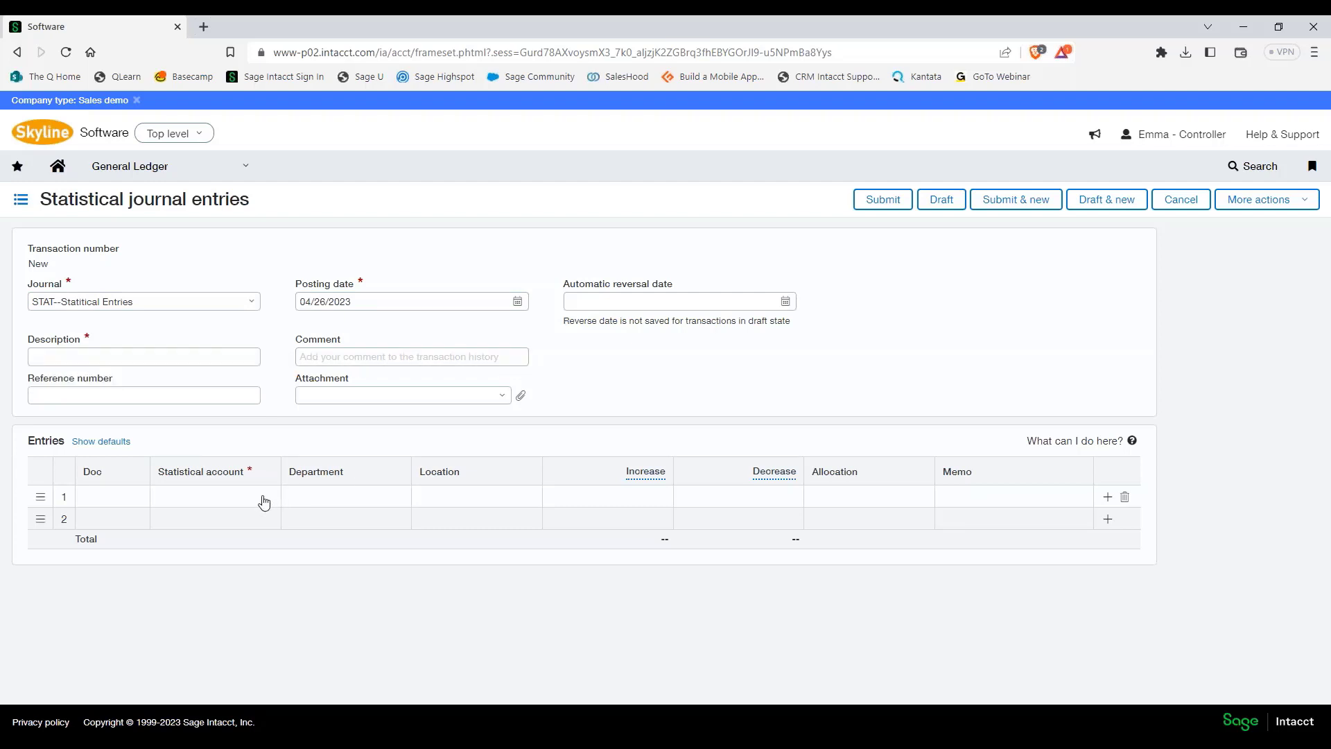
Fill the first entry line with account EMPCO--Employee Headcount and location 100--USA 1, and discard the journal entry.
{"action": "left_click", "coordinate": [264, 502]}
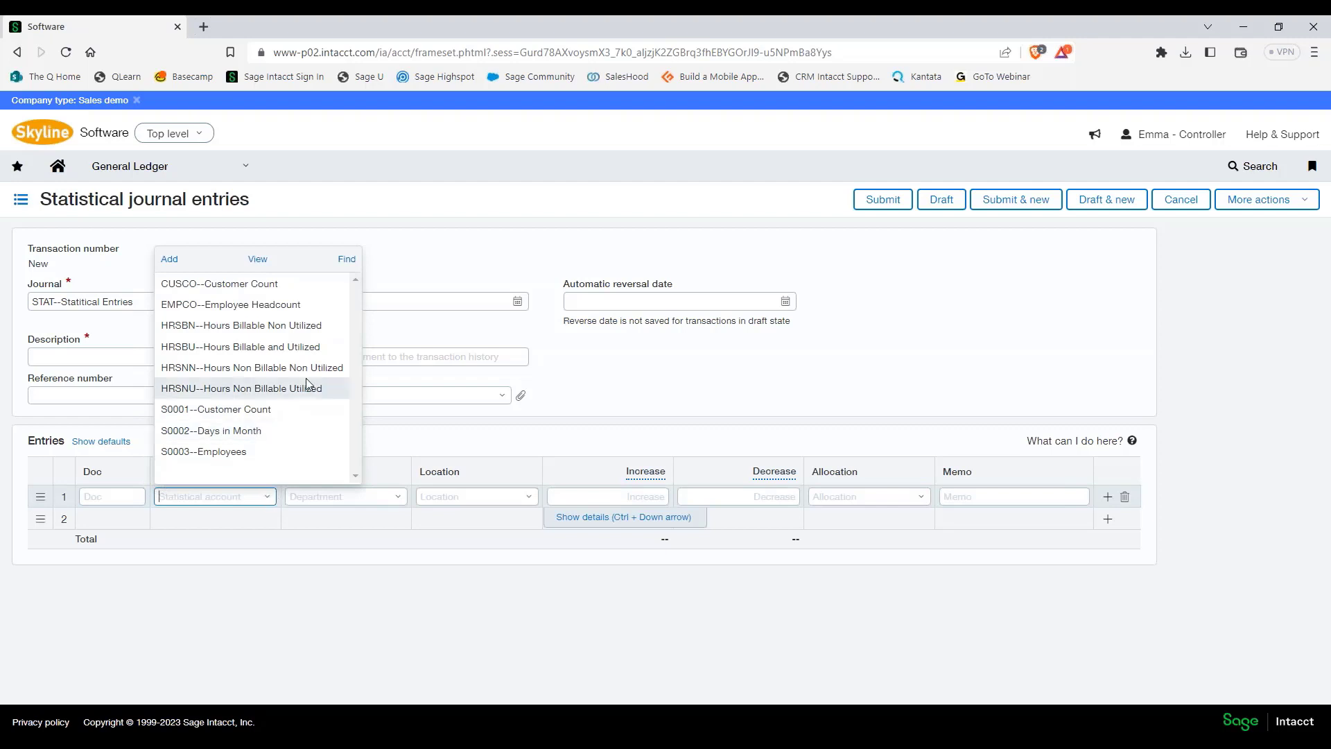
{"action": "left_click", "coordinate": [280, 304]}
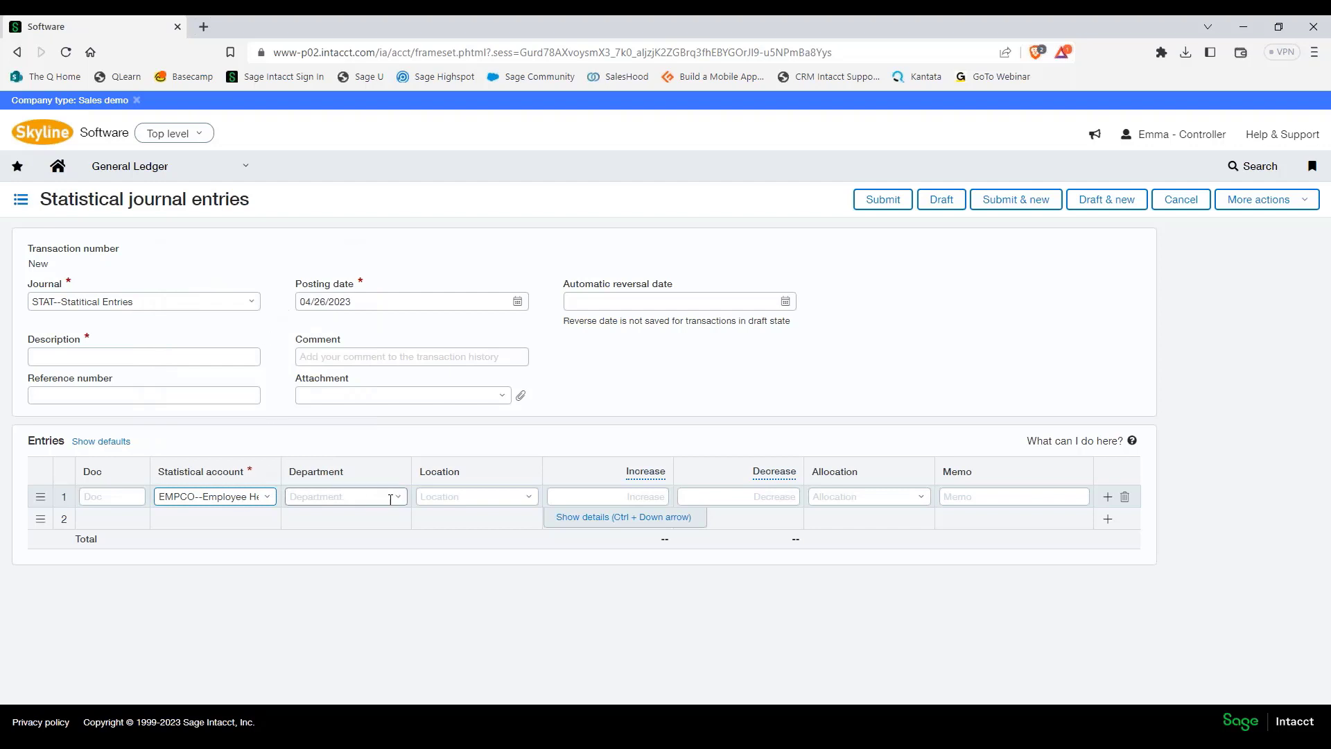
{"action": "left_click", "coordinate": [519, 494]}
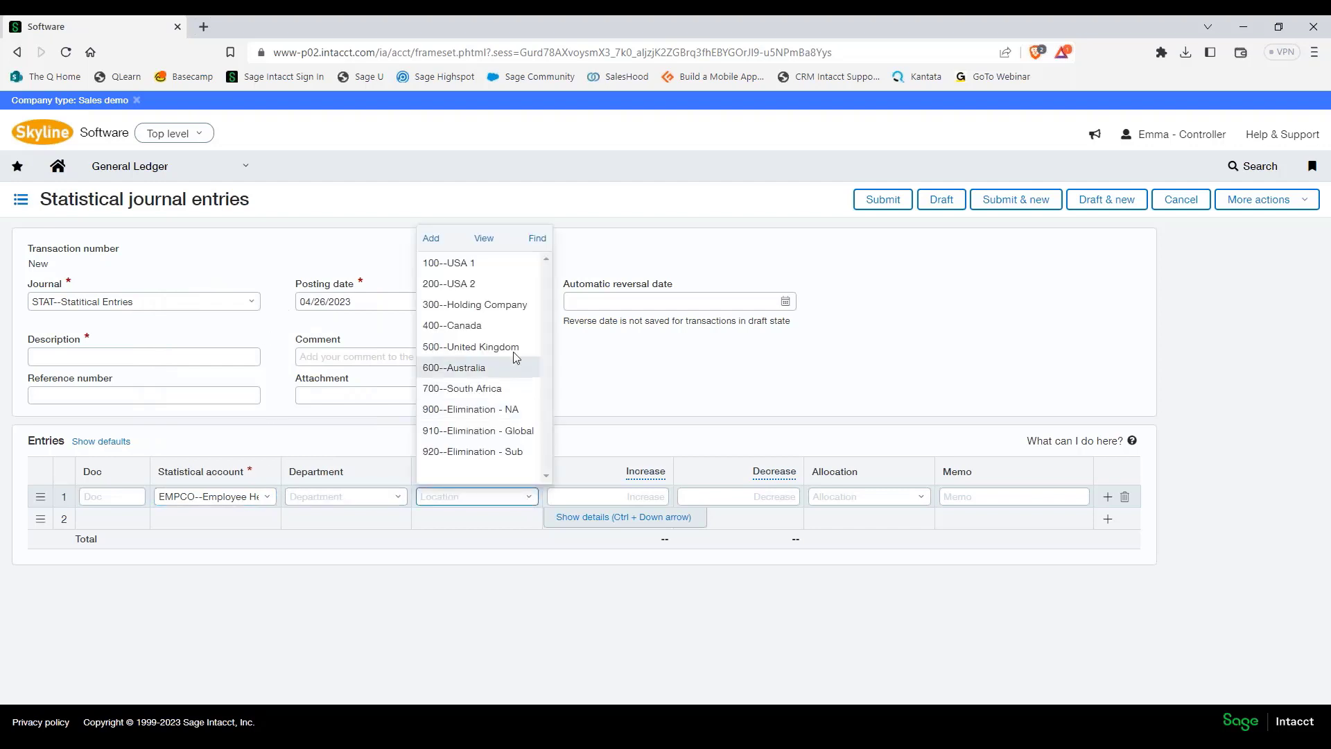
{"action": "left_click", "coordinate": [496, 272]}
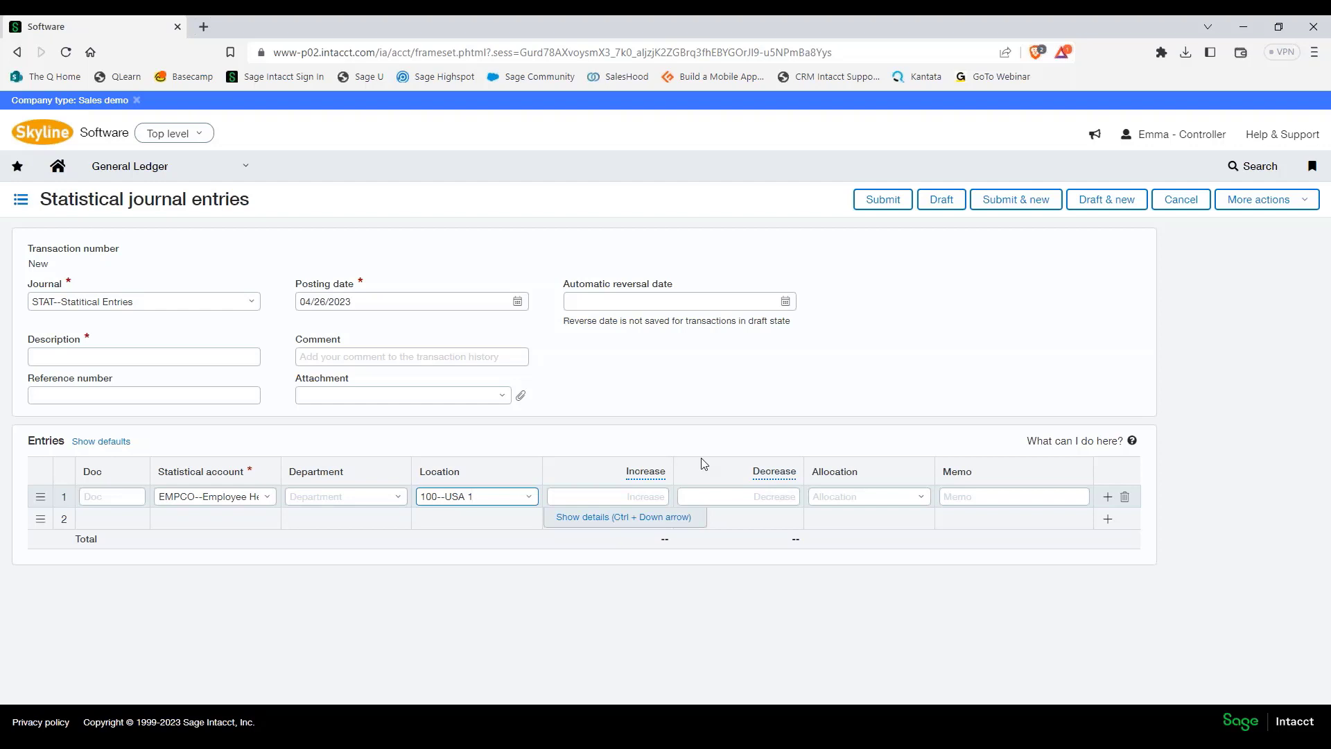
{"action": "mouse_move", "coordinate": [643, 477]}
{"action": "left_click", "coordinate": [1179, 201]}
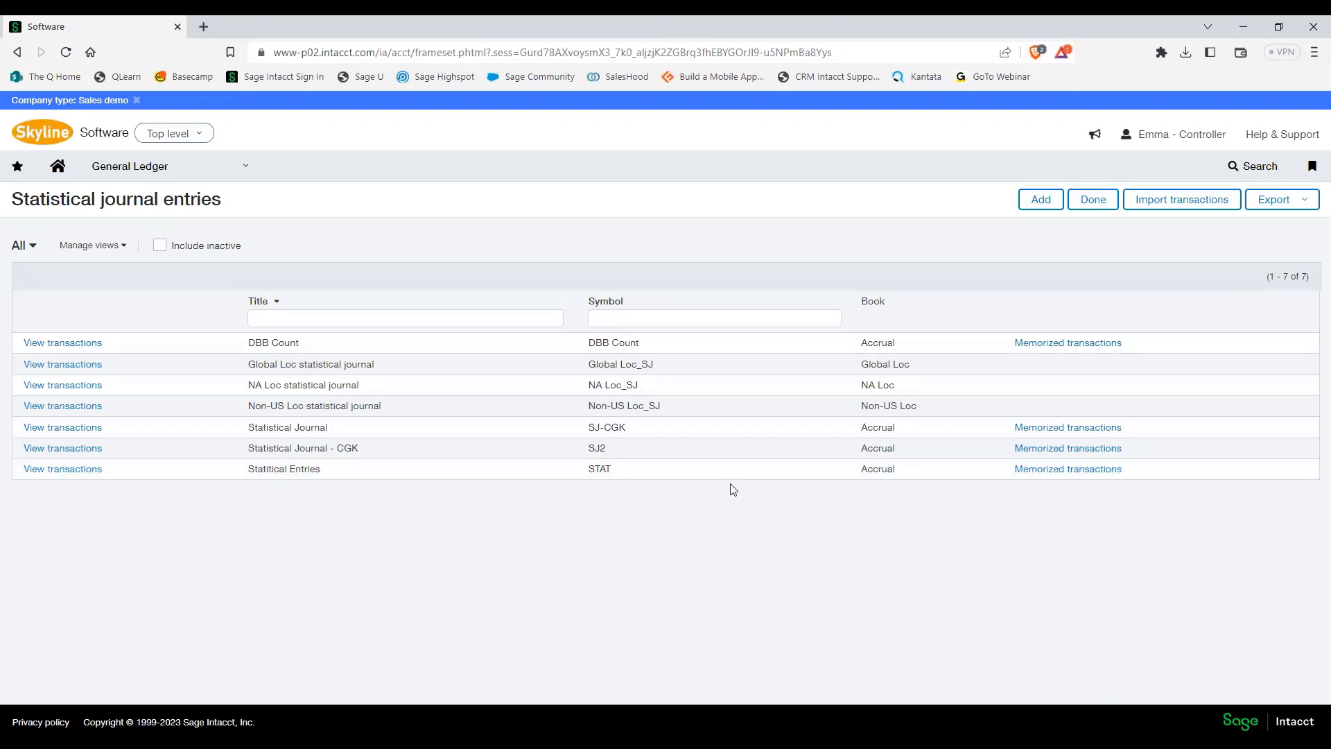
Open the list of recurring statistical journal entries in the General Ledger.
{"action": "left_click", "coordinate": [346, 317]}
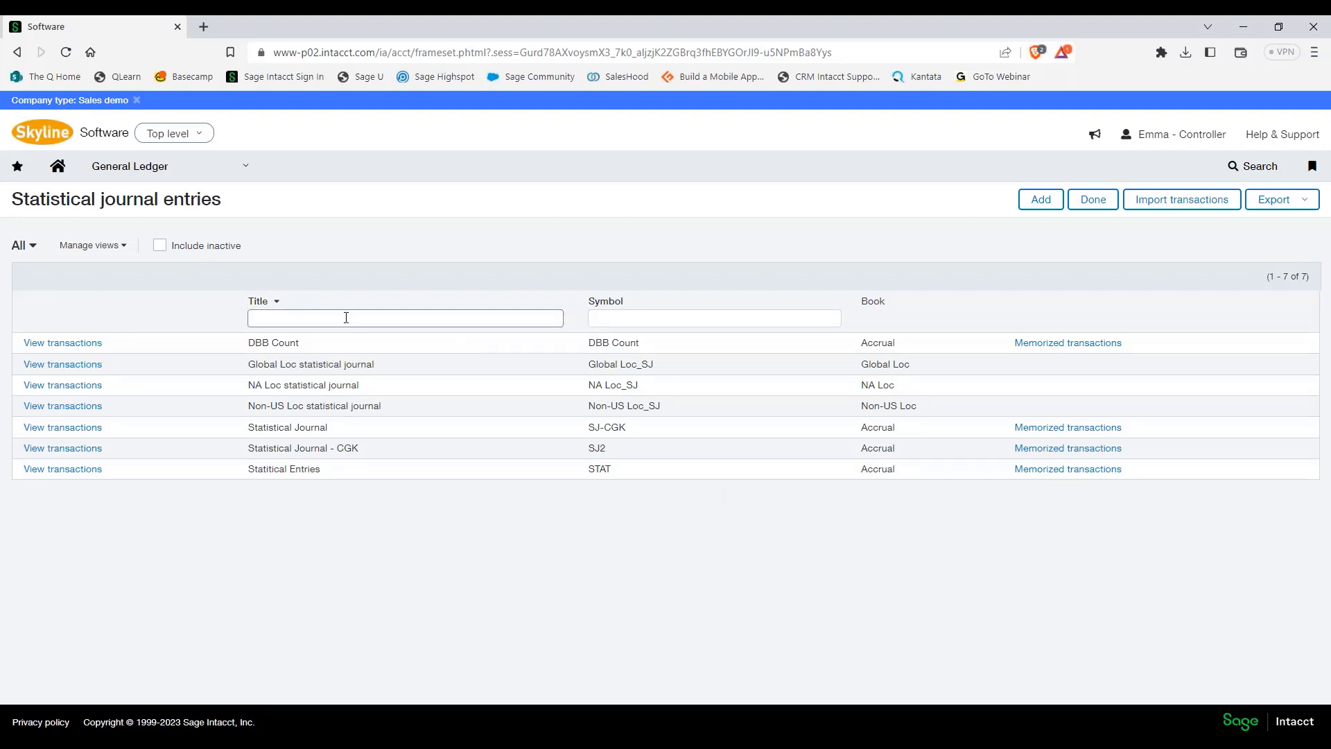
{"action": "left_click", "coordinate": [208, 170]}
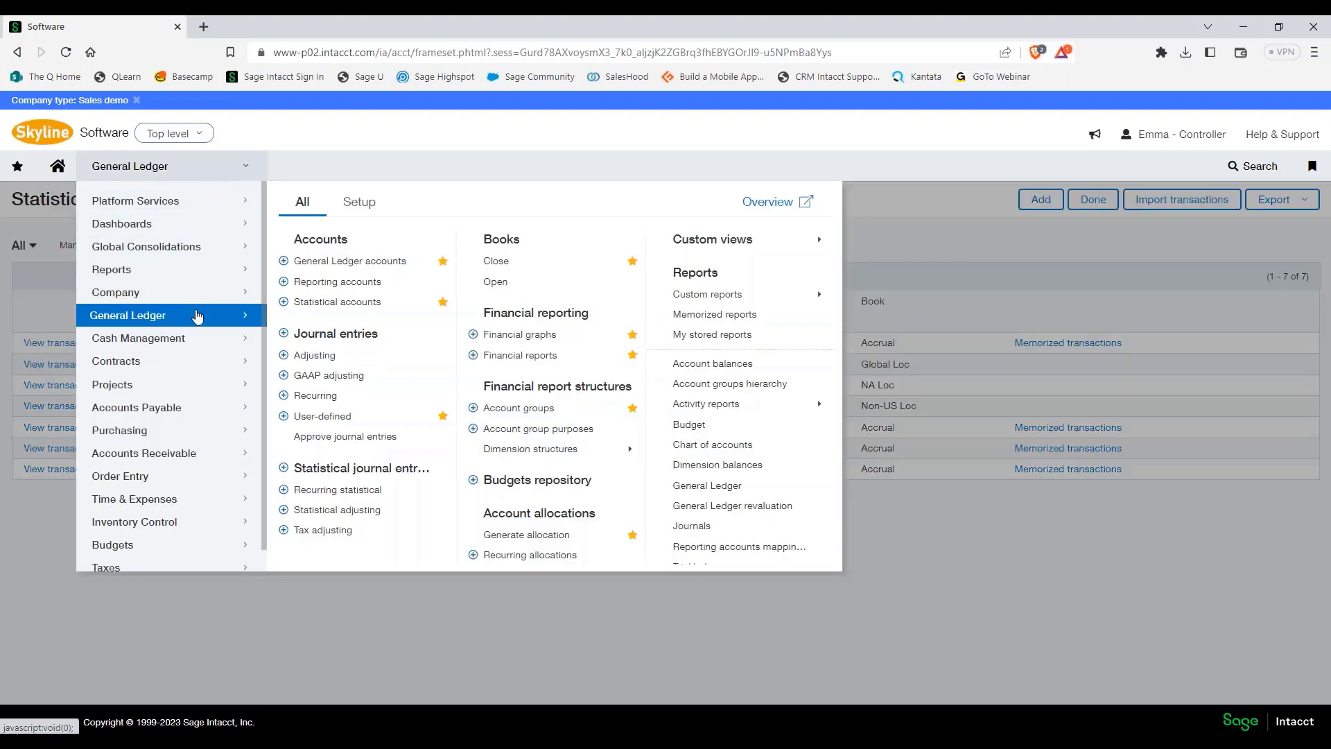
{"action": "left_click", "coordinate": [339, 491]}
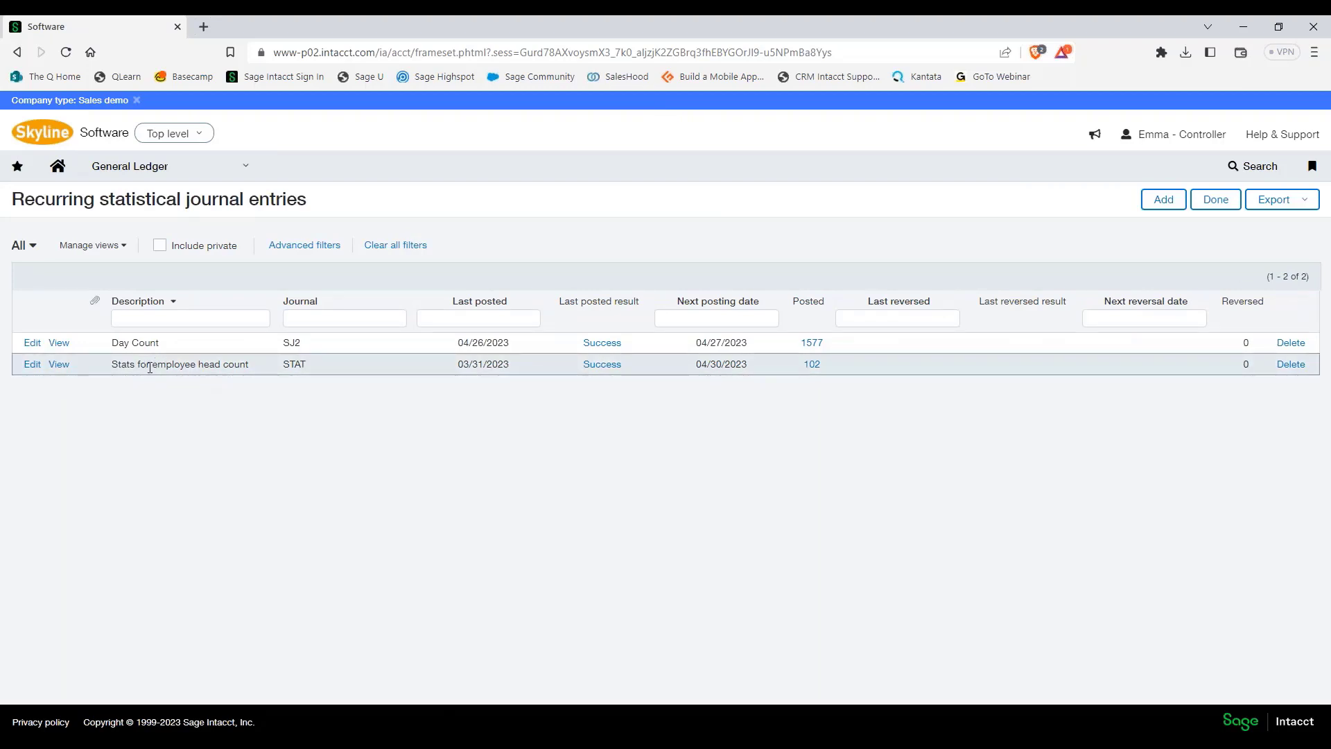
Open the recurring Stats for employee head count entry for editing and examine its journal, description, statistical account and increase amount.
{"action": "left_click", "coordinate": [33, 365]}
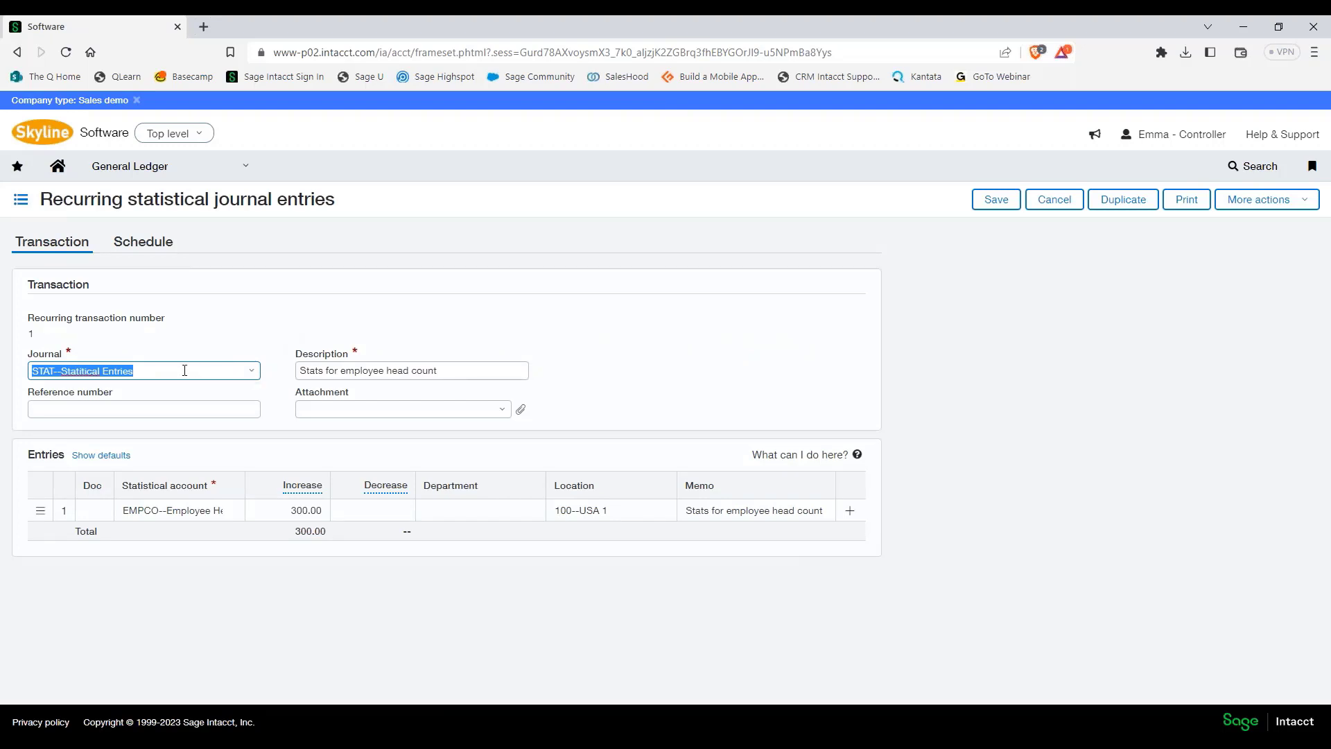
{"action": "key", "text": "Tab"}
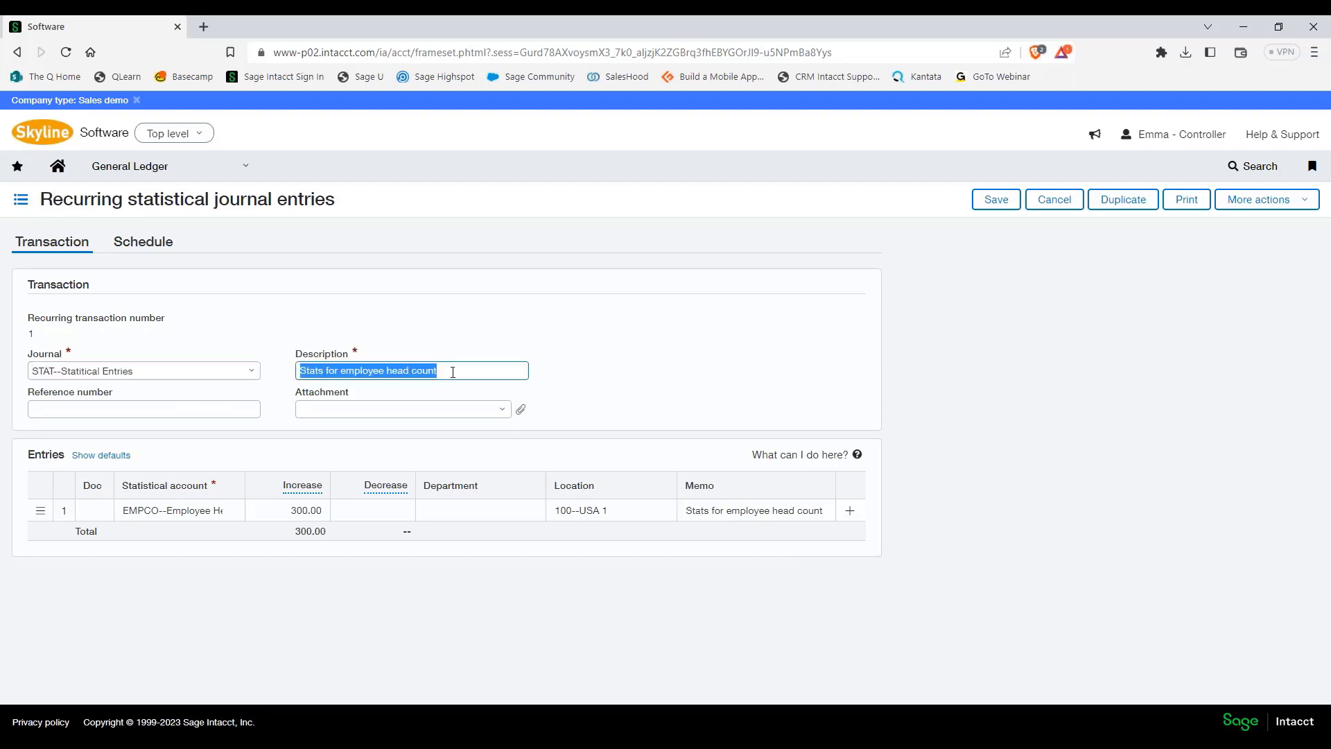
{"action": "left_click", "coordinate": [581, 364]}
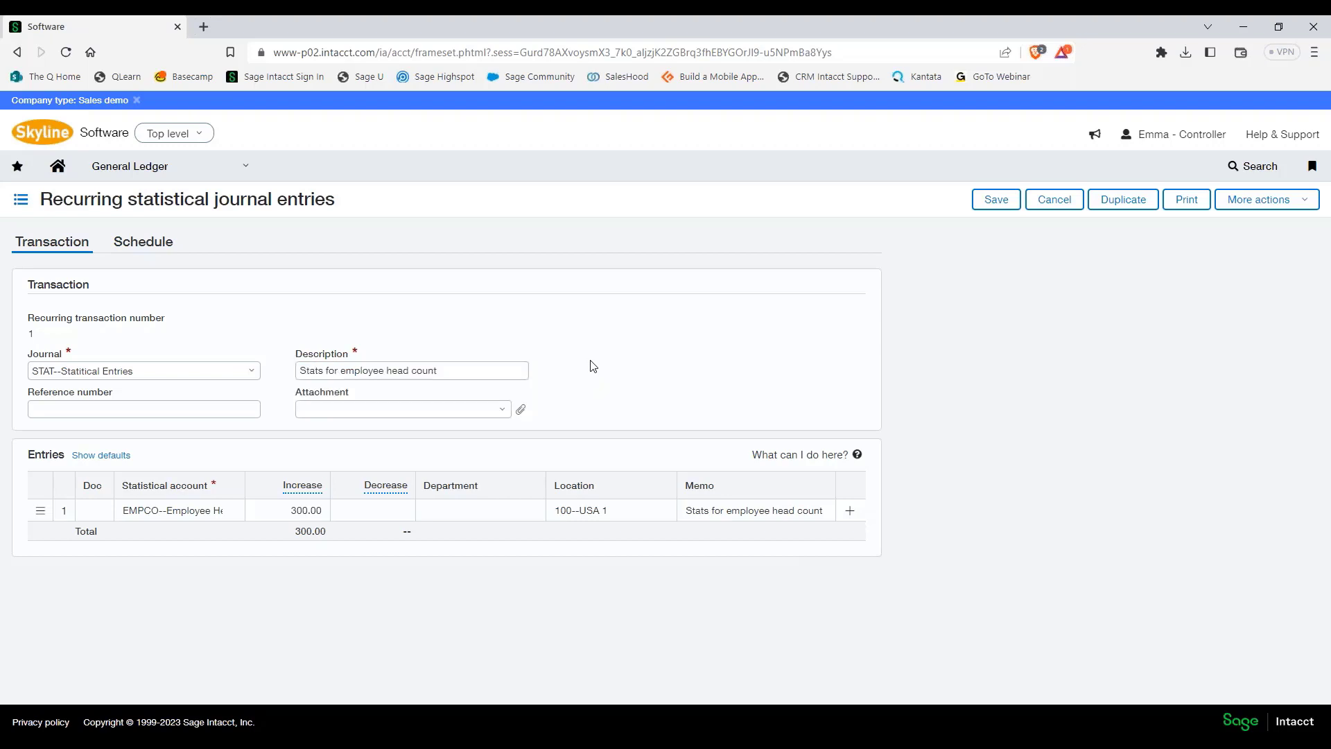
{"action": "left_click", "coordinate": [230, 518]}
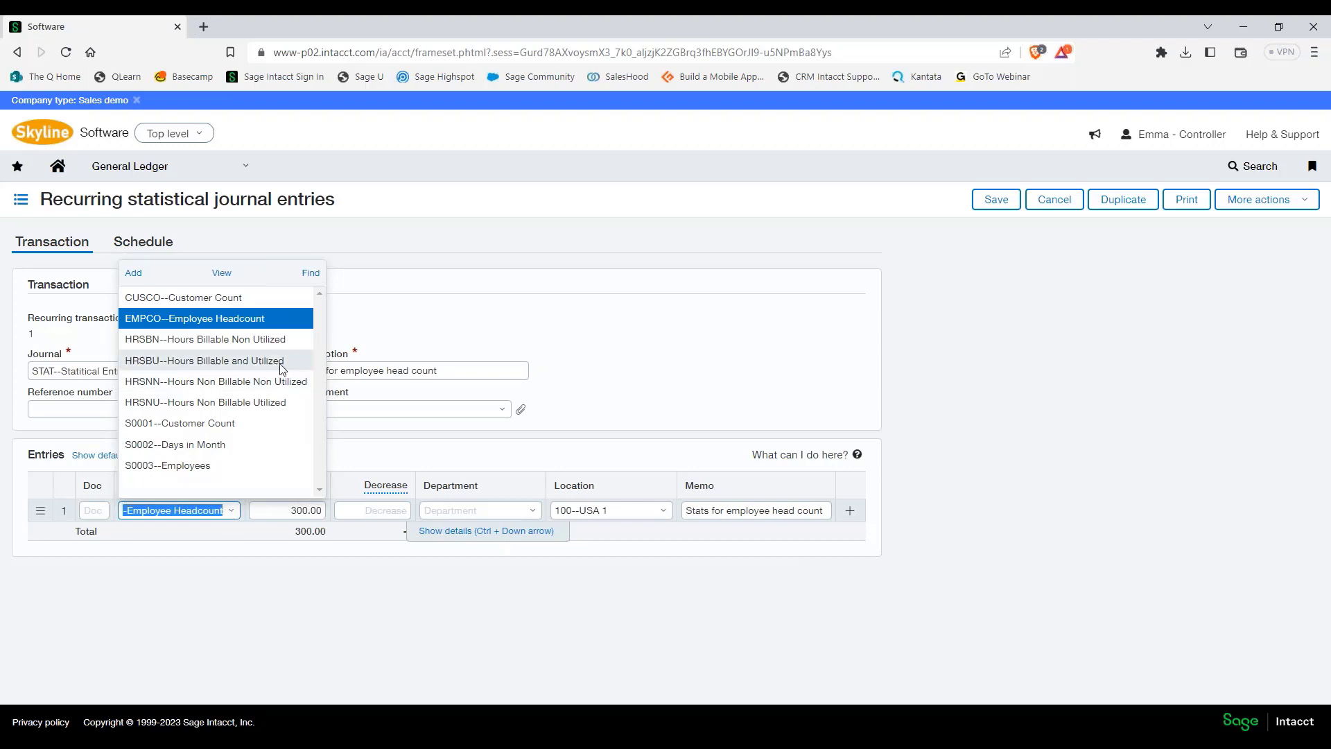
{"action": "left_click", "coordinate": [258, 323]}
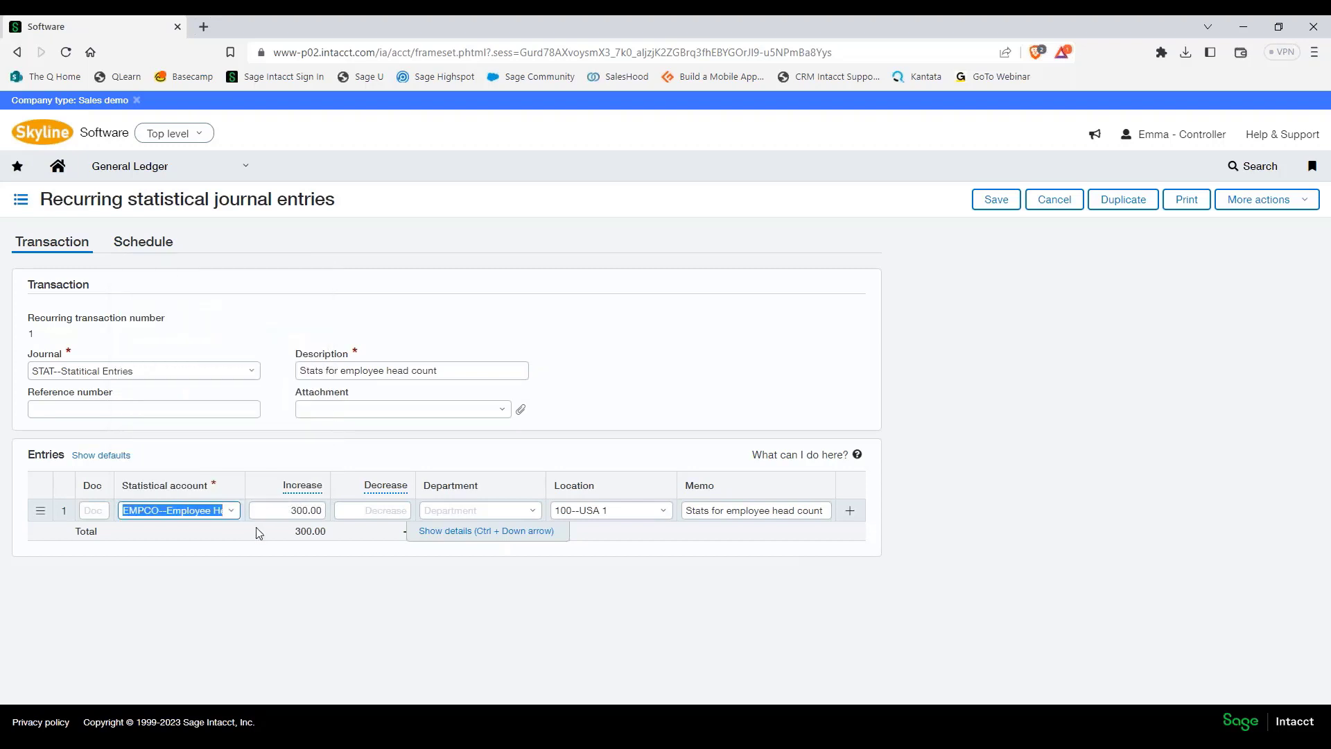
{"action": "mouse_move", "coordinate": [296, 495]}
{"action": "left_click", "coordinate": [309, 510]}
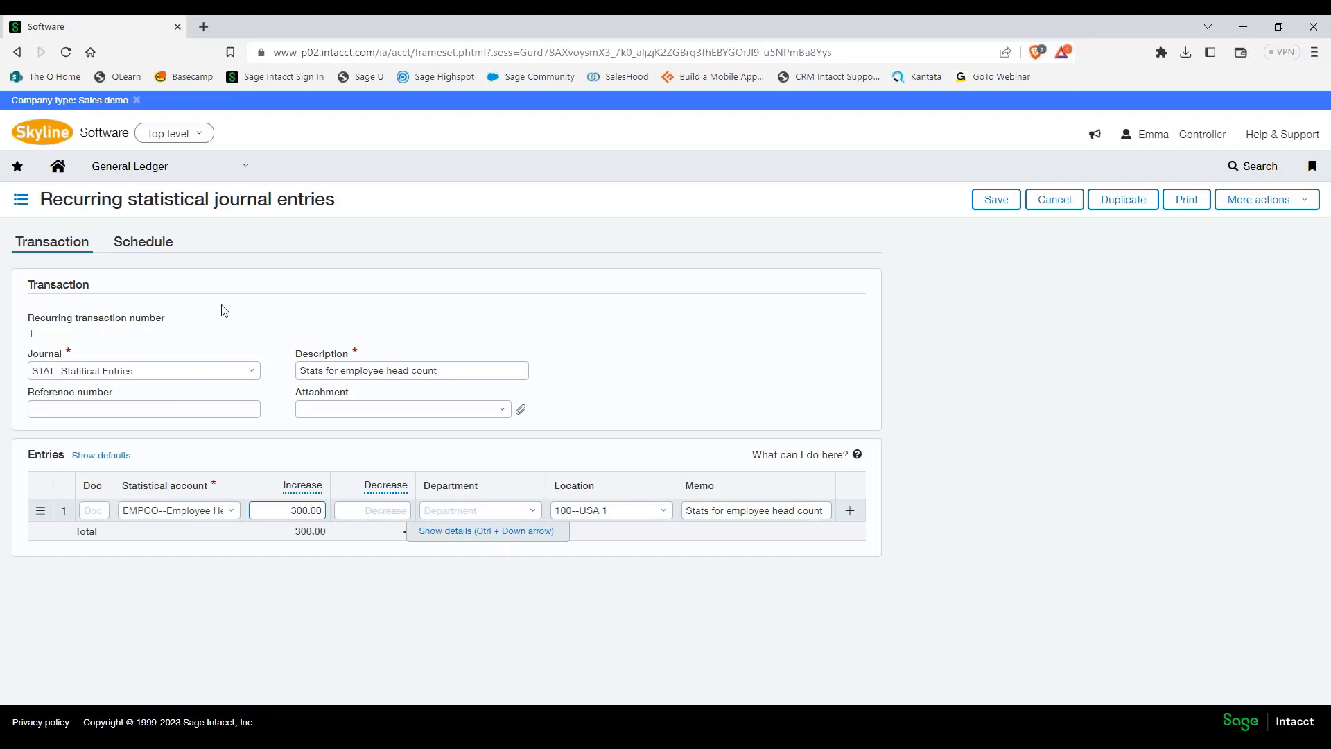
Examine the recurring entry's schedule, including its end, monthly repeat and end-of-month options, and close the entry without saving.
{"action": "left_click", "coordinate": [144, 242]}
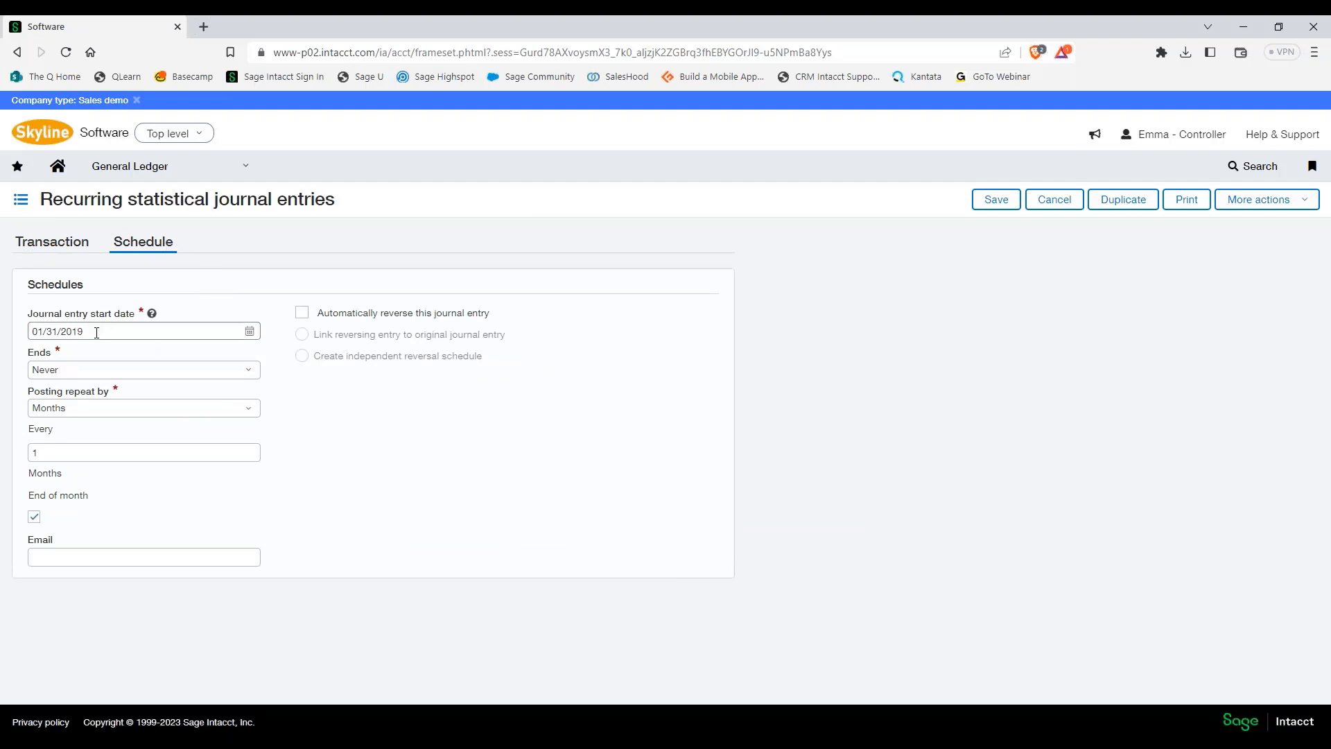
{"action": "left_click", "coordinate": [119, 379]}
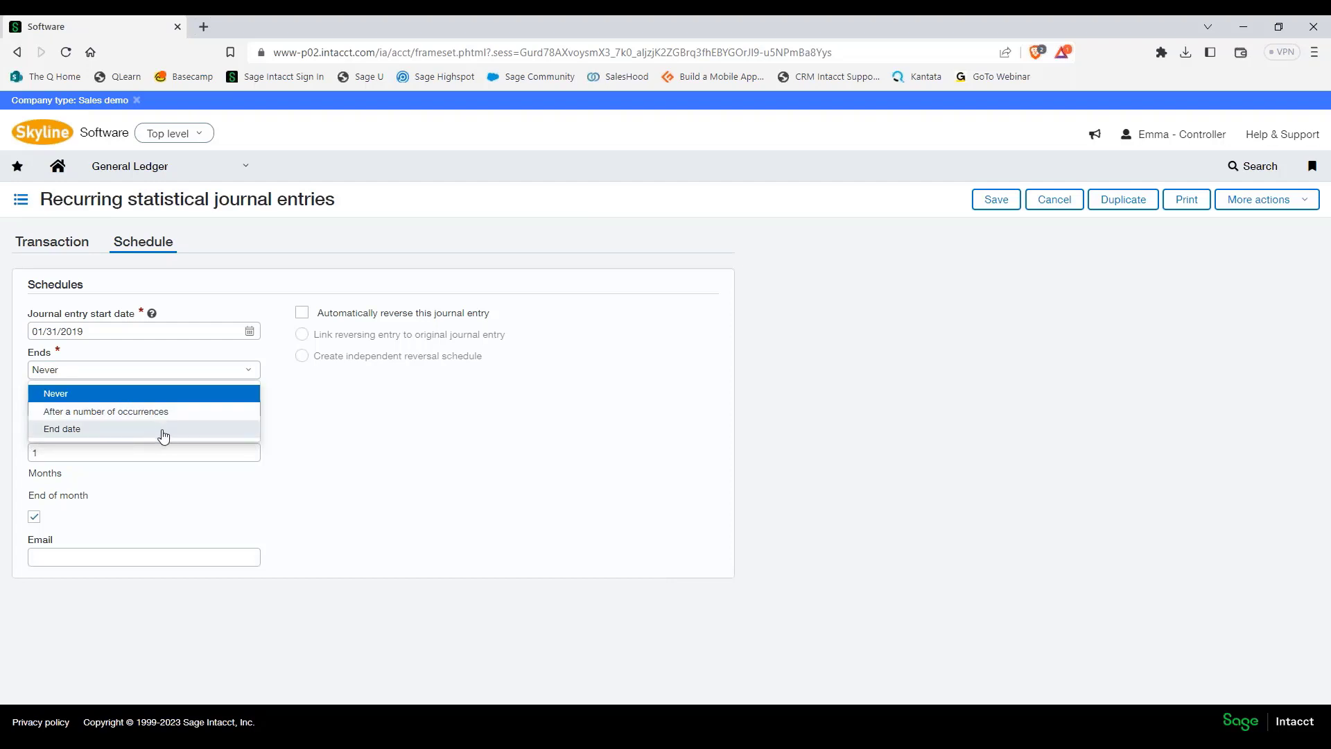
{"action": "left_click", "coordinate": [132, 375]}
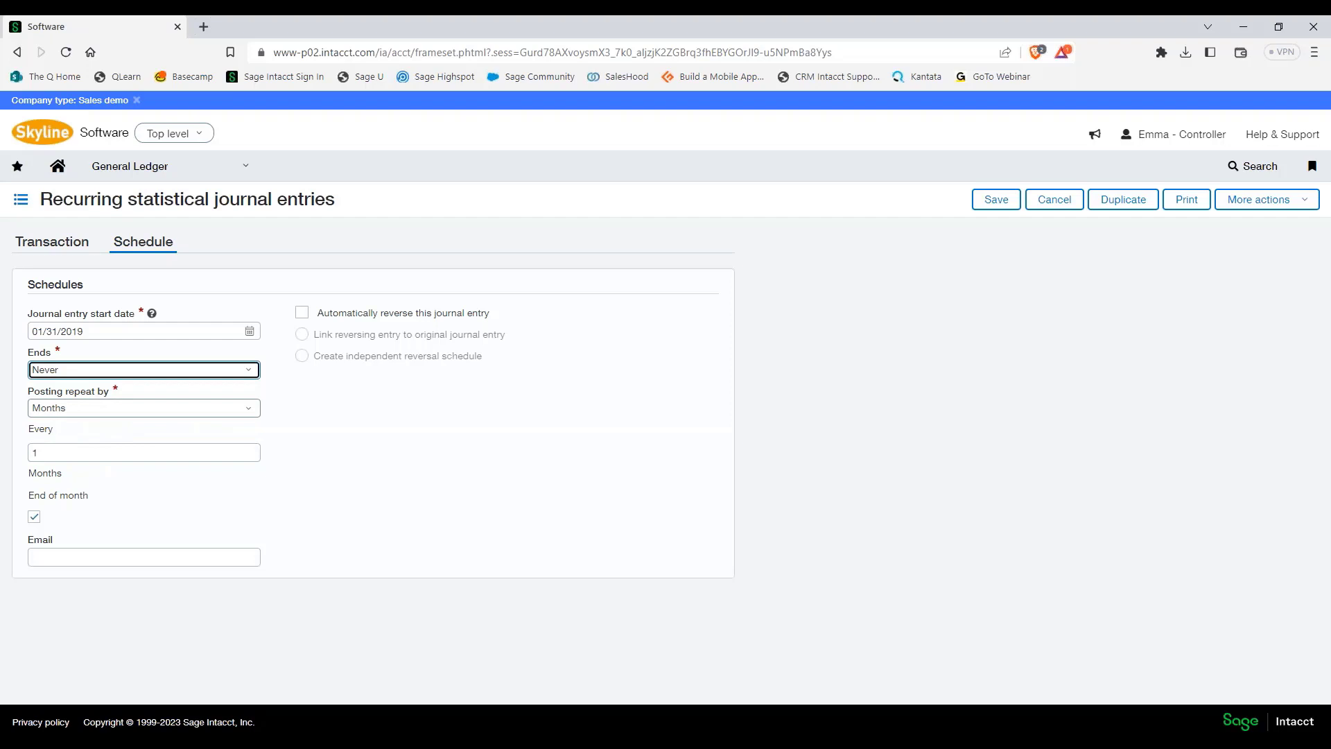
{"action": "left_click", "coordinate": [102, 408]}
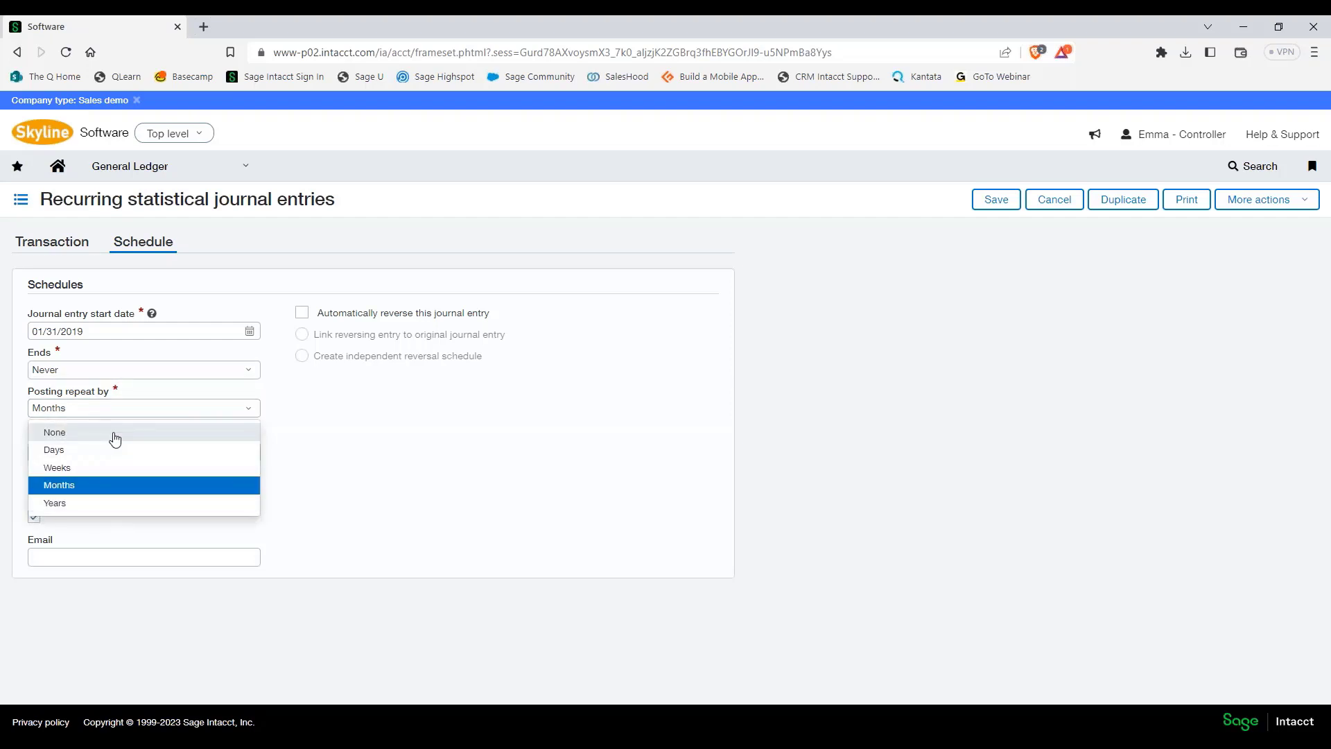
{"action": "left_click", "coordinate": [102, 491]}
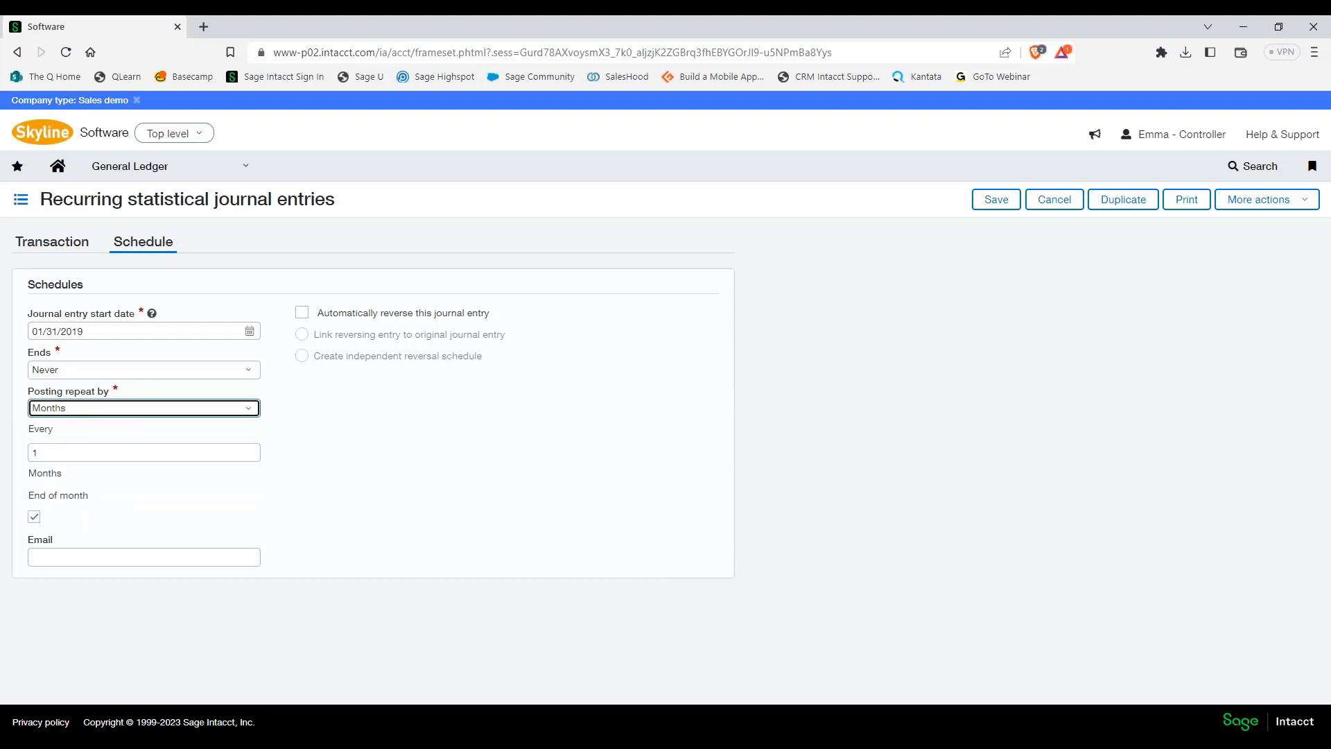
{"action": "left_click", "coordinate": [62, 453]}
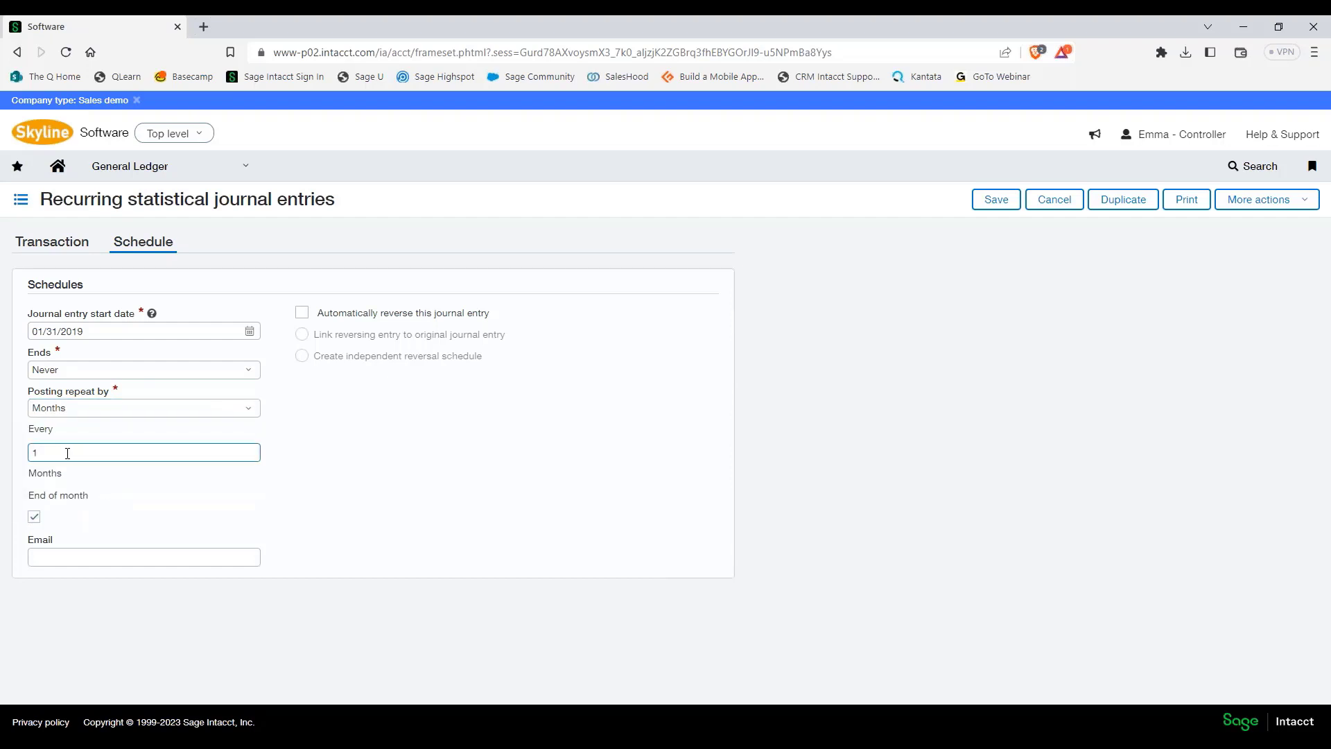
{"action": "left_click", "coordinate": [36, 517]}
{"action": "left_click", "coordinate": [1054, 201]}
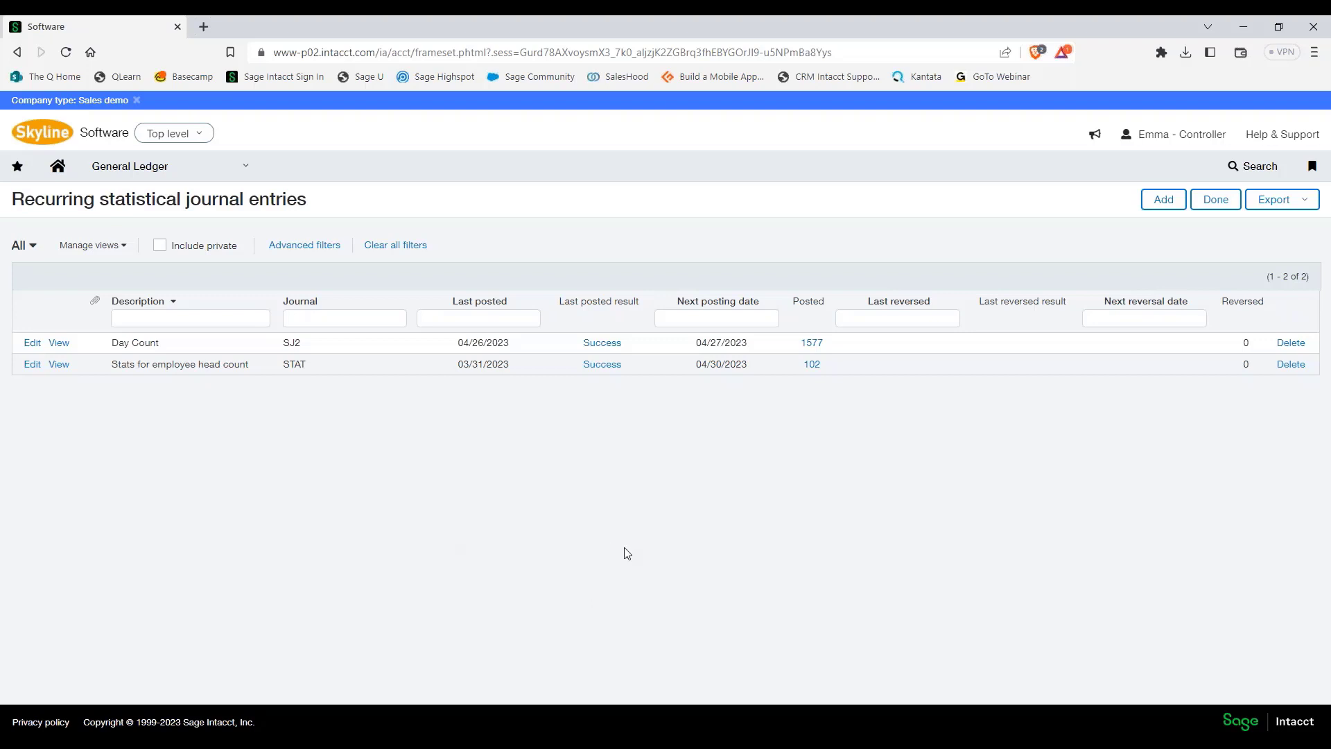
Open the General Ledger account groups list and filter it by the name payroll.
{"action": "left_click", "coordinate": [207, 176]}
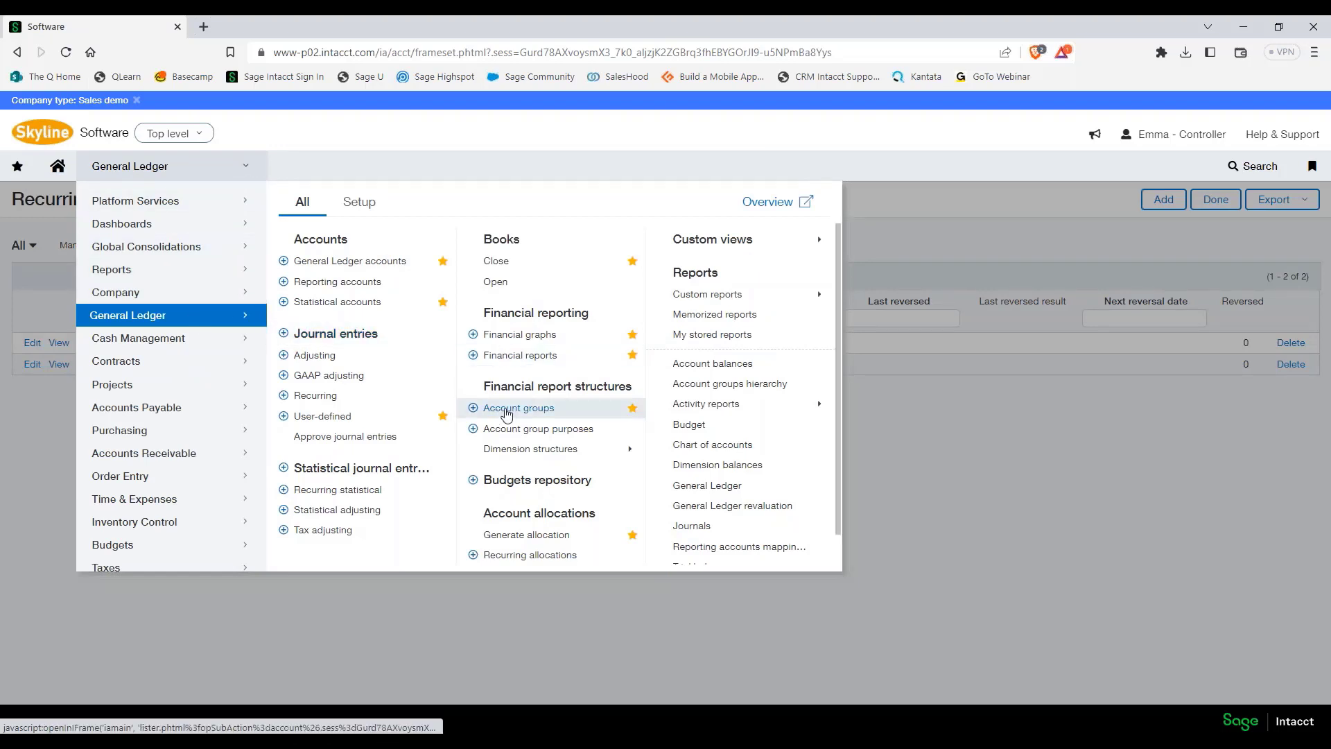
{"action": "left_click", "coordinate": [506, 414]}
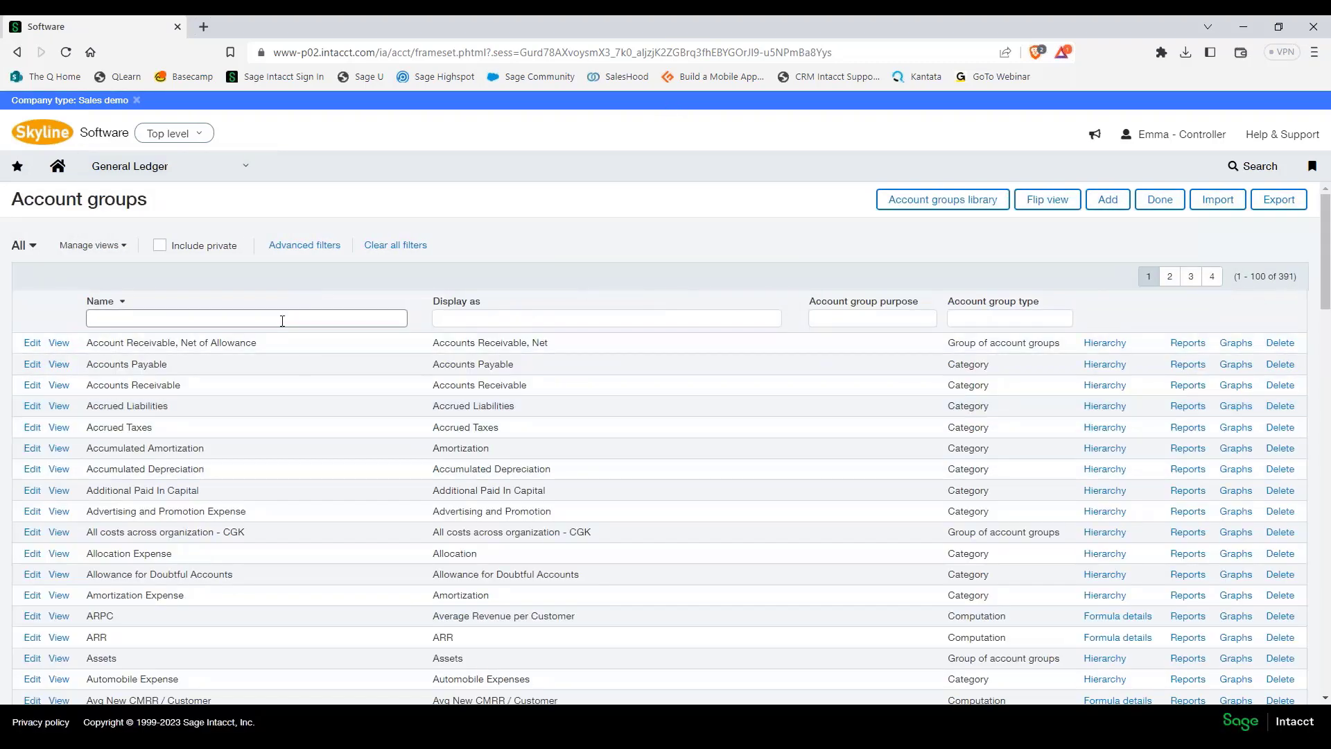
{"action": "left_click", "coordinate": [311, 319]}
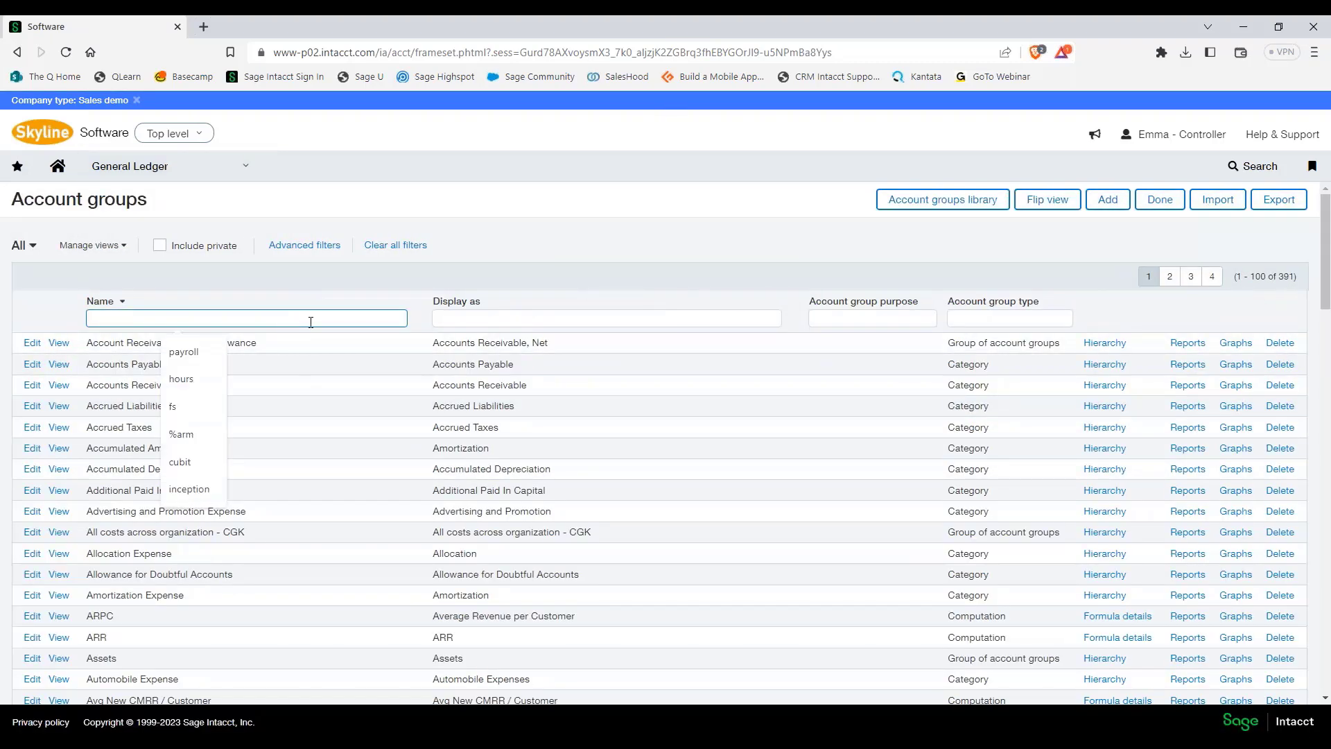
{"action": "left_click", "coordinate": [207, 351]}
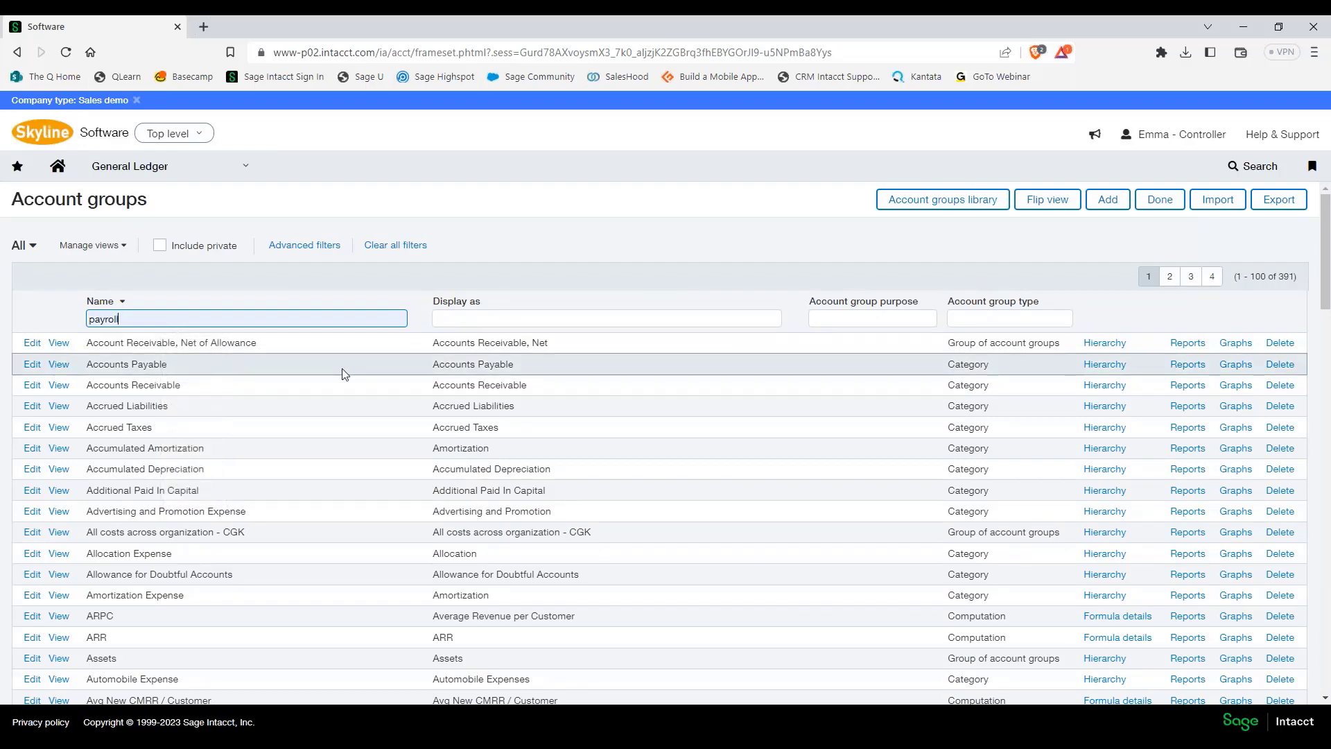
{"action": "key", "text": "Return"}
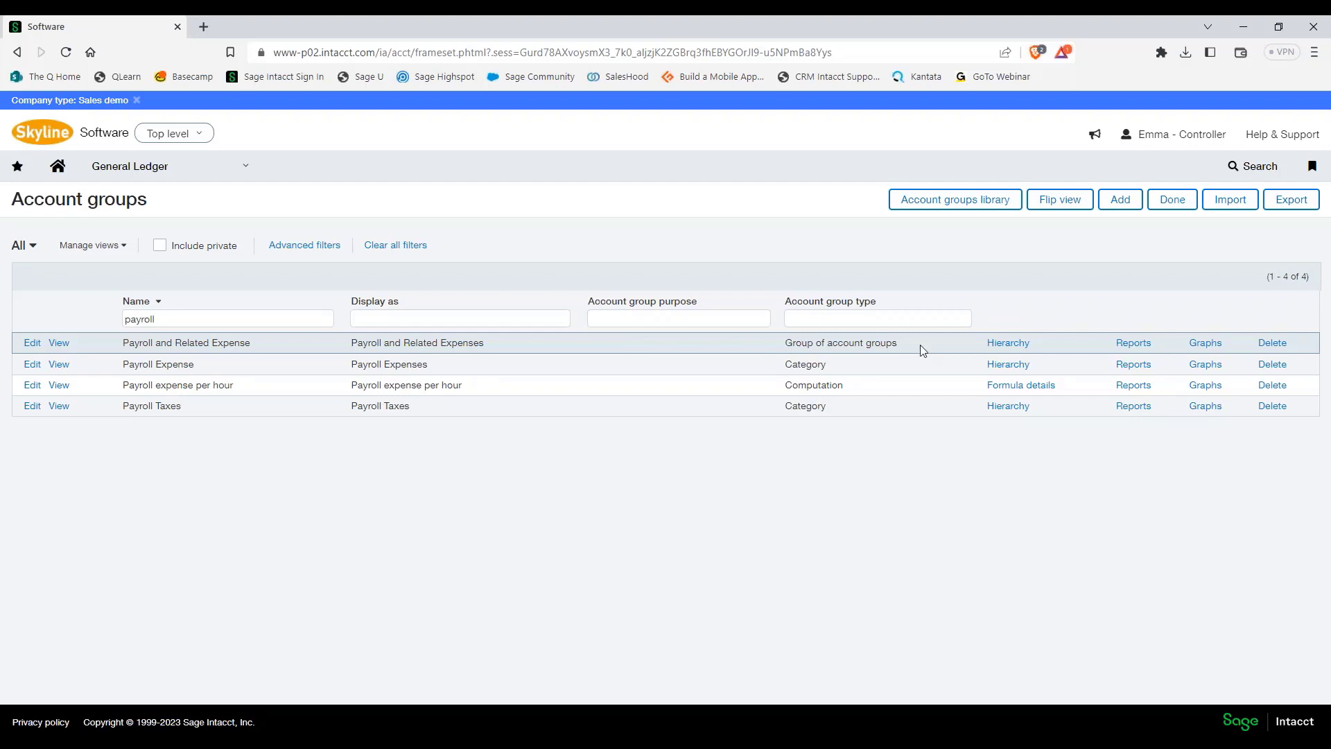
Examine the hierarchy report of the Payroll and Related Expense account group down to its last subgroup, and close the report.
{"action": "left_click", "coordinate": [1006, 343]}
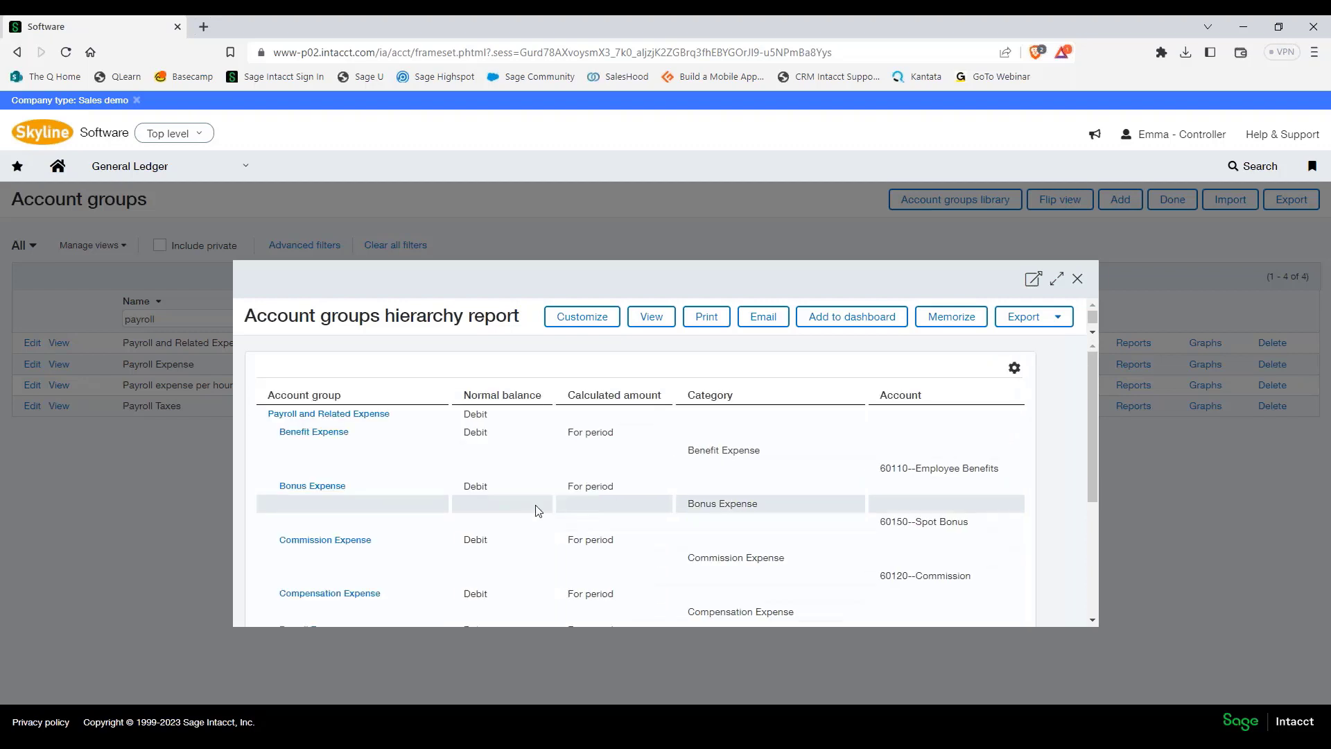
{"action": "scroll", "coordinate": [409, 500], "scroll_direction": "down", "scroll_amount": 2}
{"action": "scroll", "coordinate": [413, 499], "scroll_direction": "down", "scroll_amount": 1}
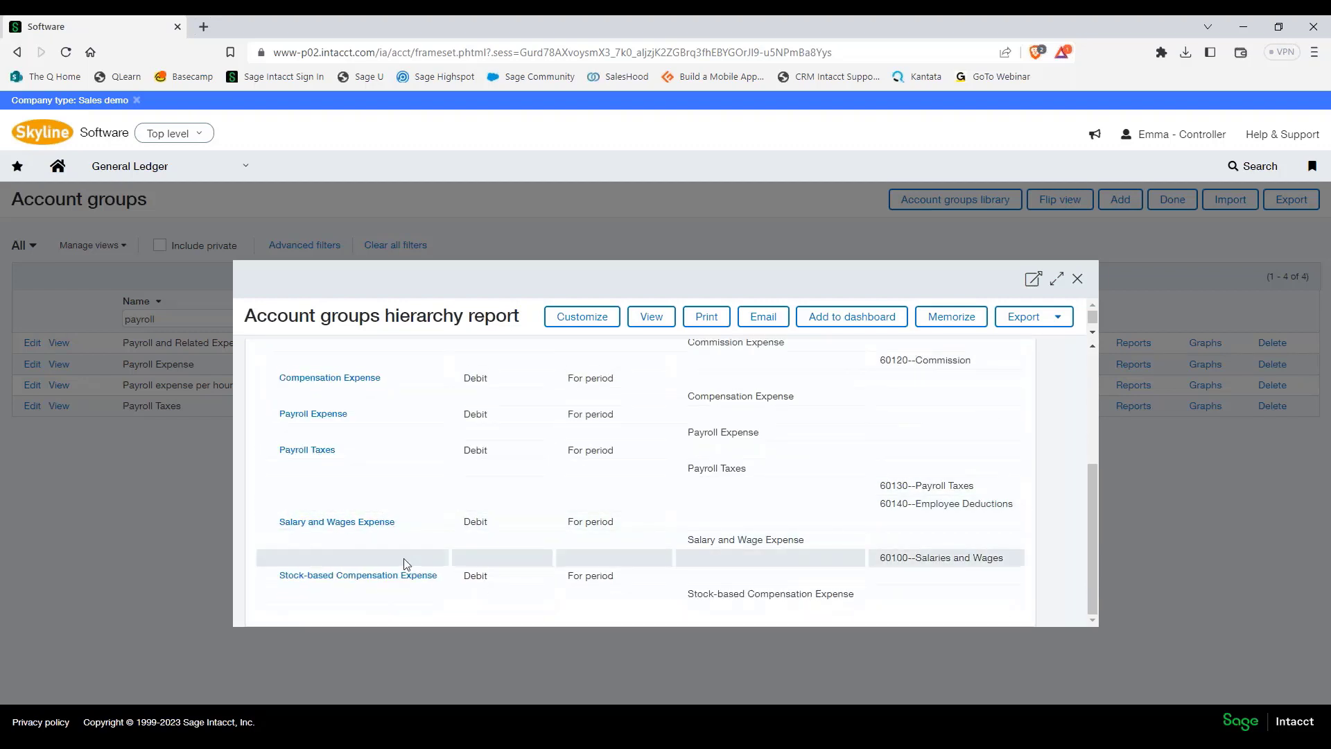
{"action": "scroll", "coordinate": [404, 561], "scroll_direction": "up", "scroll_amount": 4}
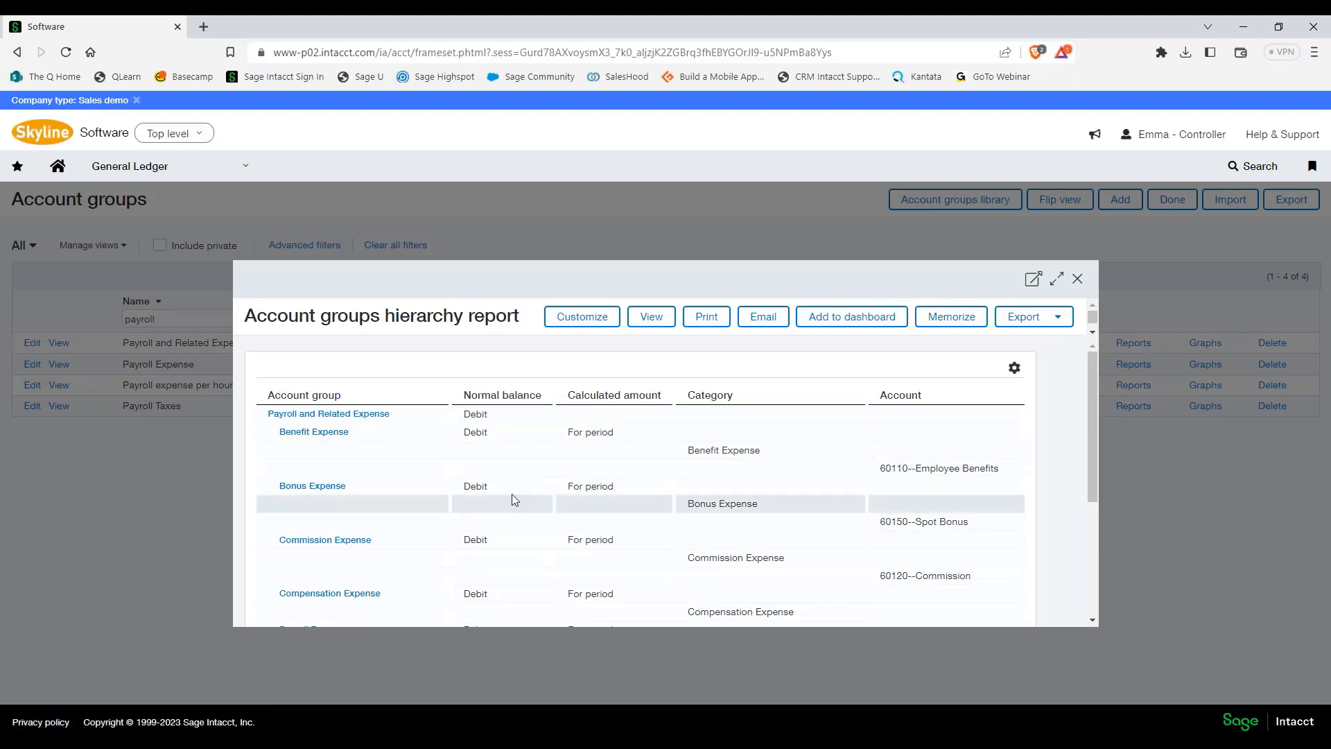
{"action": "left_click", "coordinate": [1078, 281]}
Filter the account groups by the name hours, and view and close the hierarchy of the Hours Worked group.
{"action": "double_click", "coordinate": [184, 319]}
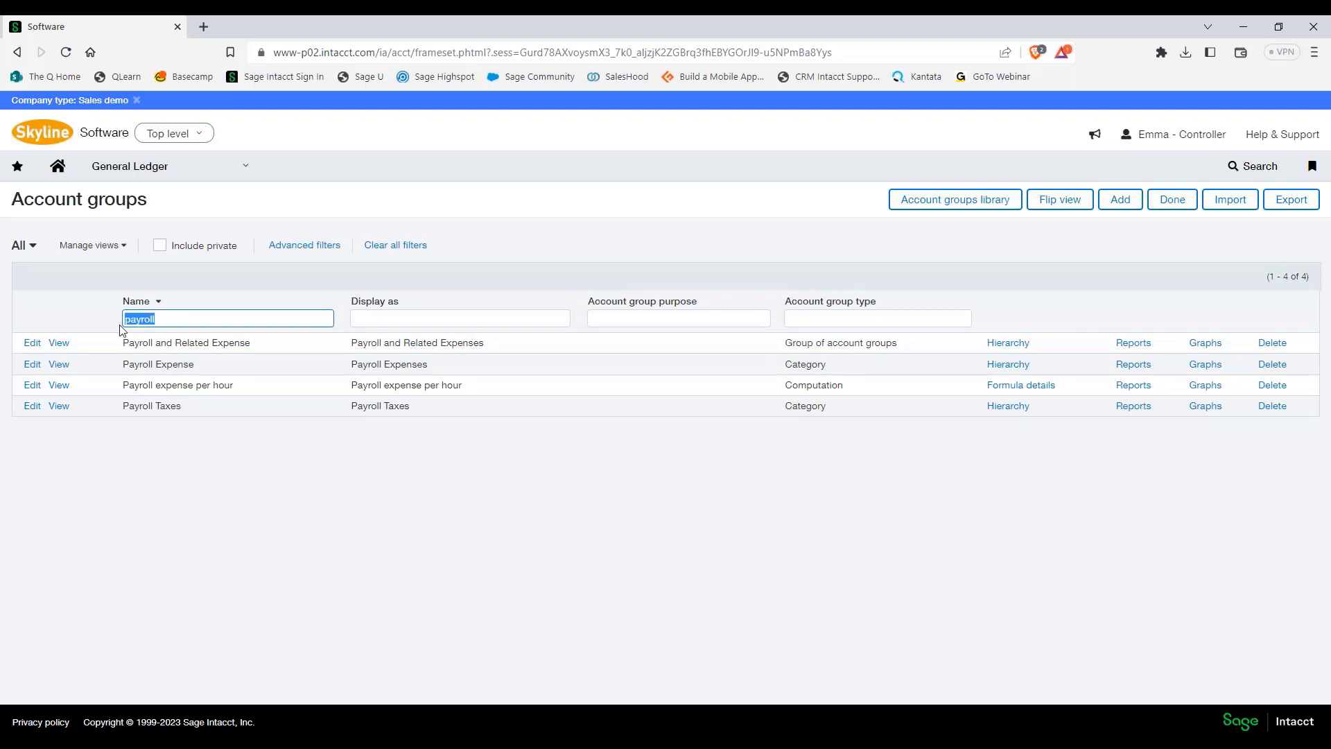
{"action": "type", "text": "h"}
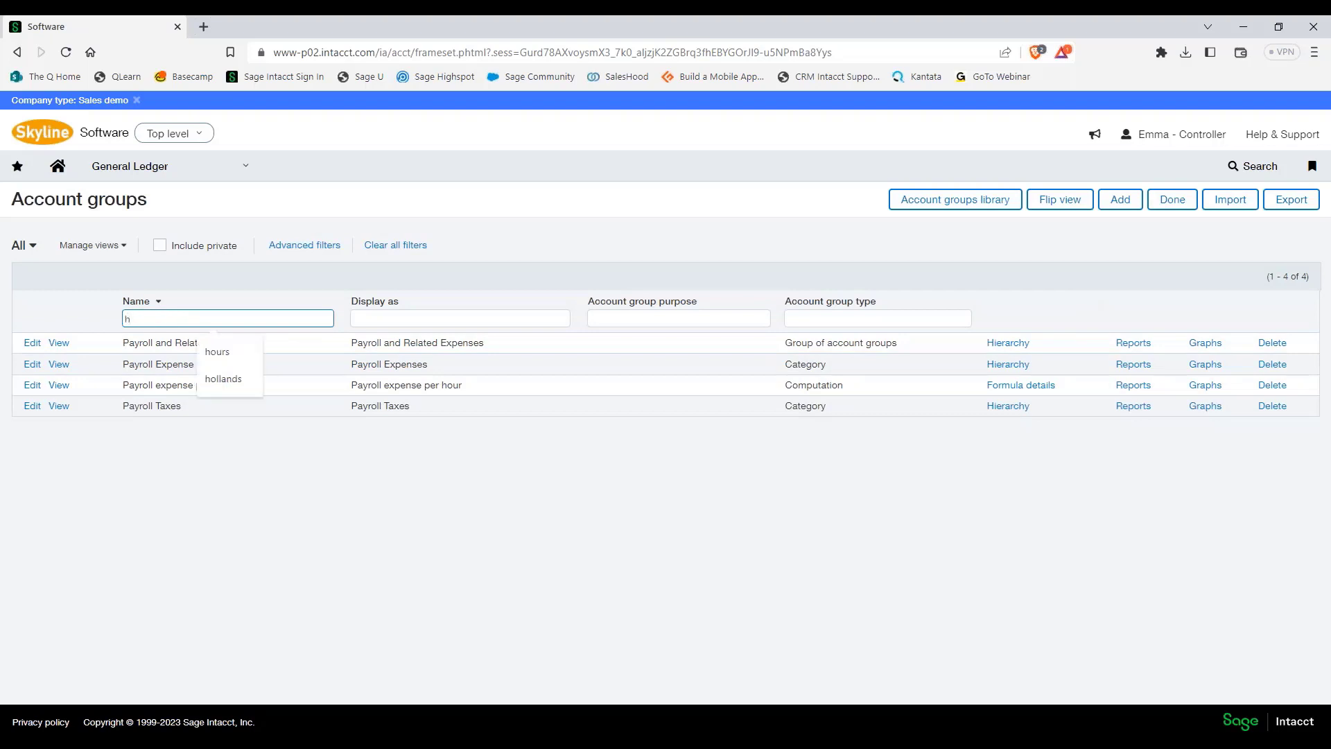
{"action": "type", "text": "ours"}
{"action": "key", "text": "Return"}
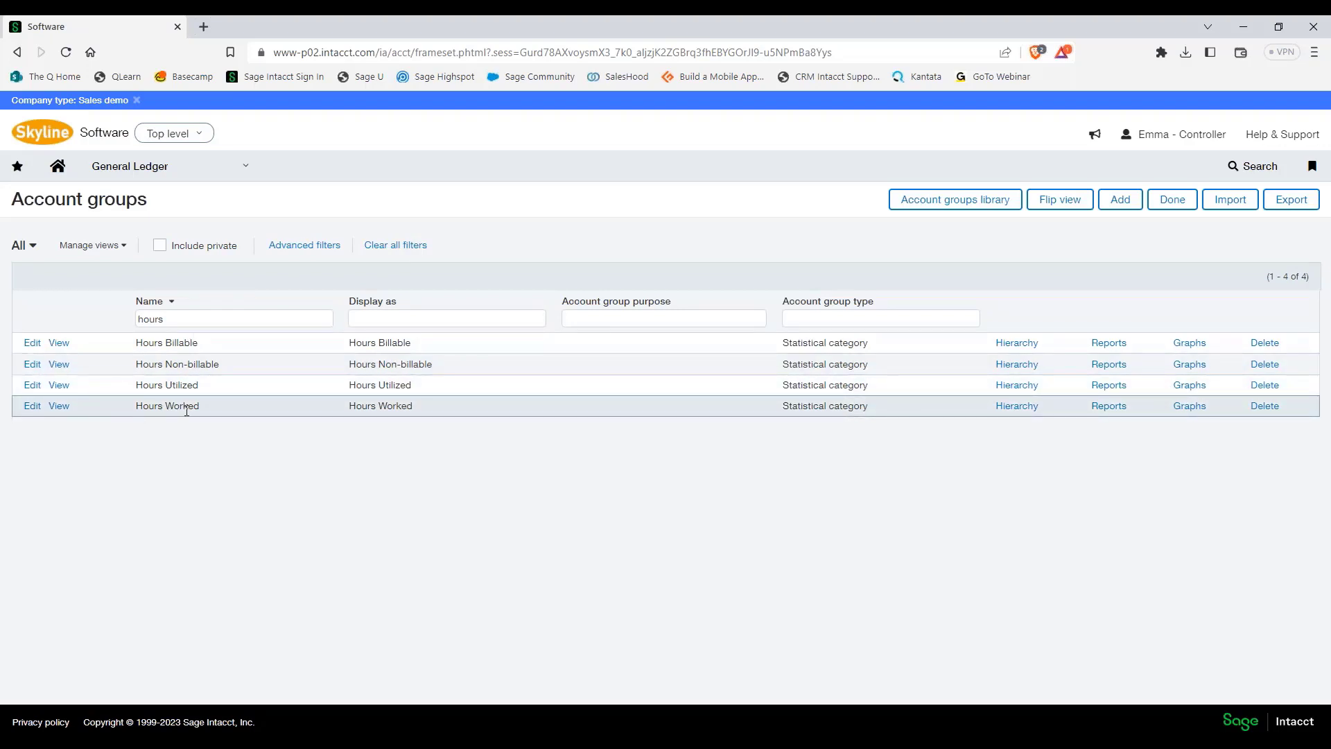
{"action": "left_click", "coordinate": [1016, 405]}
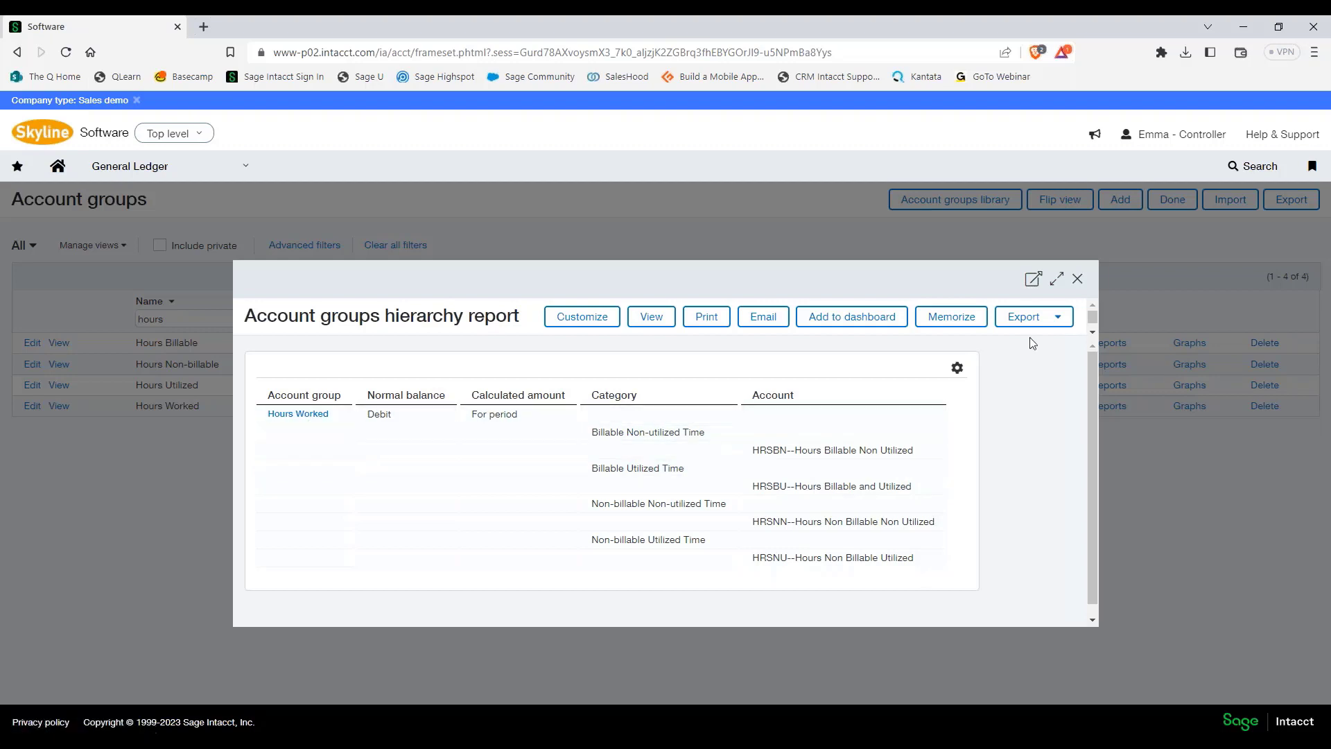
{"action": "left_click", "coordinate": [1077, 281]}
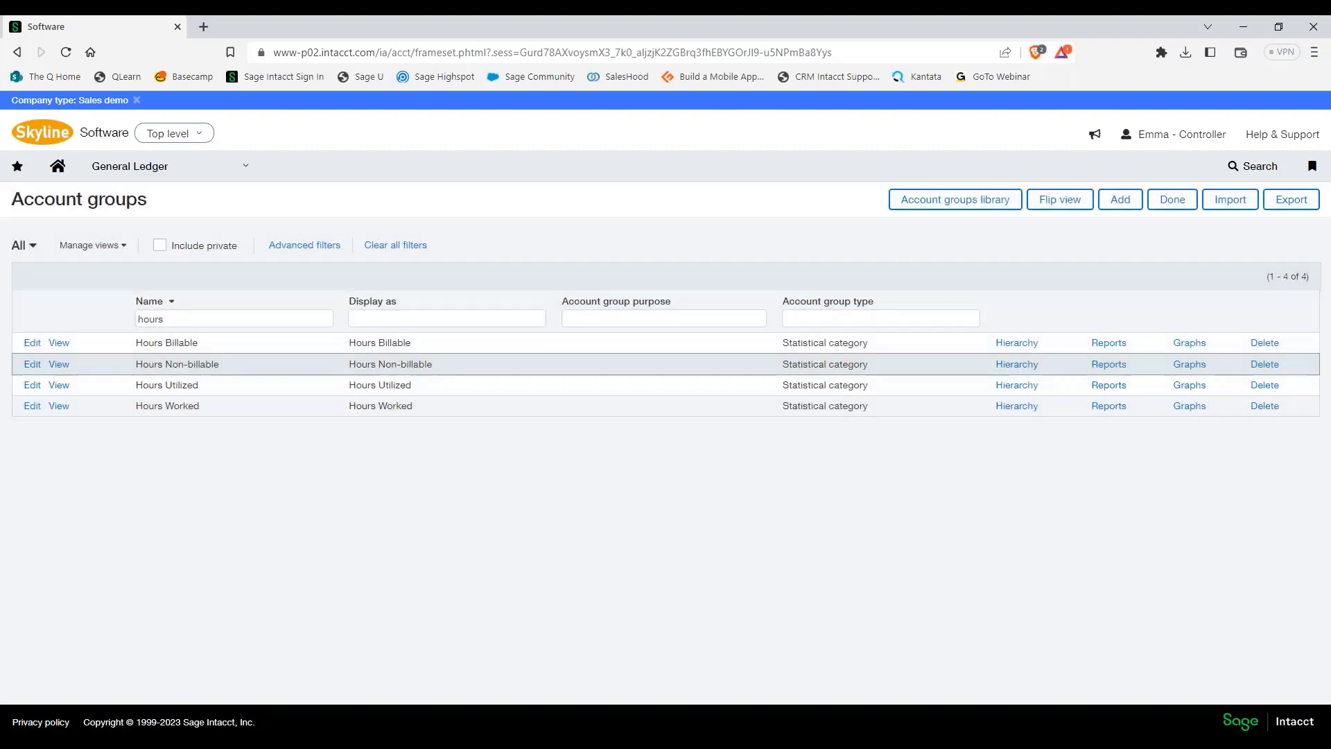
Filter the account groups by the name payroll, and view and close the formula details of Payroll expense per hour.
{"action": "left_click_drag", "start_coordinate": [190, 315], "coordinate": [141, 321]}
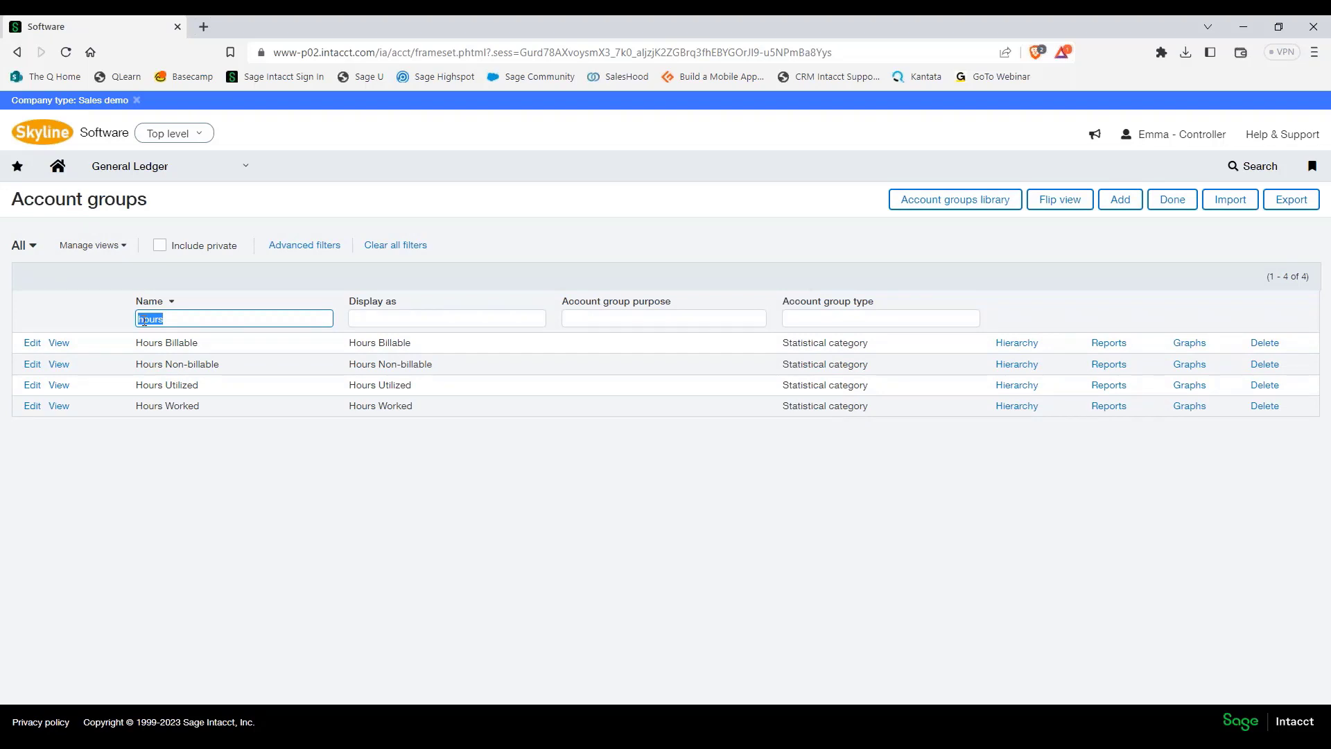
{"action": "type", "text": "payroll"}
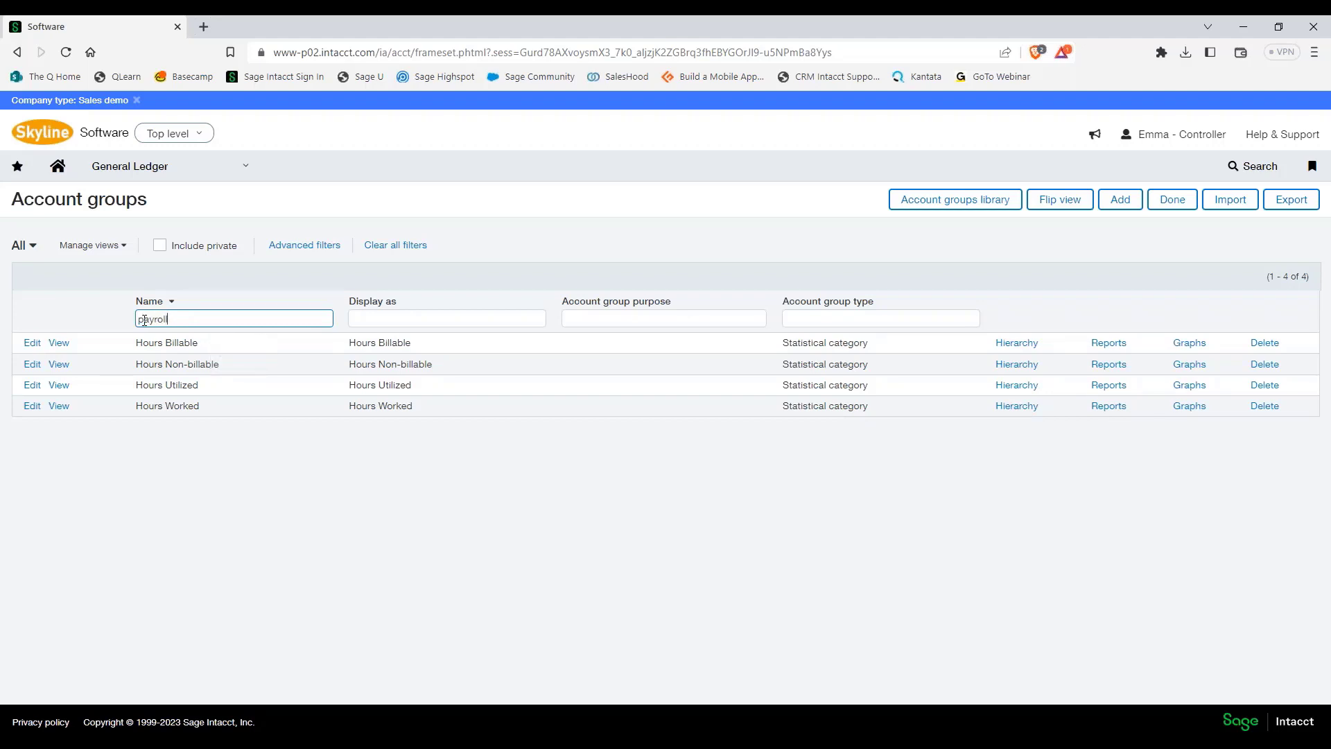
{"action": "key", "text": "Return"}
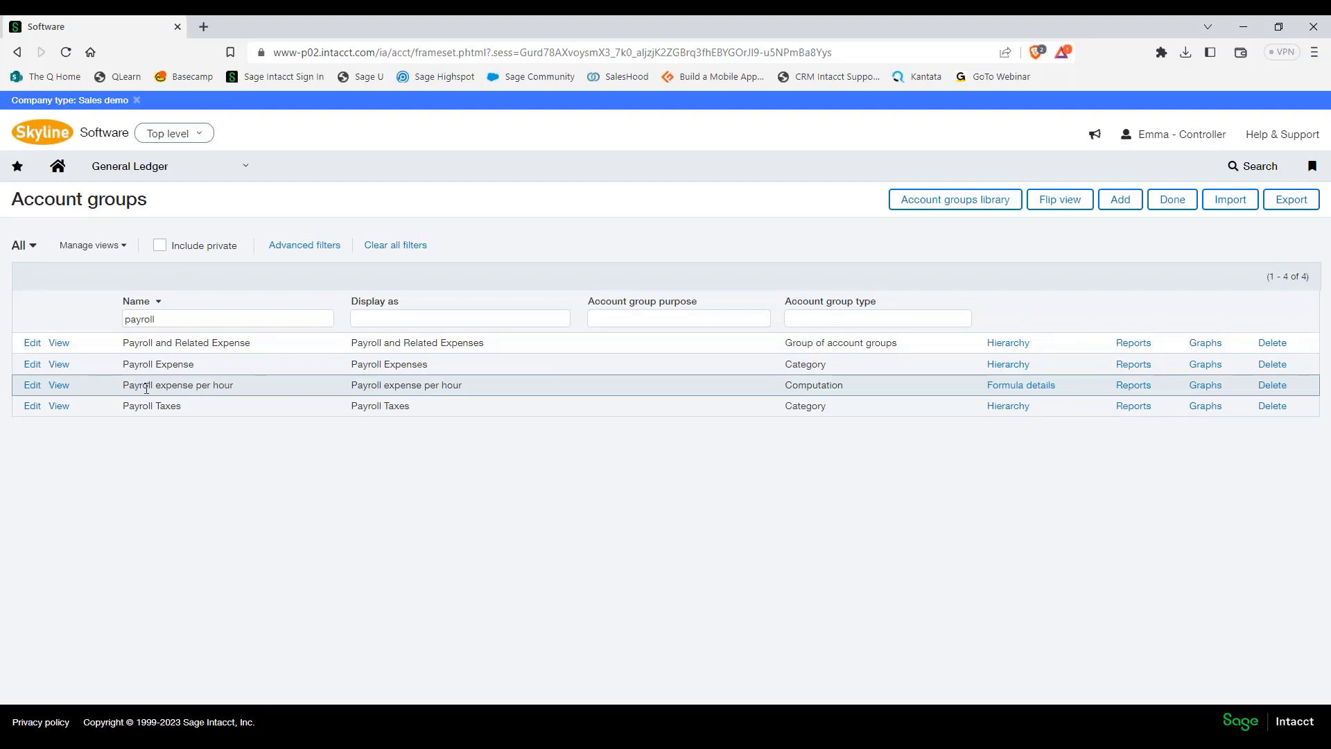
{"action": "left_click", "coordinate": [1029, 386]}
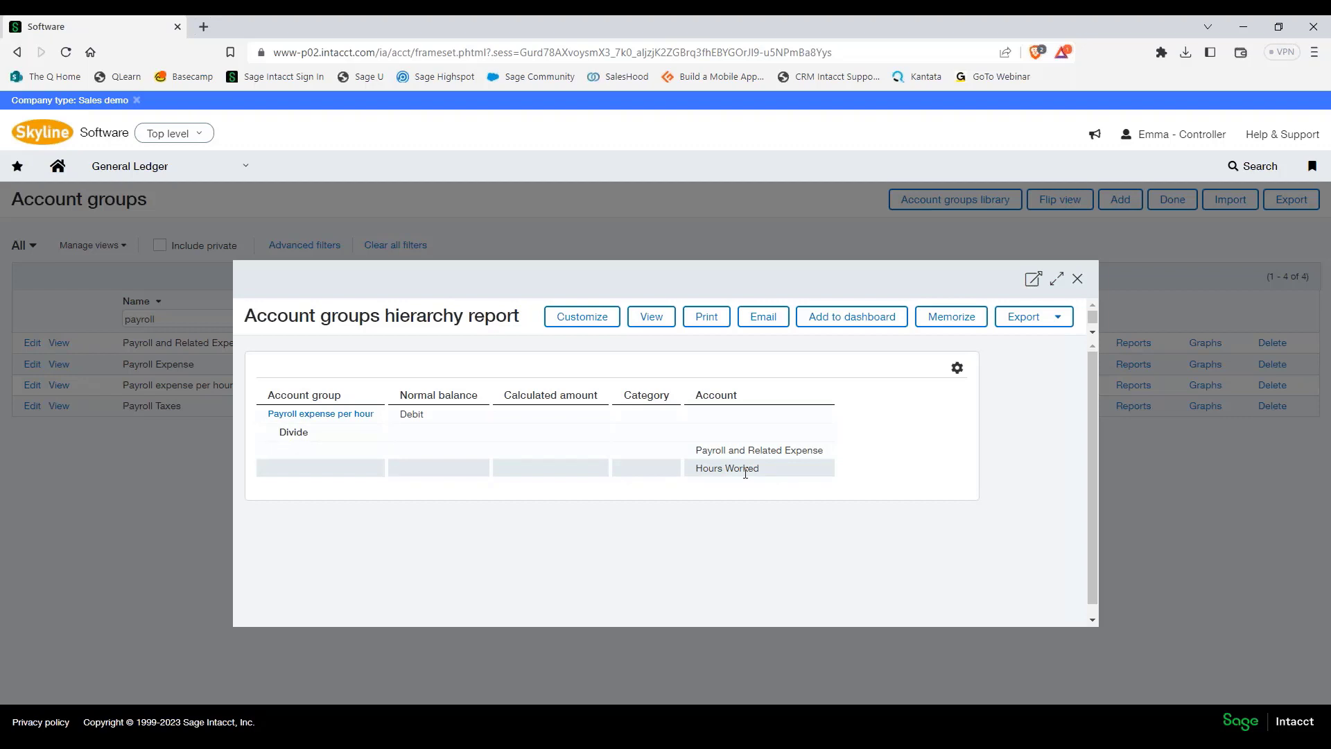
{"action": "left_click", "coordinate": [1079, 282]}
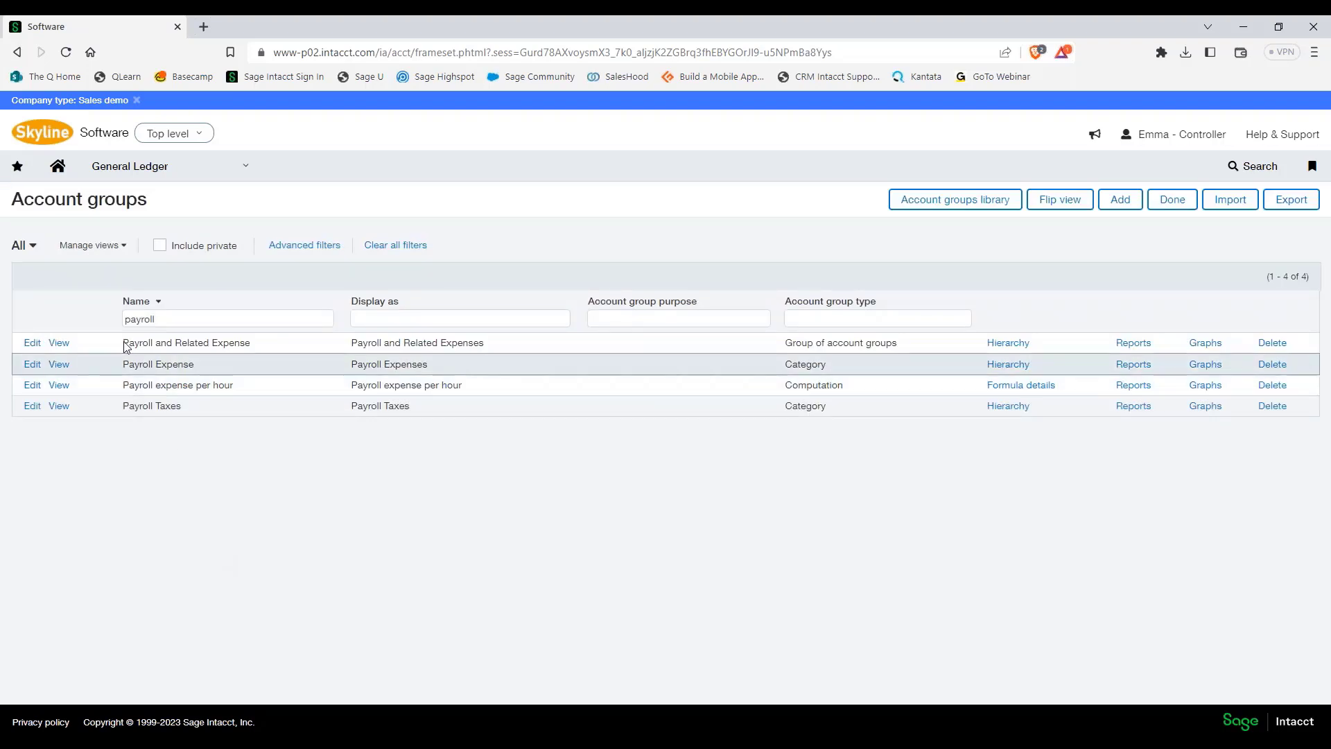
Open the Reports center and create a new financial report named Payroll Expenses per hour.
{"action": "left_click", "coordinate": [232, 170]}
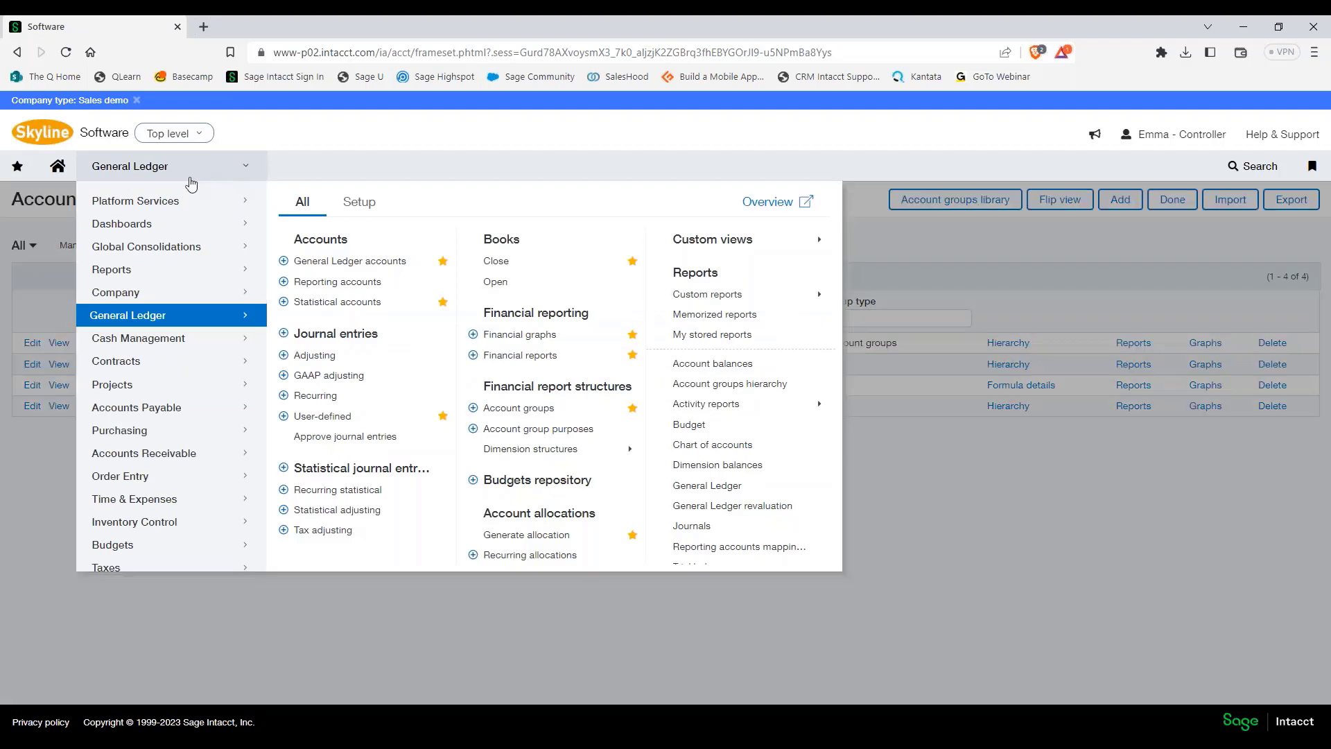
{"action": "mouse_move", "coordinate": [147, 273]}
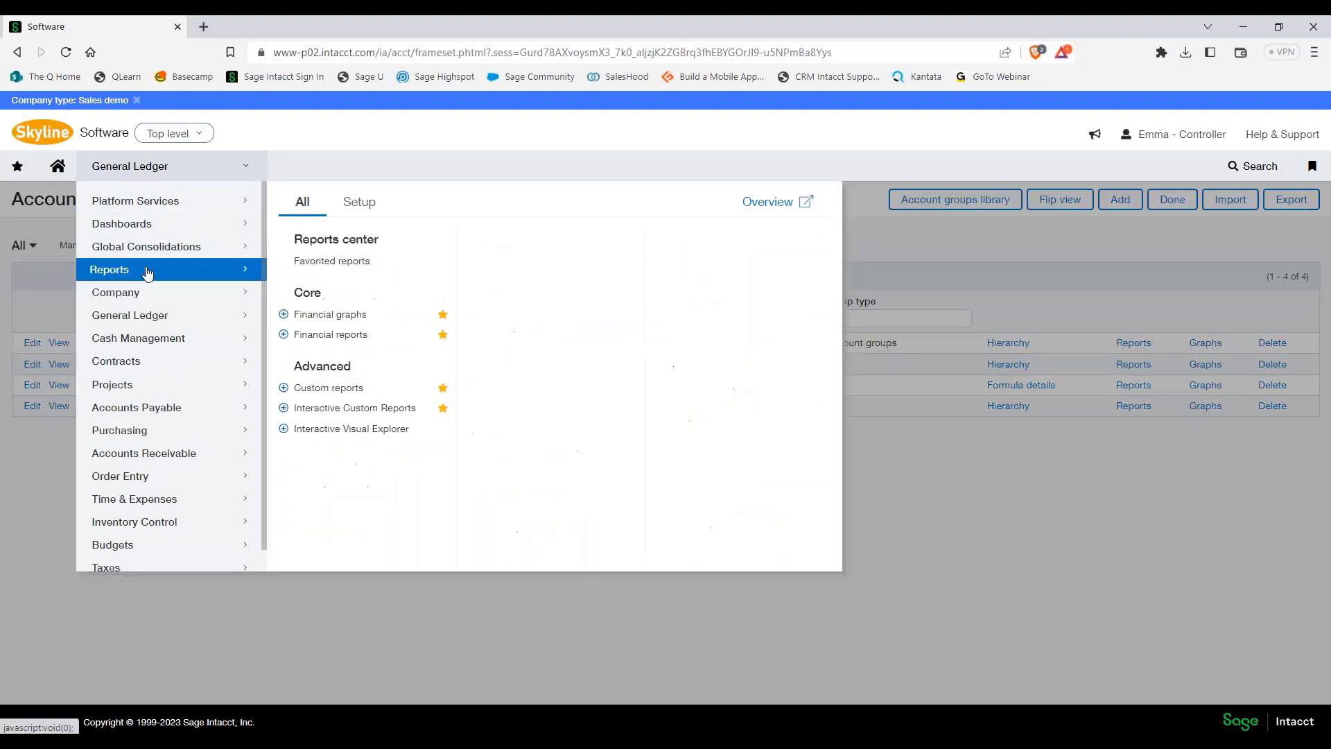
{"action": "left_click", "coordinate": [314, 240]}
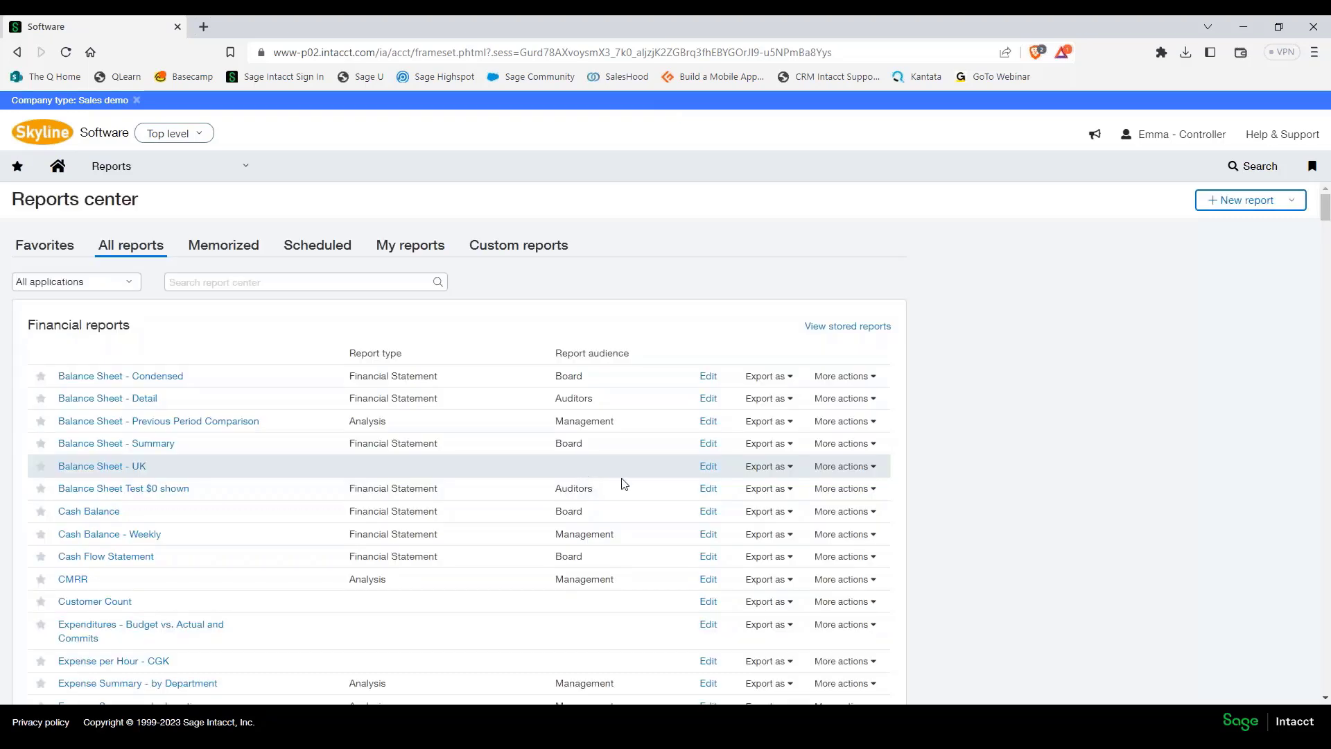
{"action": "left_click", "coordinate": [1238, 201]}
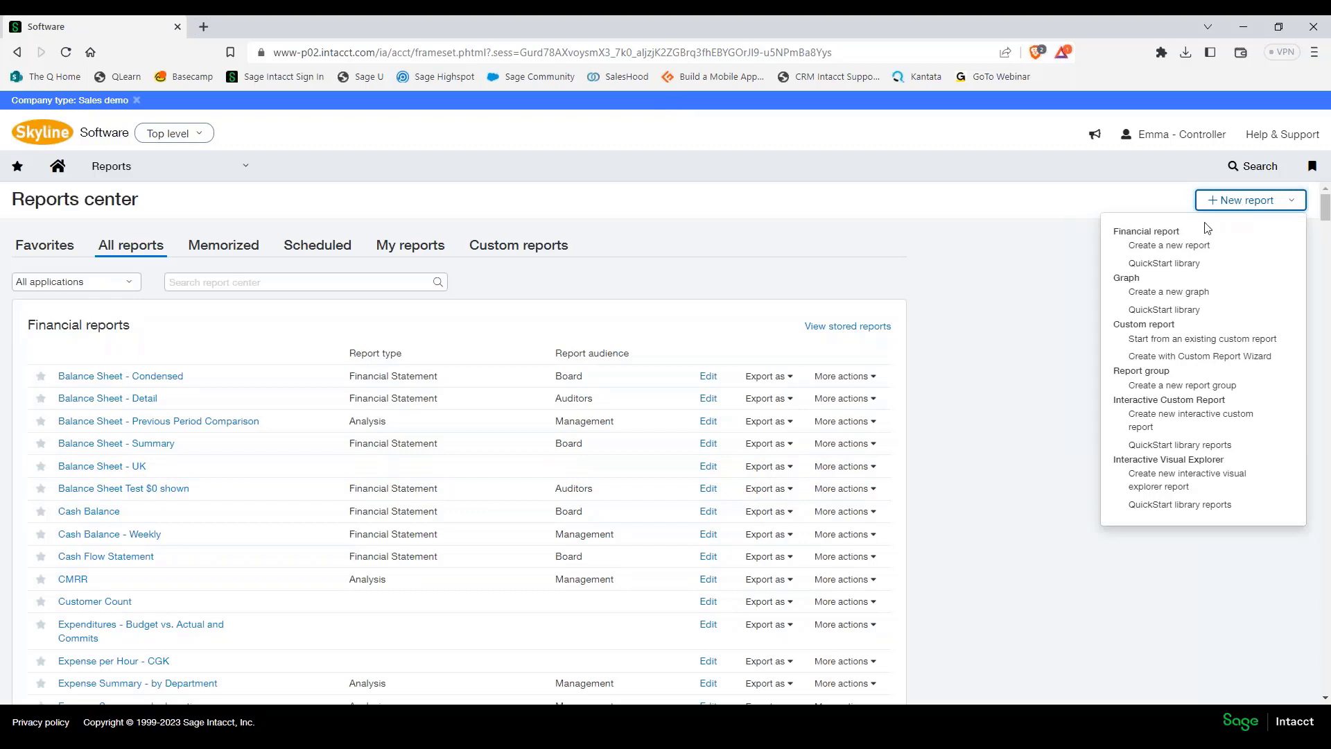
{"action": "left_click", "coordinate": [1193, 246]}
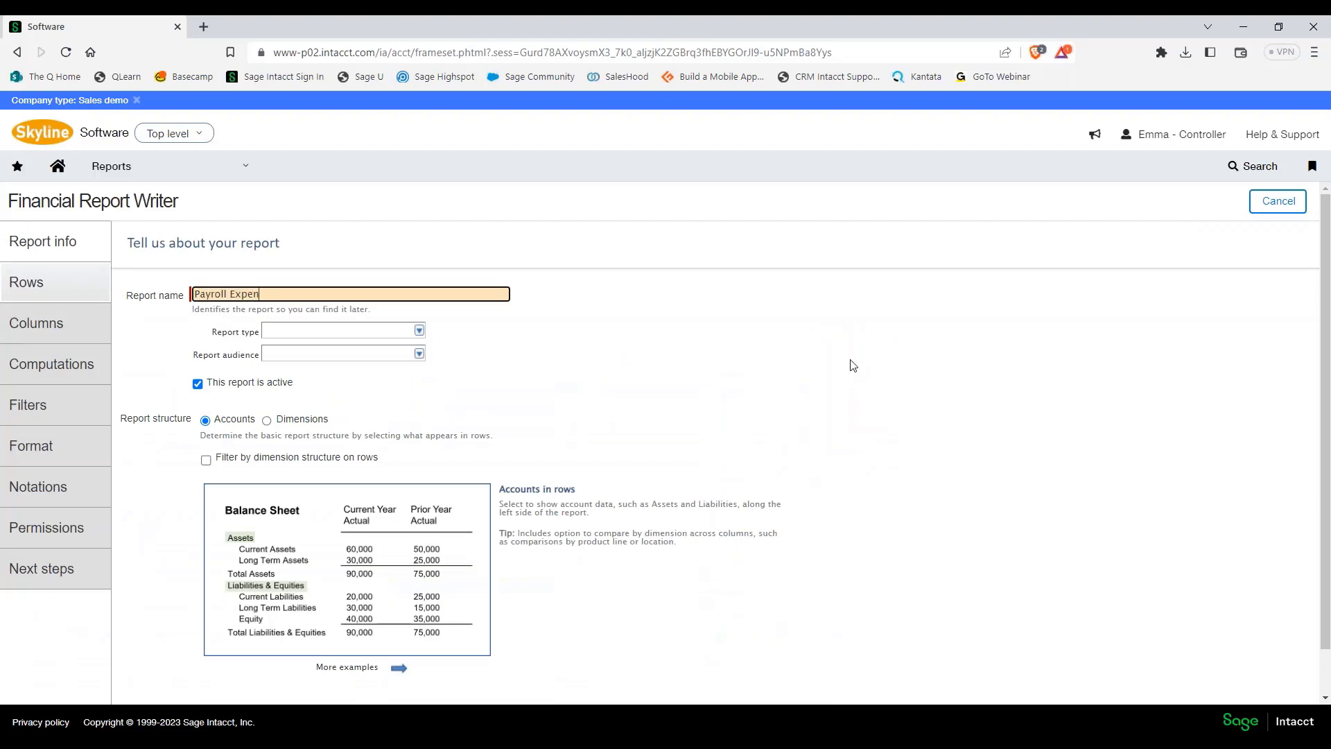
{"action": "type", "text": "Payroll Expenses per hour"}
Add the account groups Payroll and Related Expense, Hours Worked and Payroll expense per hour as the report's rows.
{"action": "left_click", "coordinate": [71, 288]}
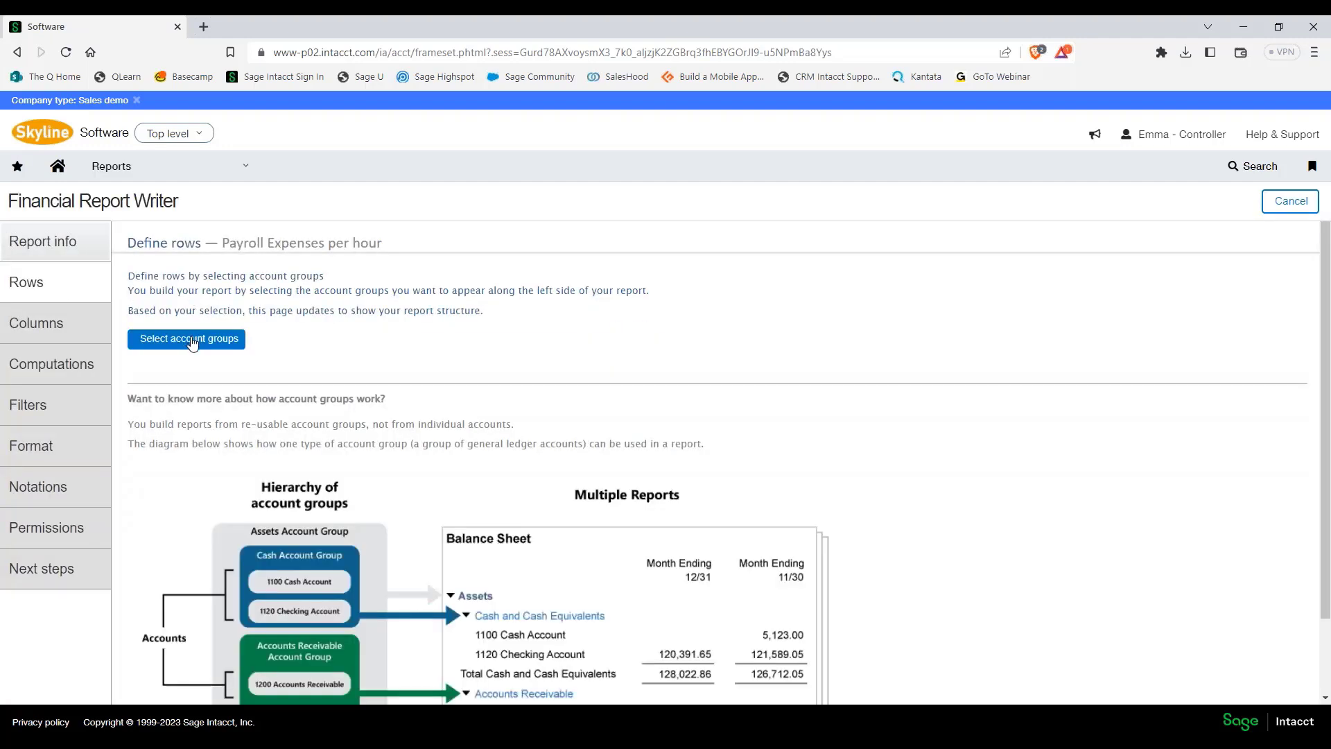
{"action": "left_click", "coordinate": [193, 341]}
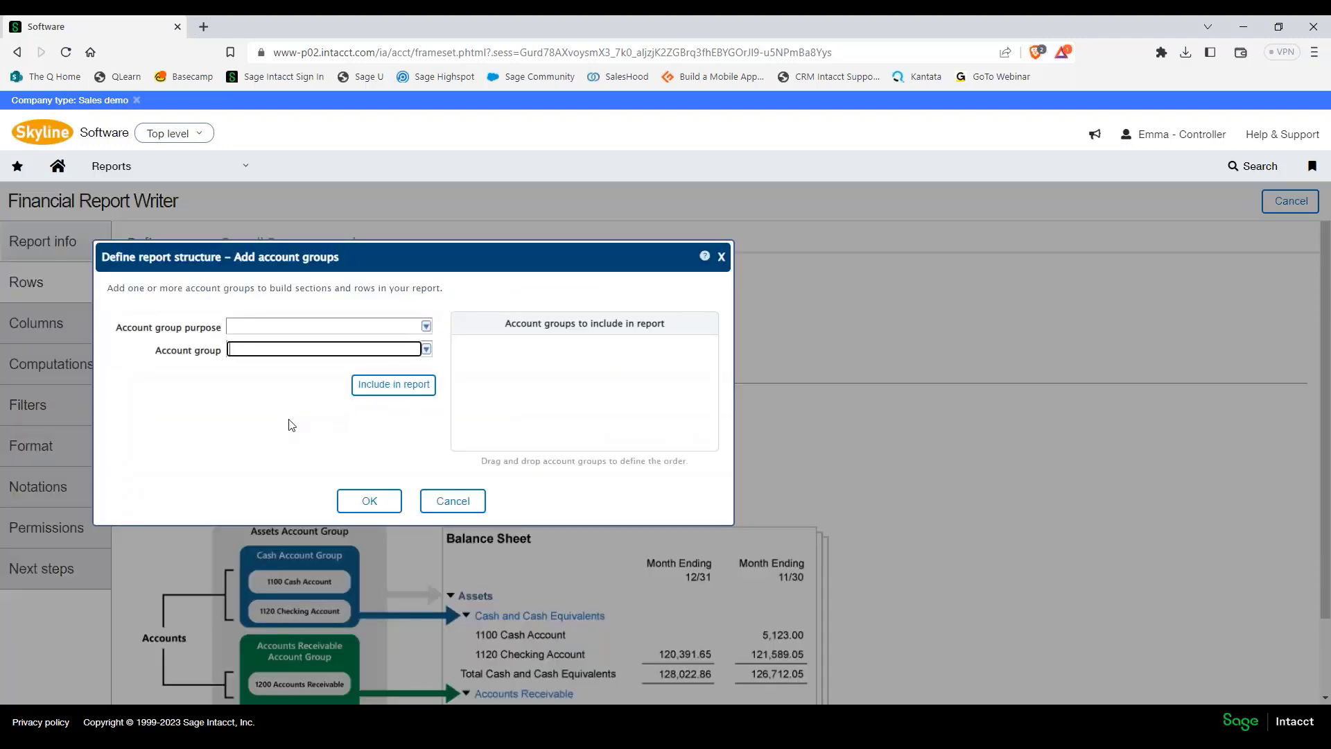
{"action": "type", "text": "payr"}
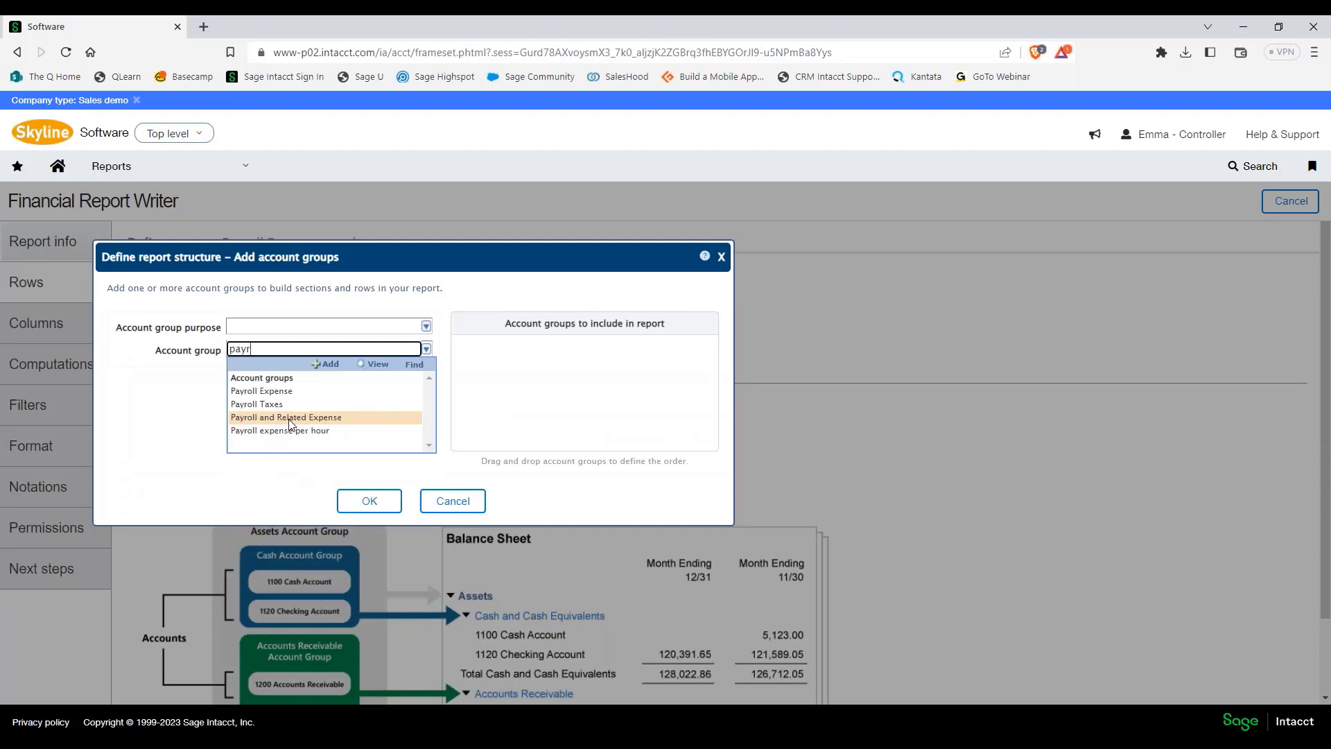
{"action": "left_click", "coordinate": [289, 418]}
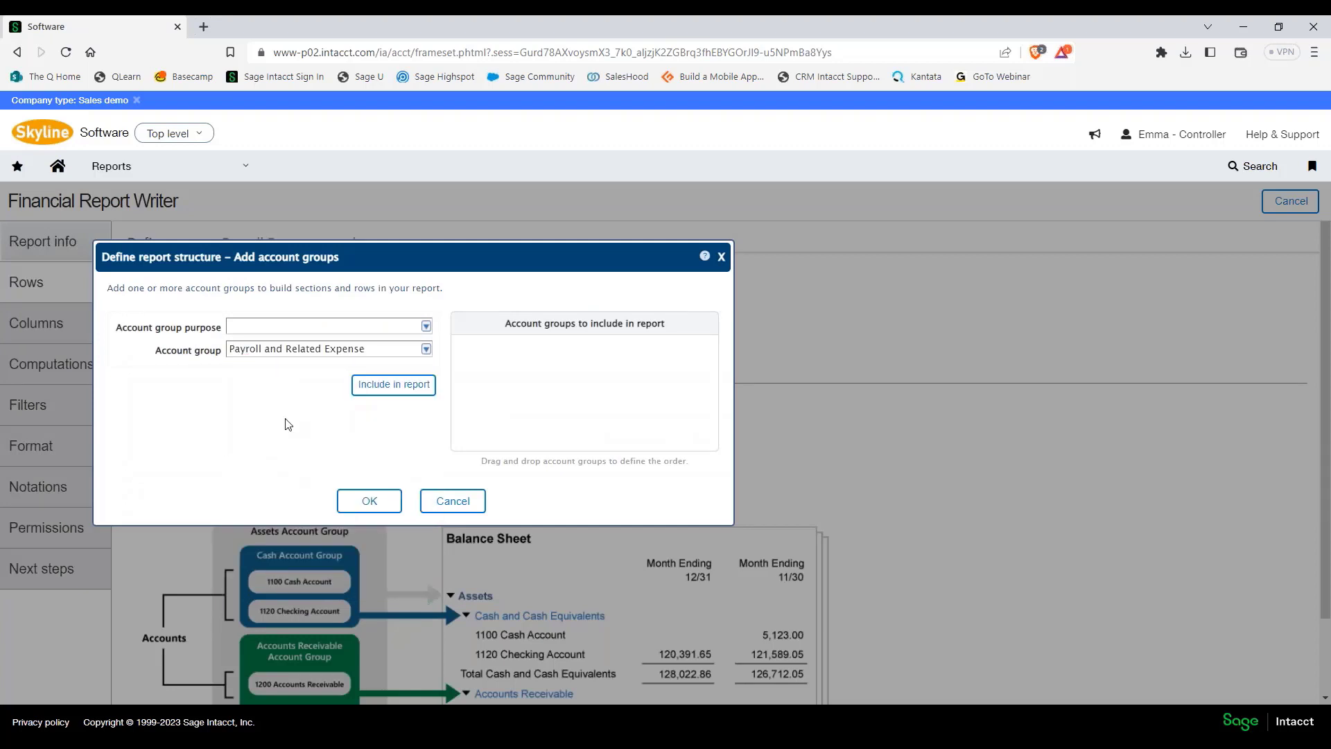
{"action": "left_click", "coordinate": [379, 386]}
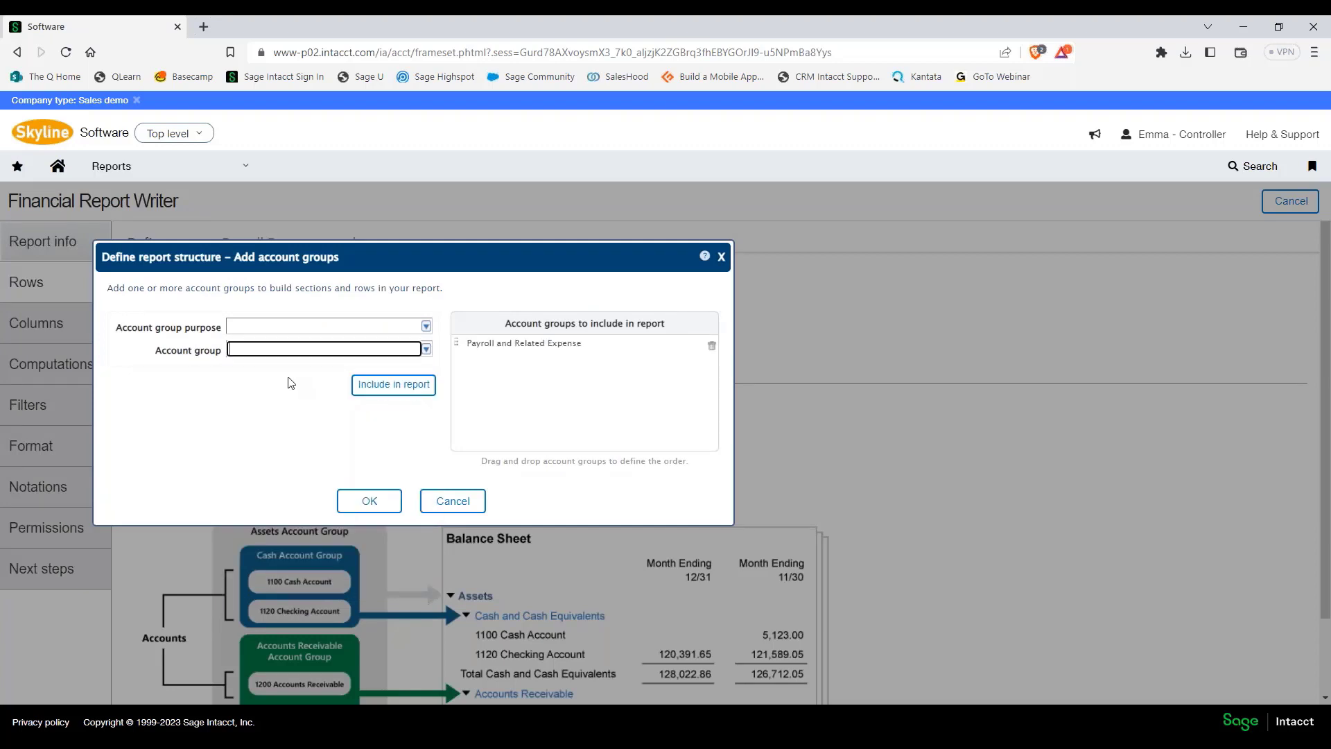
{"action": "type", "text": "hours"}
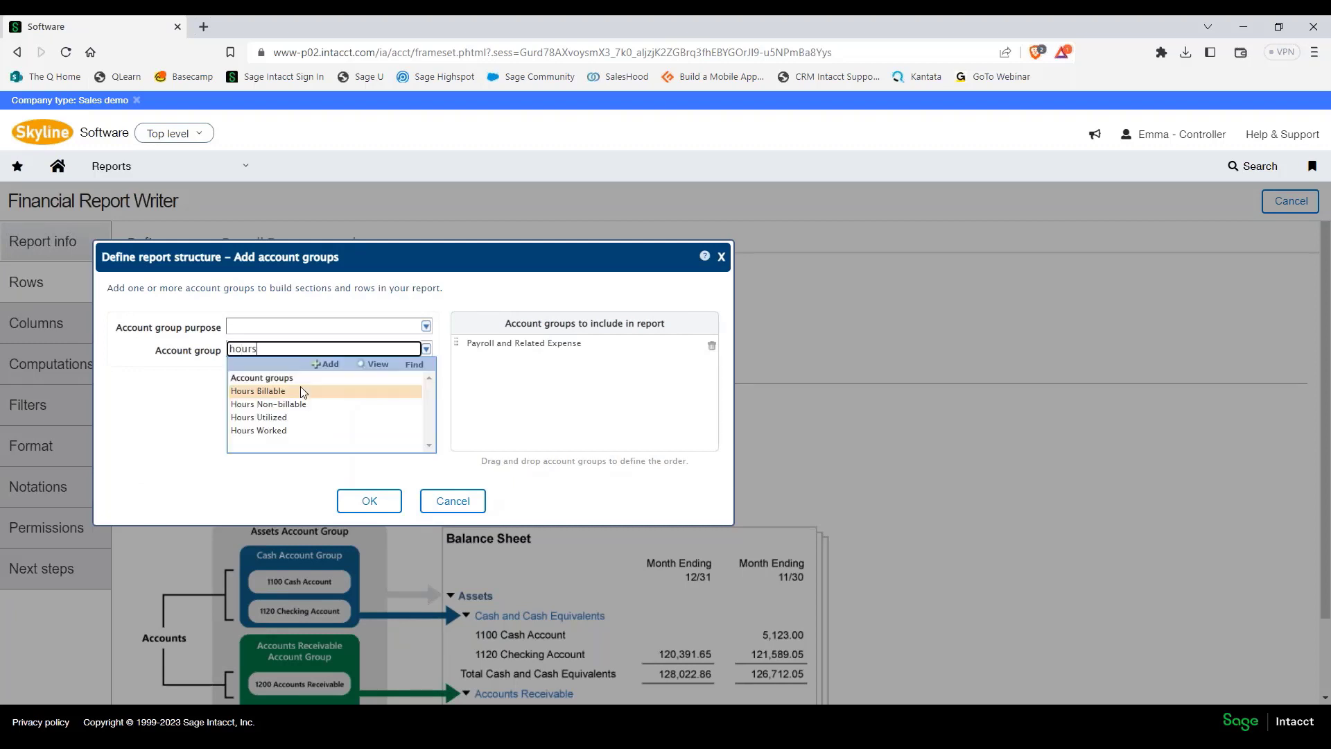
{"action": "left_click", "coordinate": [291, 430]}
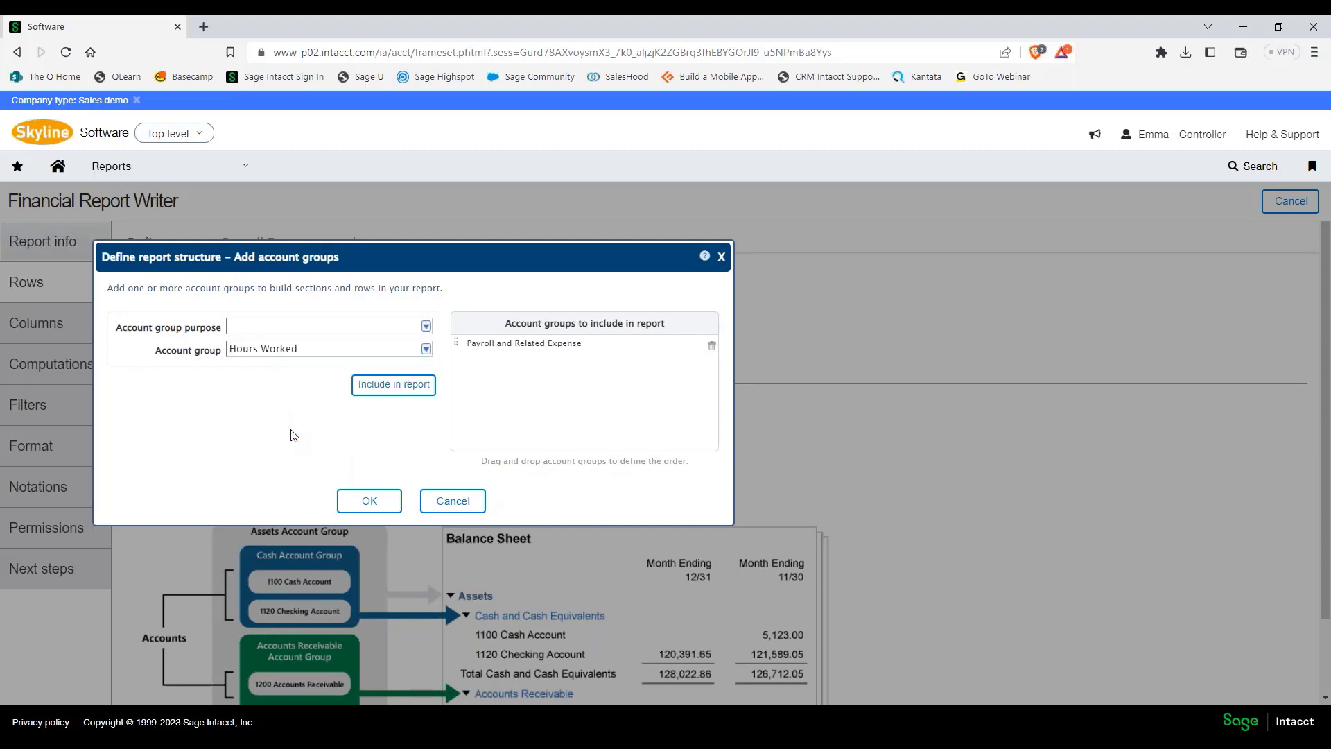
{"action": "left_click", "coordinate": [380, 384]}
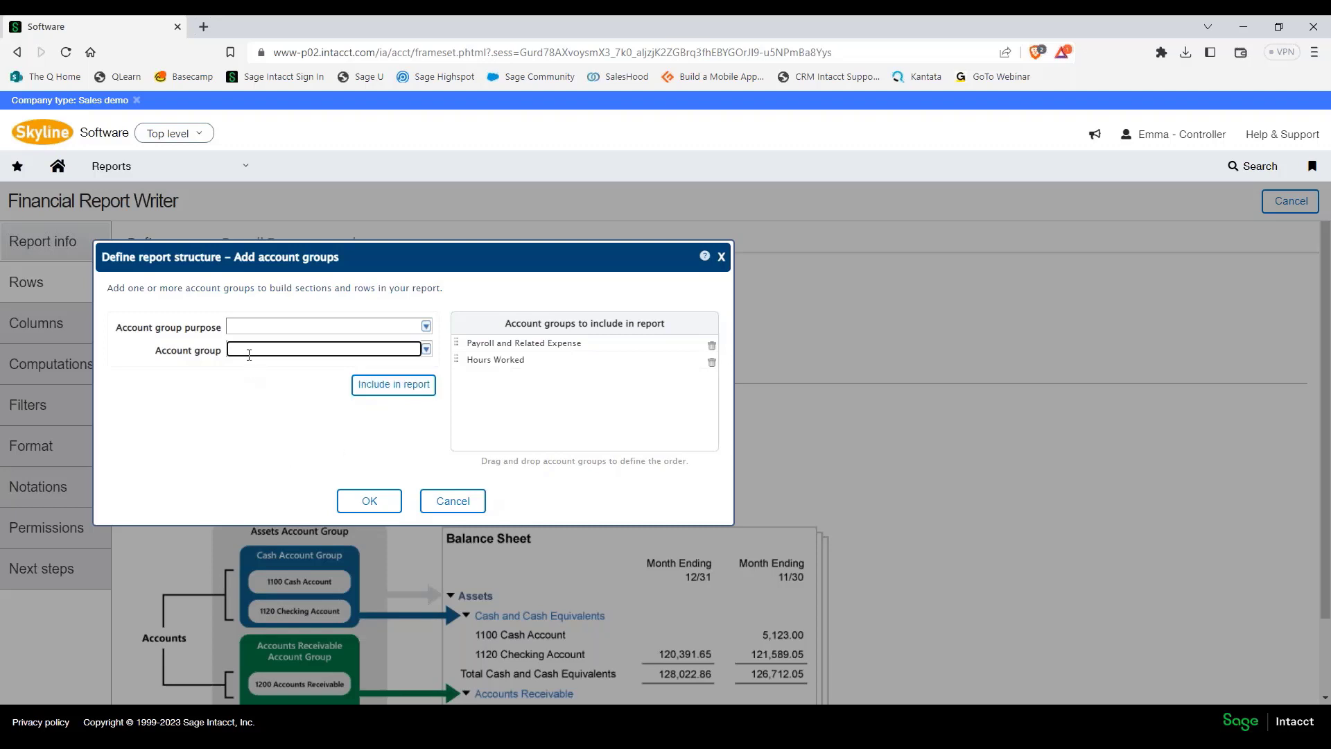
{"action": "type", "text": "payro"}
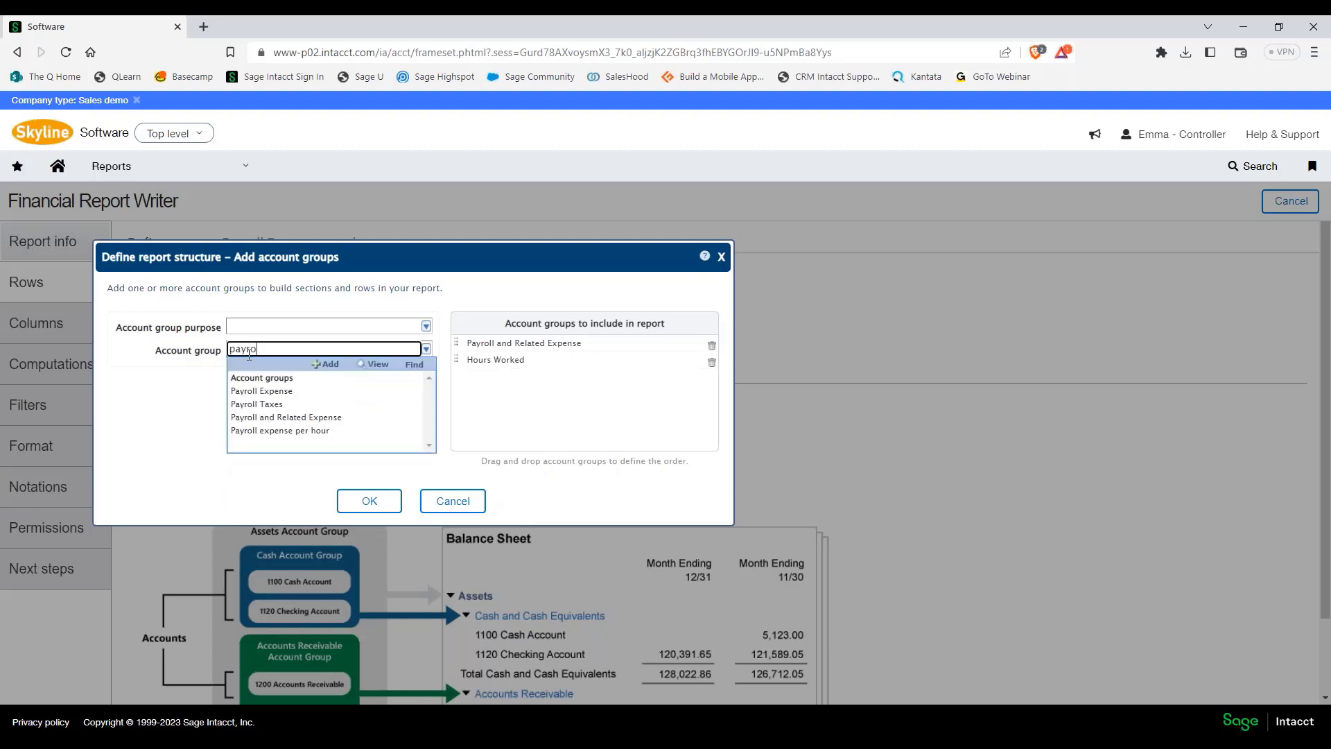
{"action": "left_click", "coordinate": [292, 430]}
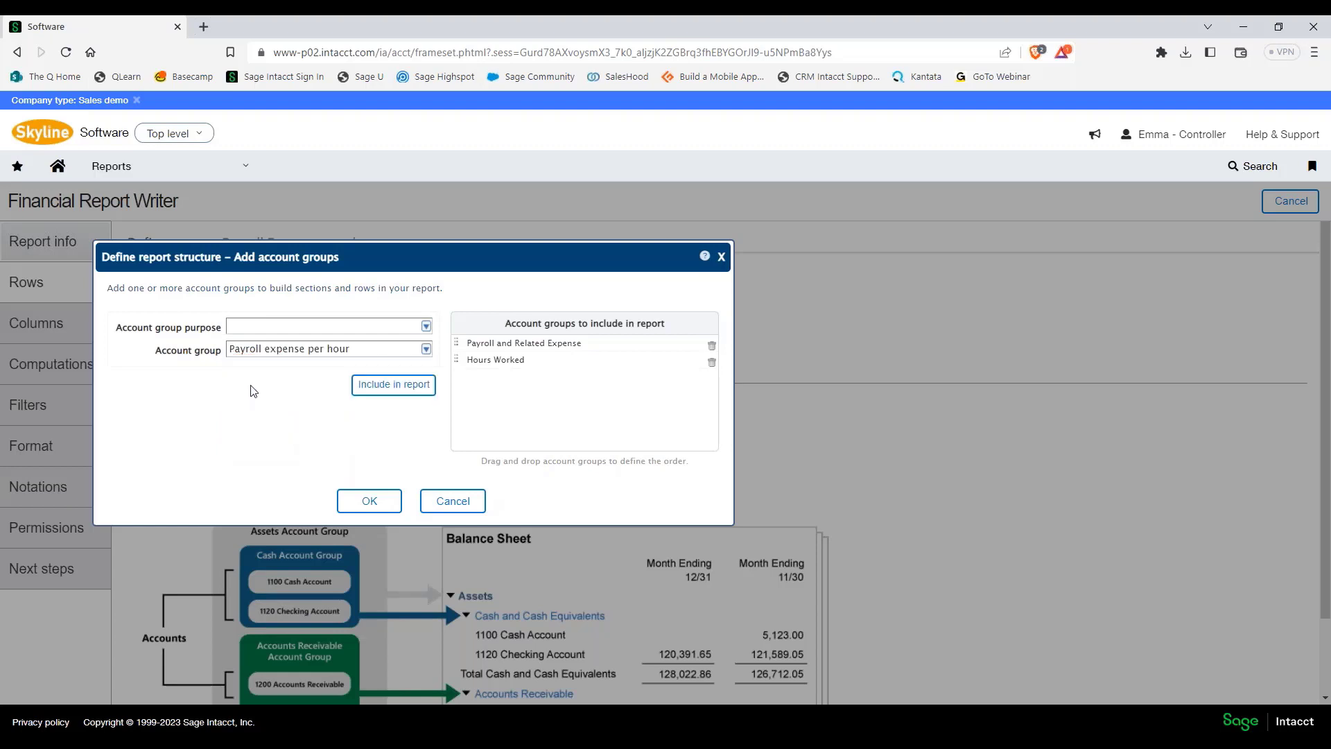
{"action": "left_click", "coordinate": [379, 389]}
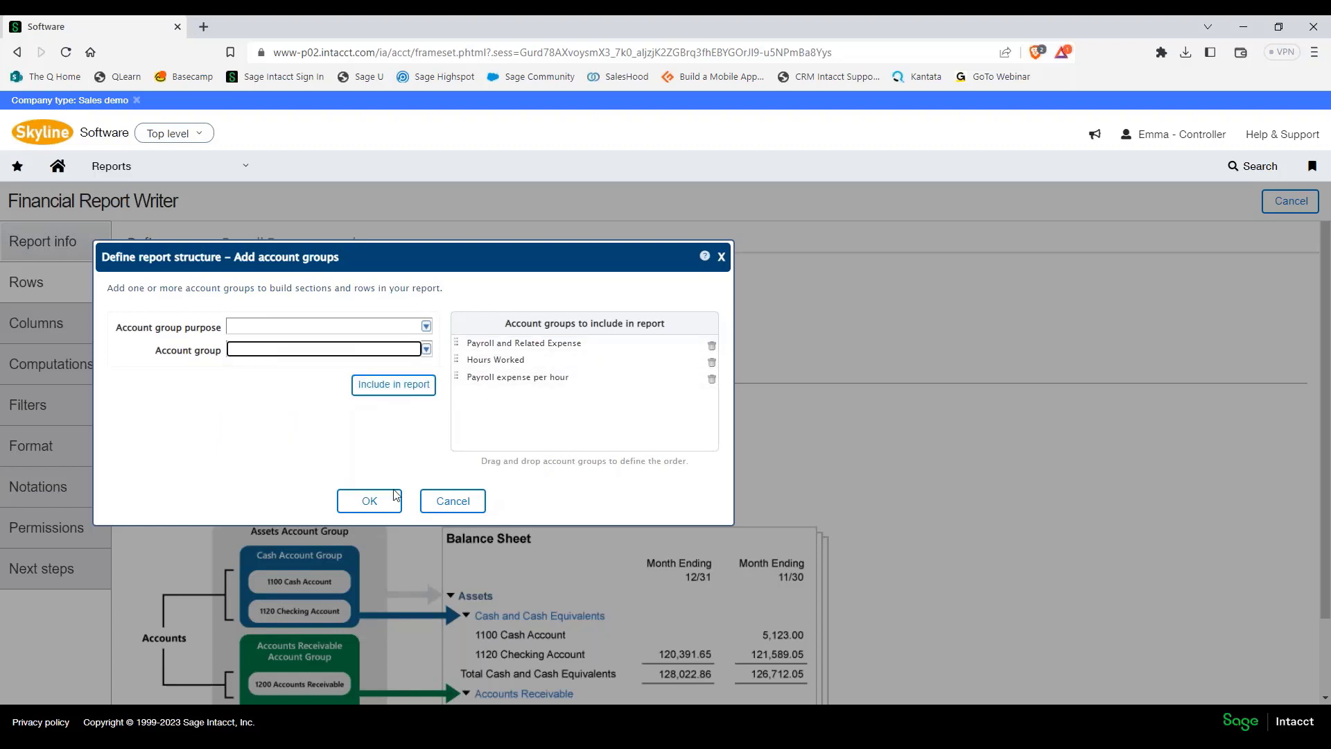
{"action": "left_click", "coordinate": [381, 506]}
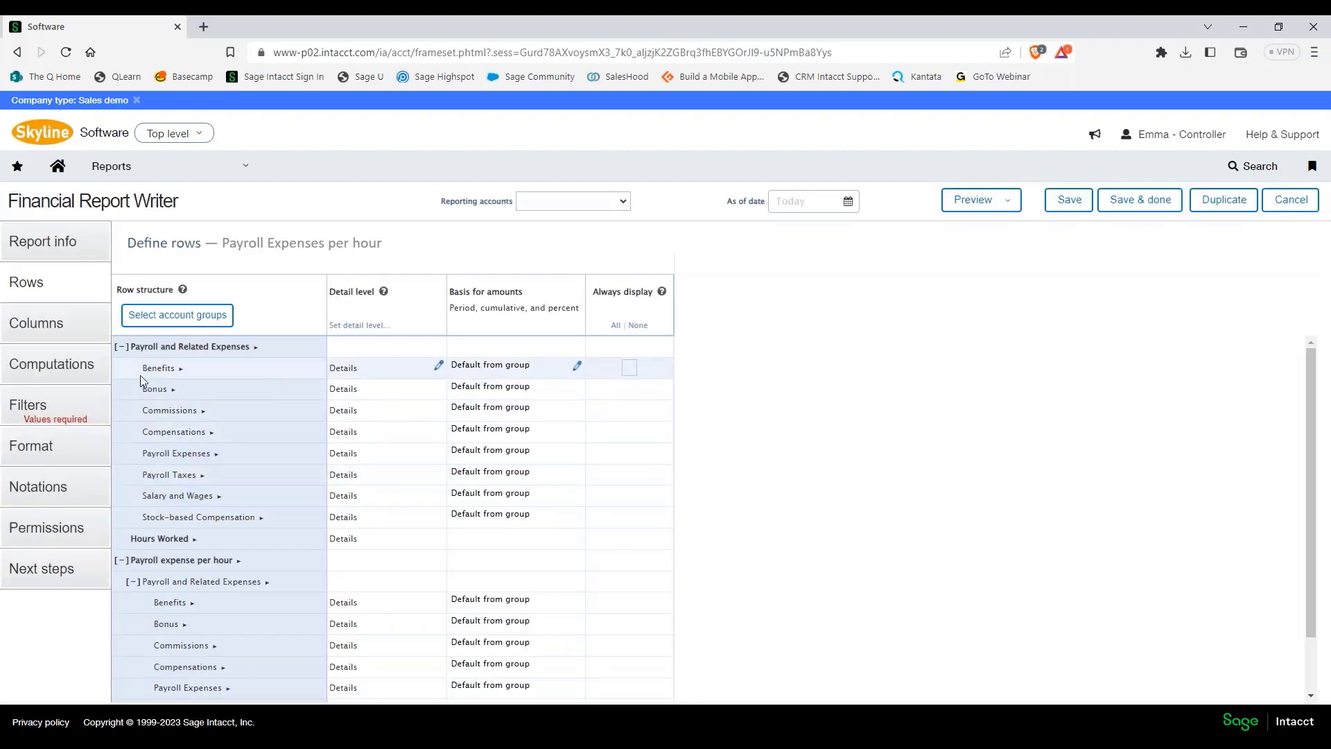
Collapse the Payroll and Related Expenses and Payroll expense per hour rows, and set Hours Worked to Summary – Hide accounts.
{"action": "left_click", "coordinate": [121, 347]}
{"action": "left_click", "coordinate": [121, 390]}
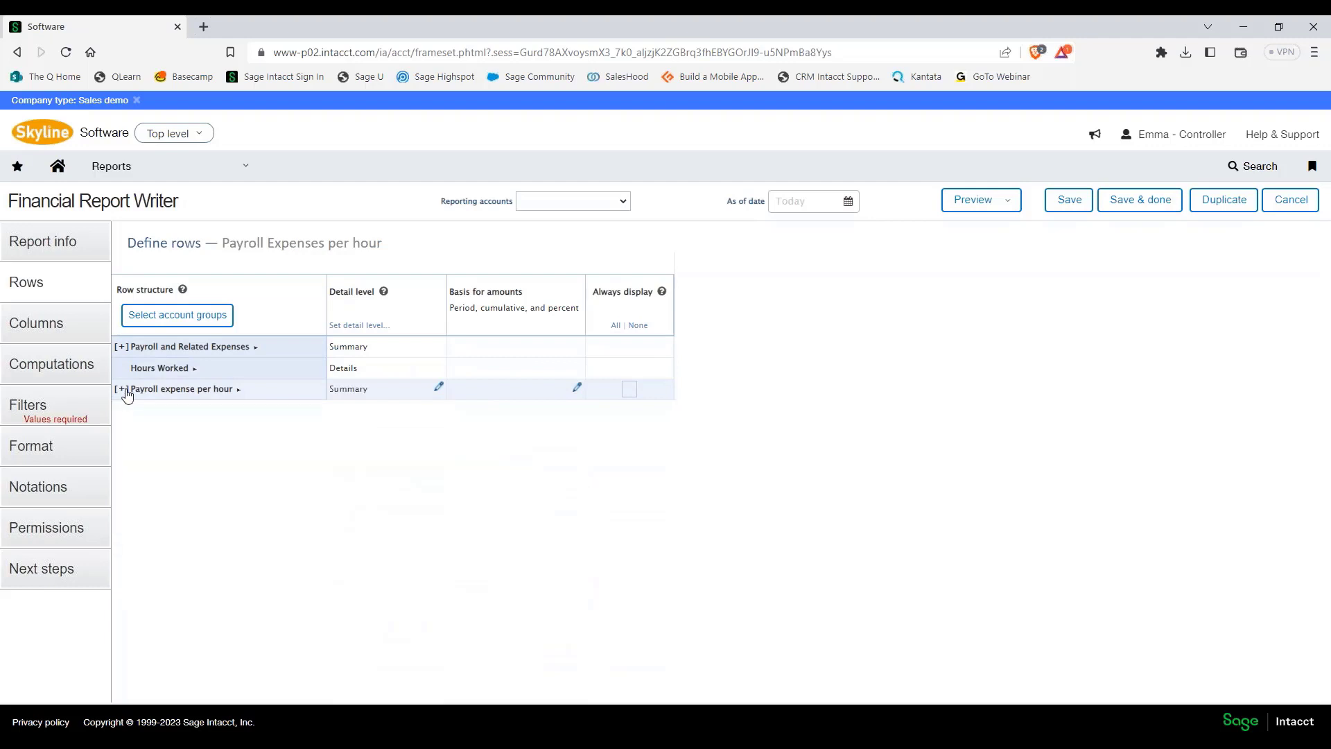
{"action": "left_click", "coordinate": [438, 366]}
{"action": "left_click", "coordinate": [466, 397]}
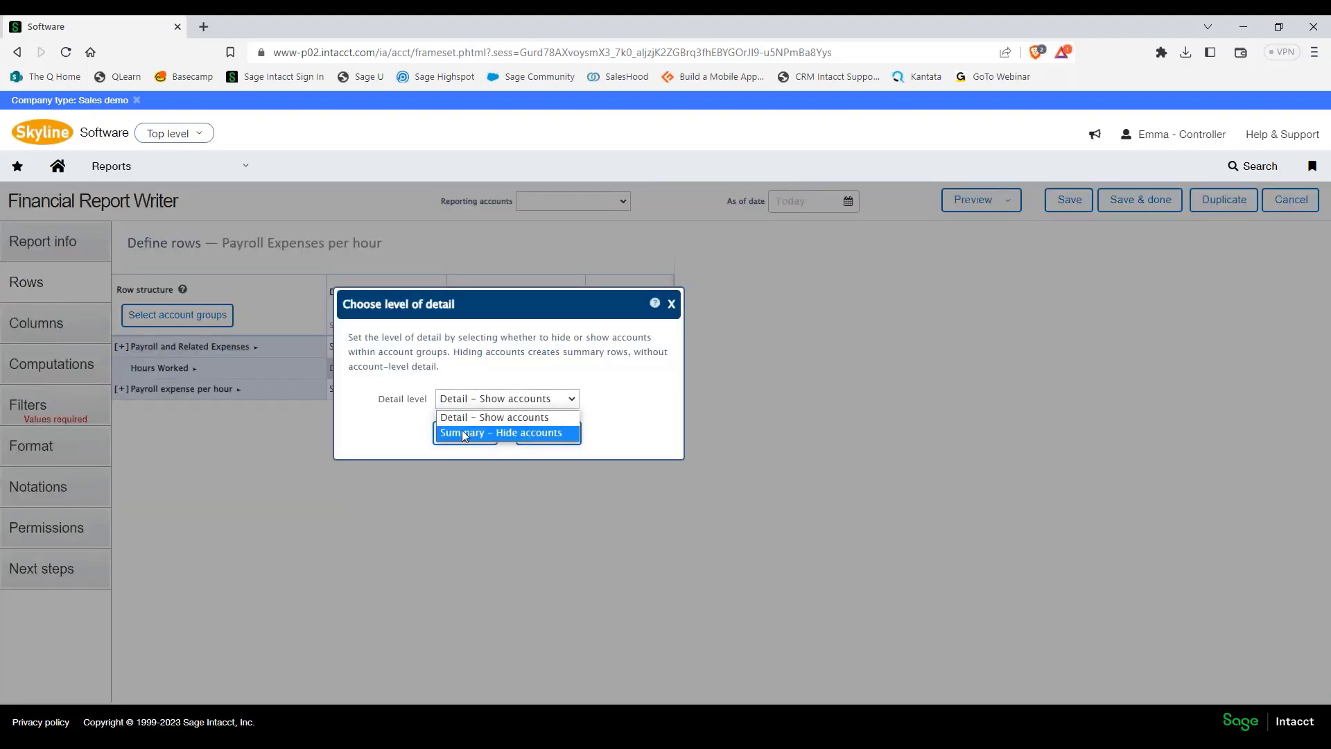
{"action": "left_click", "coordinate": [472, 428]}
{"action": "left_click", "coordinate": [465, 457]}
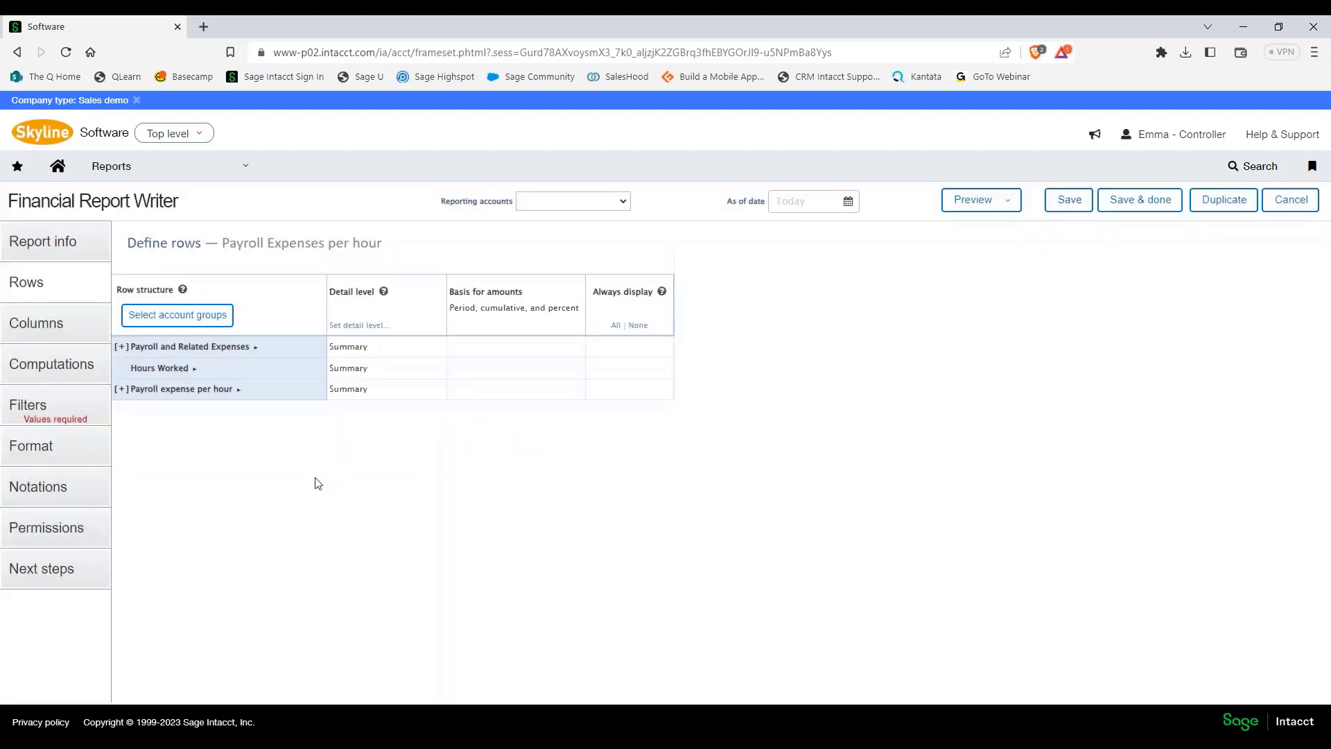
Add two more Actual columns after column 2 of the report, and set the as of date to 12/31/2019.
{"action": "left_click", "coordinate": [60, 332]}
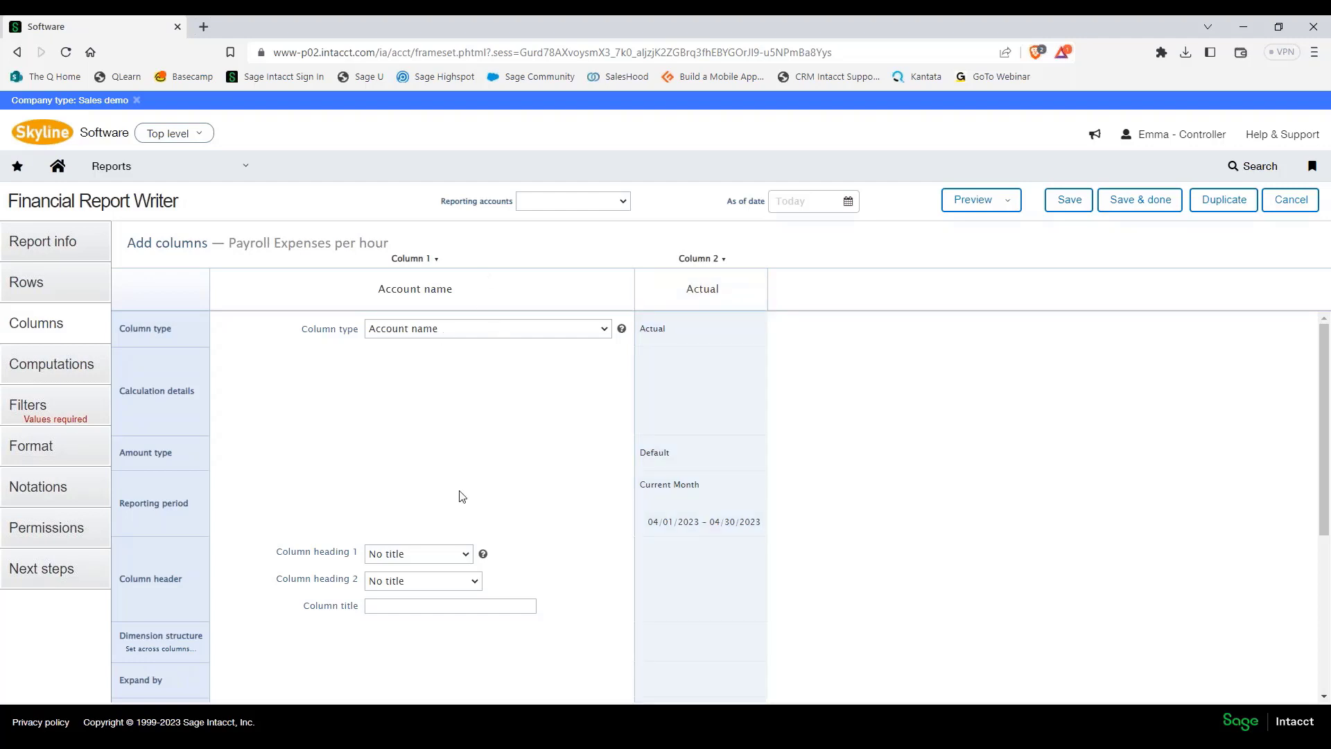
{"action": "left_click", "coordinate": [721, 259]}
{"action": "left_click", "coordinate": [719, 288]}
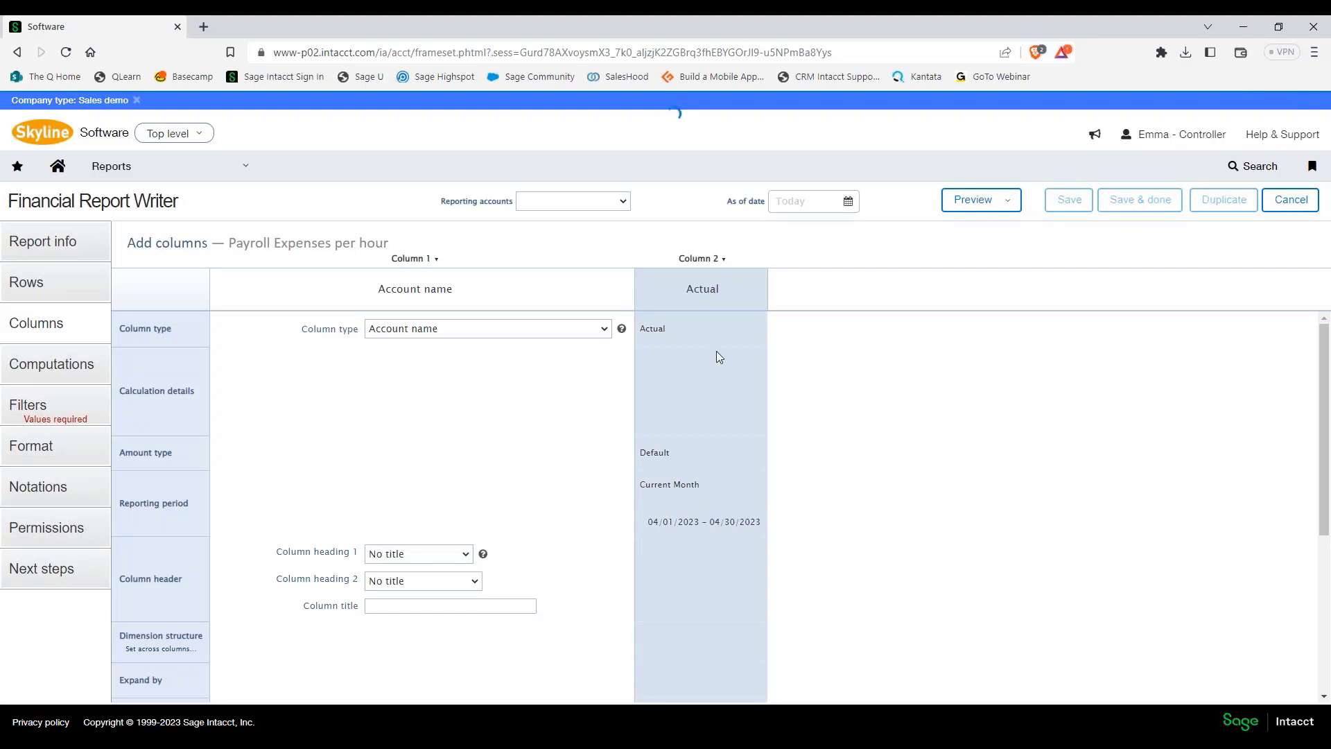
{"action": "left_click", "coordinate": [704, 259]}
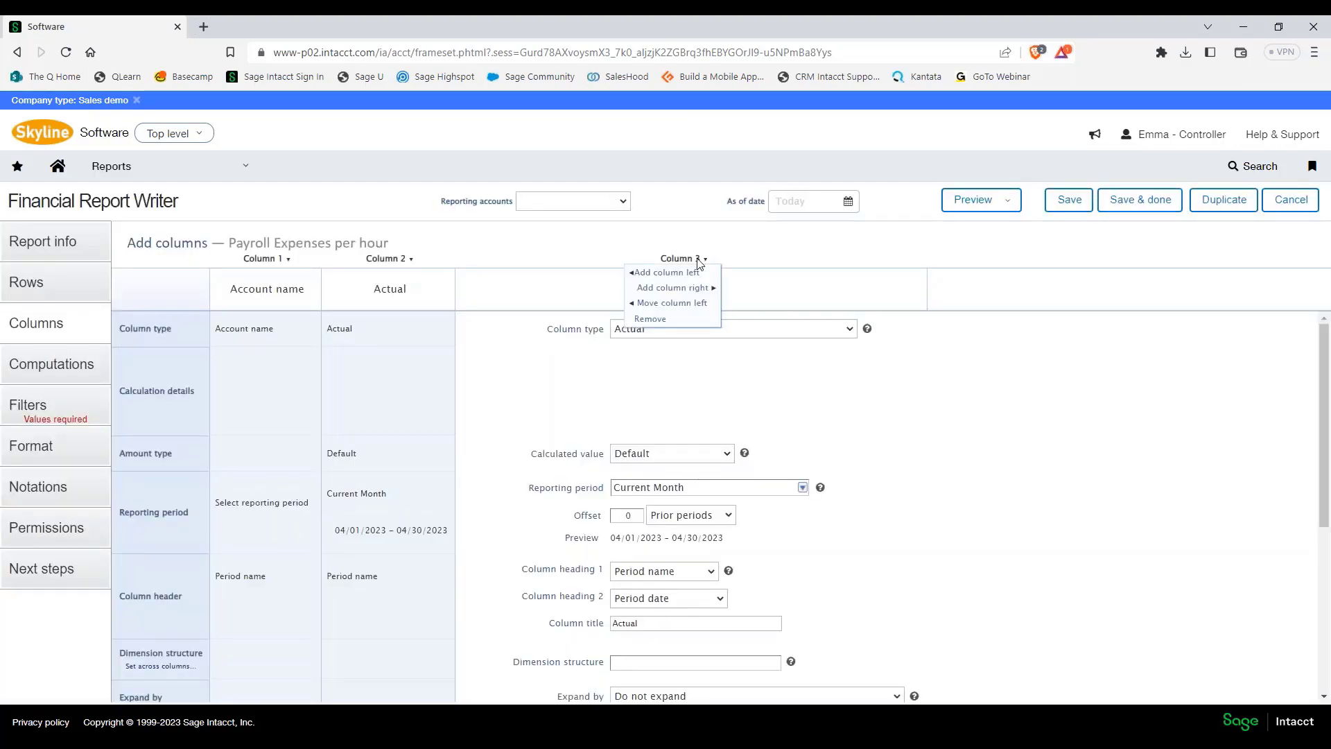
{"action": "left_click", "coordinate": [700, 289]}
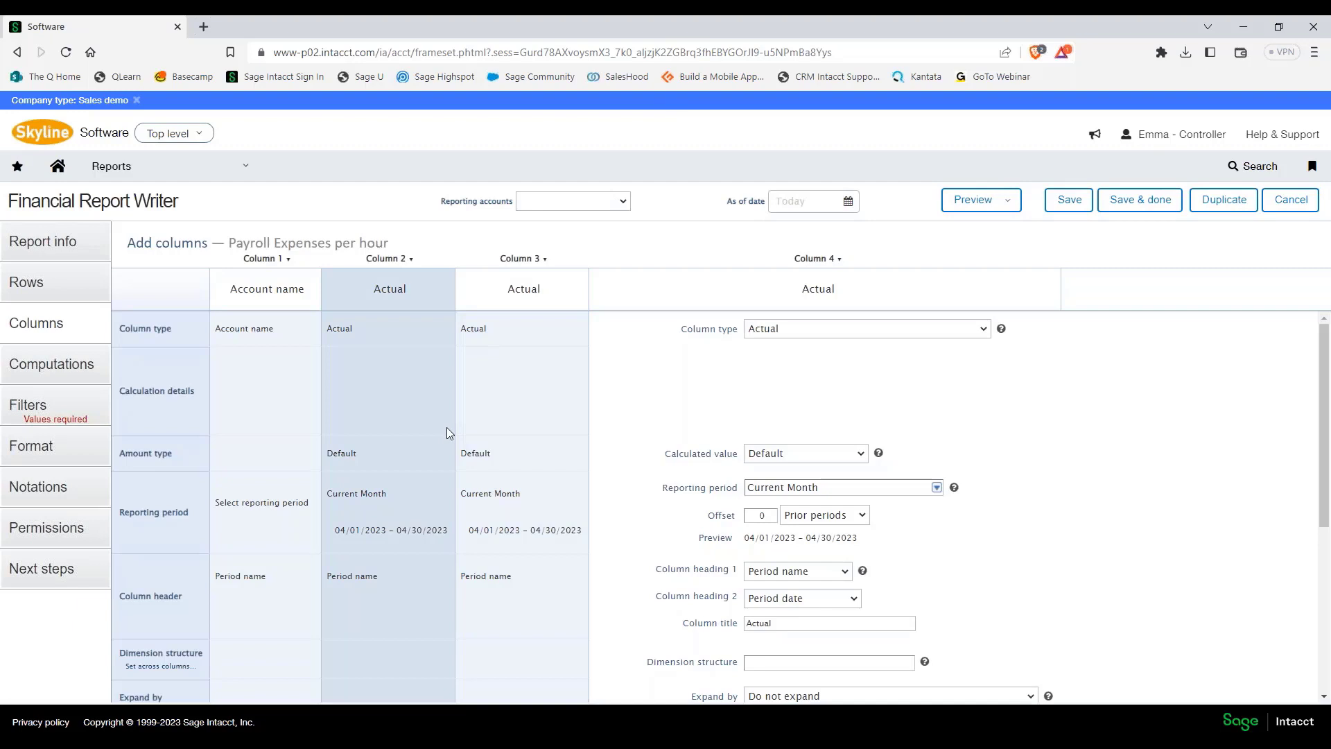
{"action": "left_click", "coordinate": [822, 207]}
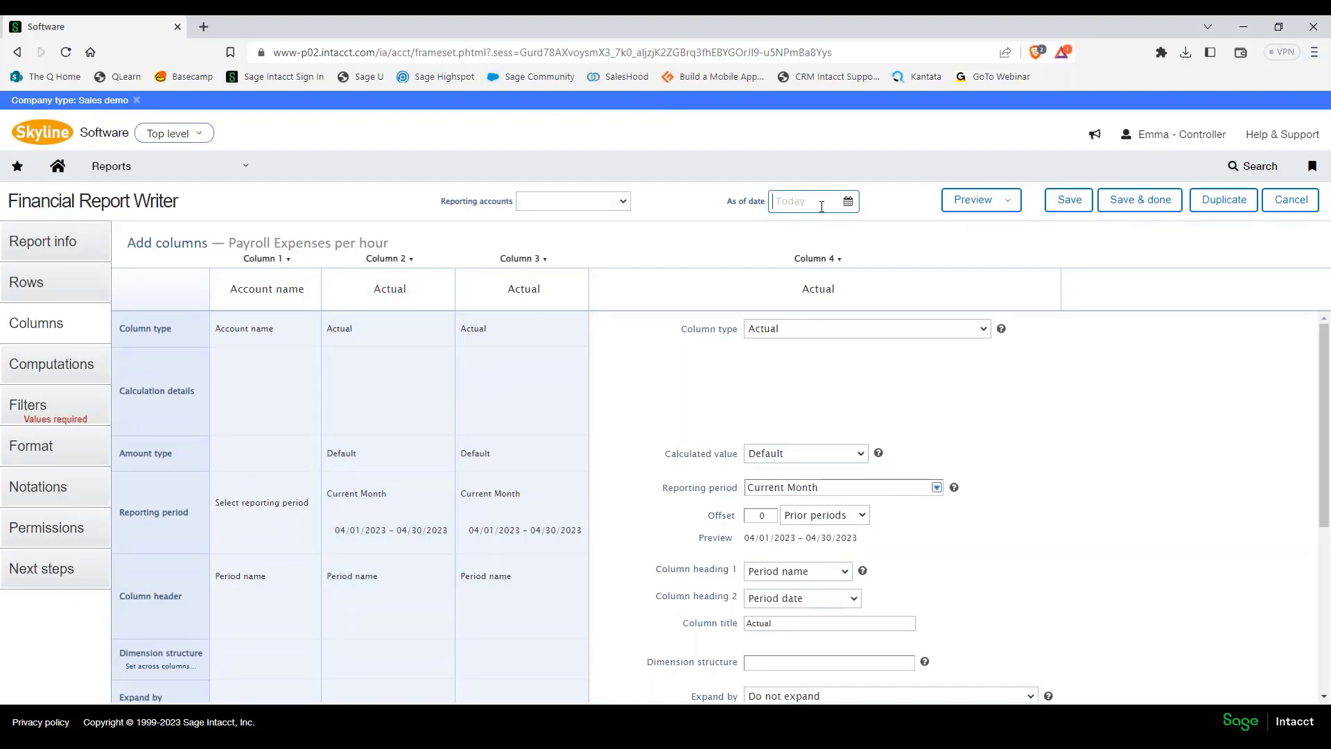
{"action": "type", "text": "12/31/2019"}
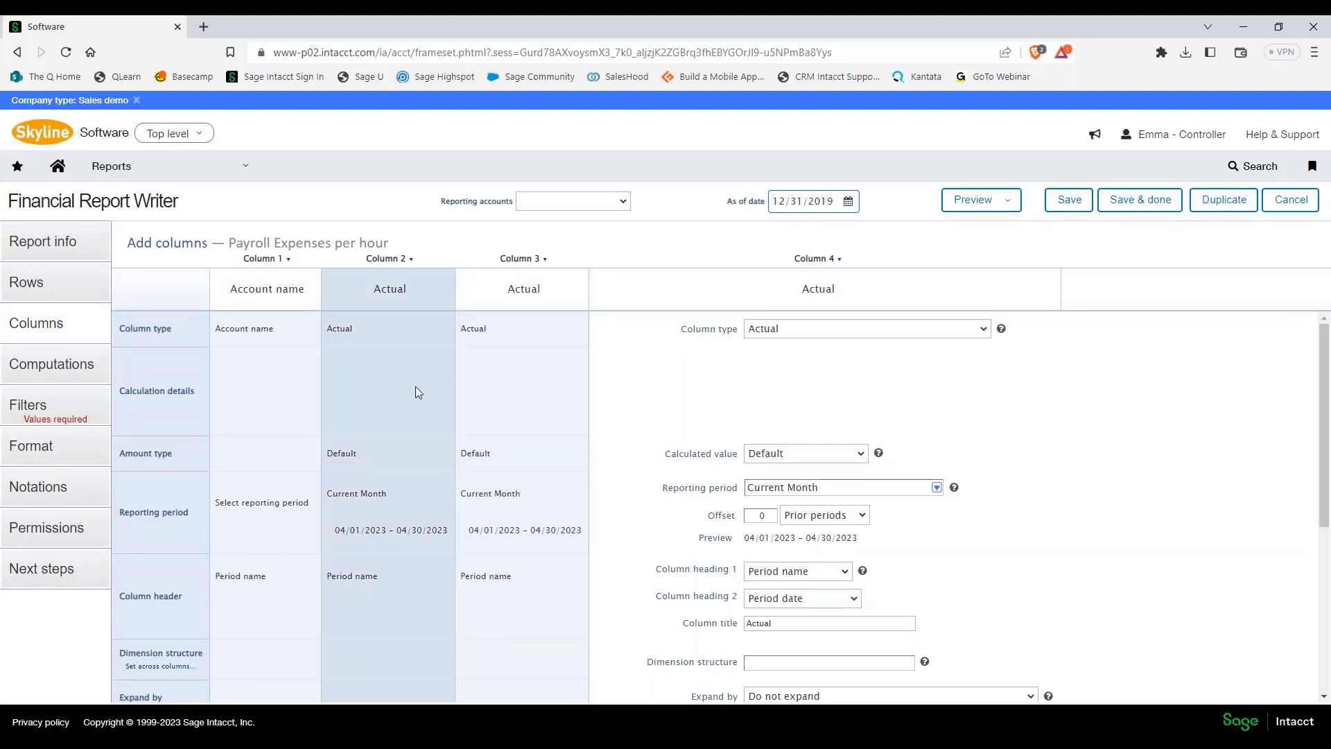
Offset column 2's Current Month reporting period by 2 prior periods and clear its column title.
{"action": "left_click", "coordinate": [414, 385]}
{"action": "scroll", "coordinate": [676, 486], "scroll_direction": "down", "scroll_amount": 1}
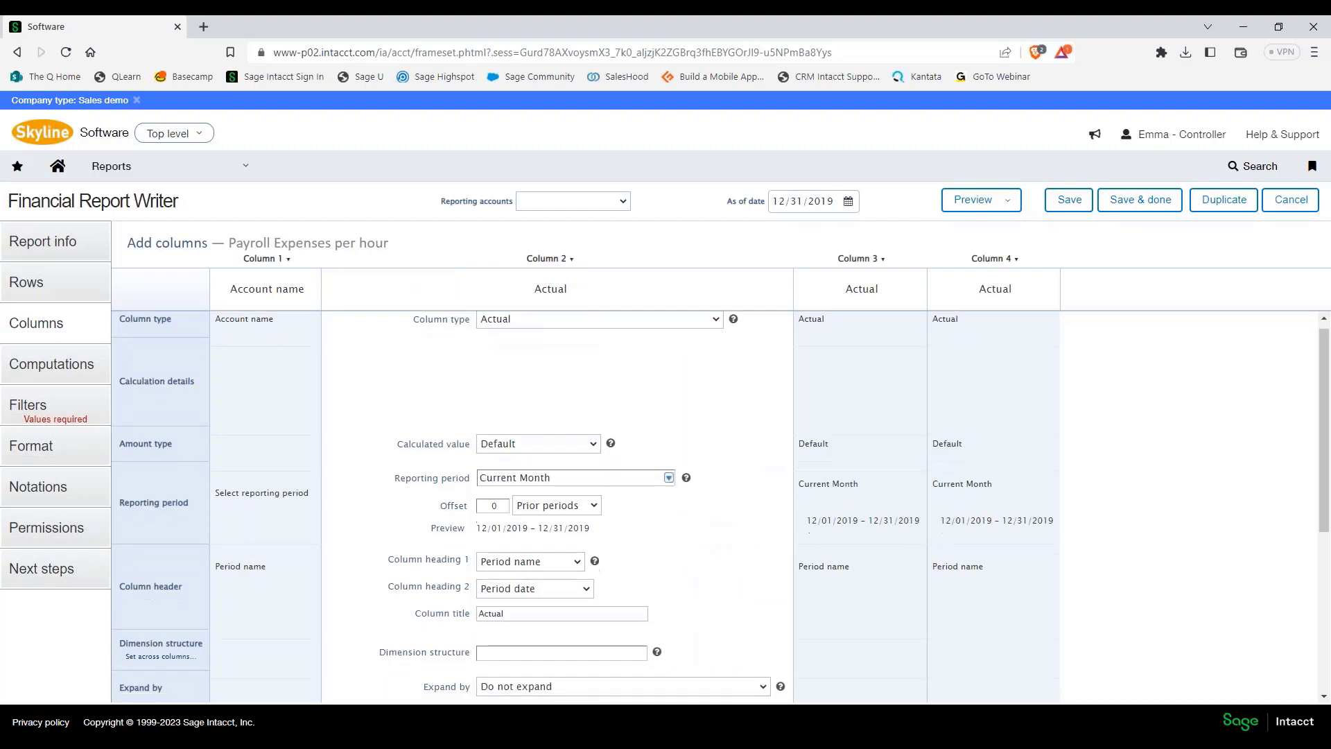
{"action": "left_click", "coordinate": [502, 437]}
{"action": "left_click", "coordinate": [502, 437]}
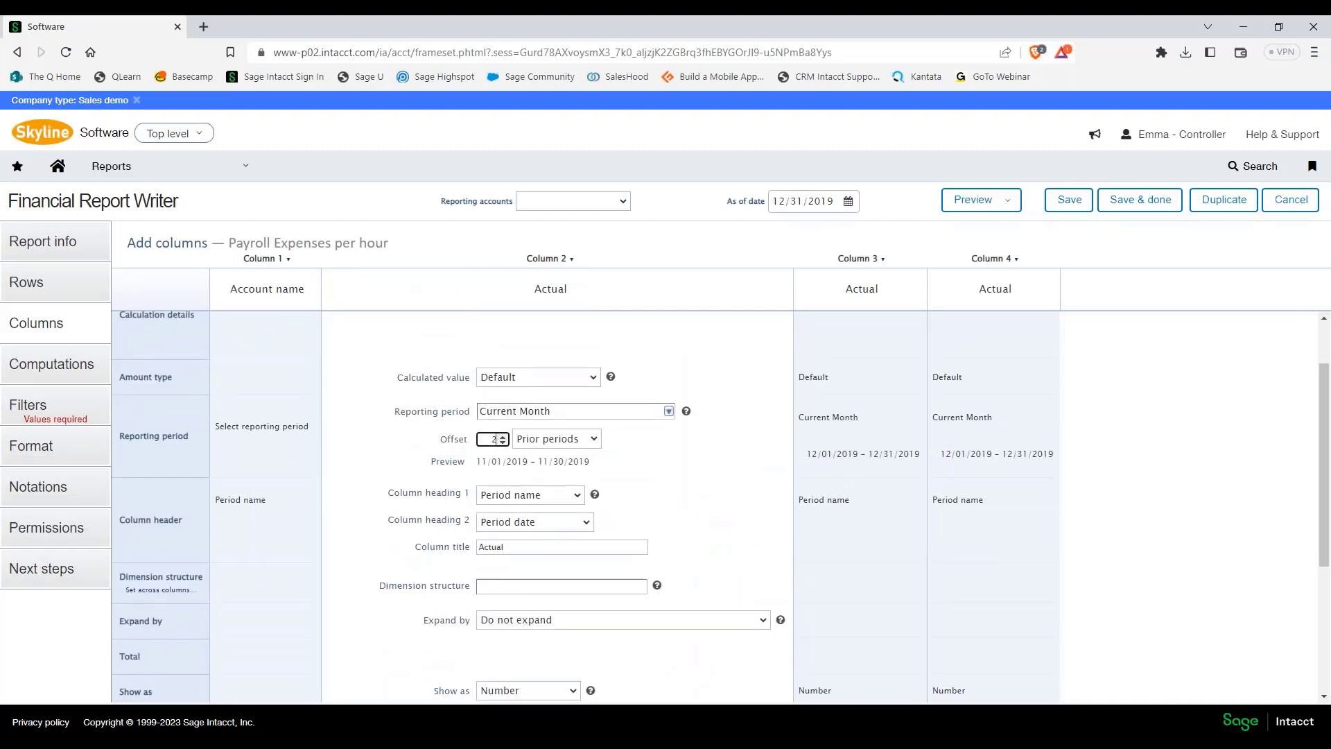
{"action": "left_click_drag", "start_coordinate": [522, 545], "coordinate": [469, 542]}
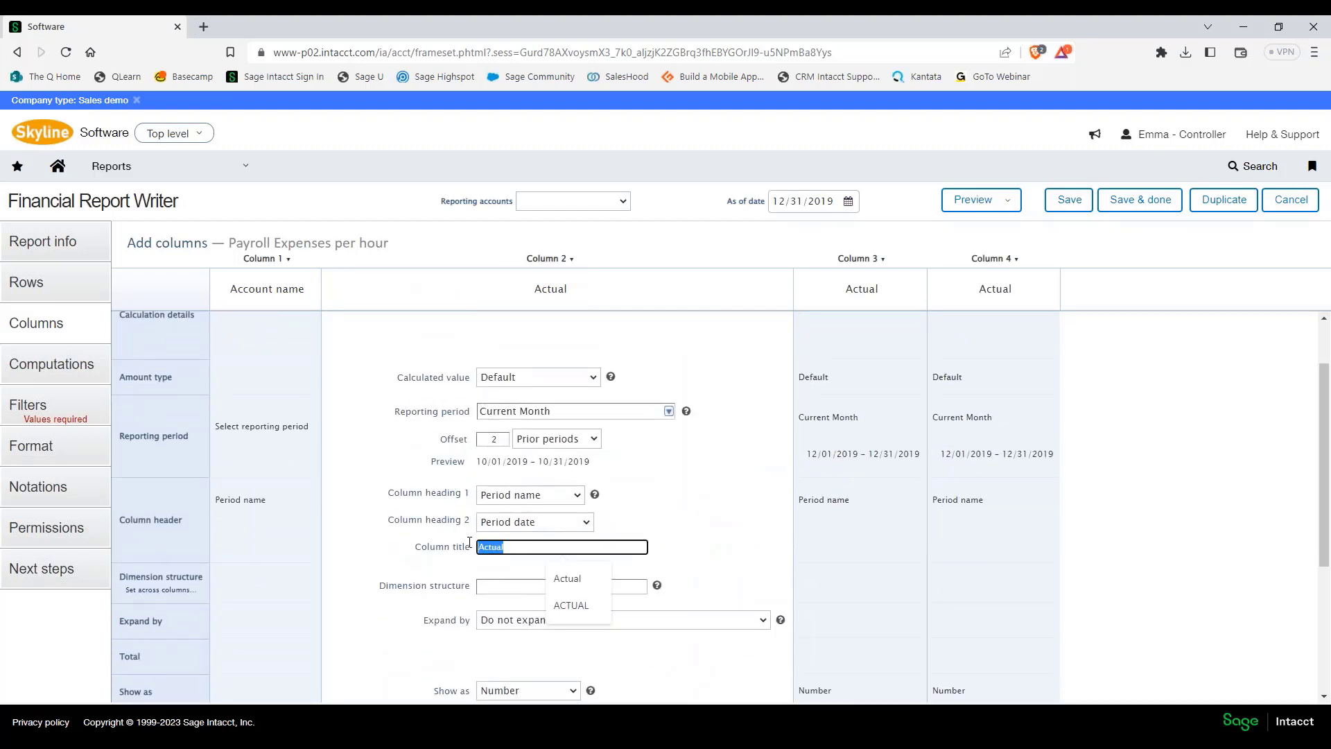
{"action": "key", "text": "BackSpace"}
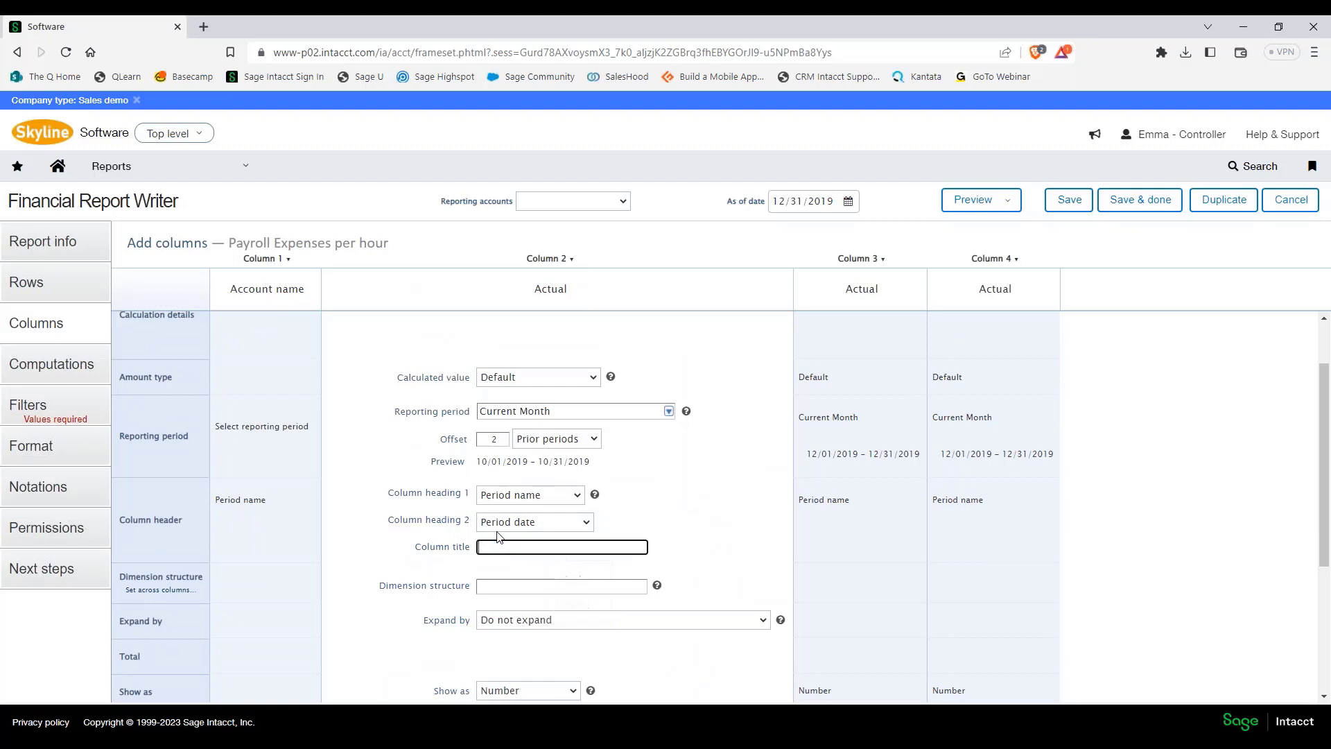
Offset column 3's Current Month reporting period by 1 prior period and clear its column title.
{"action": "left_click", "coordinate": [863, 409]}
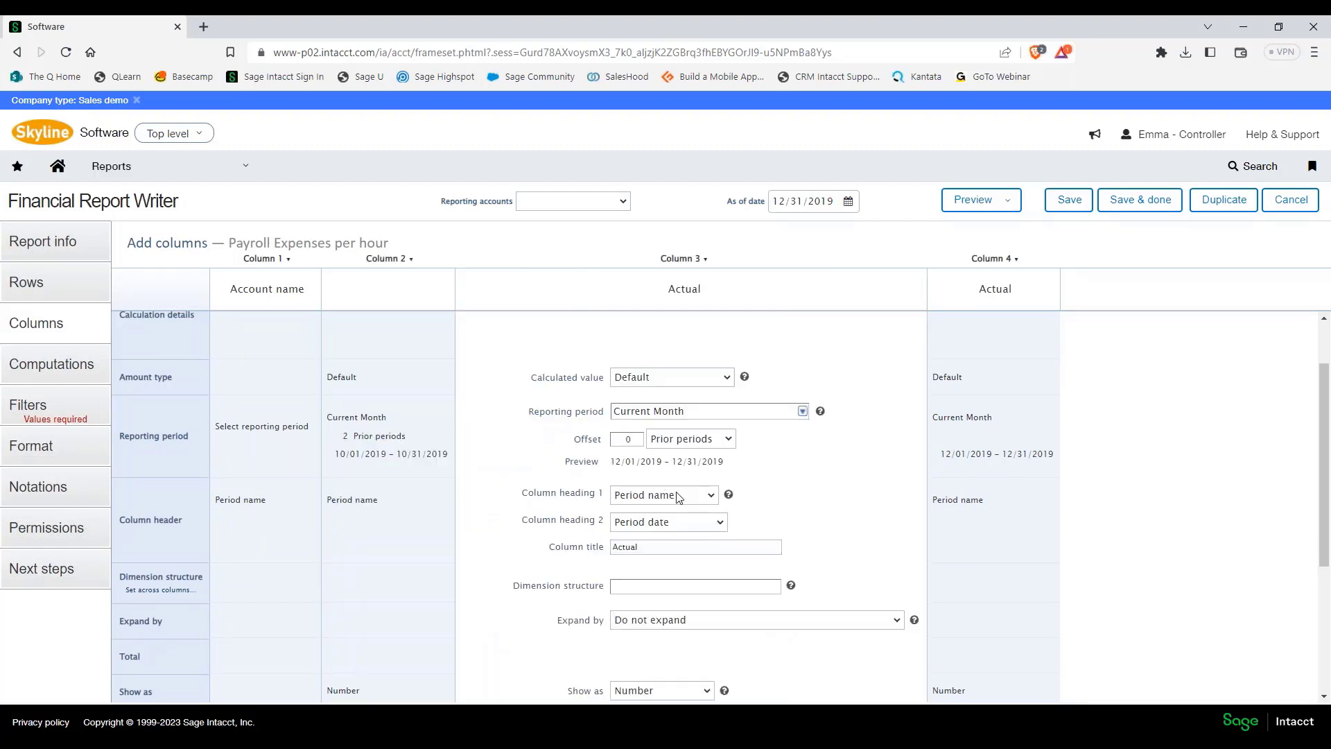
{"action": "left_click", "coordinate": [638, 435]}
{"action": "left_click_drag", "start_coordinate": [660, 546], "coordinate": [612, 547]}
{"action": "key", "text": "BackSpace"}
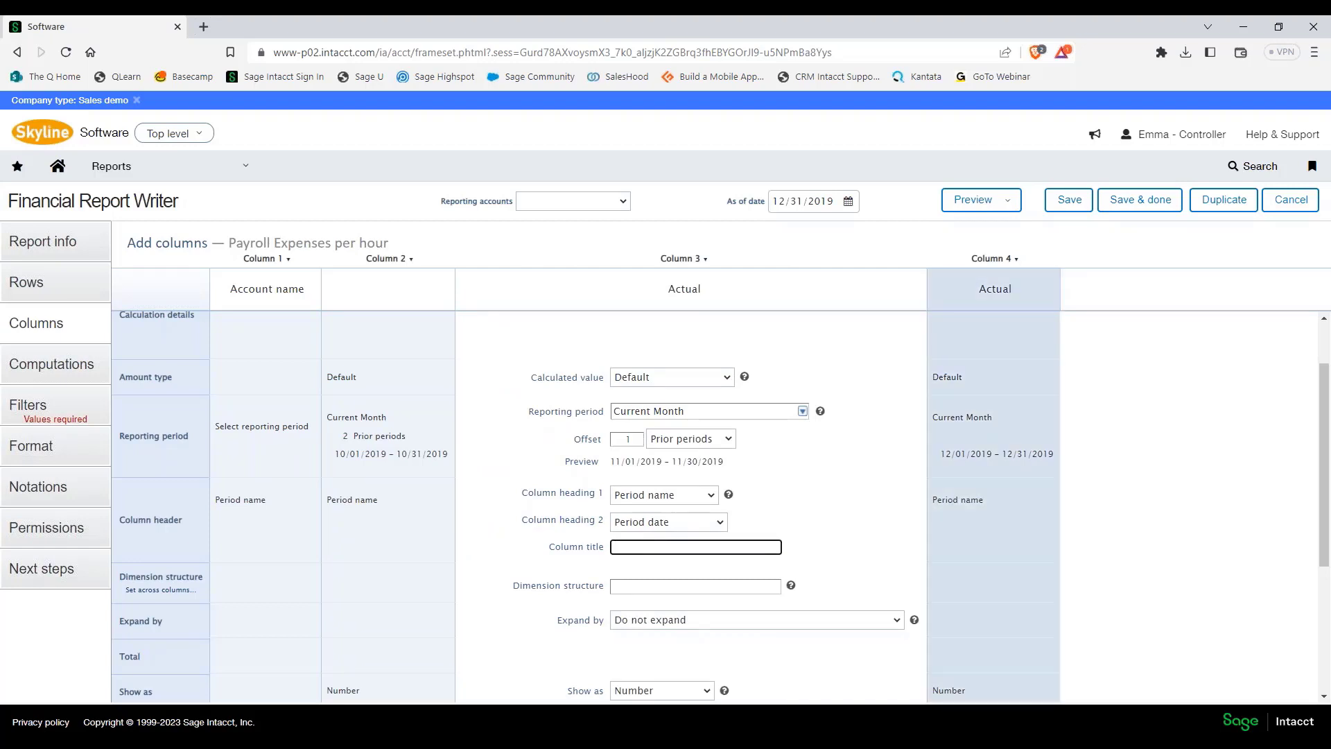
Clear the column title of column 4, and open the report's data filter settings.
{"action": "left_click", "coordinate": [1002, 341]}
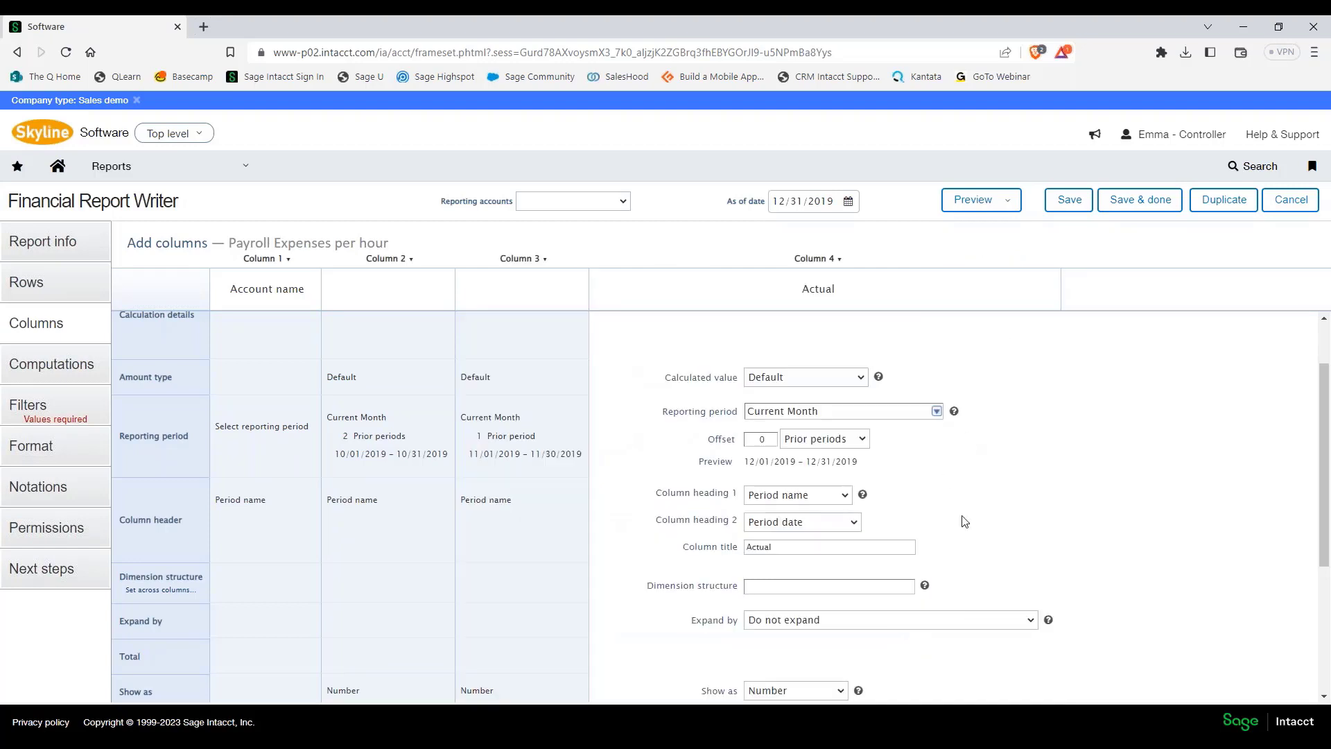
{"action": "left_click_drag", "start_coordinate": [786, 552], "coordinate": [728, 545]}
{"action": "key", "text": "BackSpace"}
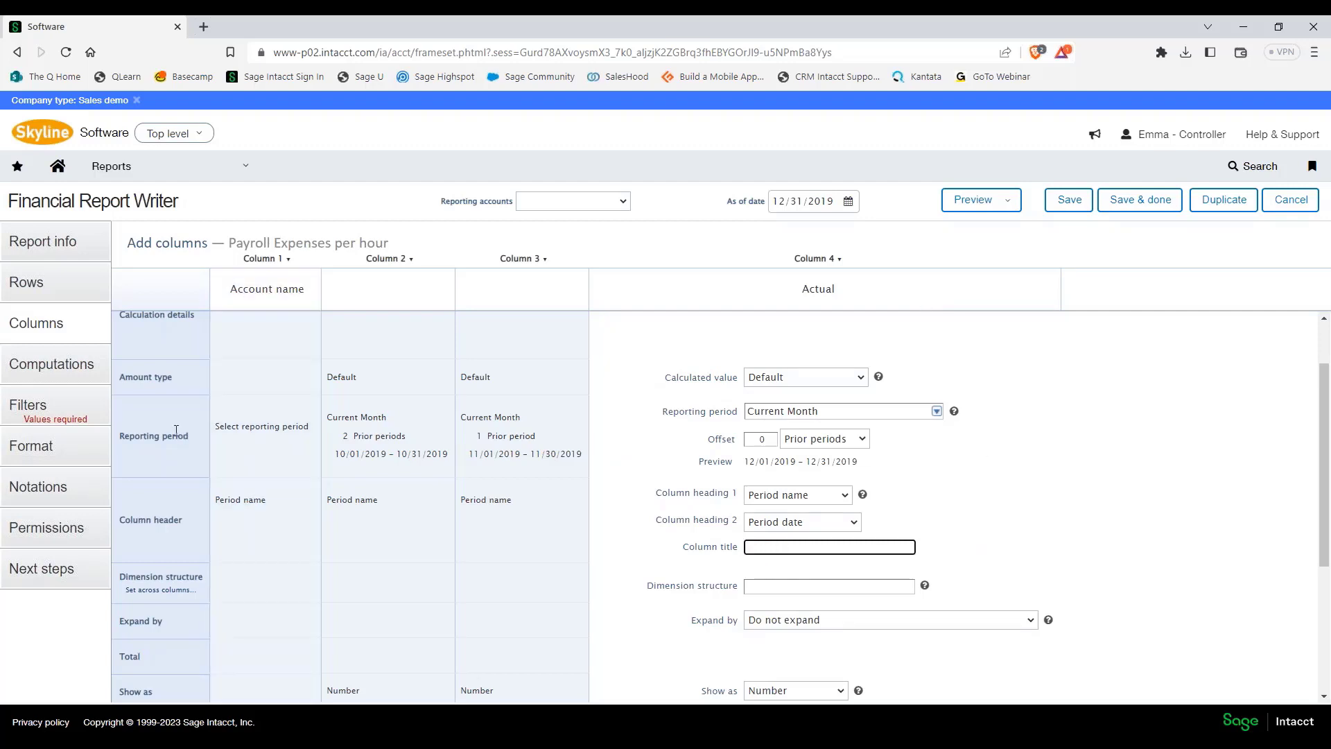
{"action": "left_click", "coordinate": [68, 410]}
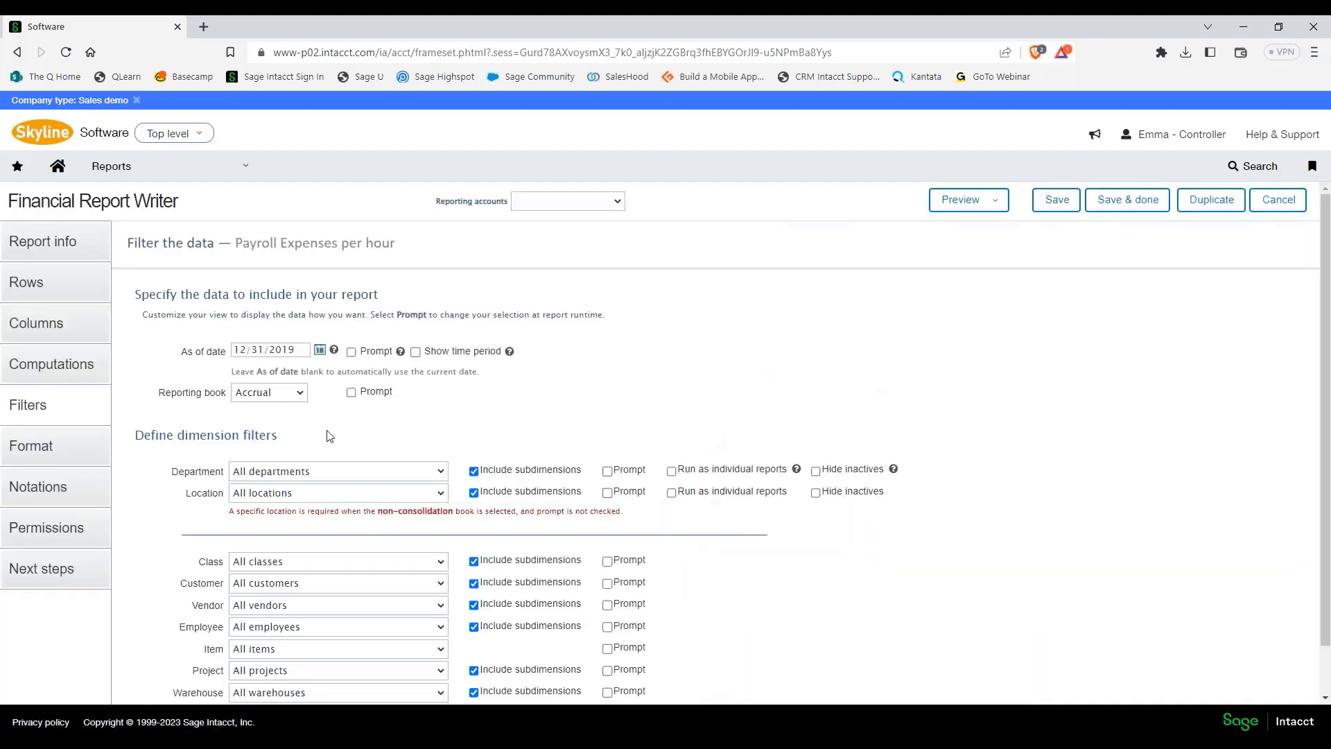
Filter the Payroll Expenses per hour report to the specific location 100--USA 1.
{"action": "left_click", "coordinate": [441, 494]}
{"action": "left_click", "coordinate": [390, 527]}
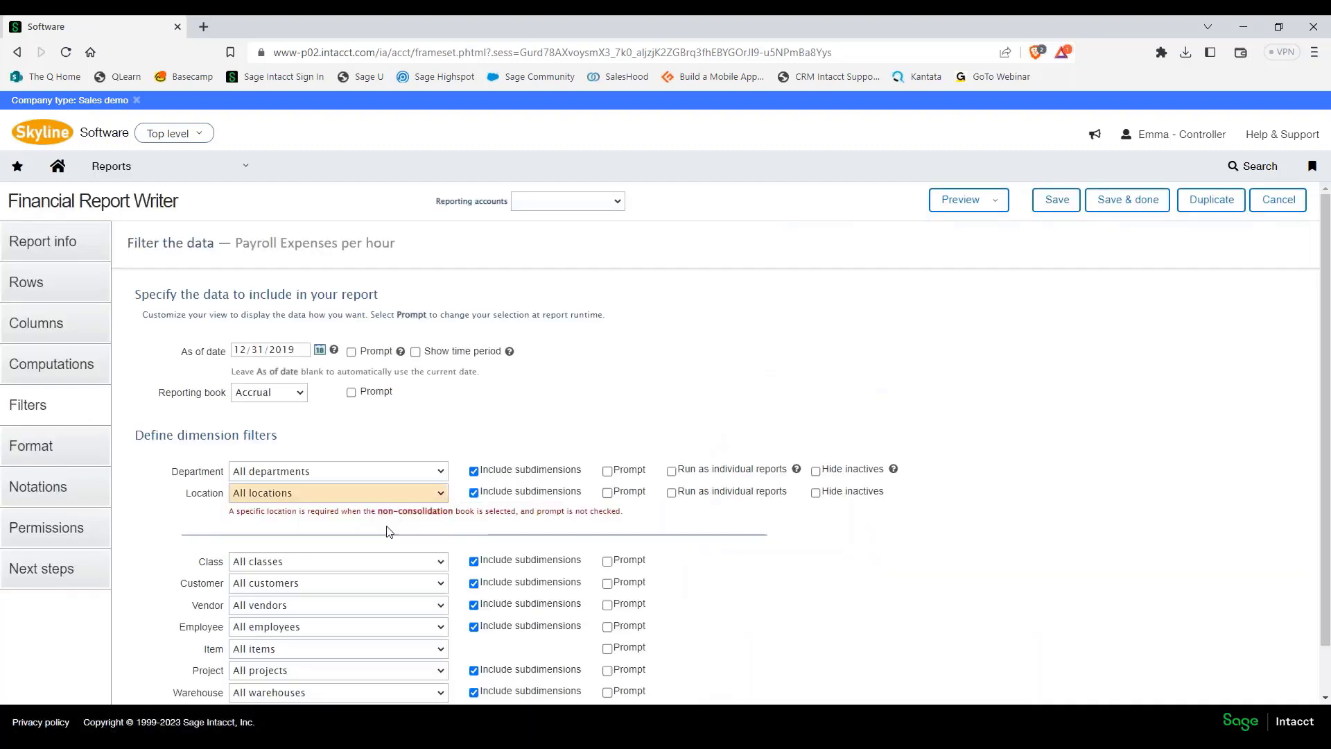
{"action": "left_click", "coordinate": [552, 514]}
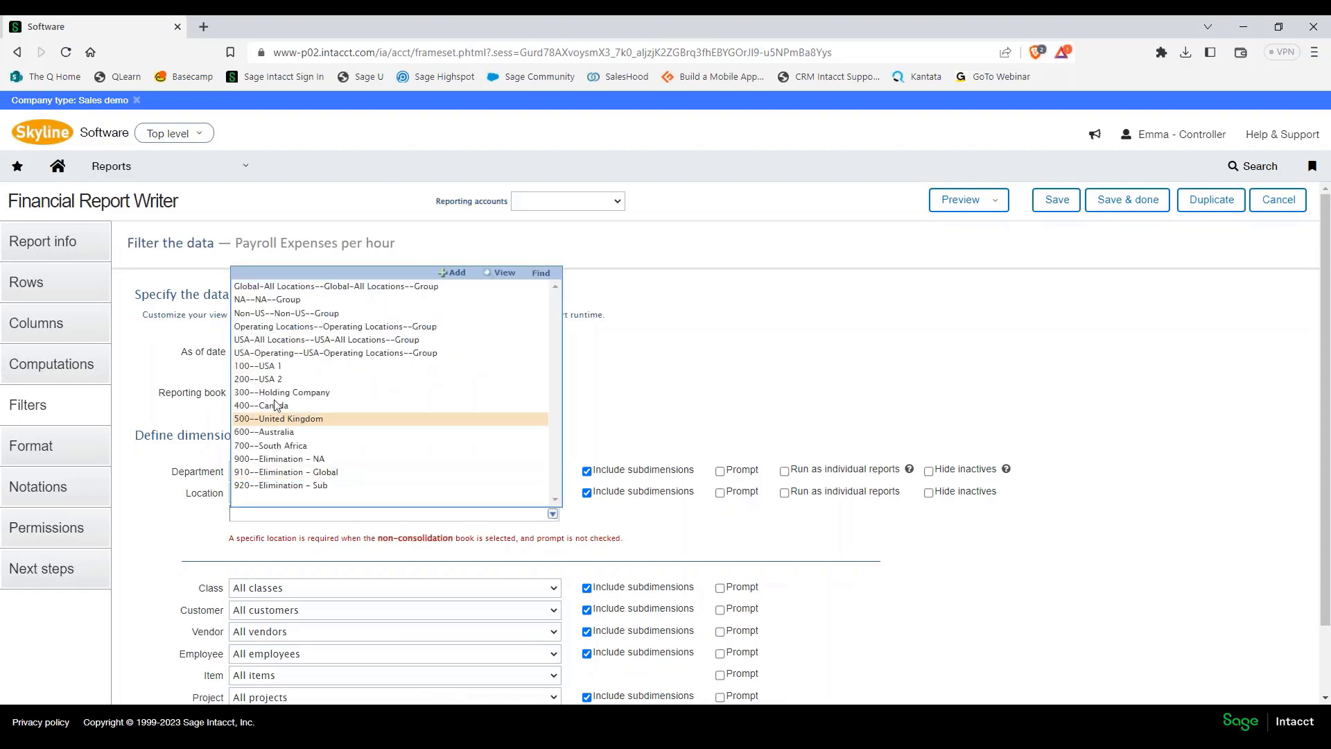
{"action": "left_click", "coordinate": [292, 366]}
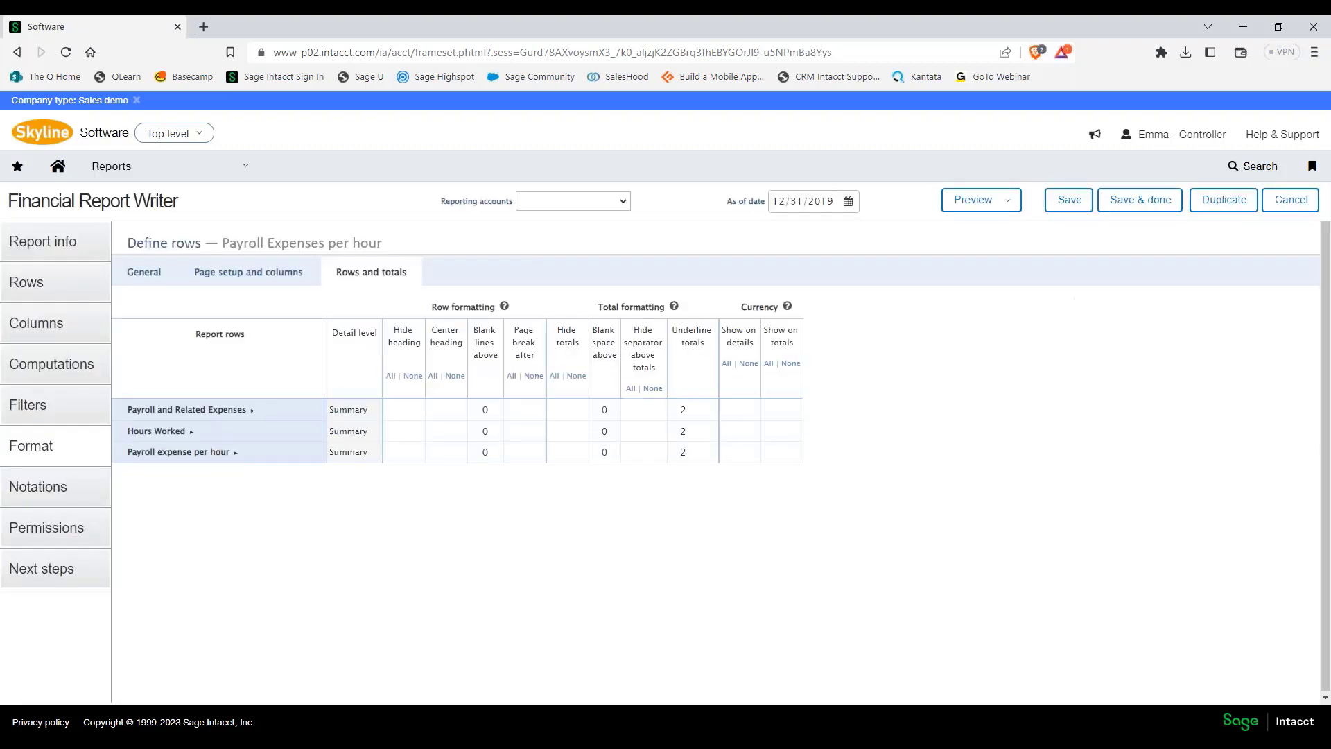
Set the underline totals format to None for the Payroll and Related Expenses, Hours Worked and Payroll expense per hour rows.
{"action": "left_click", "coordinate": [707, 410]}
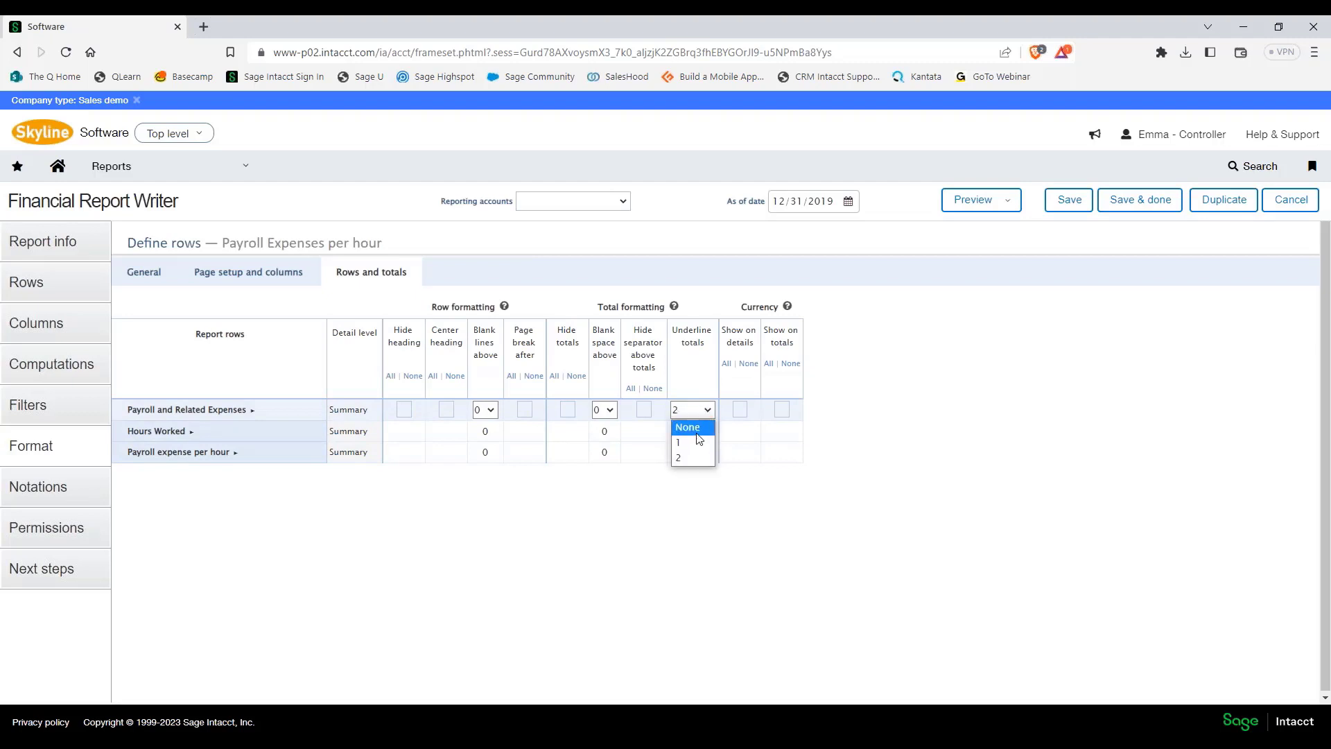
{"action": "left_click", "coordinate": [697, 432]}
{"action": "left_click", "coordinate": [696, 431]}
{"action": "left_click", "coordinate": [693, 450]}
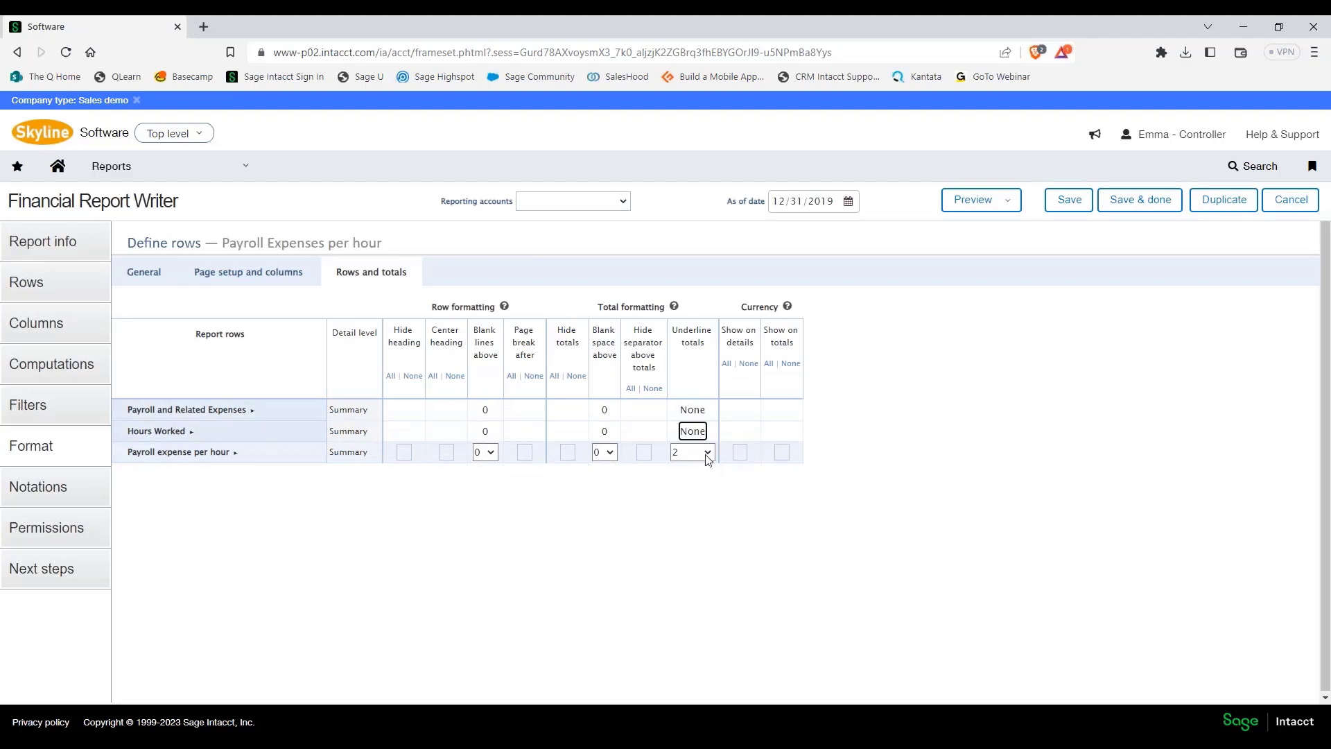
{"action": "left_click", "coordinate": [707, 452]}
{"action": "left_click", "coordinate": [693, 466]}
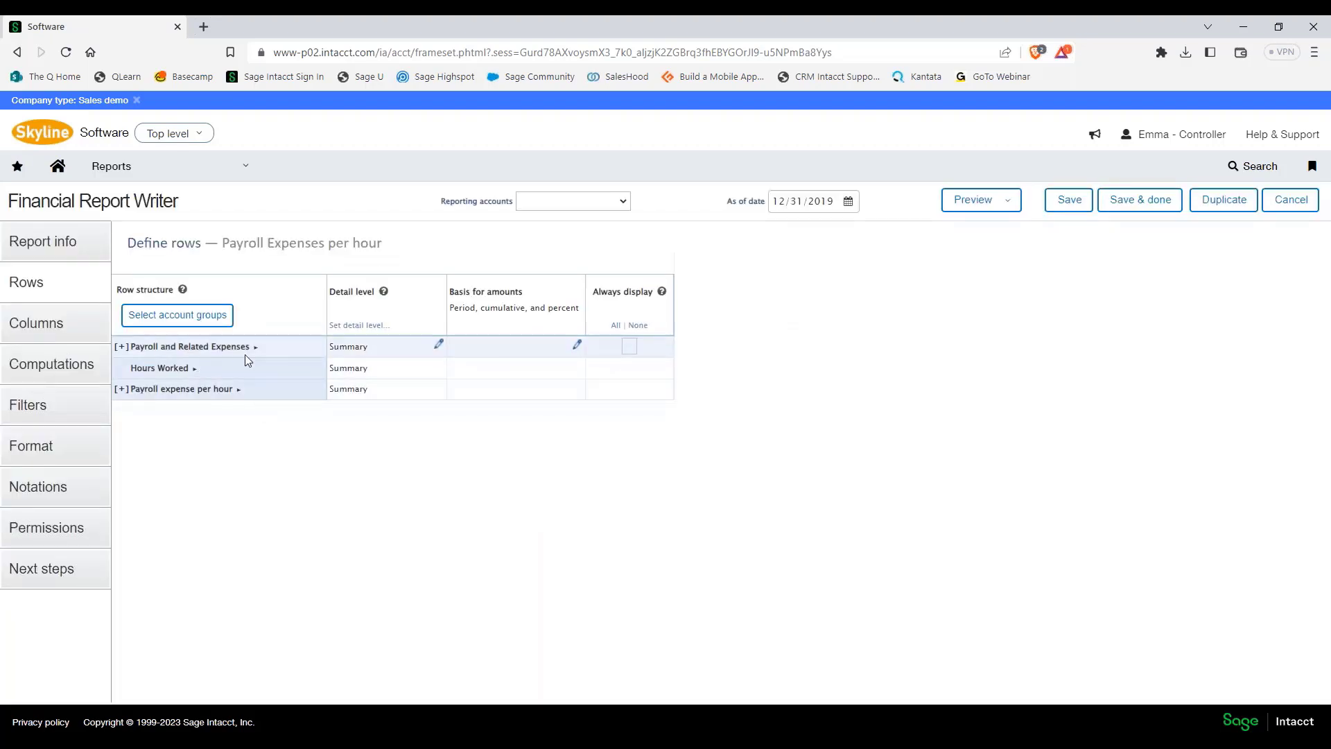
Review the report's row and column setup, and preview it as a live HTML report.
{"action": "mouse_move", "coordinate": [260, 349]}
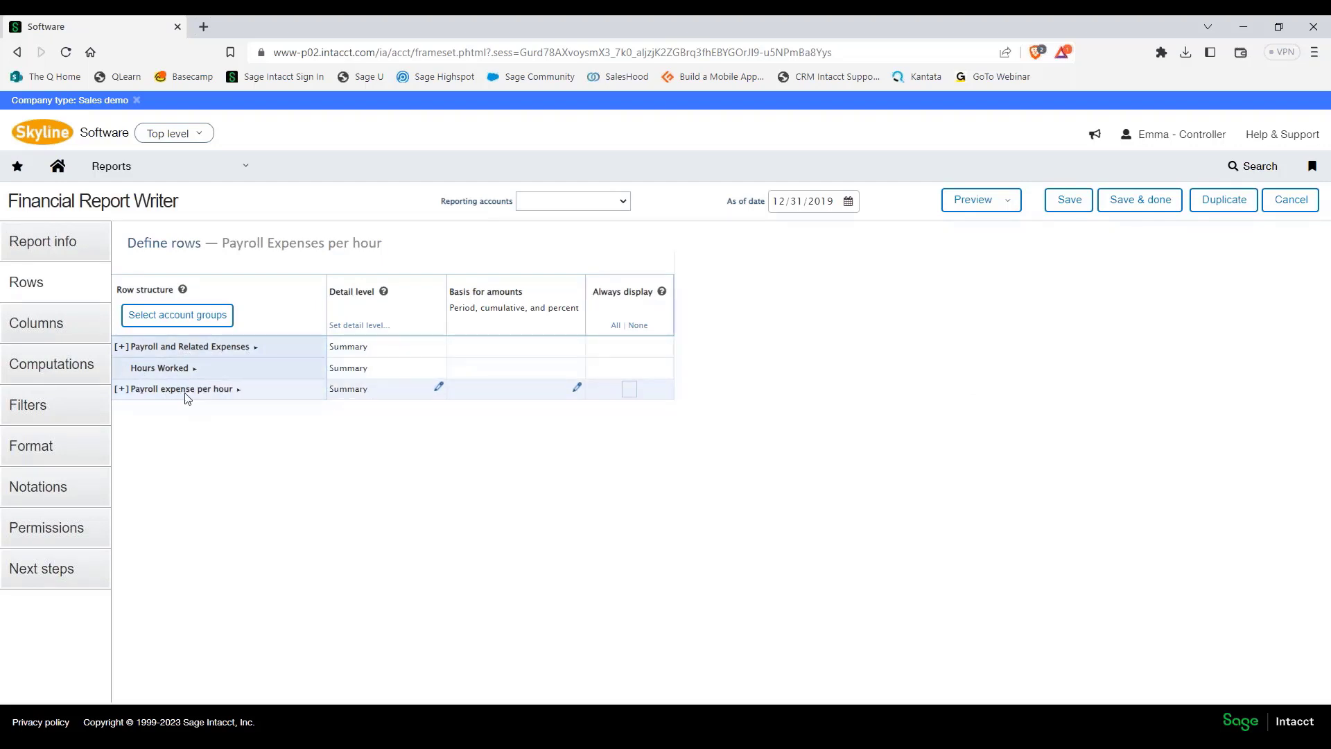
{"action": "left_click", "coordinate": [64, 328]}
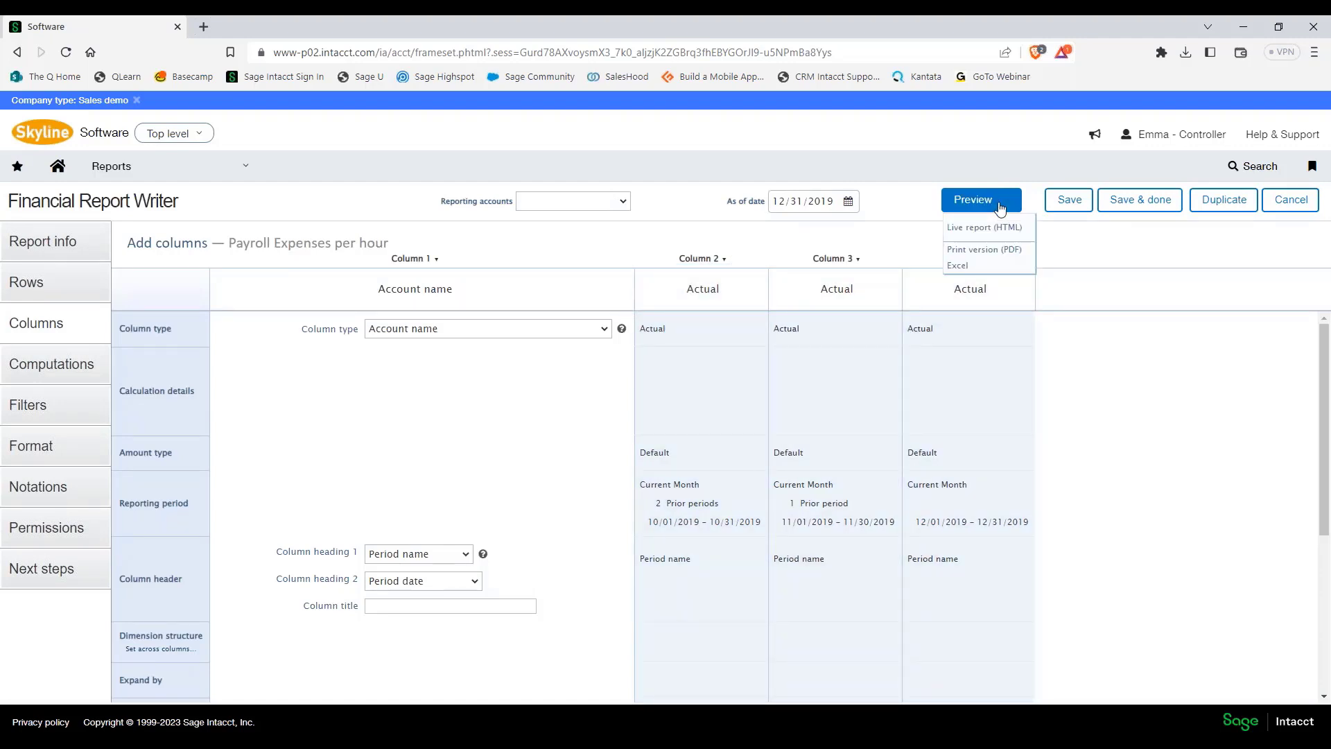
{"action": "left_click", "coordinate": [982, 226]}
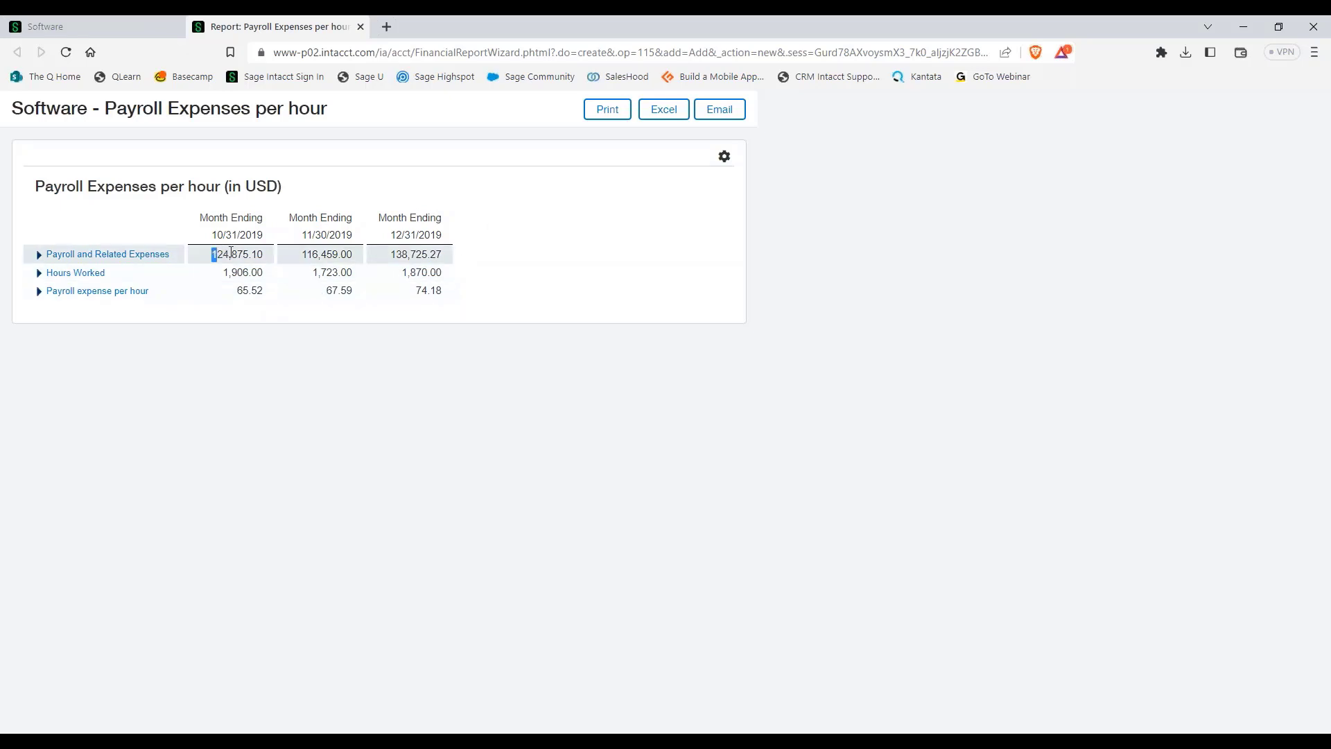
Compare the payroll expenses, hours worked and payroll expense per hour across the three month-ending columns of the previewed report.
{"action": "left_click_drag", "start_coordinate": [230, 253], "coordinate": [393, 251]}
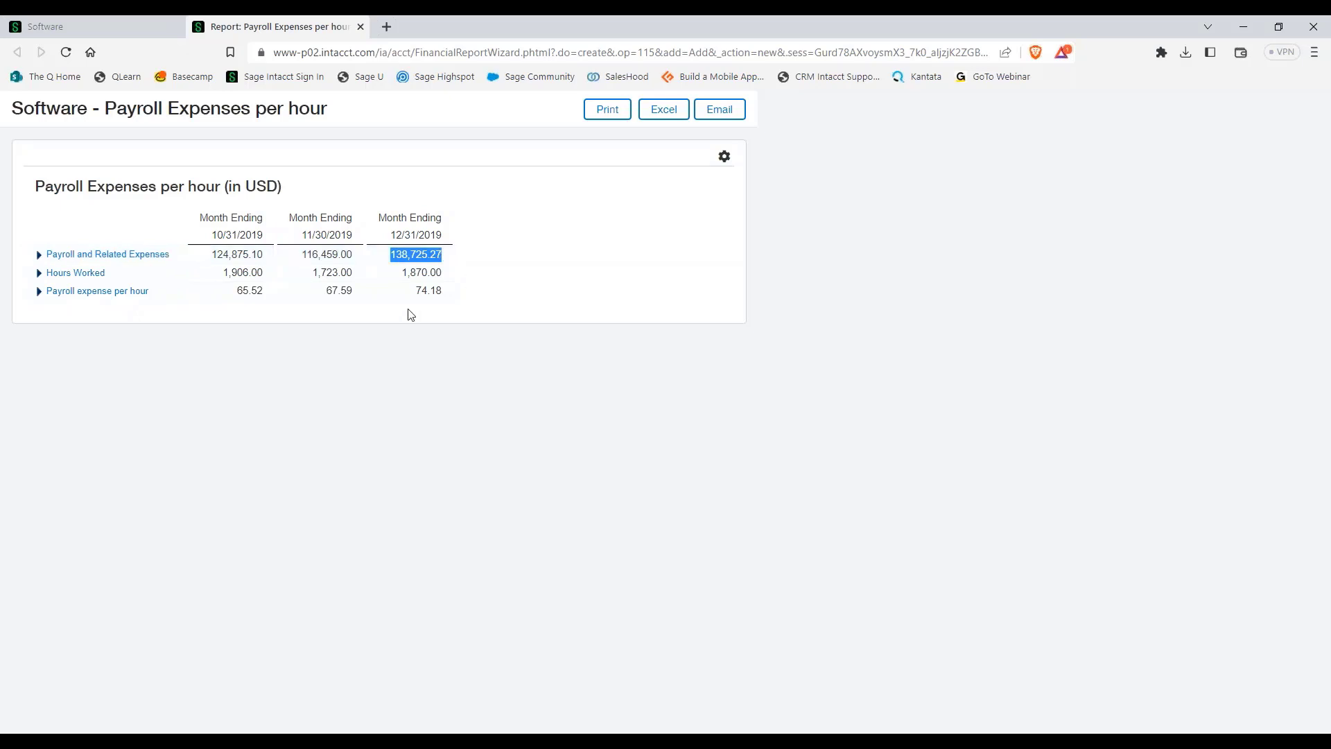
{"action": "left_click_drag", "start_coordinate": [222, 275], "coordinate": [444, 272]}
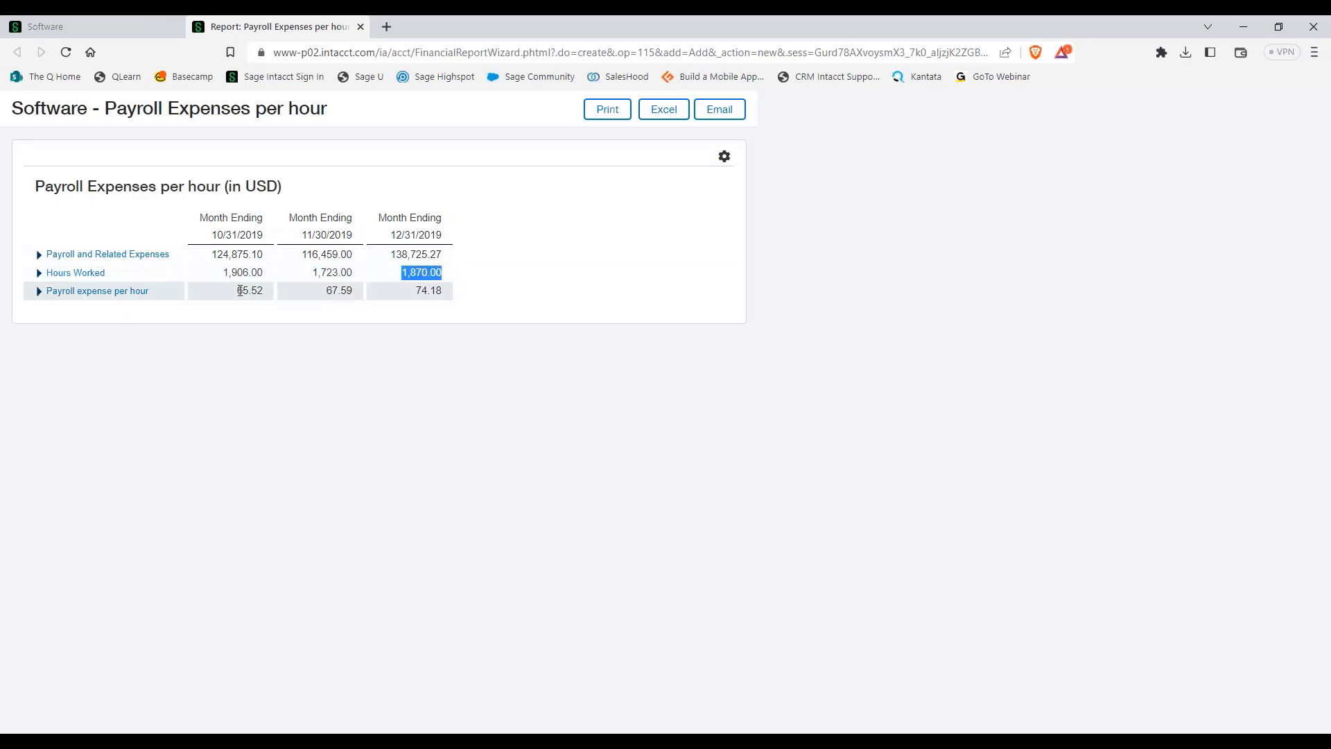
{"action": "left_click", "coordinate": [237, 291]}
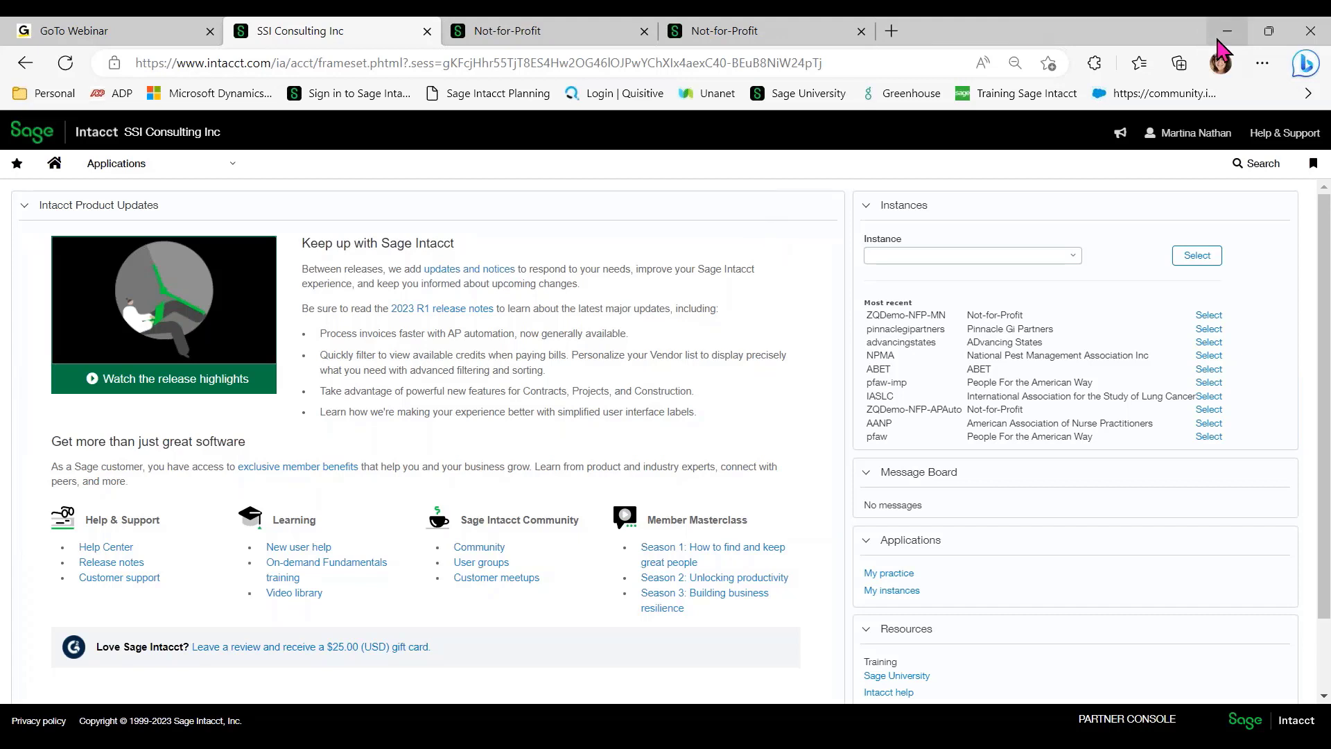
Switch to the Not-for-Profit company, list its financial reports, and open ***Statement of Activities for editing.
{"action": "left_click", "coordinate": [567, 38]}
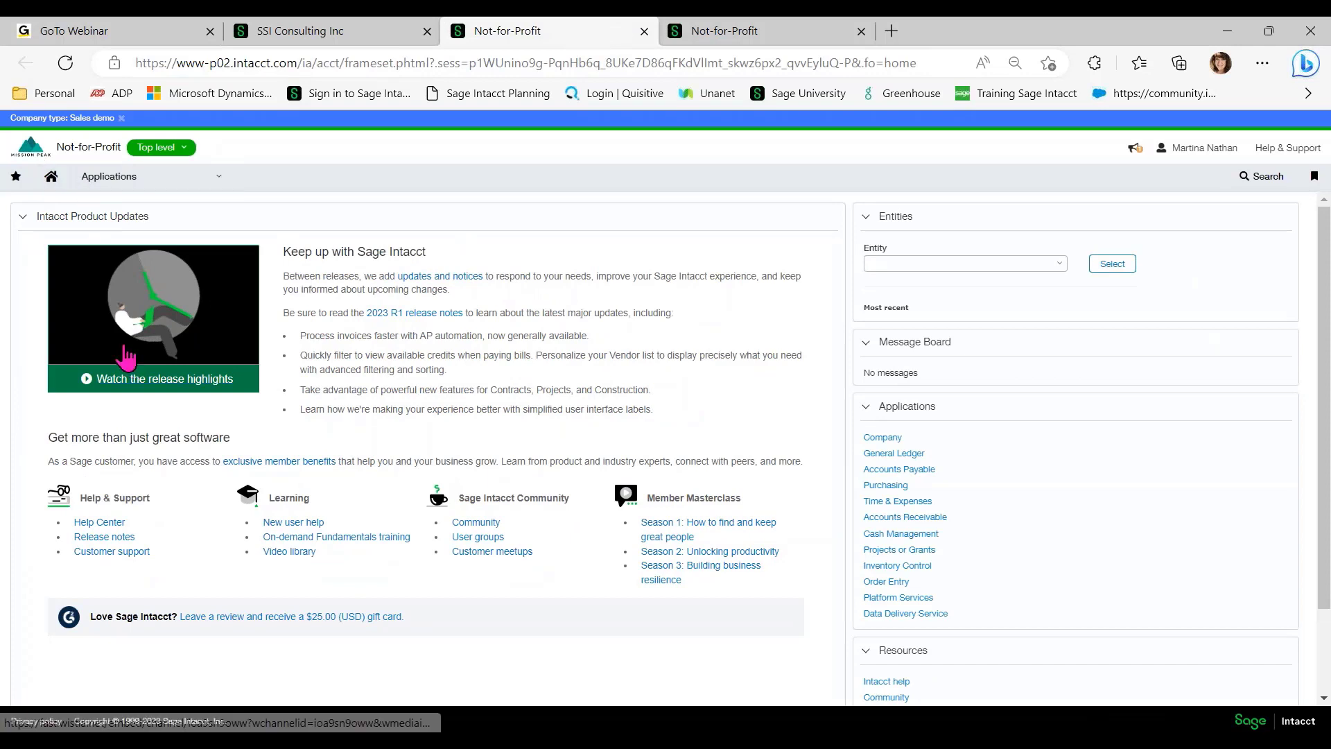
{"action": "left_click", "coordinate": [111, 178]}
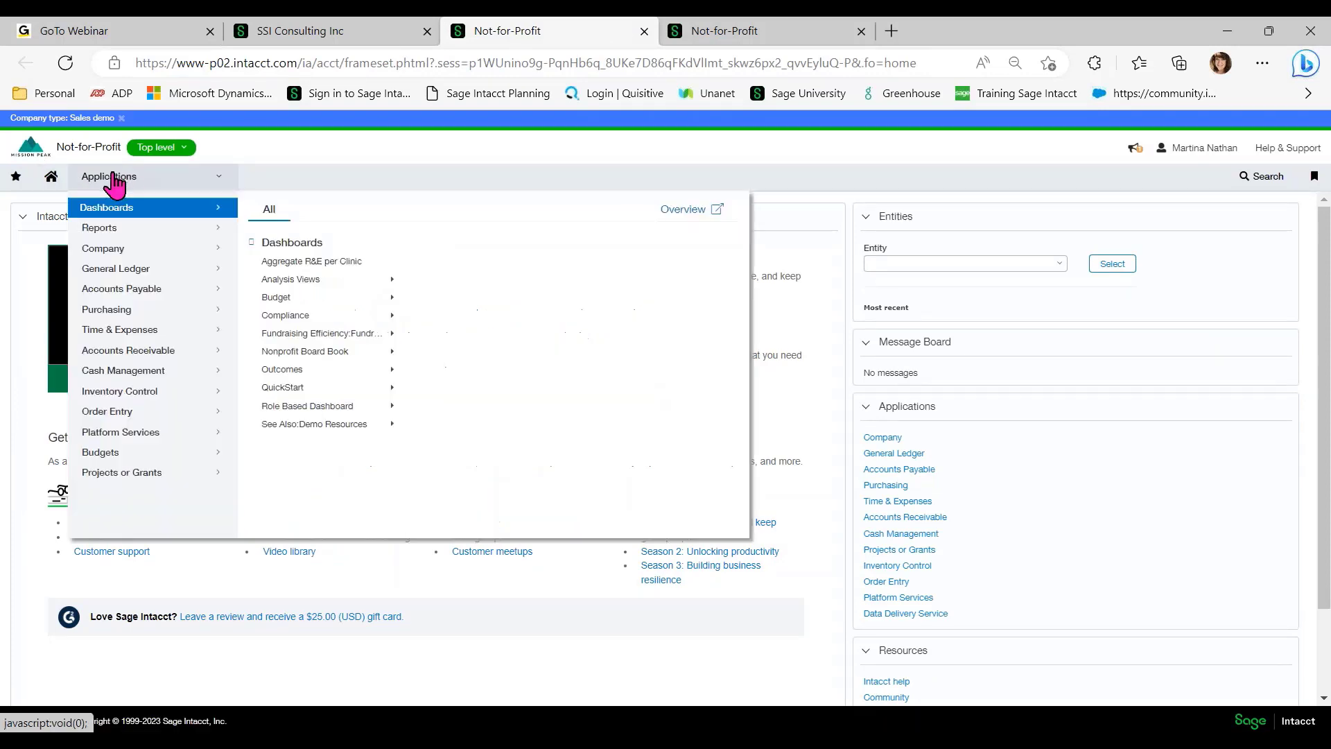
{"action": "left_click", "coordinate": [102, 226]}
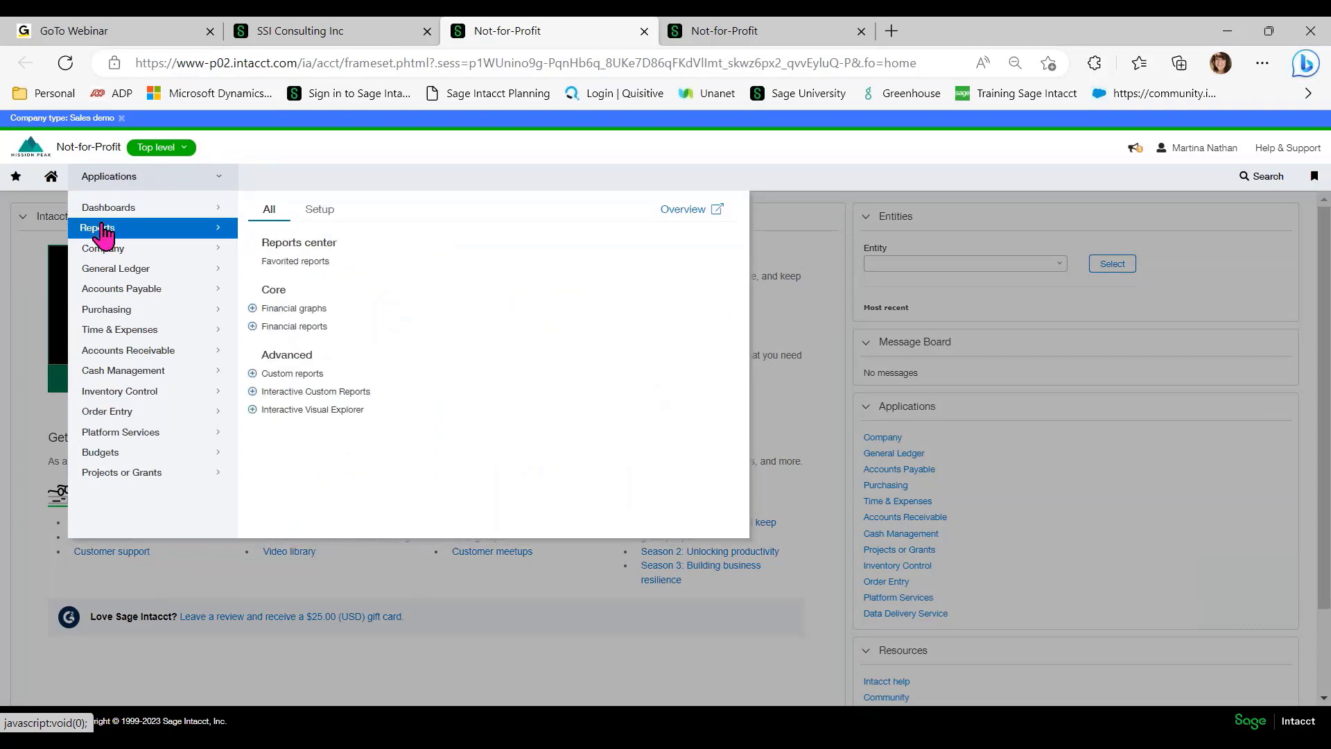
{"action": "left_click", "coordinate": [295, 327]}
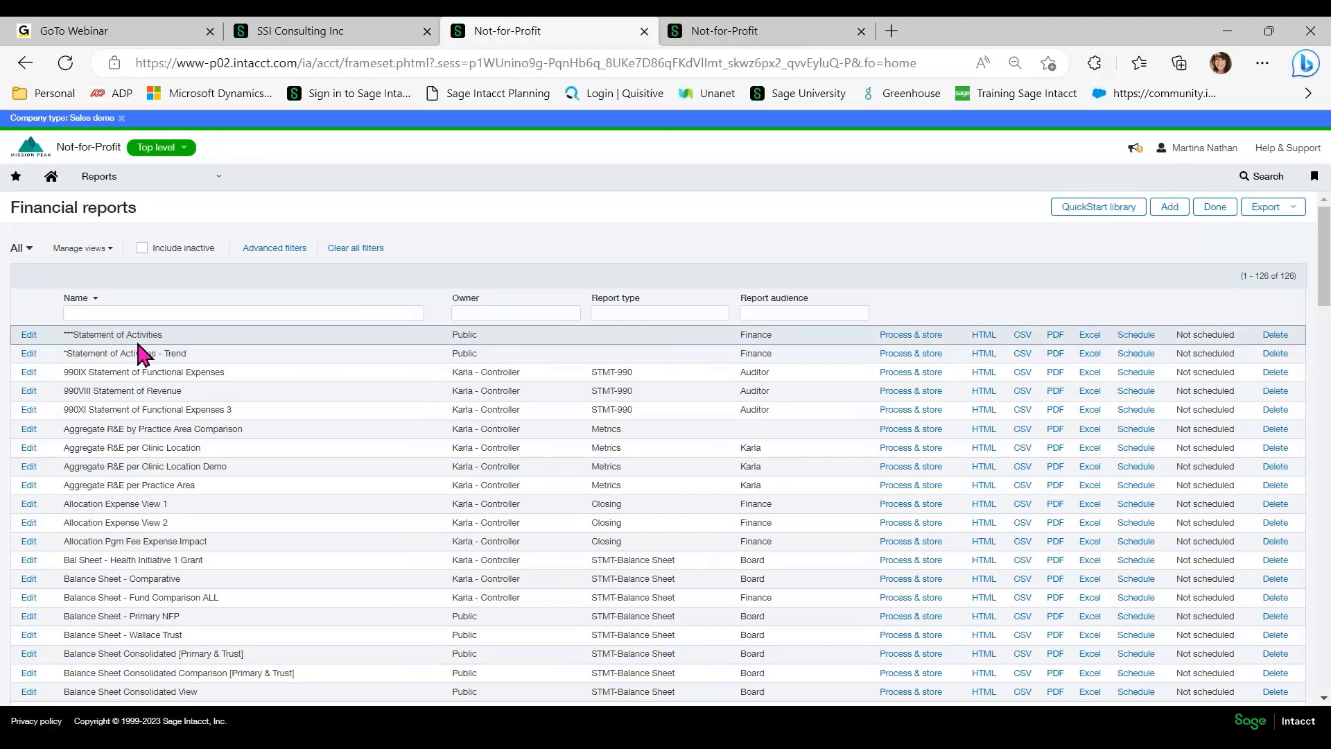
{"action": "left_click", "coordinate": [29, 335]}
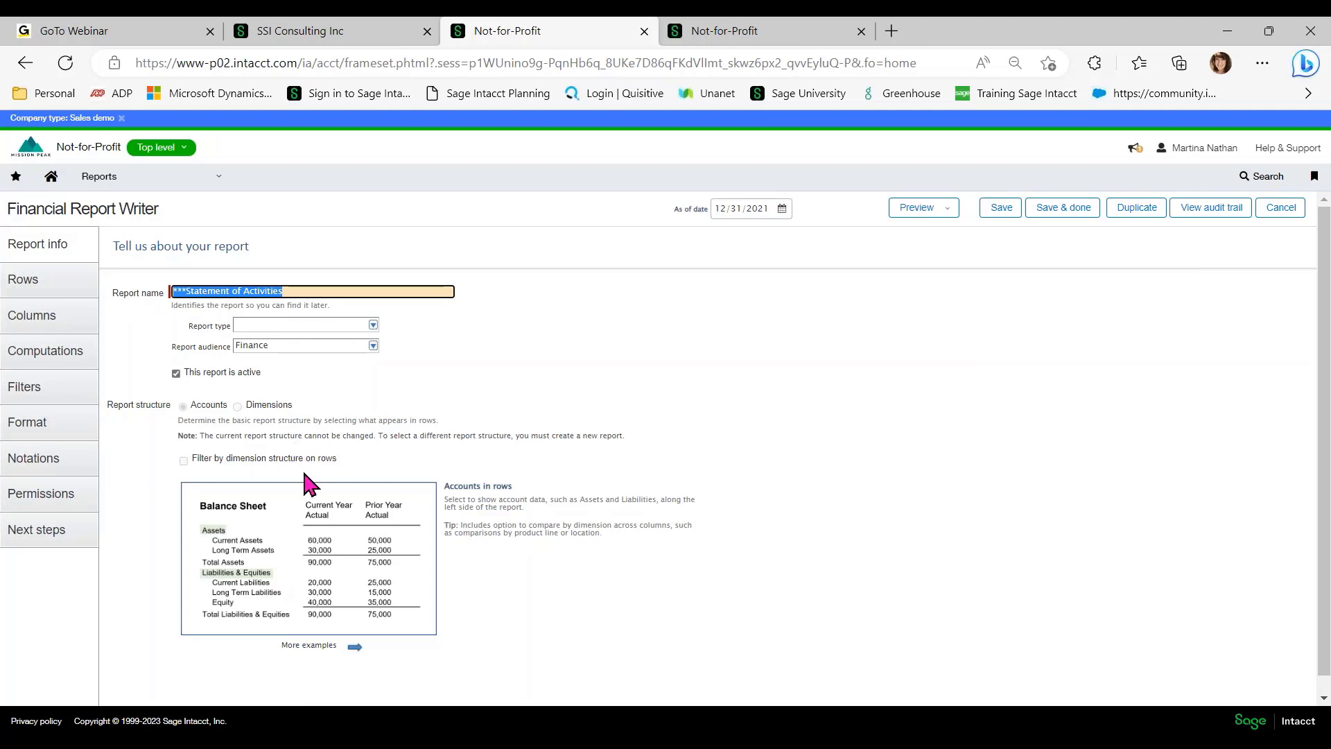
Duplicate the report as "***Statement of Activities - Budget Analysis trailing 1 year" and open the copy for editing.
{"action": "left_click", "coordinate": [1136, 210]}
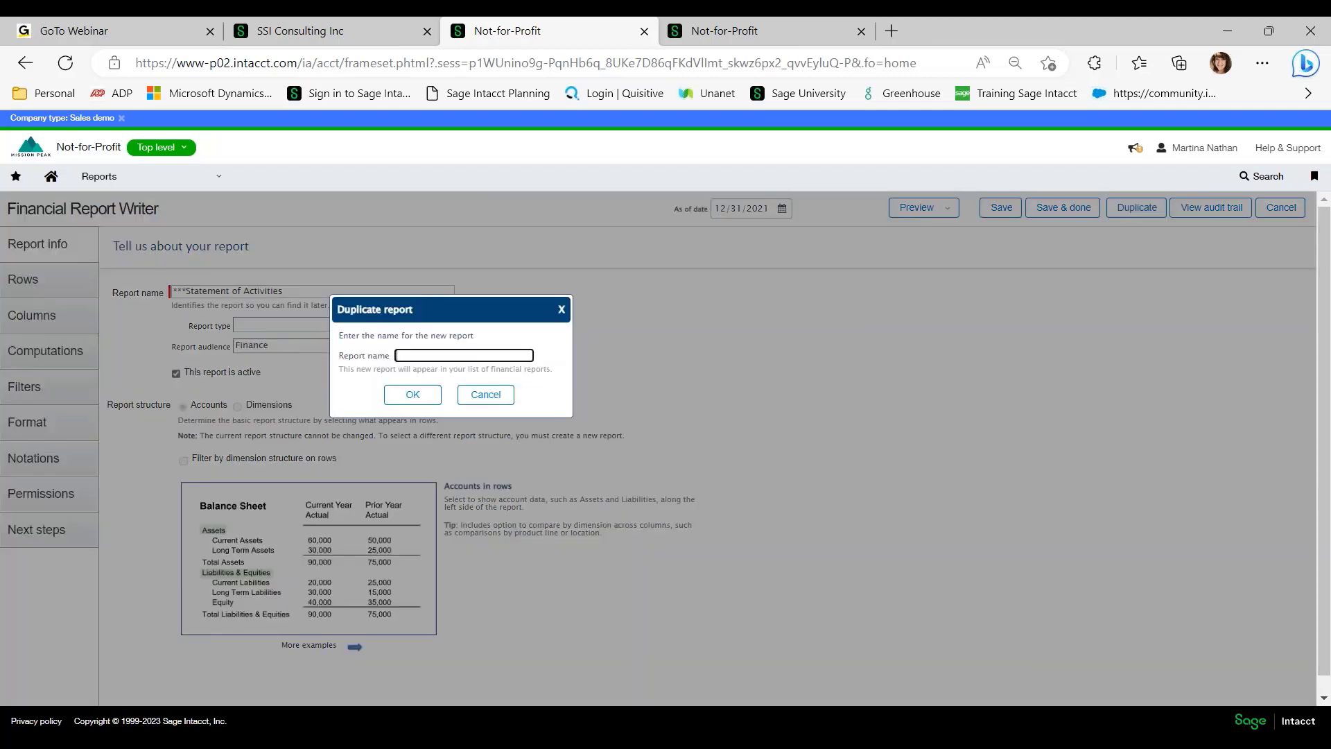
{"action": "type", "text": "***Statement of Activities"}
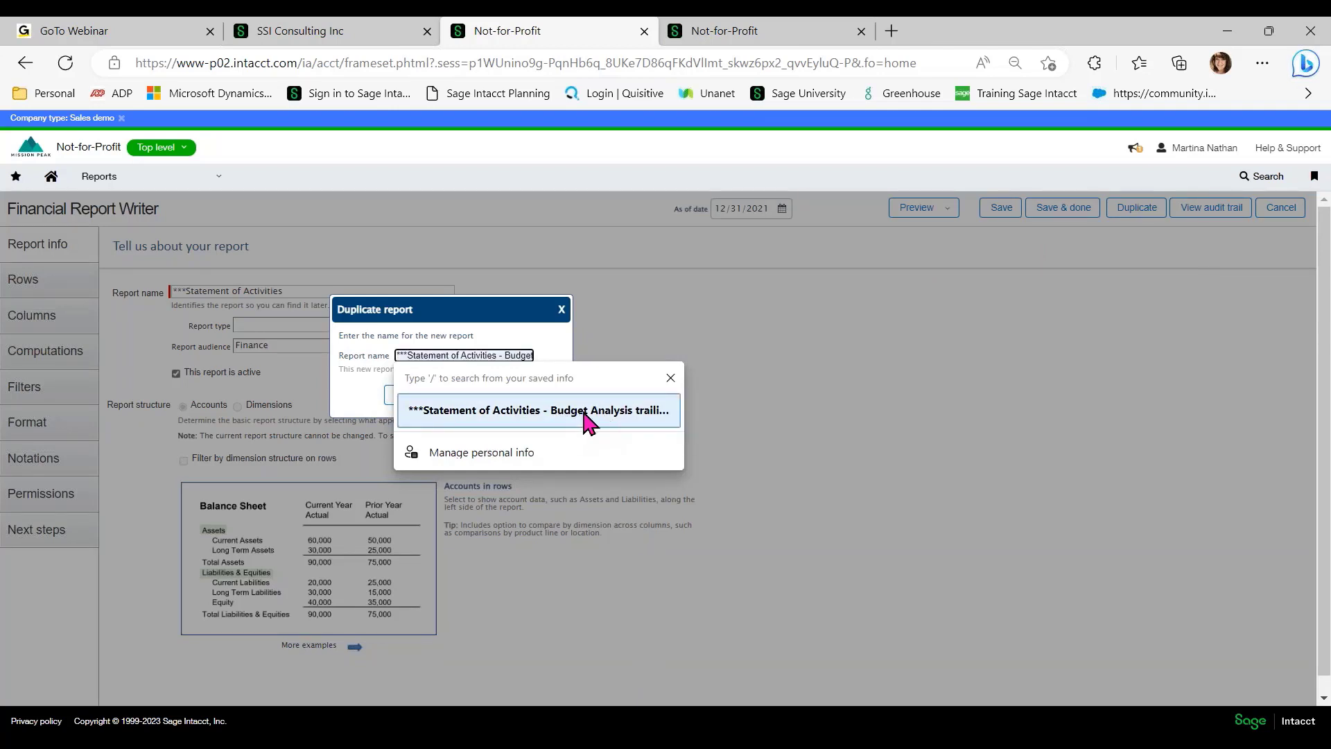
{"action": "key", "text": "Escape"}
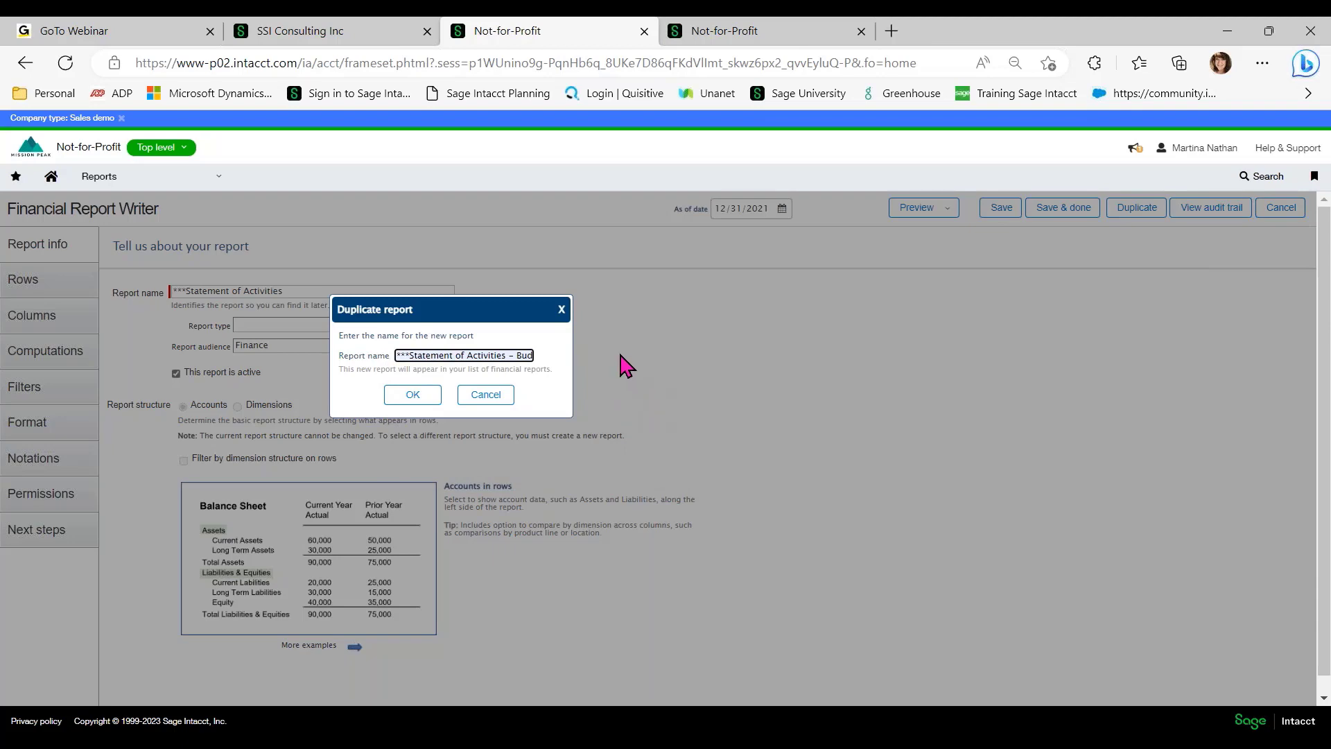
{"action": "left_click", "coordinate": [413, 397]}
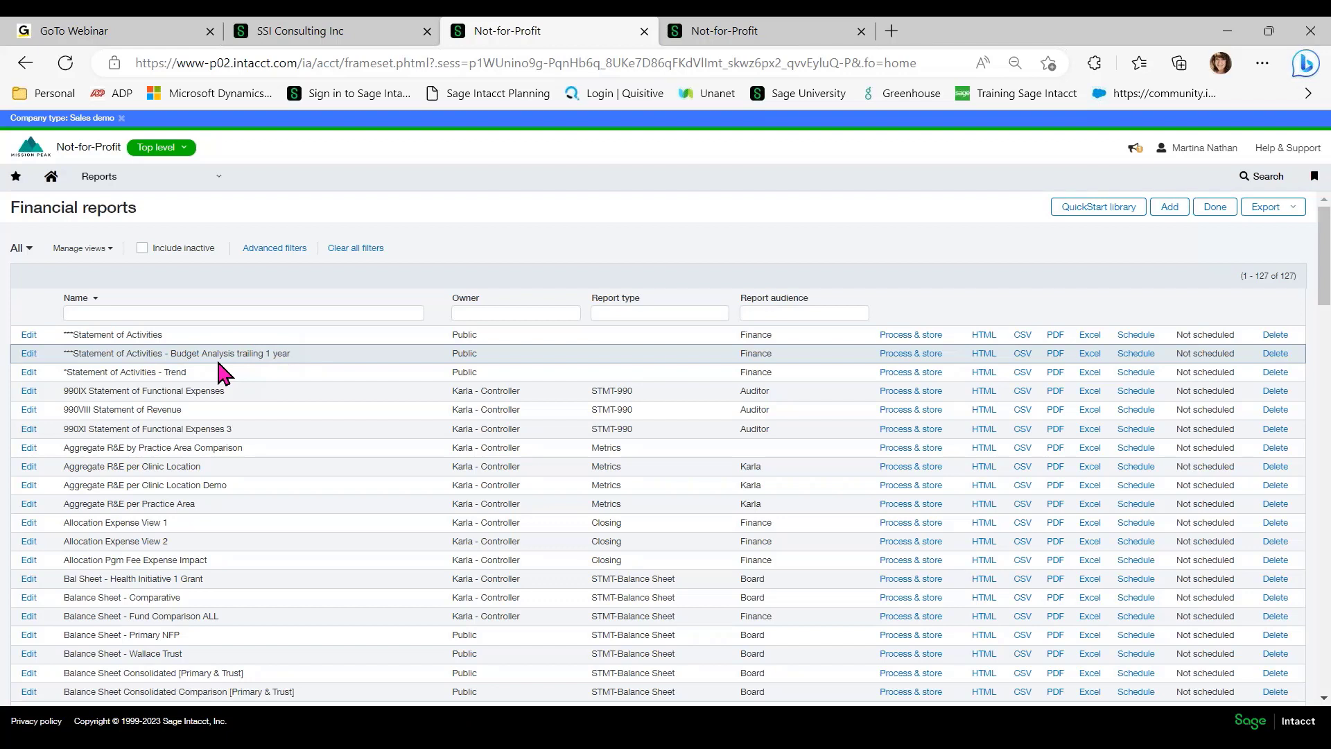
{"action": "left_click", "coordinate": [28, 353]}
{"action": "left_click", "coordinate": [28, 354]}
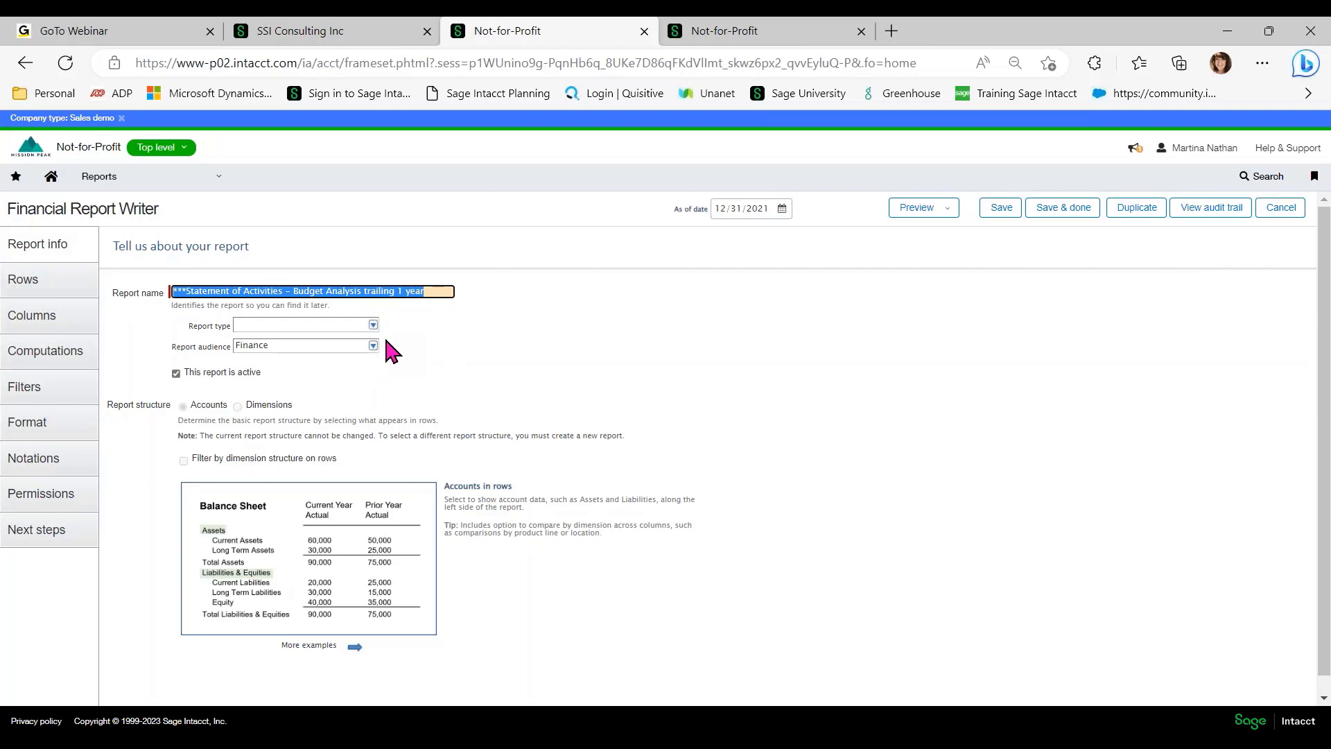
View the financial reports list in the second Not-for-Profit session, checking its type and audience columns, and return to the copied report.
{"action": "left_click", "coordinate": [754, 31]}
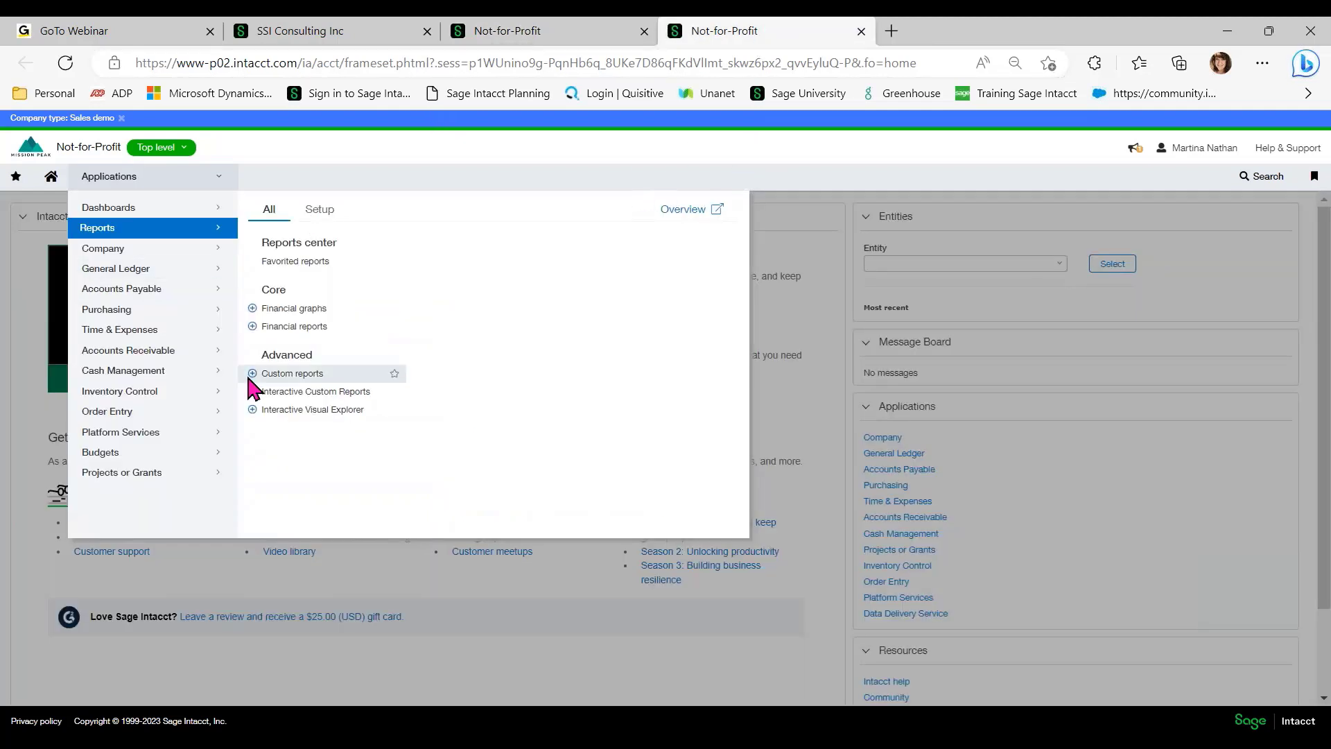
{"action": "left_click", "coordinate": [289, 343]}
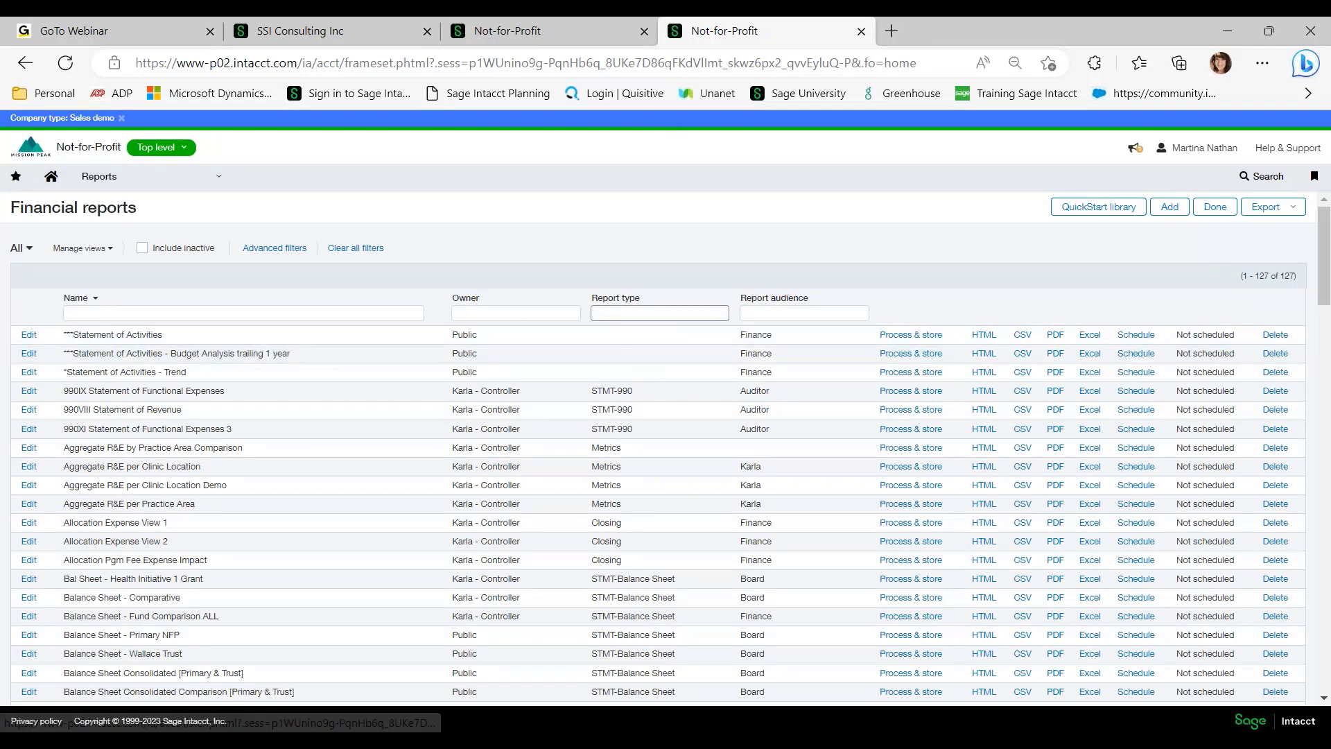
{"action": "left_click", "coordinate": [813, 317]}
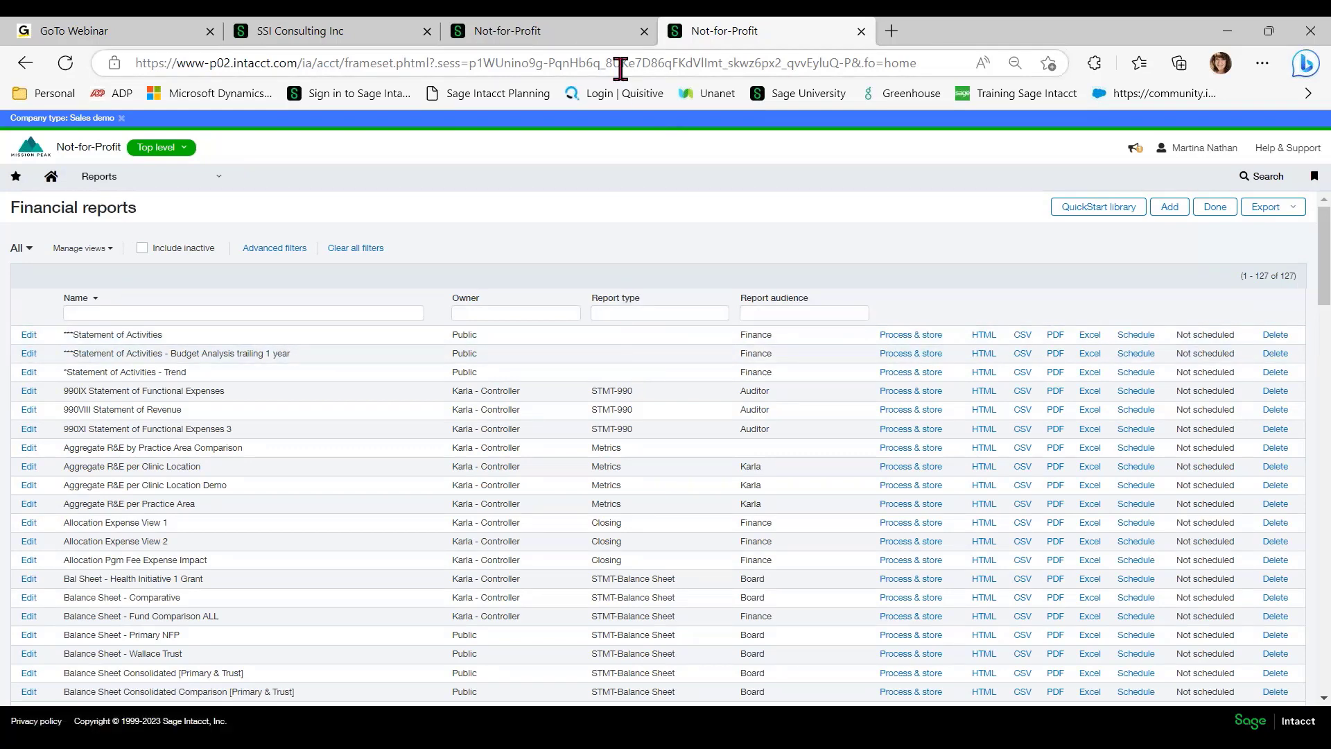
{"action": "left_click", "coordinate": [584, 35]}
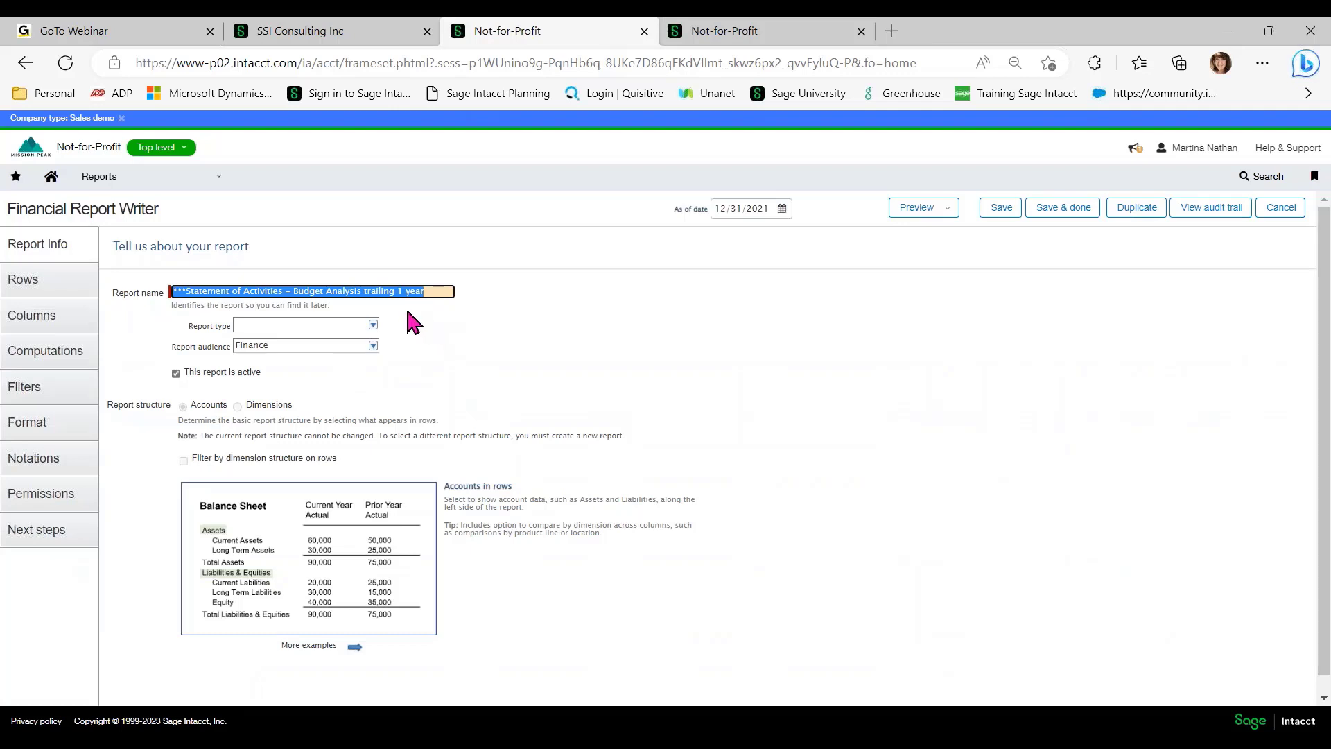
Set the copied report's type to Analysis-Budget and save the report.
{"action": "left_click", "coordinate": [374, 326]}
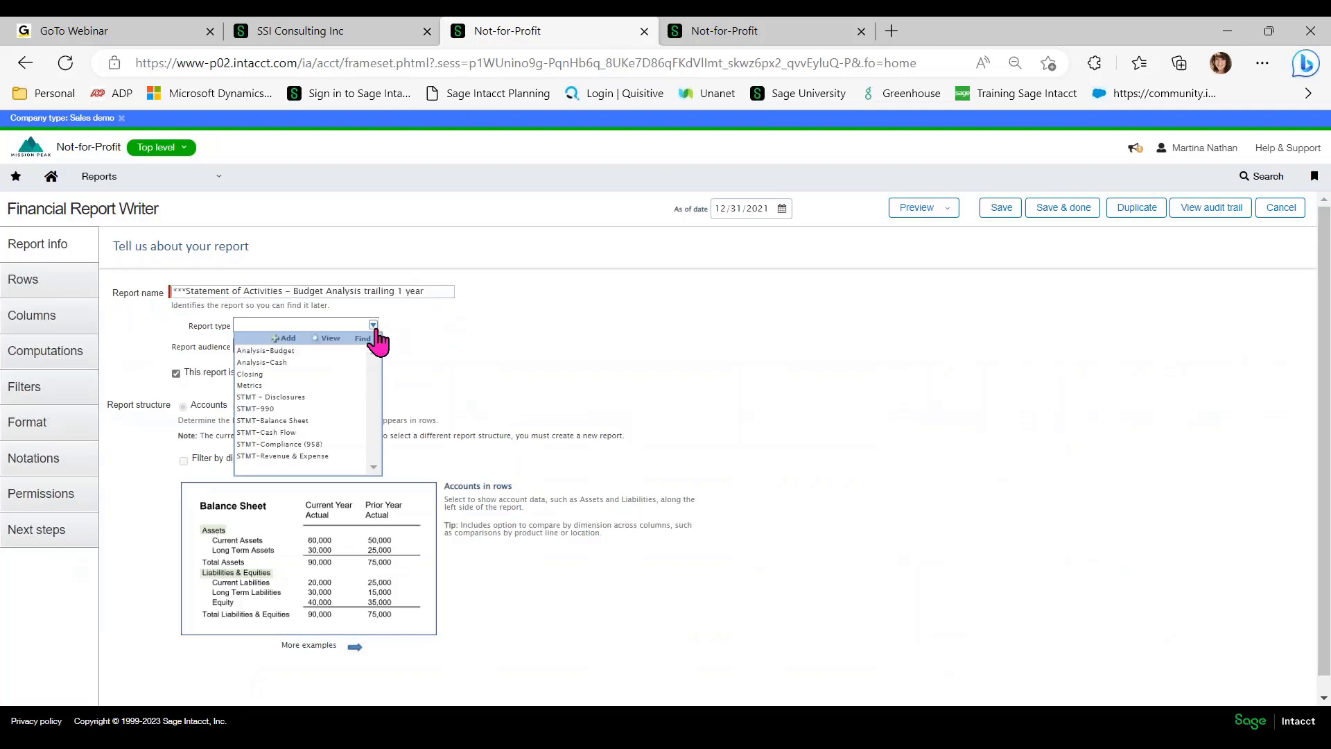
{"action": "left_click", "coordinate": [256, 351]}
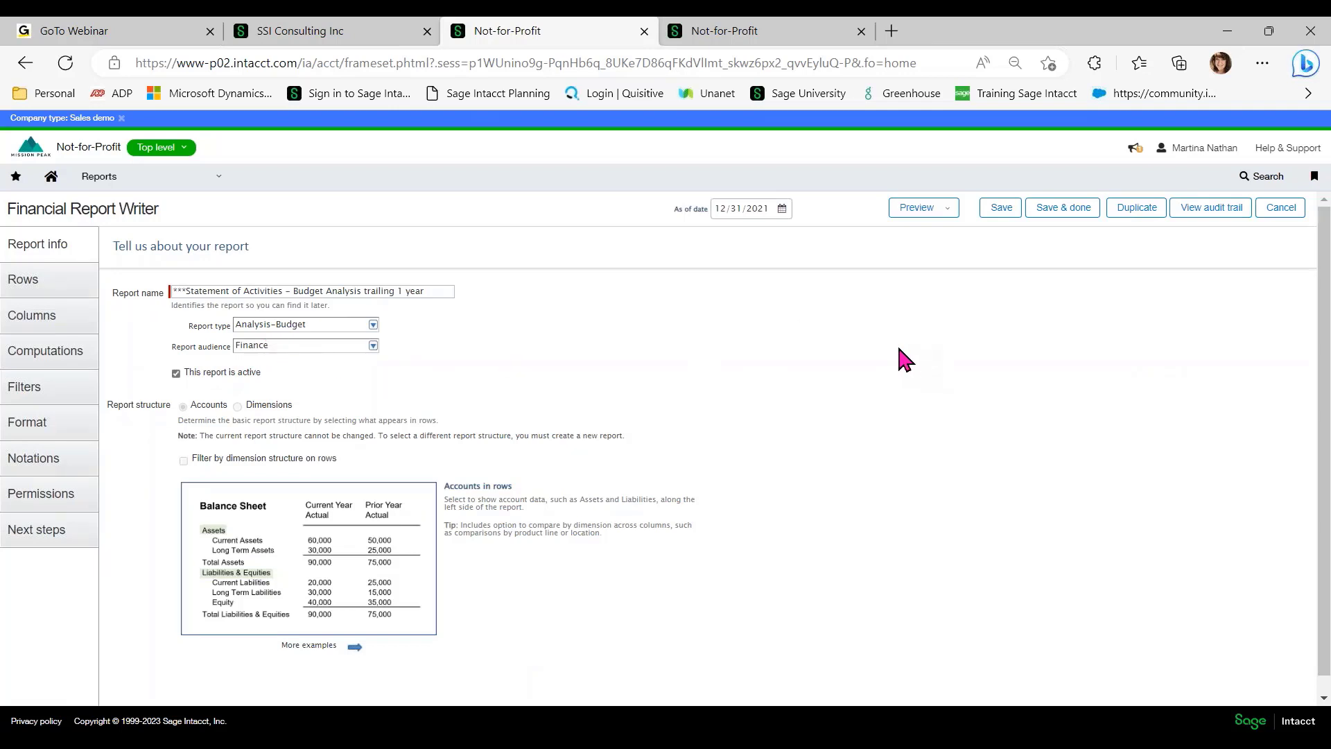
{"action": "left_click", "coordinate": [1000, 208]}
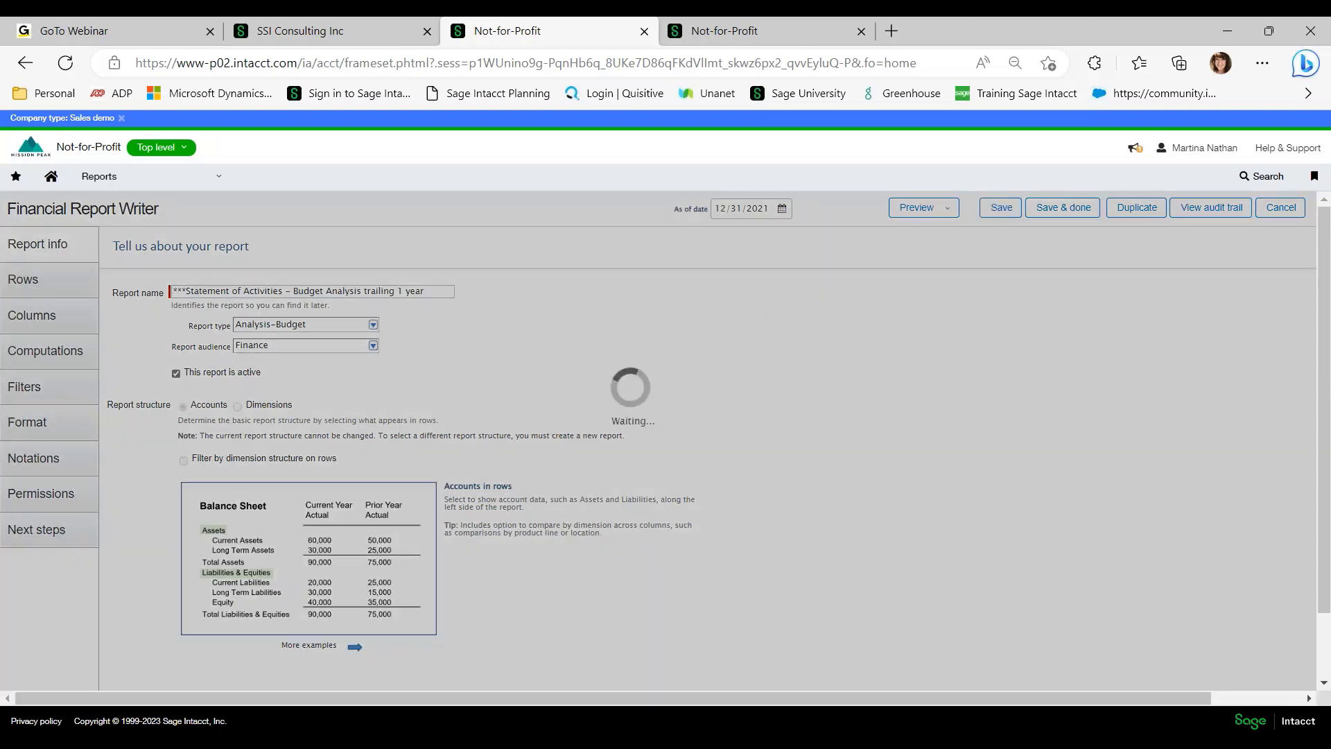
Reload the financial reports list in the second Not-for-Profit session and check the copied report's type against its report info.
{"action": "left_click", "coordinate": [794, 30]}
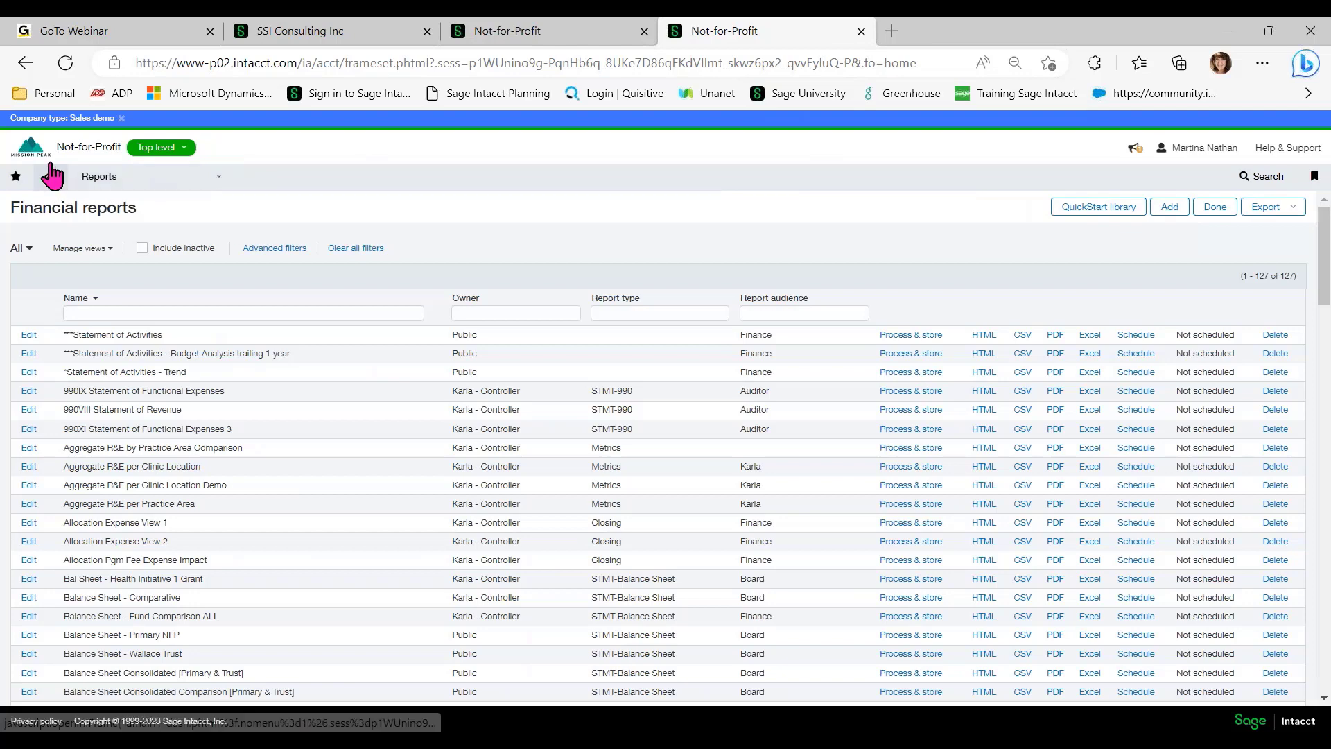
{"action": "left_click", "coordinate": [69, 70]}
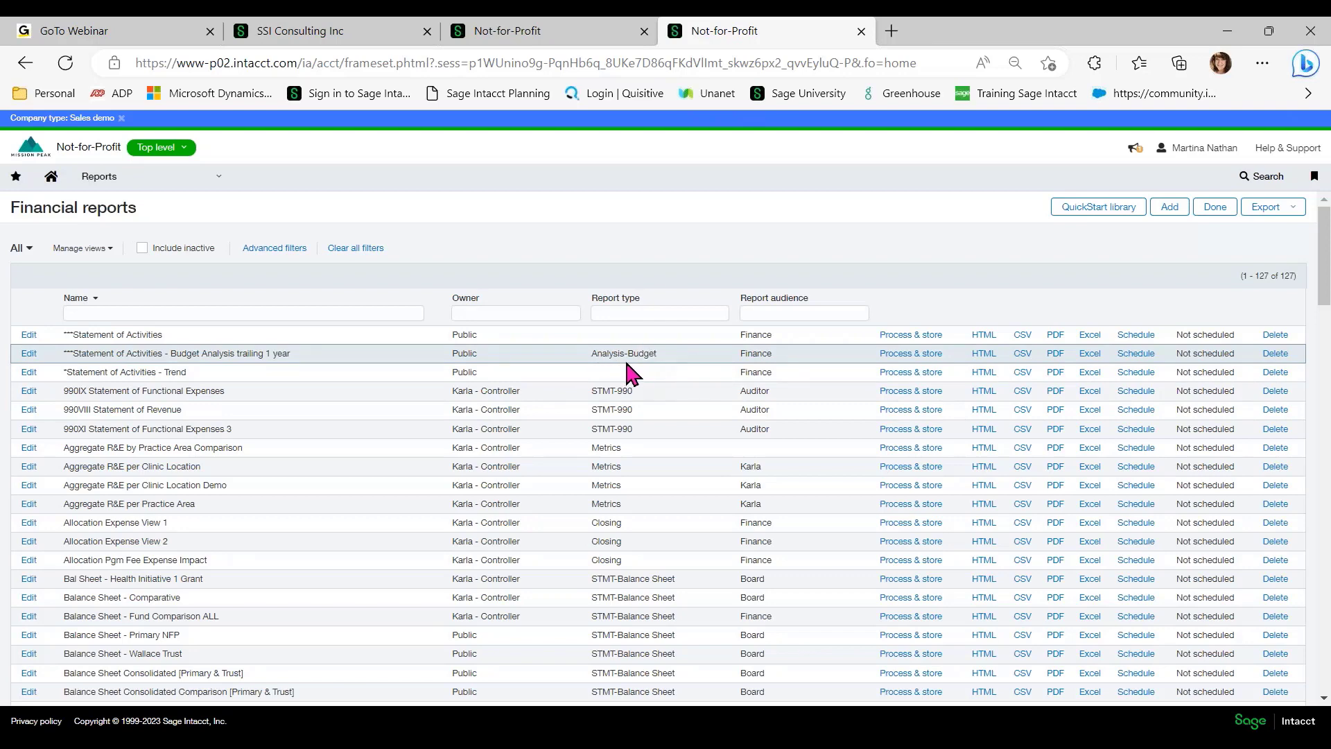
{"action": "left_click", "coordinate": [572, 29]}
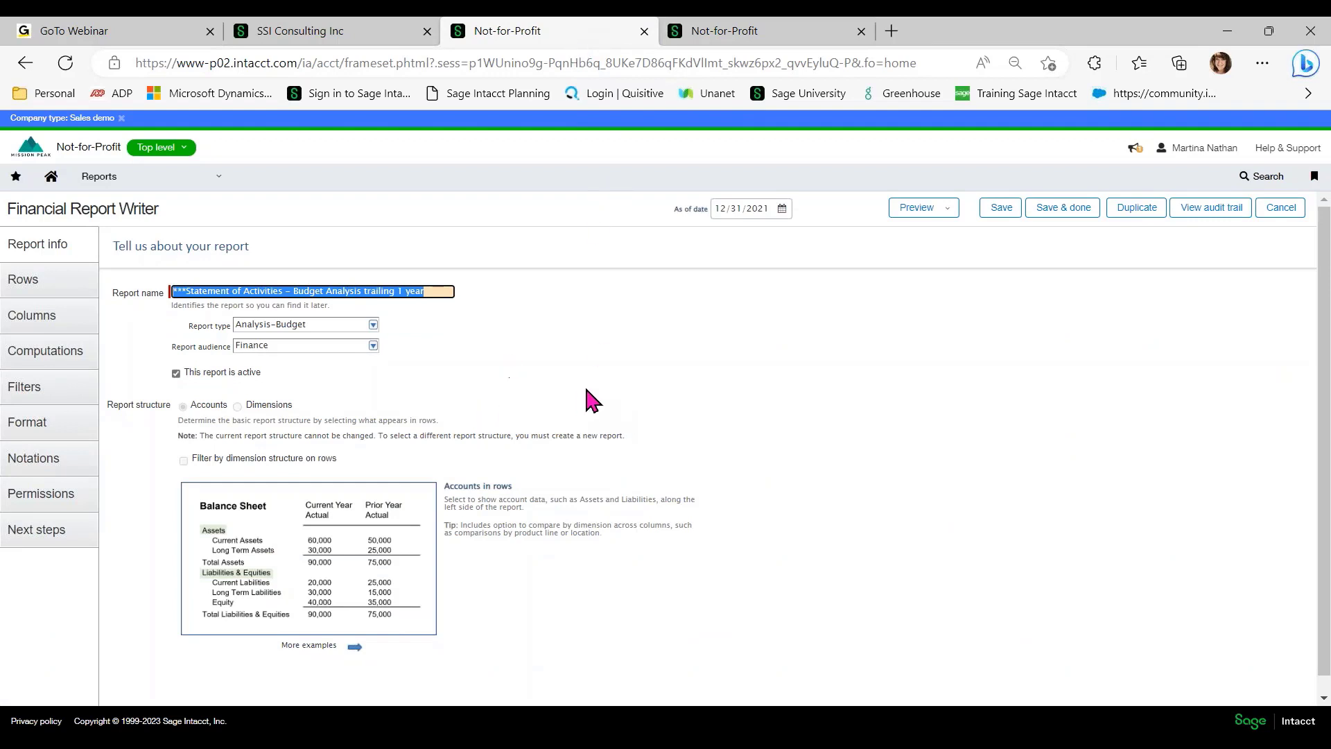
{"action": "left_click", "coordinate": [730, 32]}
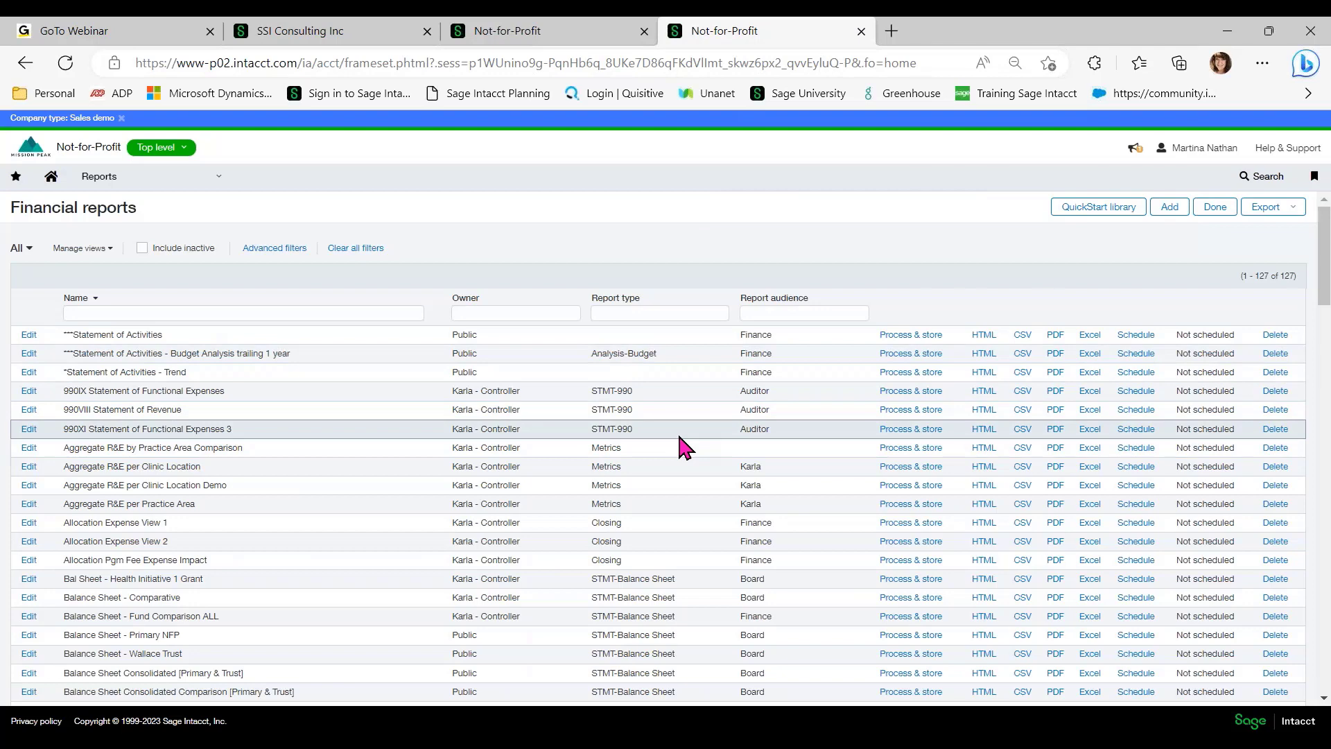
Return to the Budget Analysis trailing 1 year report and open its row definitions.
{"action": "left_click", "coordinate": [504, 29]}
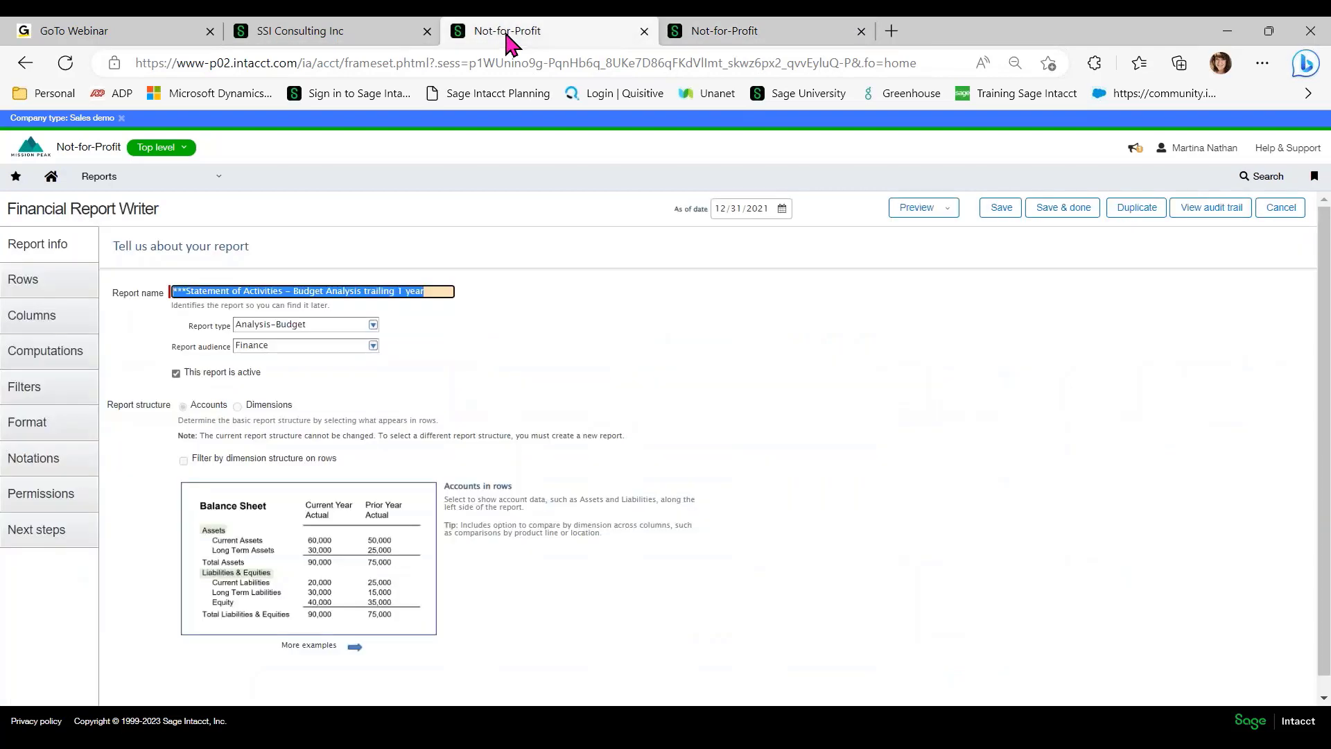
{"action": "left_click", "coordinate": [24, 281]}
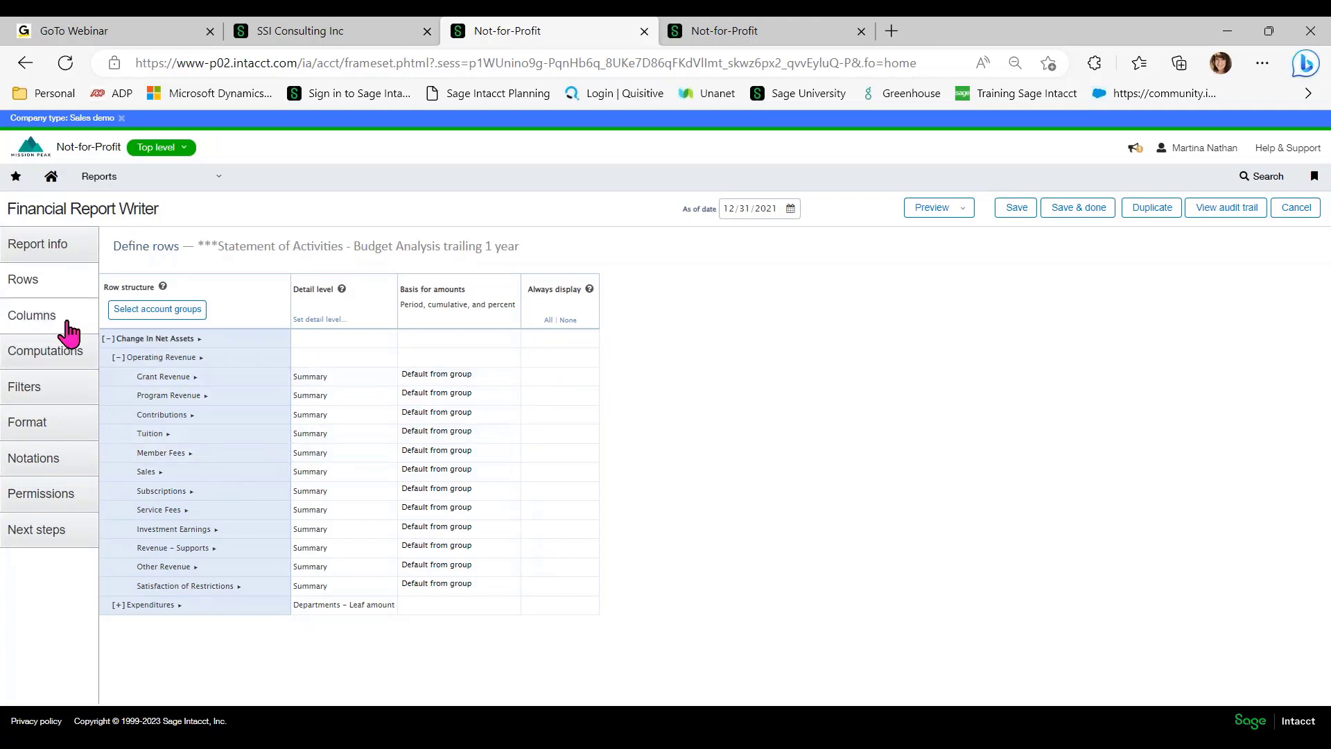
Open the report's column definitions and review the column types available for the first column.
{"action": "left_click", "coordinate": [21, 323]}
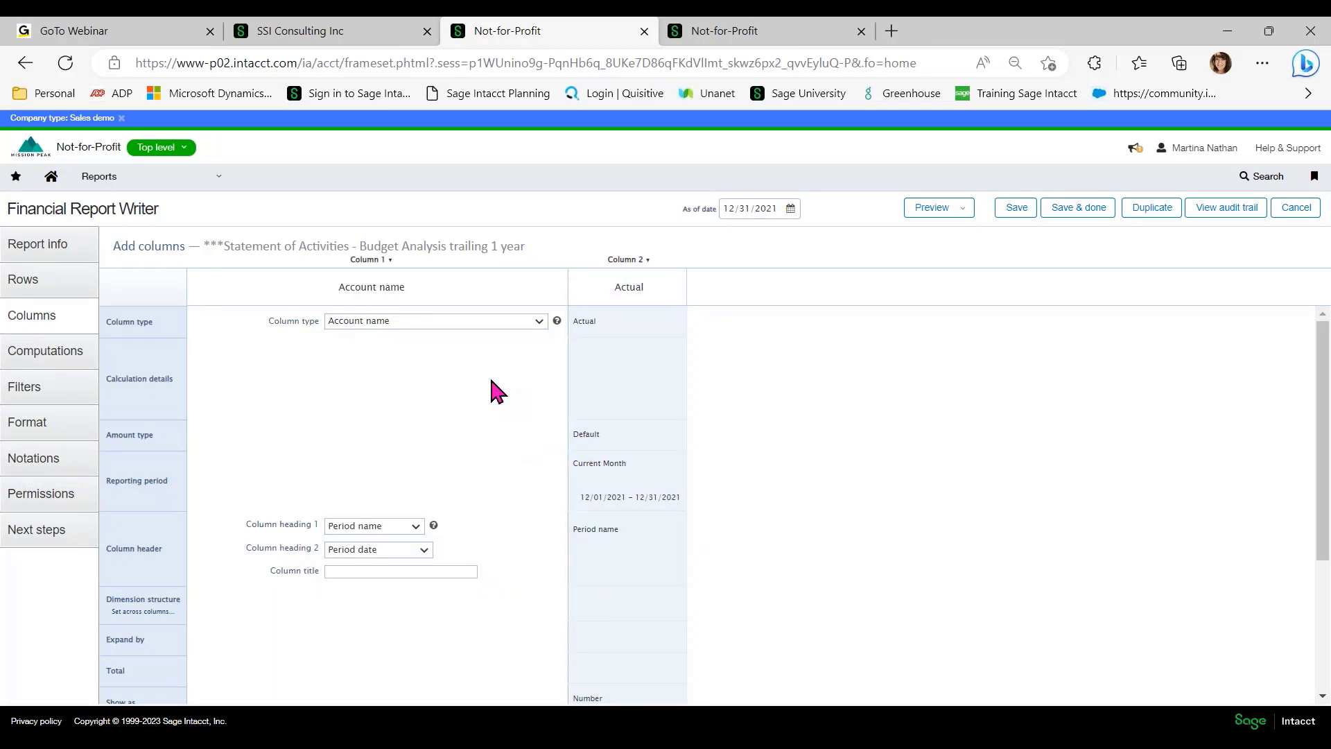
{"action": "left_click", "coordinate": [539, 323]}
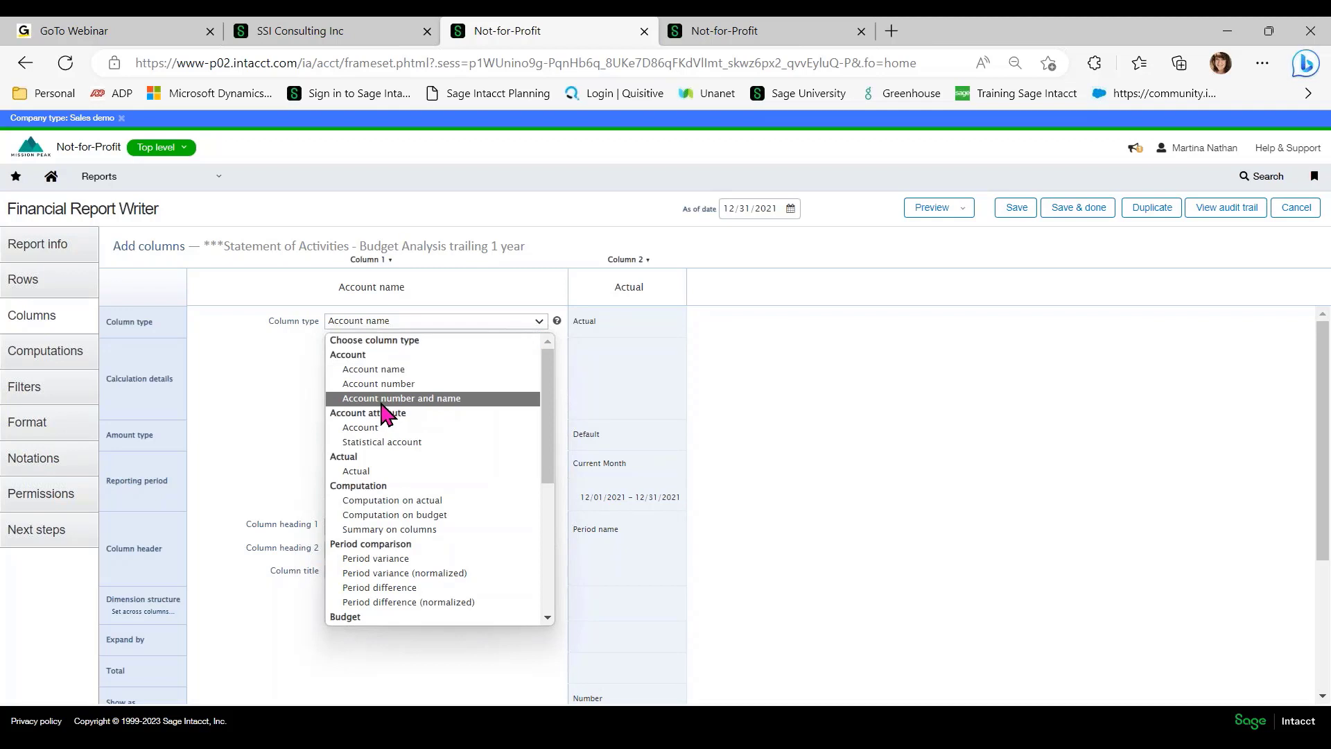
{"action": "left_click", "coordinate": [302, 395]}
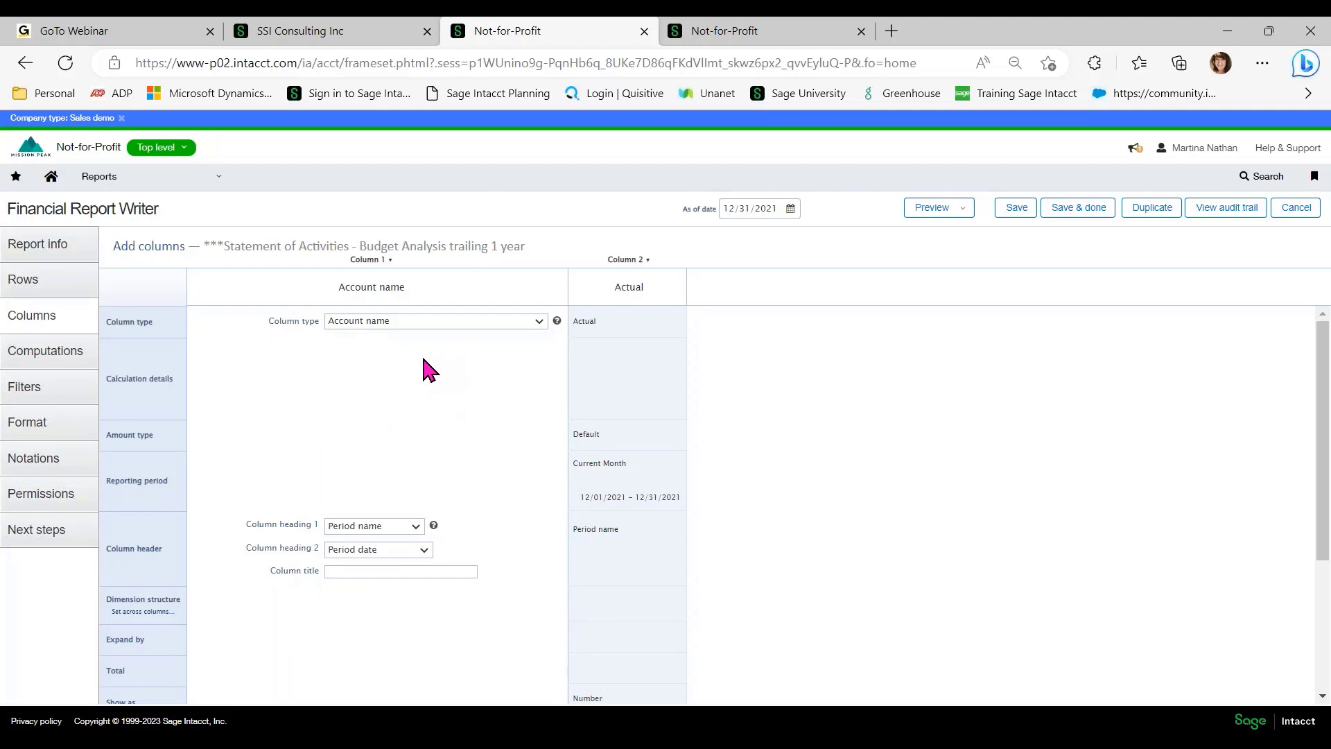
{"action": "left_click", "coordinate": [539, 322]}
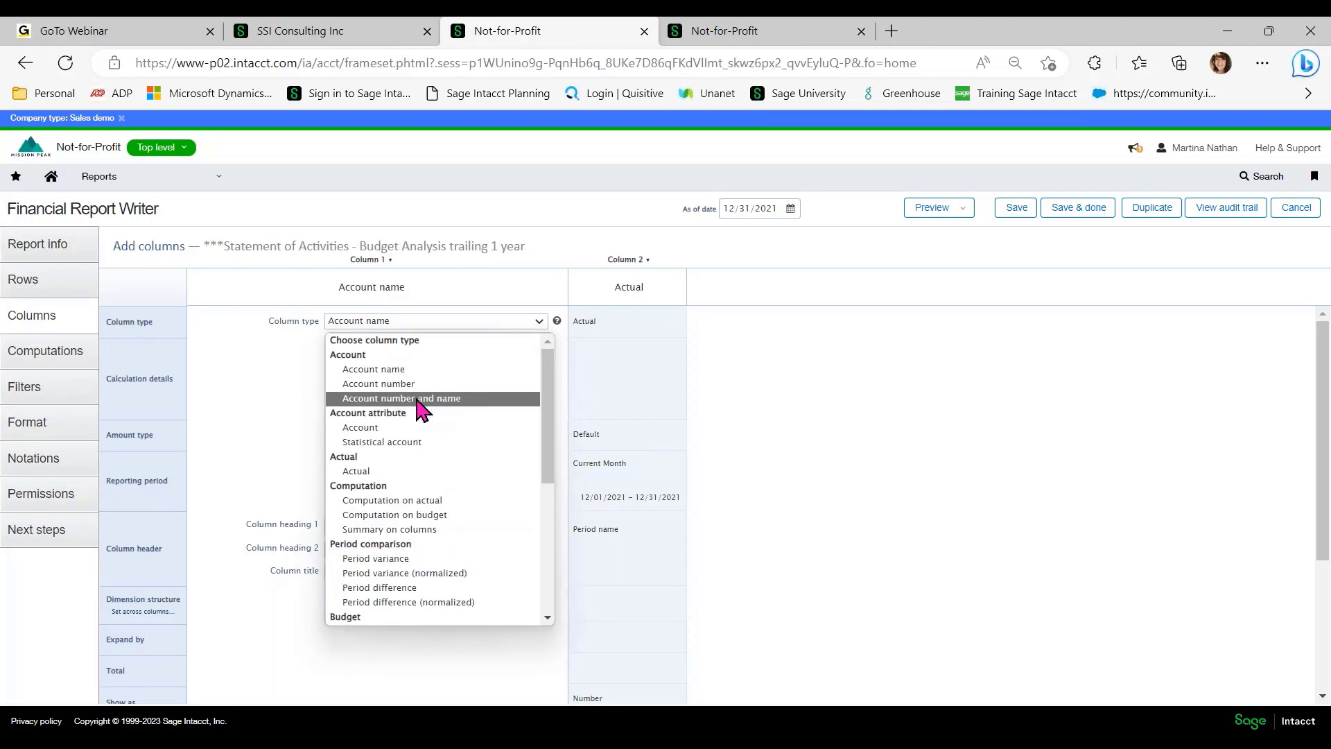
{"action": "left_click", "coordinate": [409, 319]}
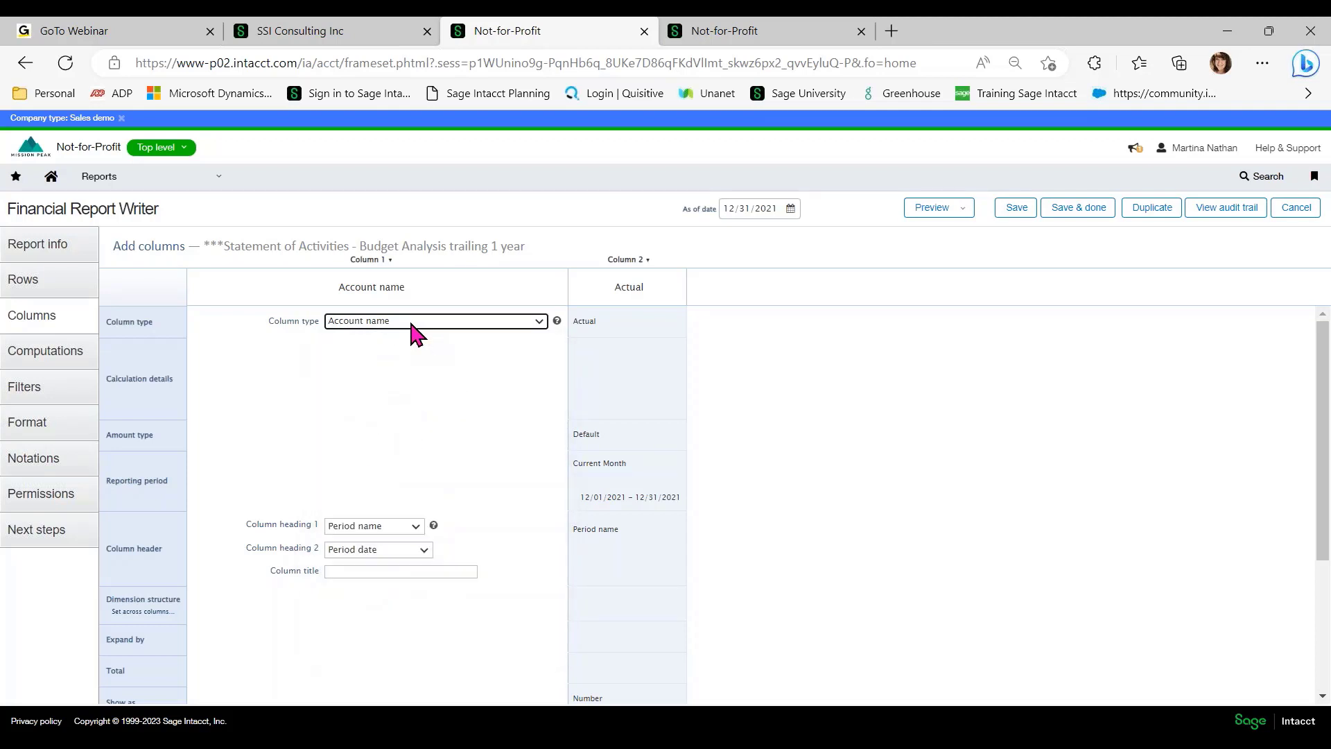
Set the Actual column's reporting period to Trailing 1 Year.
{"action": "left_click", "coordinate": [630, 349]}
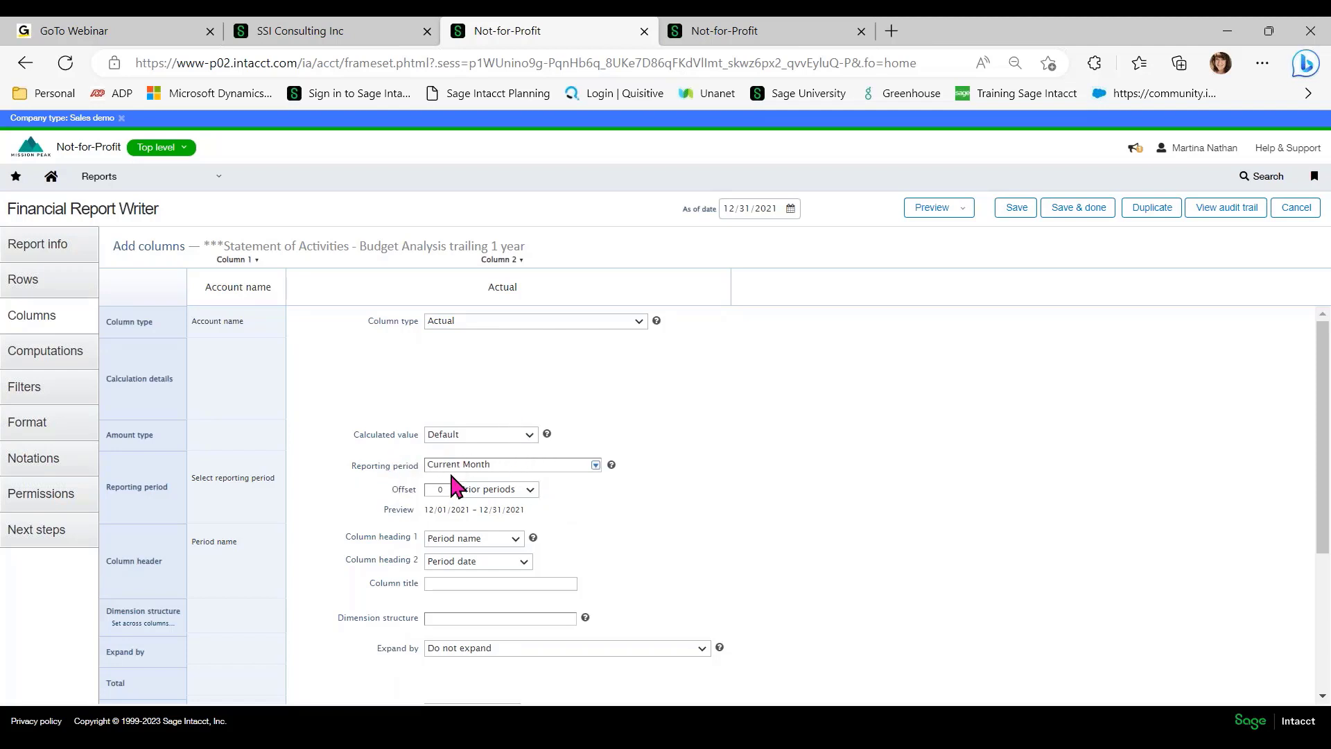
{"action": "left_click", "coordinate": [596, 465]}
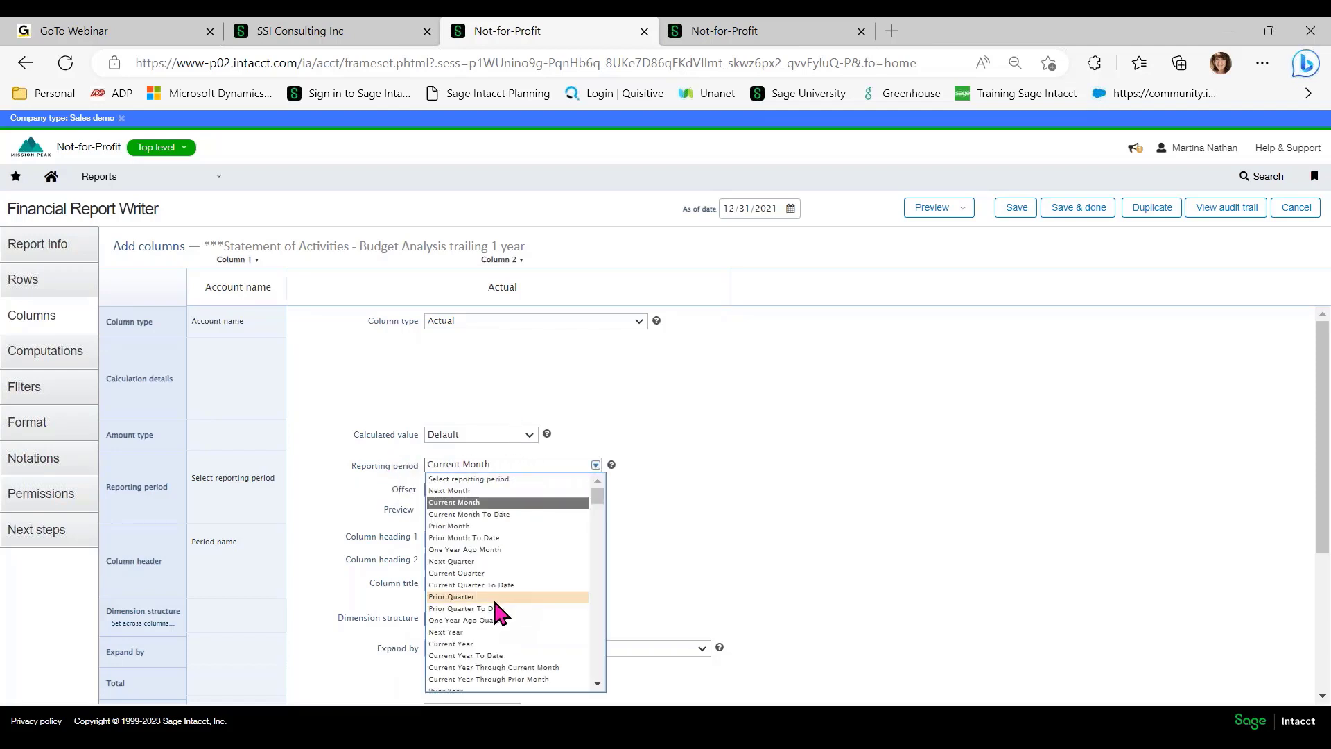
{"action": "scroll", "coordinate": [495, 600], "scroll_direction": "down", "scroll_amount": 3}
{"action": "scroll", "coordinate": [497, 604], "scroll_direction": "down", "scroll_amount": 7}
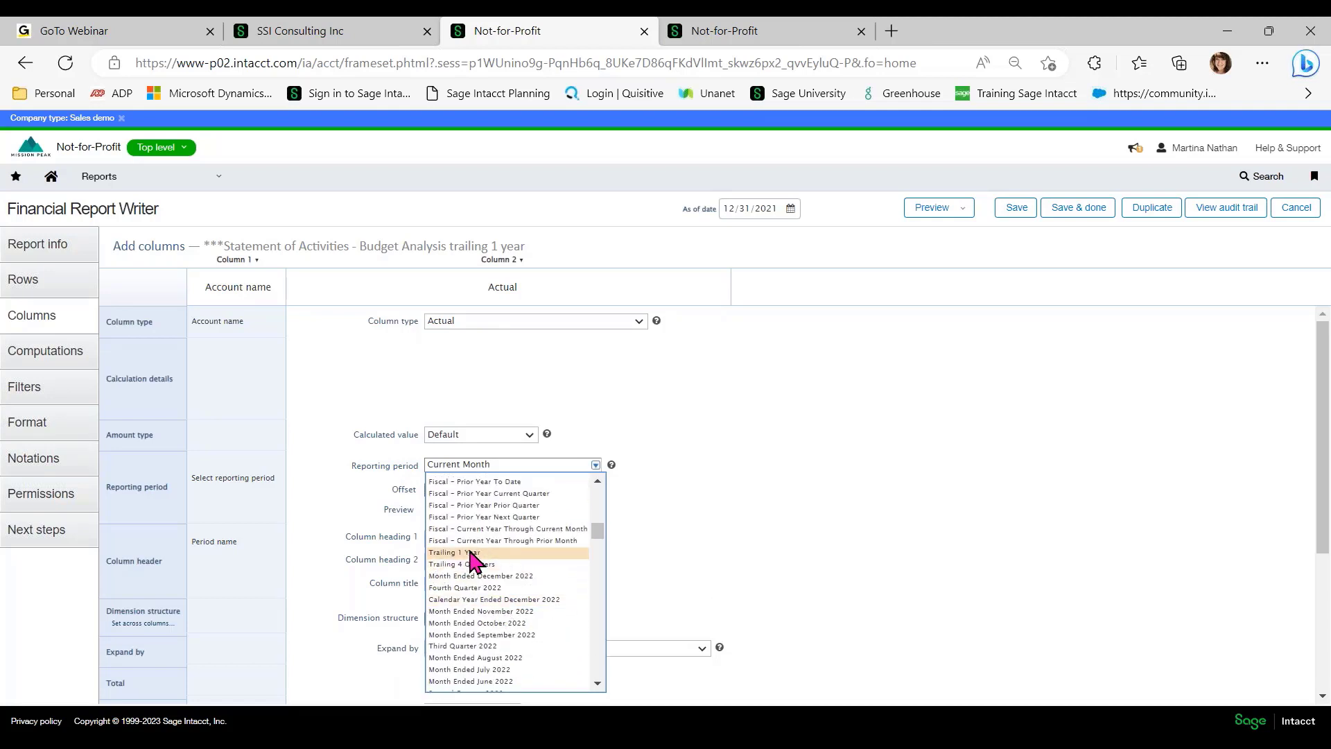
{"action": "left_click", "coordinate": [476, 552]}
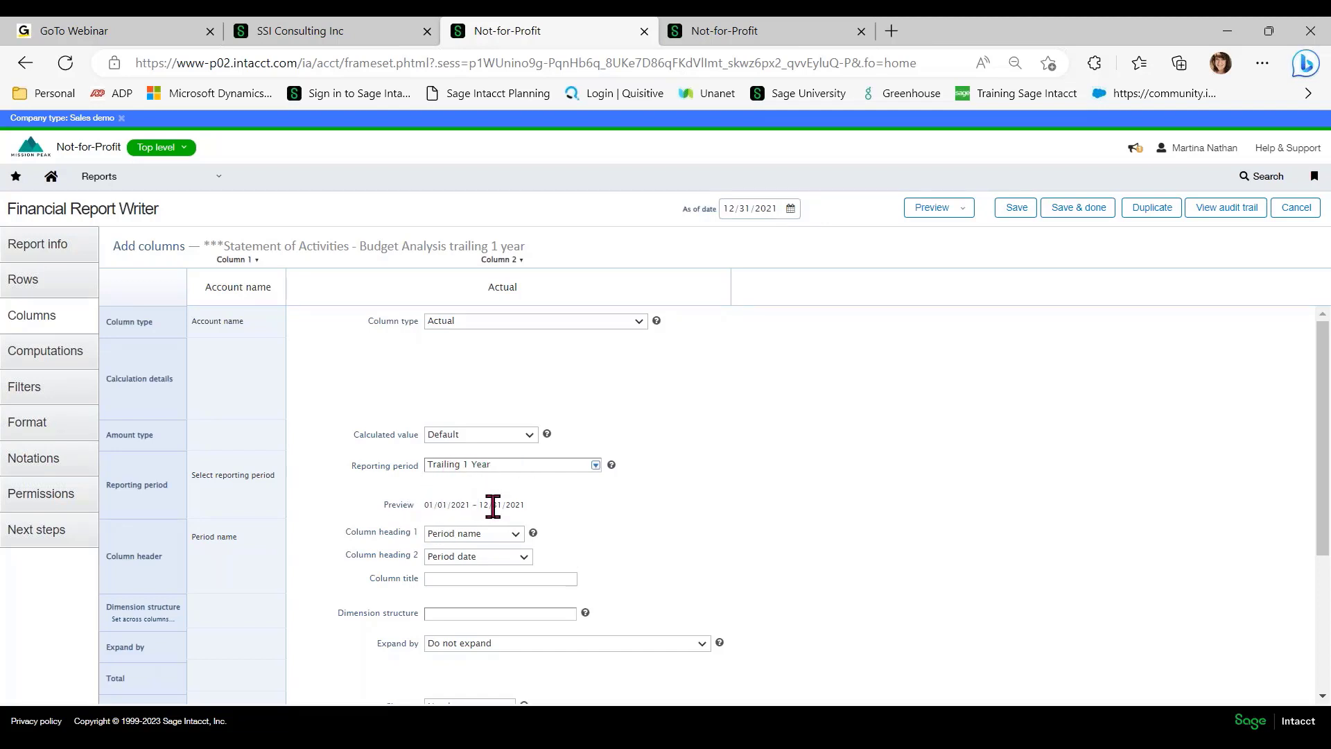
Title the second column Actual.
{"action": "scroll", "coordinate": [623, 542], "scroll_direction": "down", "scroll_amount": 1}
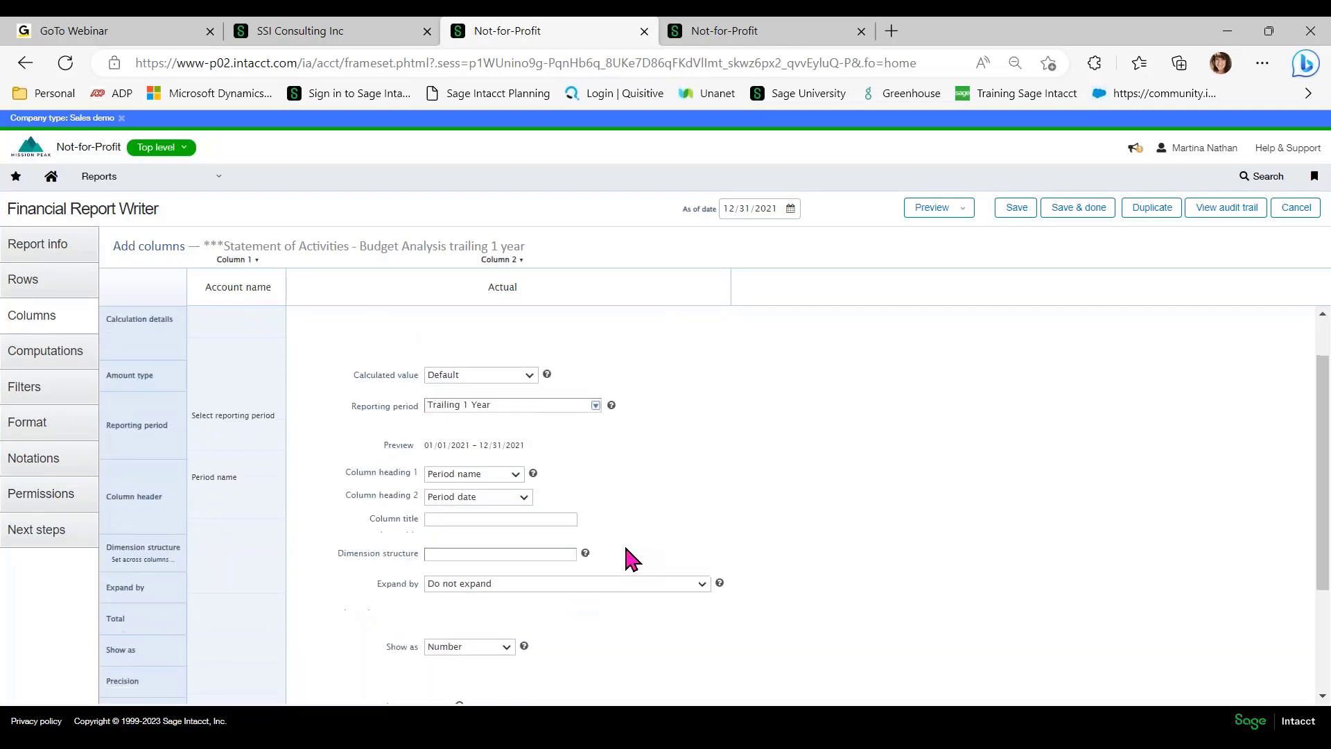
{"action": "left_click", "coordinate": [469, 520]}
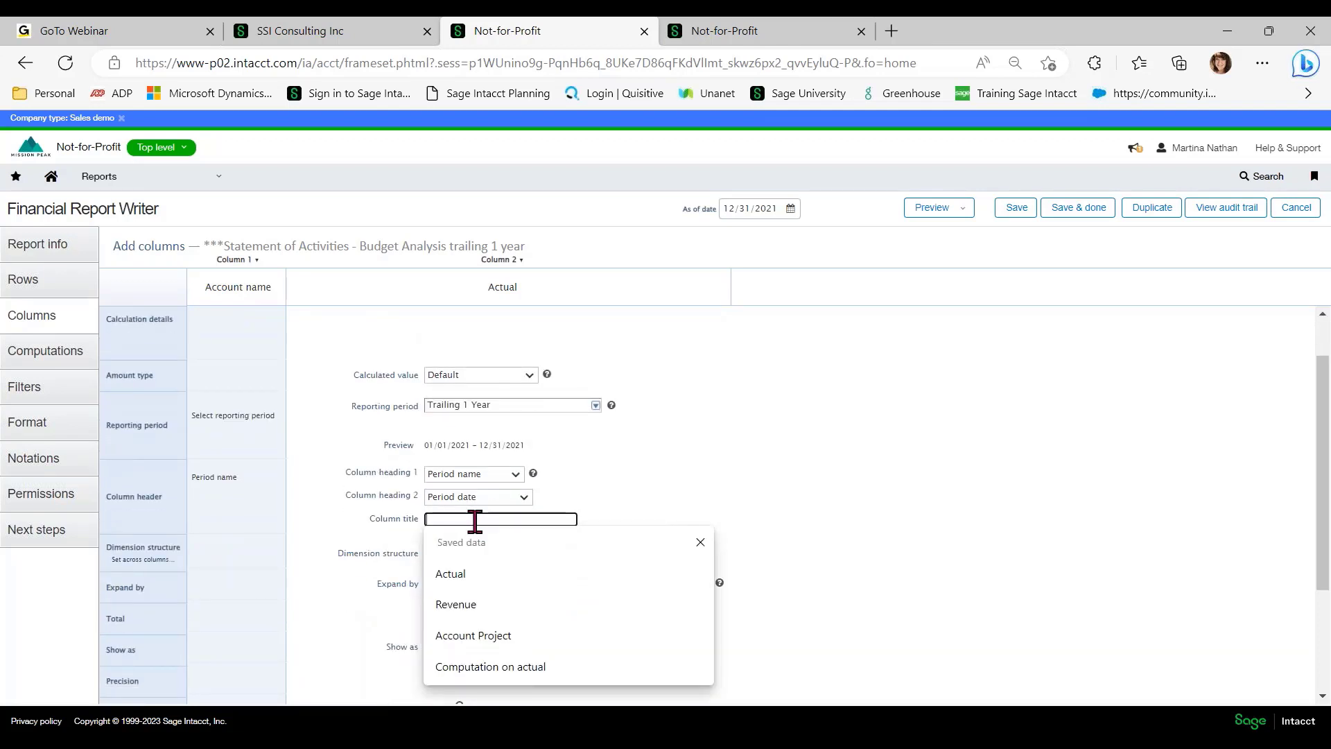
{"action": "type", "text": "Acta"}
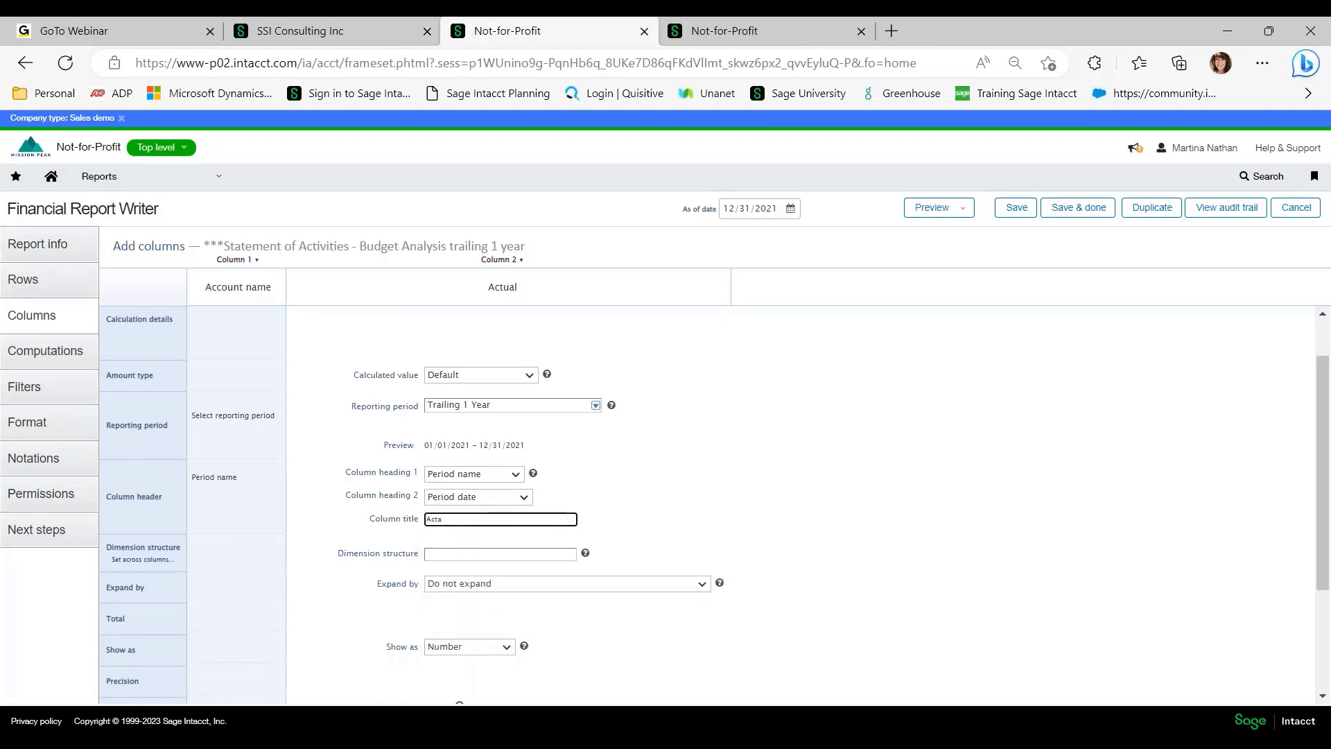
{"action": "key", "text": "BackSpace"}
{"action": "type", "text": "ual"}
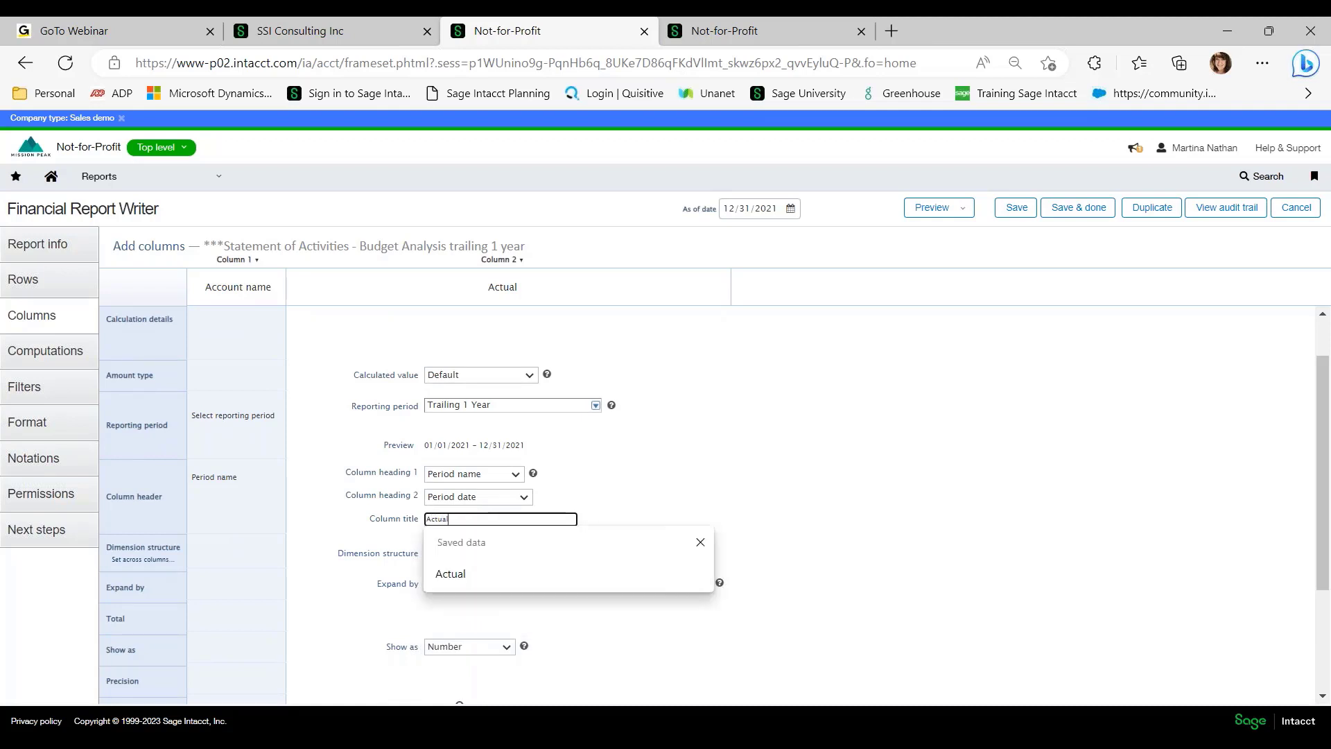
{"action": "left_click", "coordinate": [793, 435]}
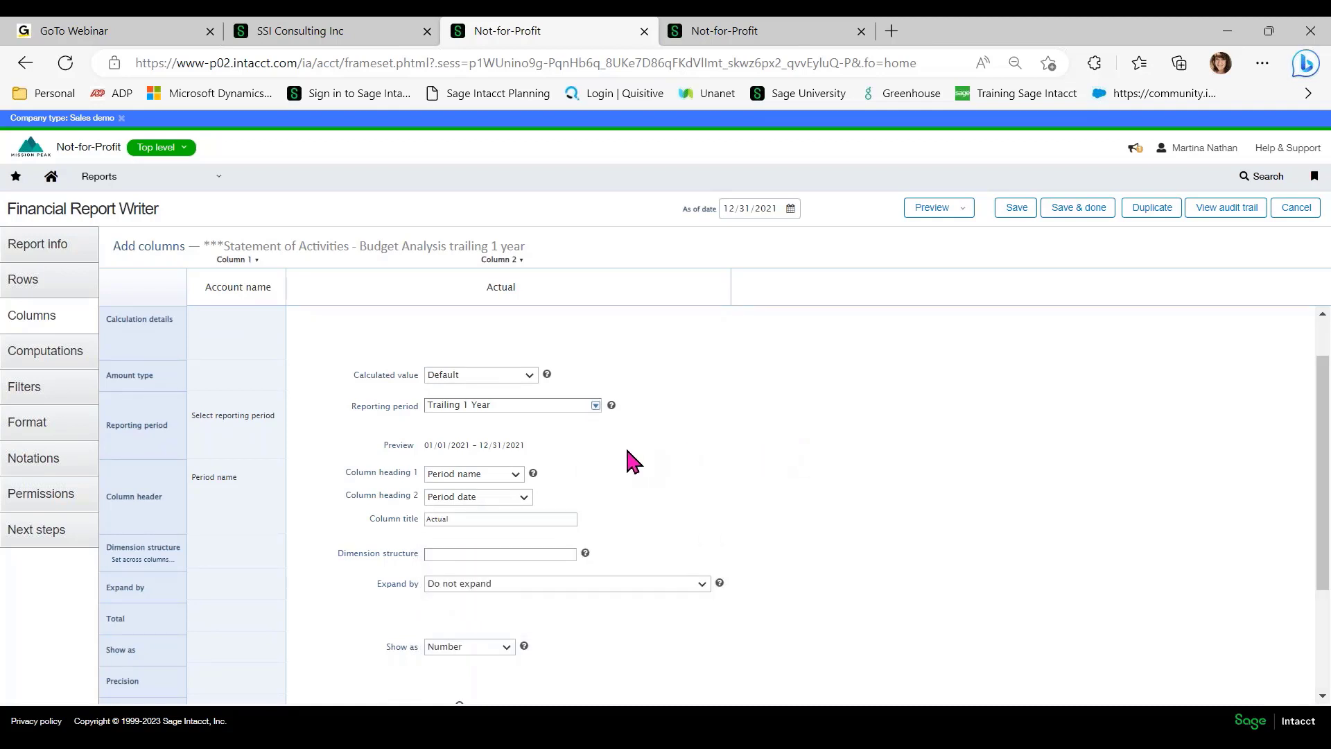
Expand the Actual column by time period, showing months.
{"action": "scroll", "coordinate": [548, 589], "scroll_direction": "down", "scroll_amount": 1}
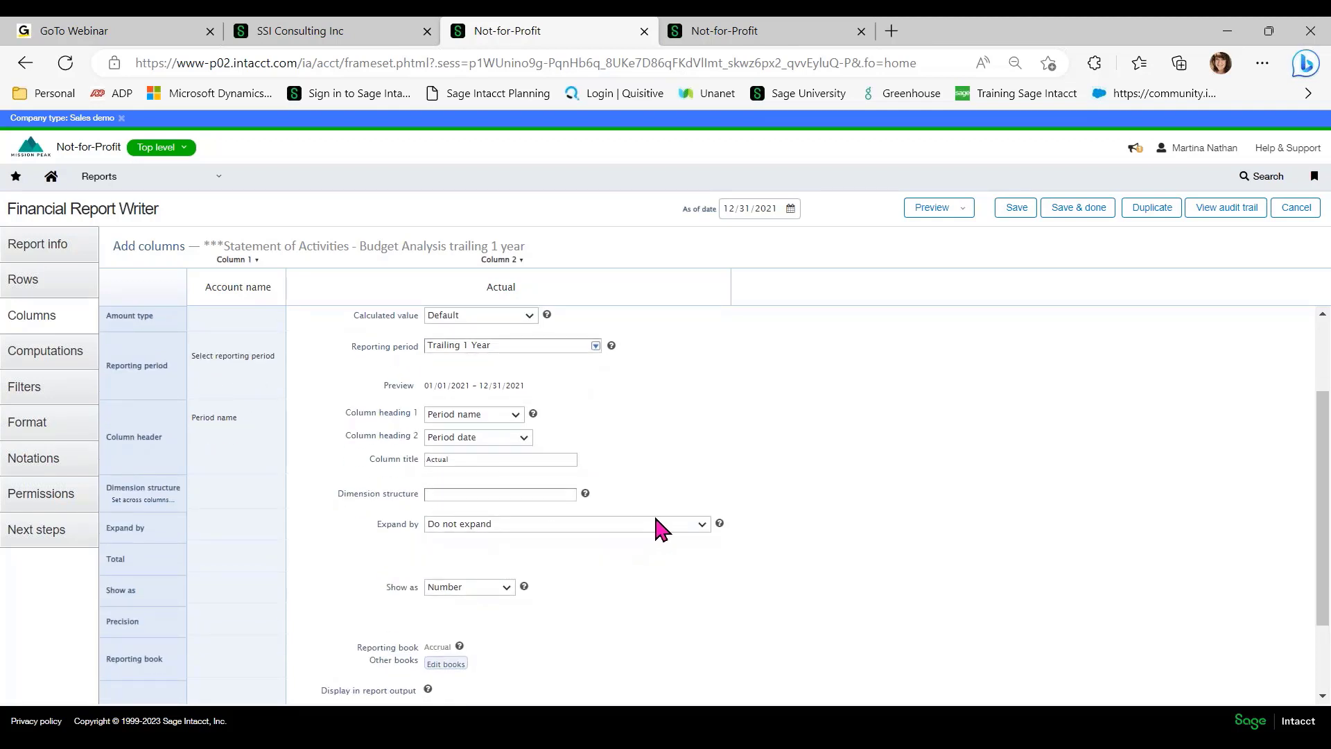
{"action": "left_click", "coordinate": [702, 524]}
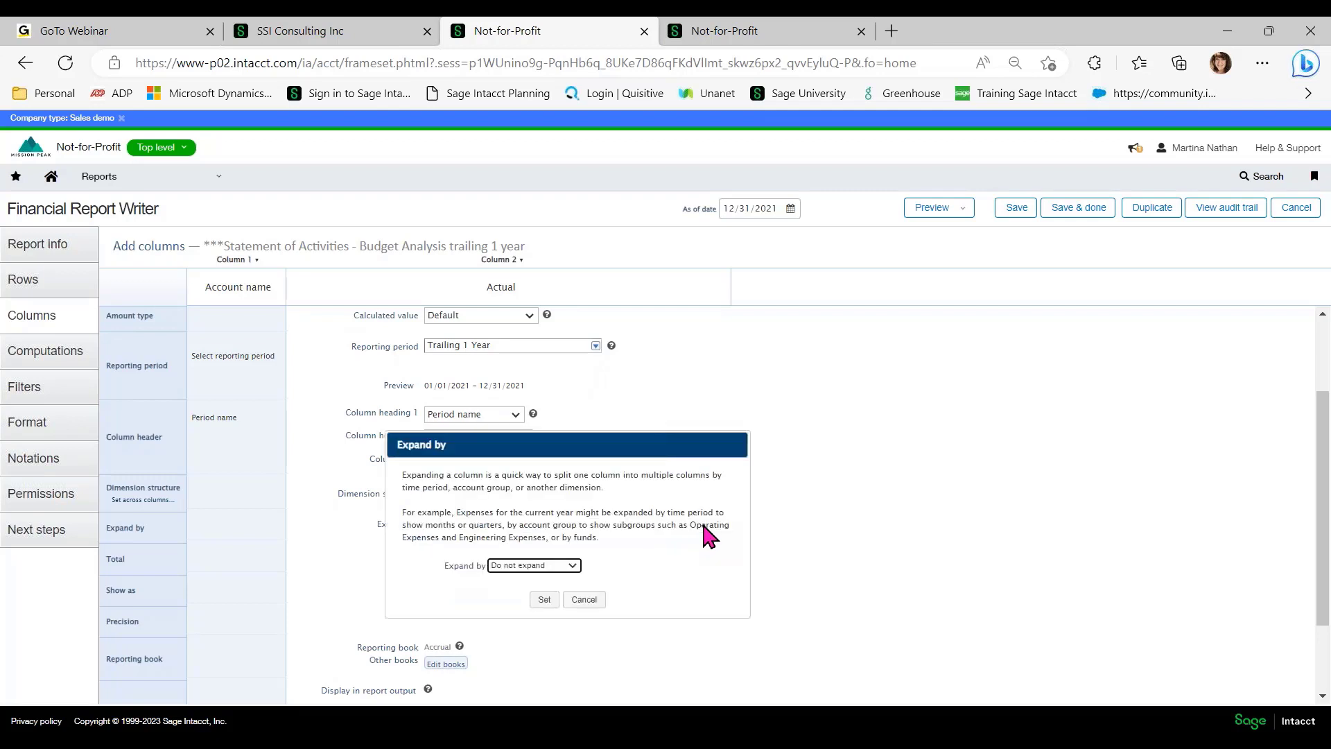
{"action": "left_click", "coordinate": [573, 567]}
{"action": "left_click", "coordinate": [524, 595]}
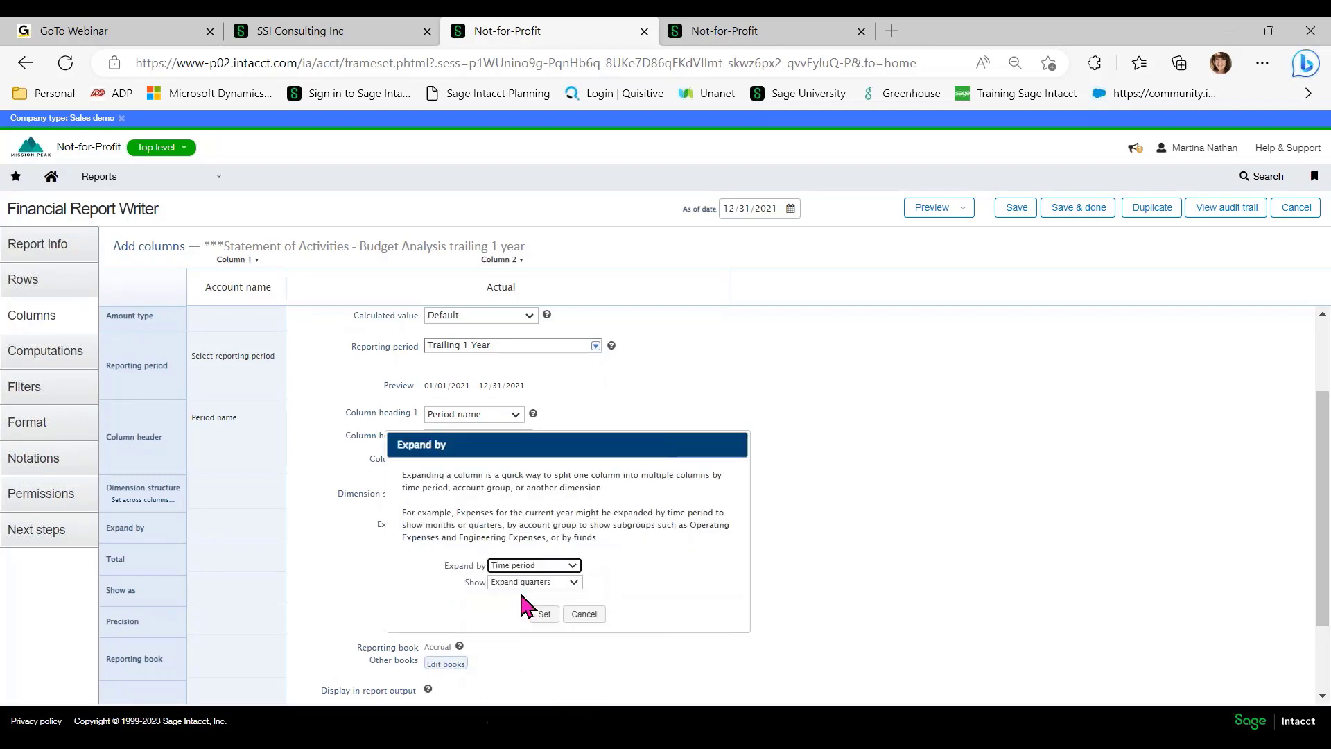
{"action": "left_click", "coordinate": [574, 582]}
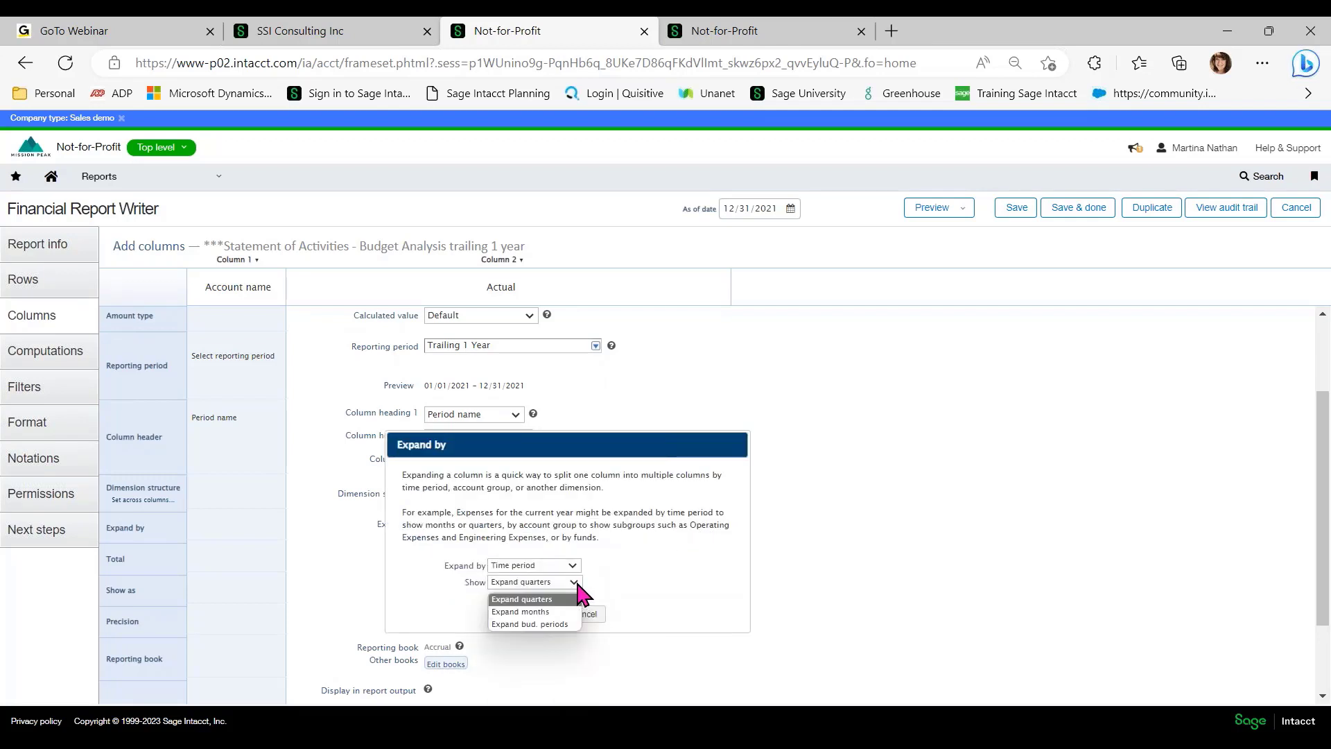
{"action": "left_click", "coordinate": [548, 610]}
{"action": "left_click", "coordinate": [544, 613]}
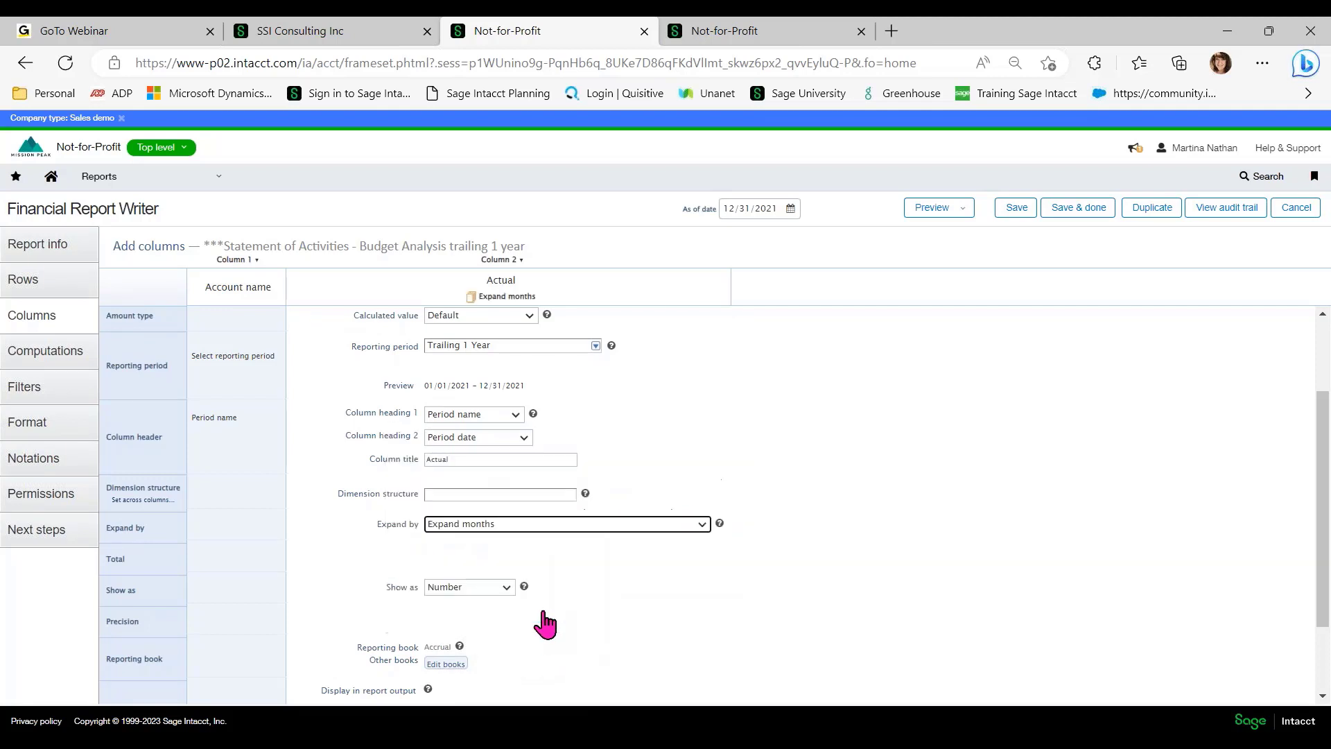
Check the Actual column's remaining display settings and save the report.
{"action": "scroll", "coordinate": [561, 584], "scroll_direction": "down", "scroll_amount": 3}
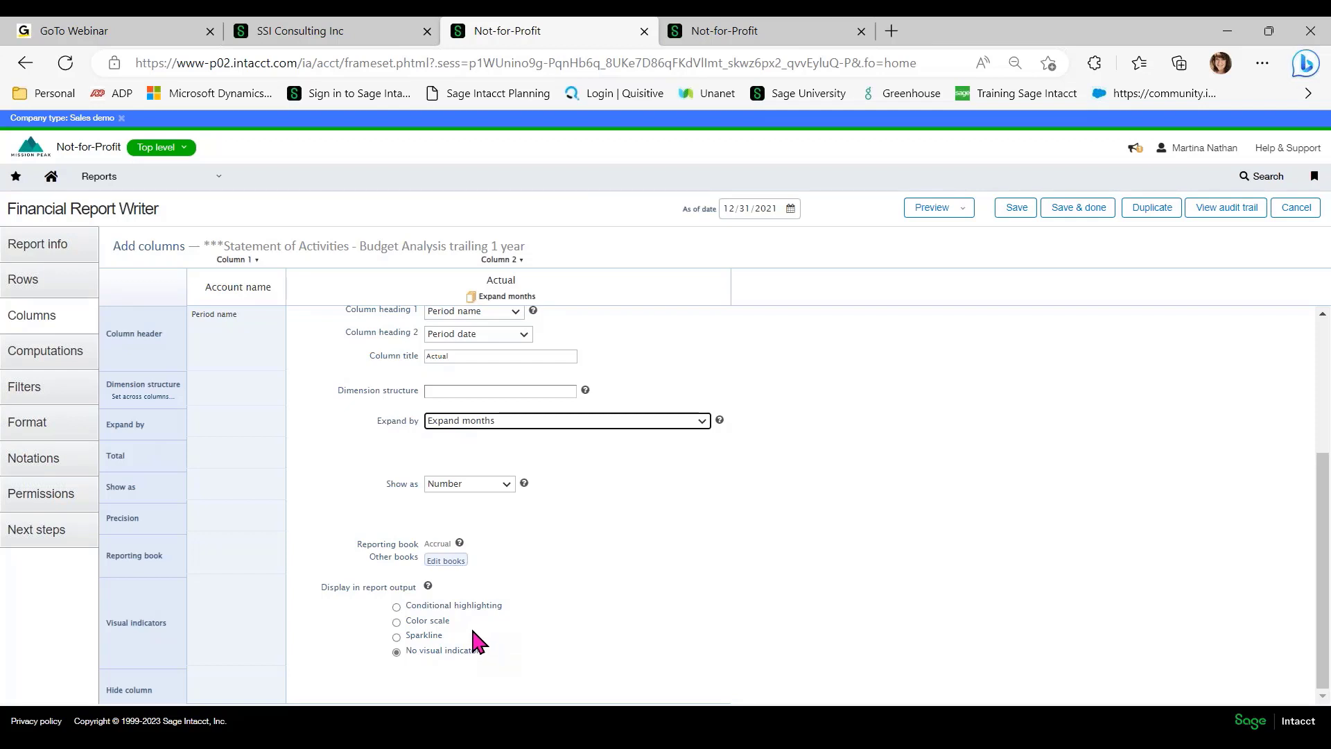
{"action": "scroll", "coordinate": [534, 623], "scroll_direction": "up", "scroll_amount": 3}
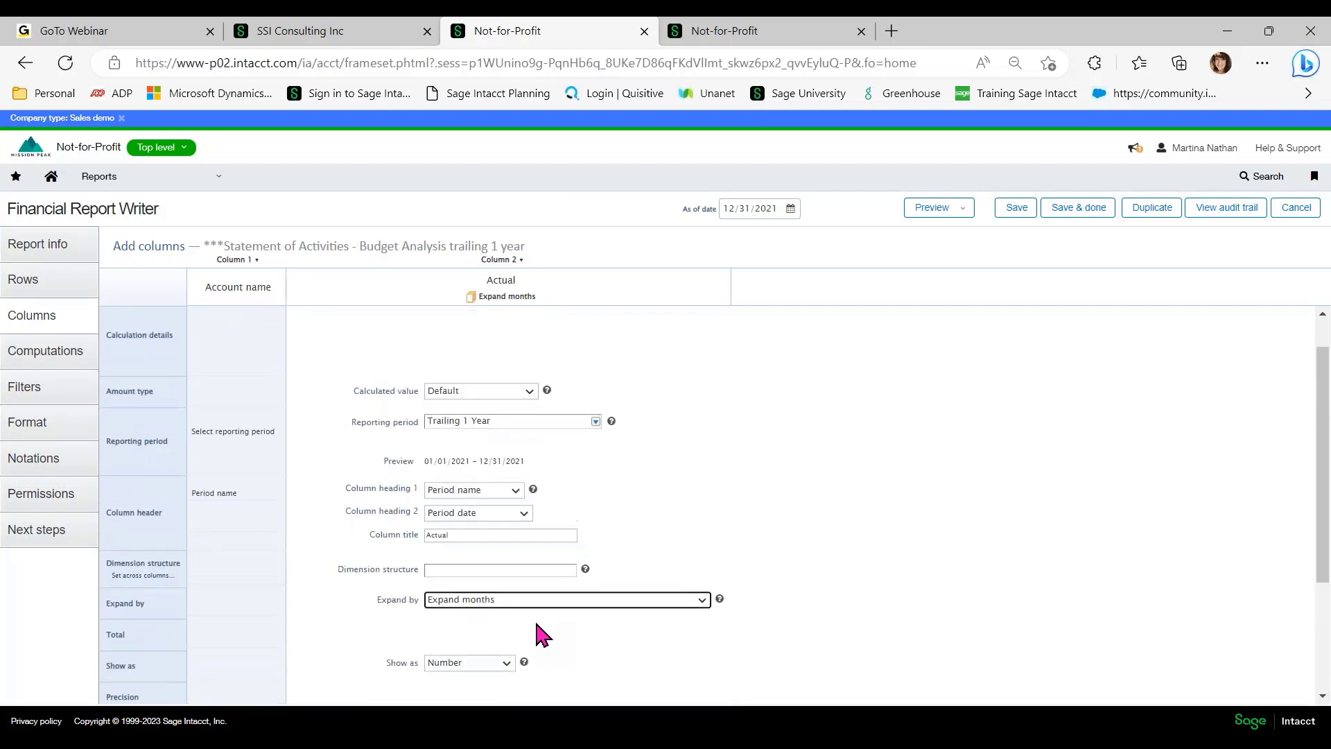
{"action": "left_click", "coordinate": [1003, 220]}
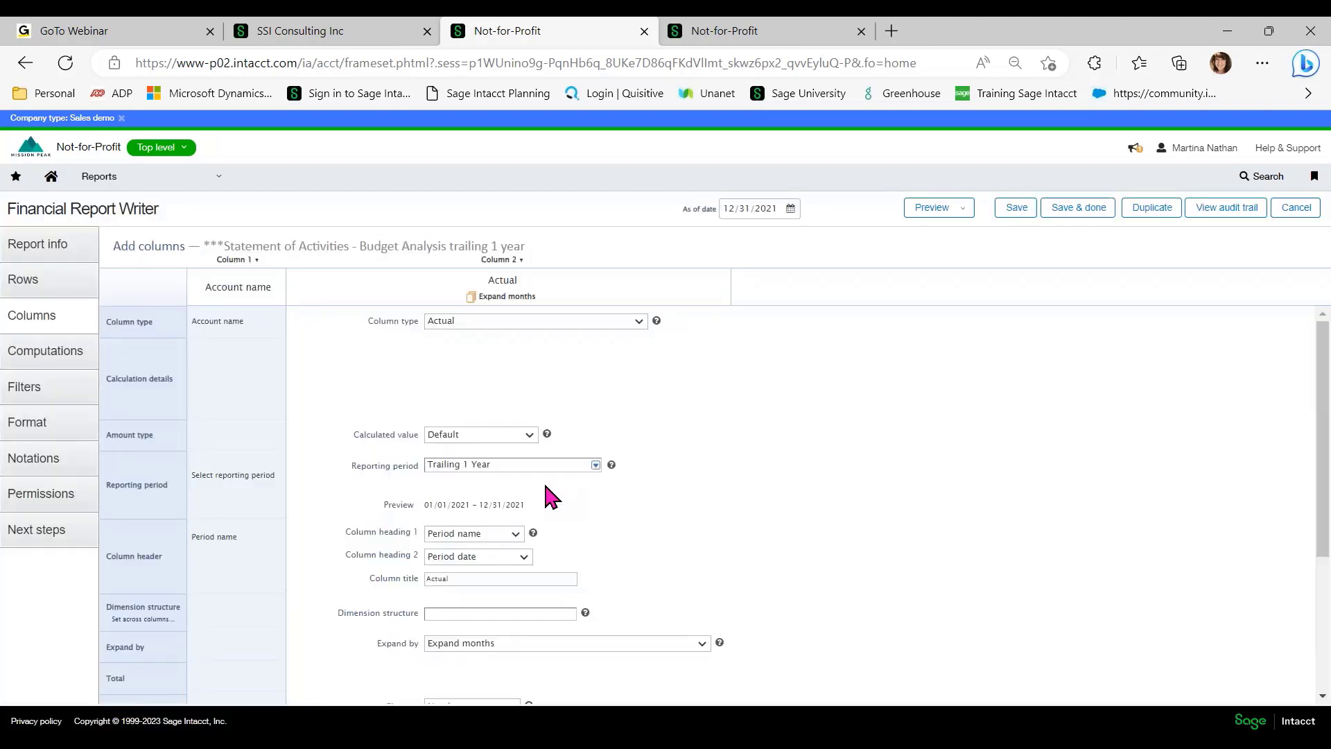
Add a column after the Actual column with type Budget, based on the Operating Budget.
{"action": "left_click", "coordinate": [501, 260]}
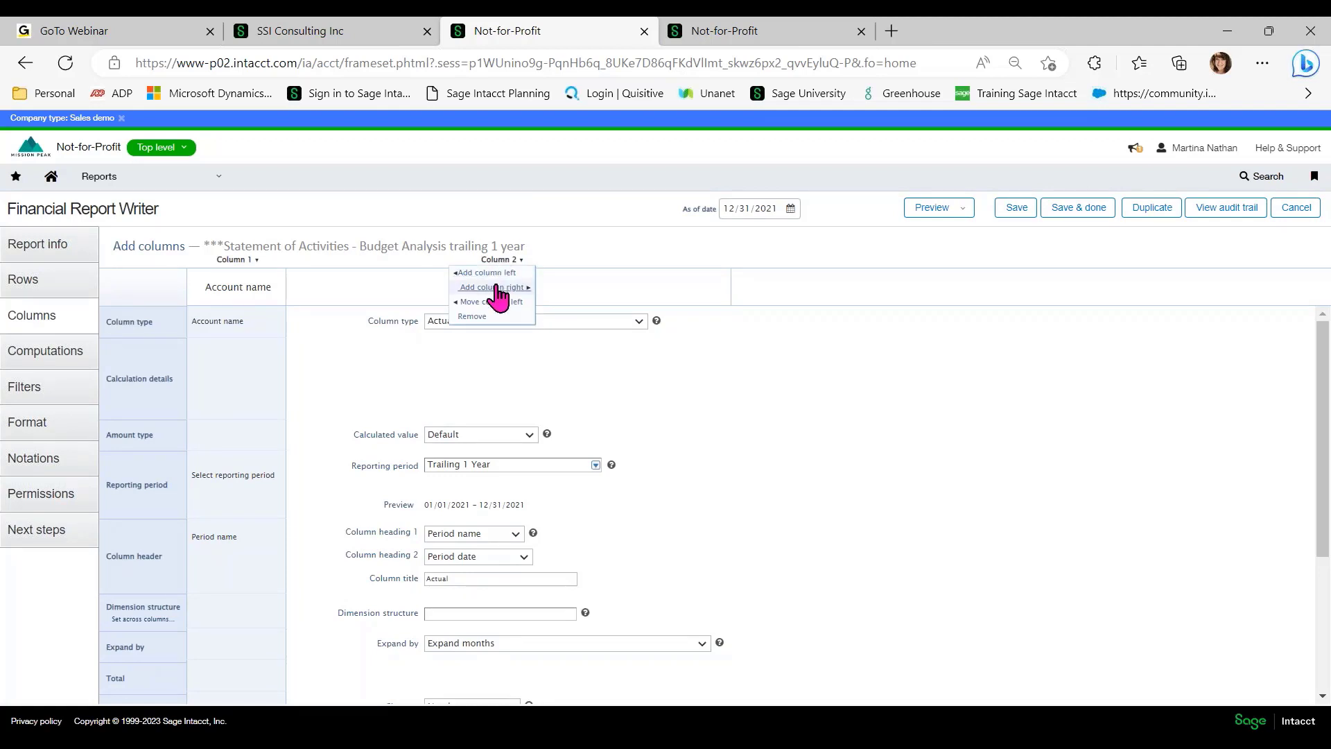
{"action": "left_click", "coordinate": [497, 287]}
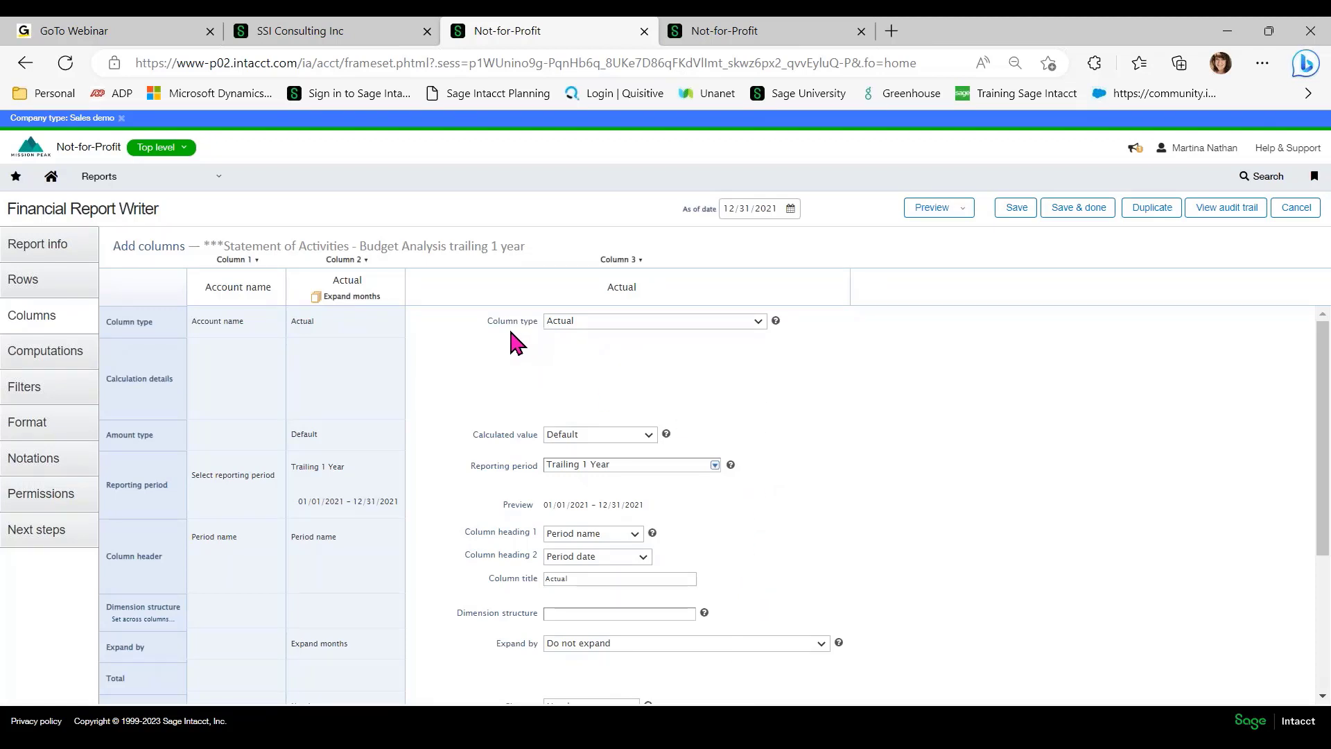
{"action": "left_click", "coordinate": [758, 321]}
{"action": "scroll", "coordinate": [626, 530], "scroll_direction": "down", "scroll_amount": 1}
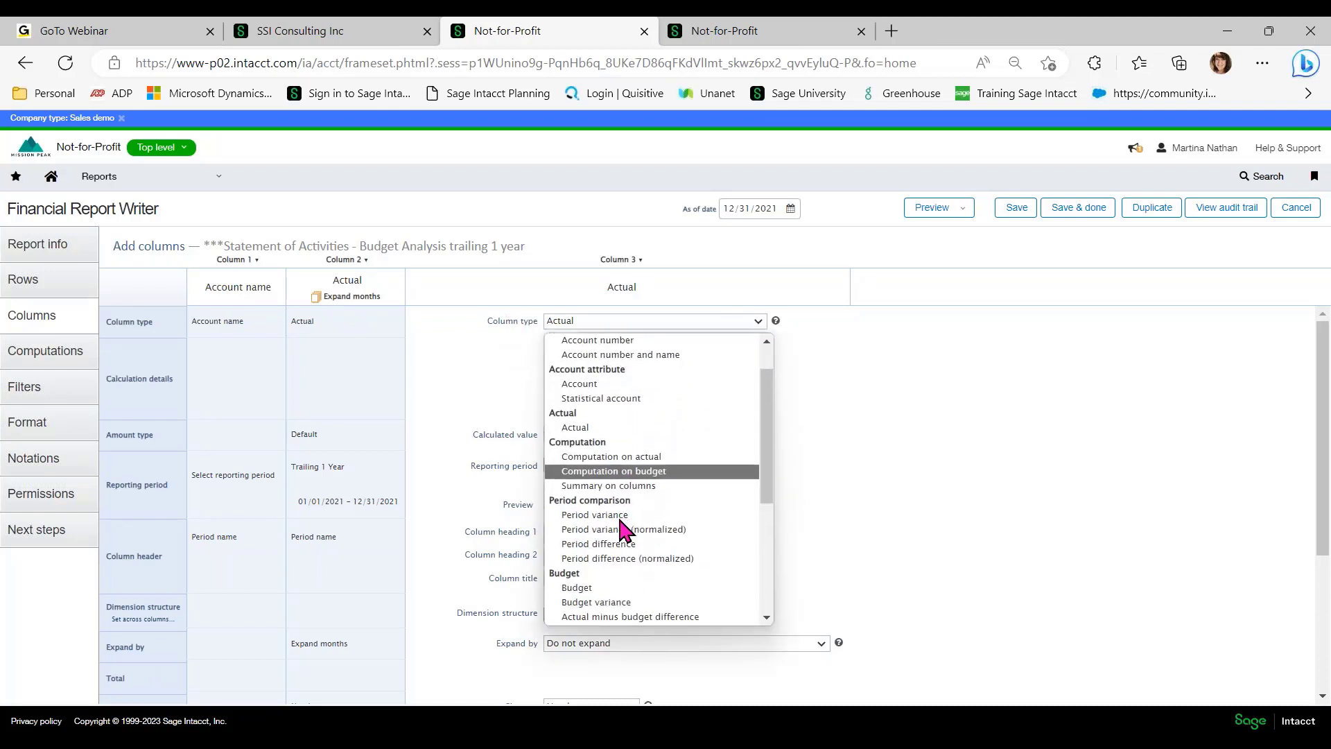
{"action": "left_click", "coordinate": [589, 590]}
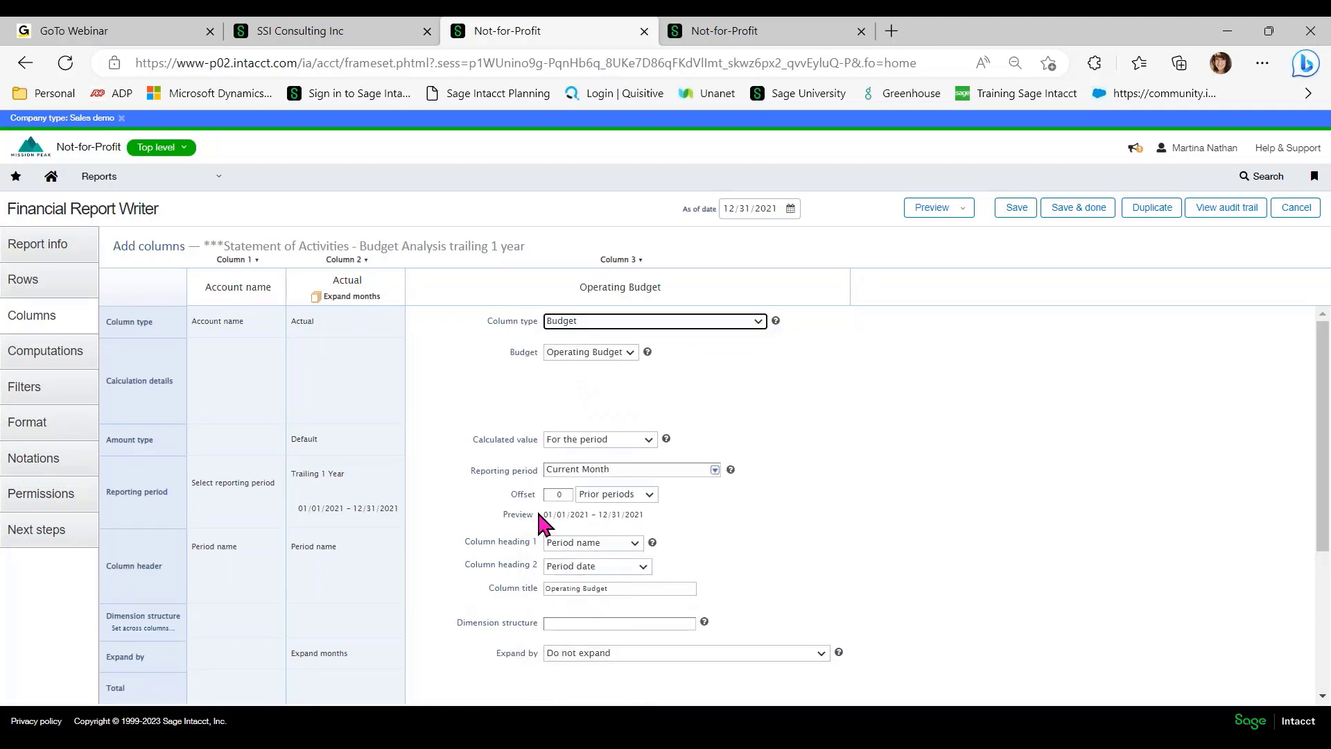
{"action": "left_click", "coordinate": [626, 352]}
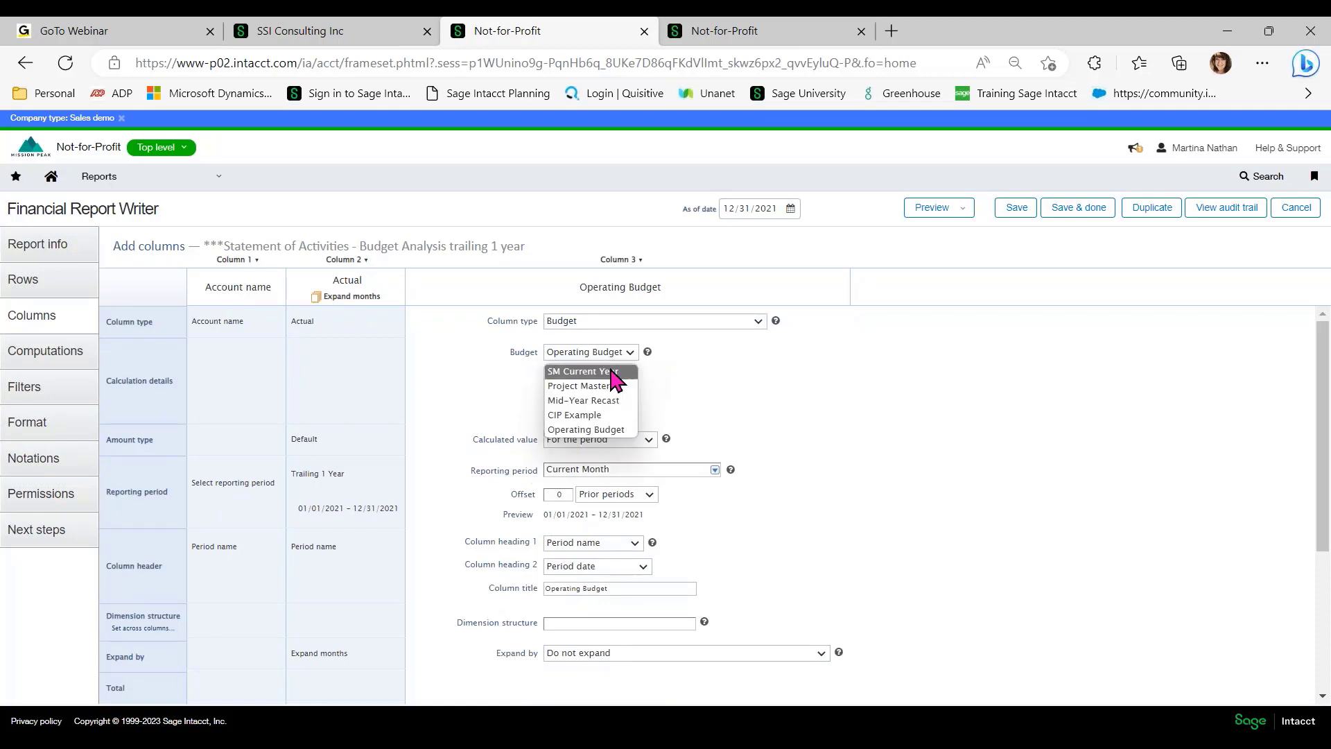
{"action": "left_click", "coordinate": [566, 429]}
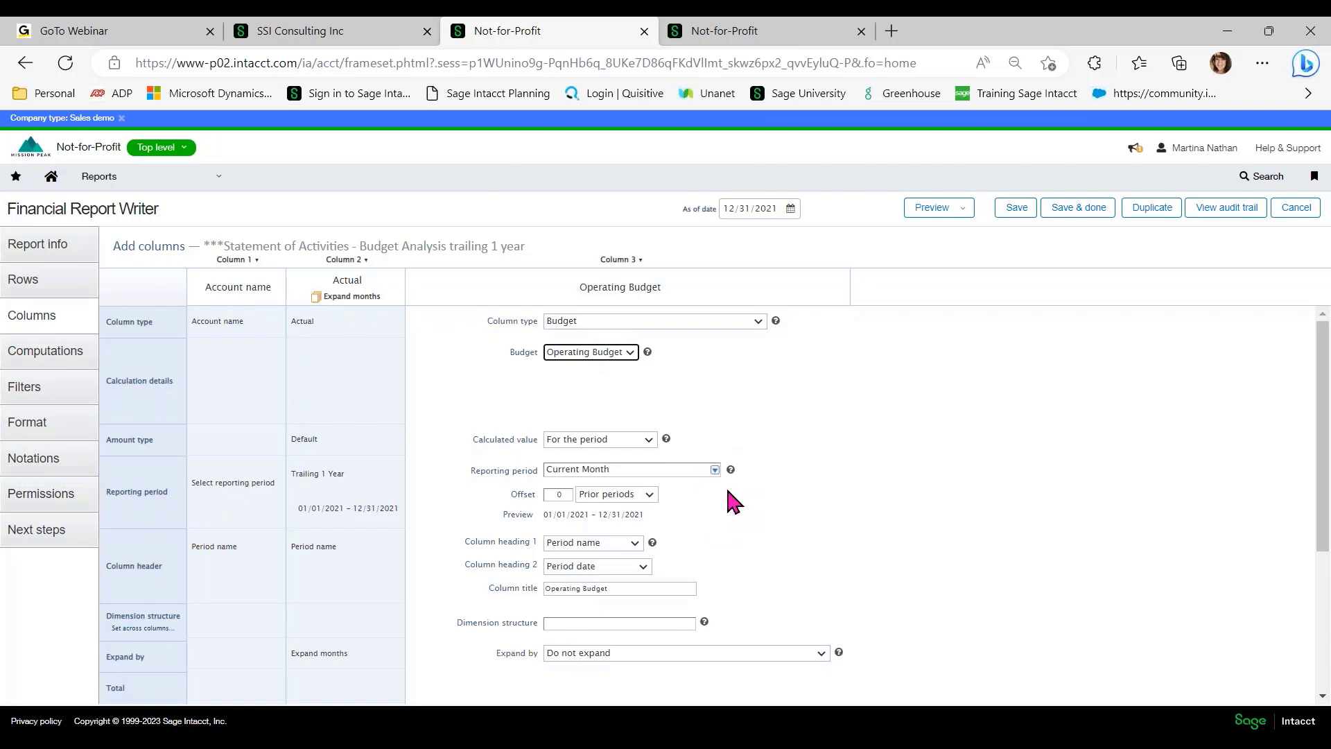
Set the Operating Budget column's reporting period to Trailing 1 Year.
{"action": "left_click", "coordinate": [714, 470]}
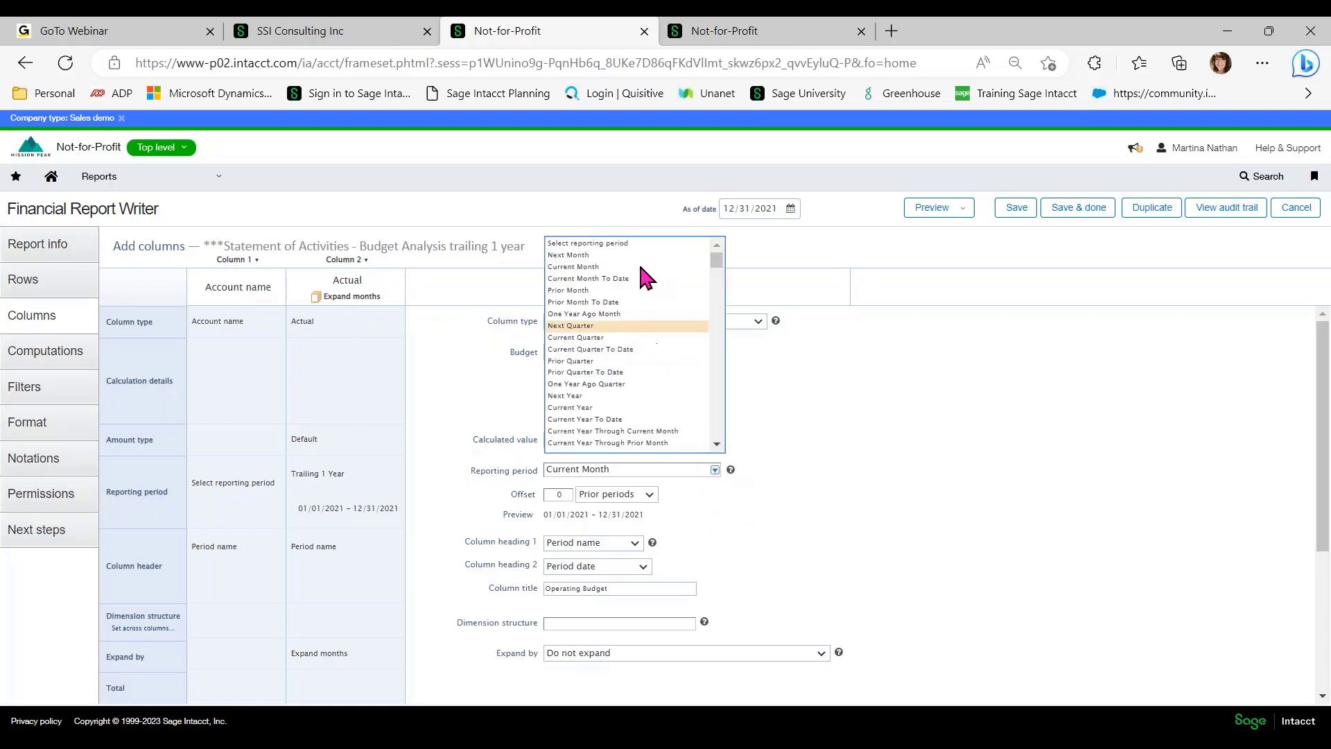
{"action": "scroll", "coordinate": [650, 353], "scroll_direction": "down", "scroll_amount": 1}
{"action": "scroll", "coordinate": [649, 353], "scroll_direction": "down", "scroll_amount": 8}
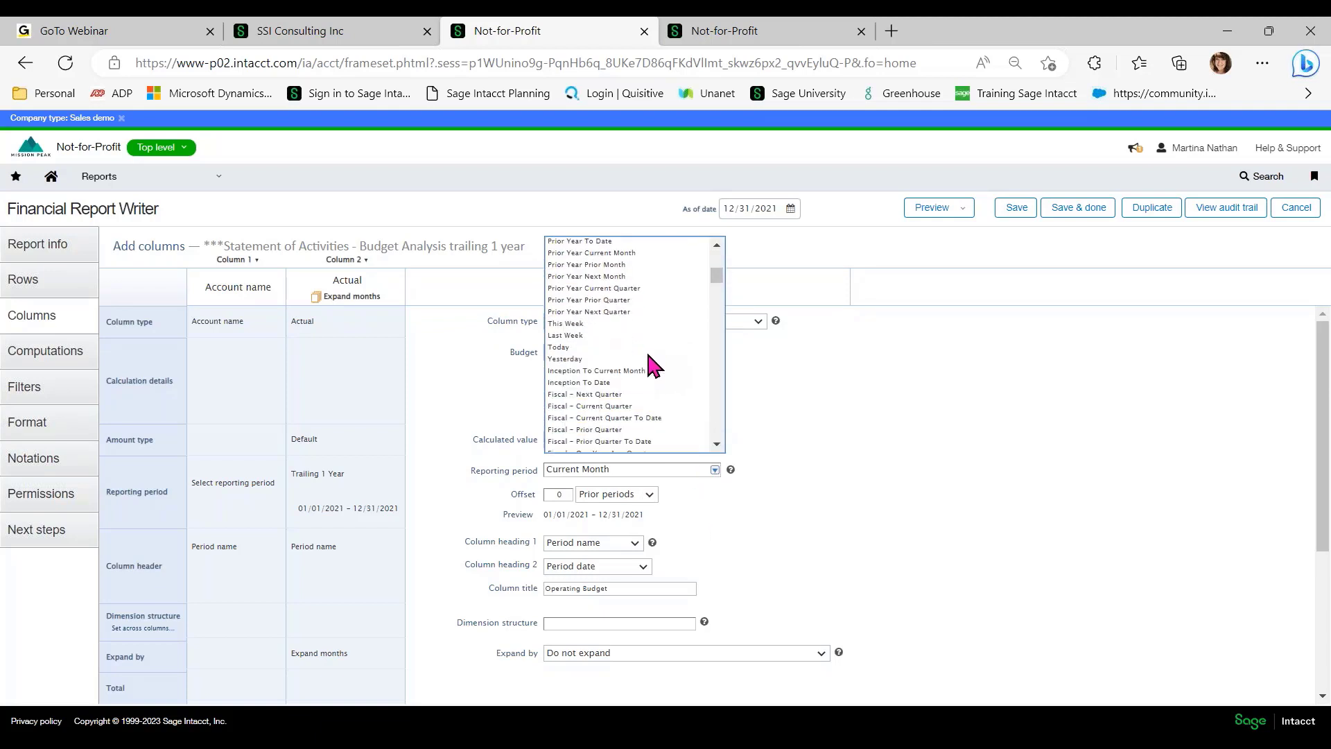
{"action": "scroll", "coordinate": [652, 360], "scroll_direction": "down", "scroll_amount": 3}
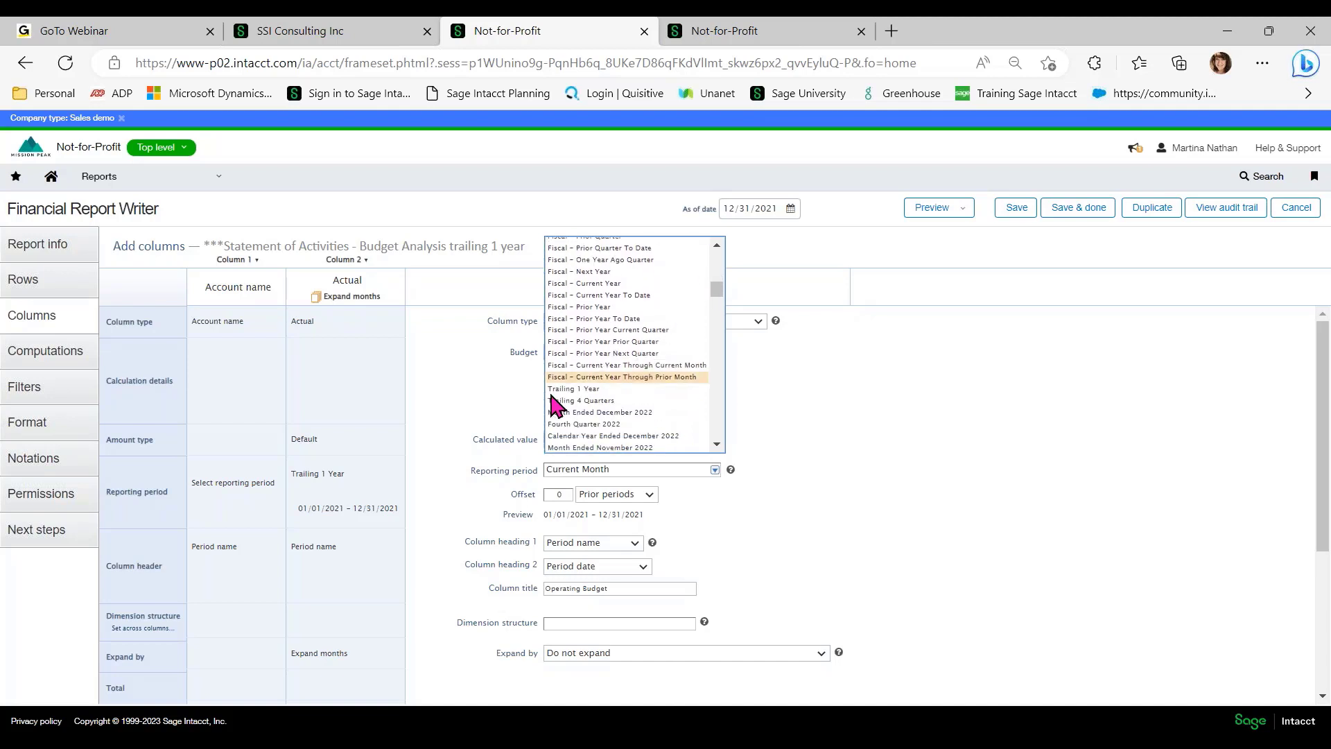
{"action": "left_click", "coordinate": [557, 392]}
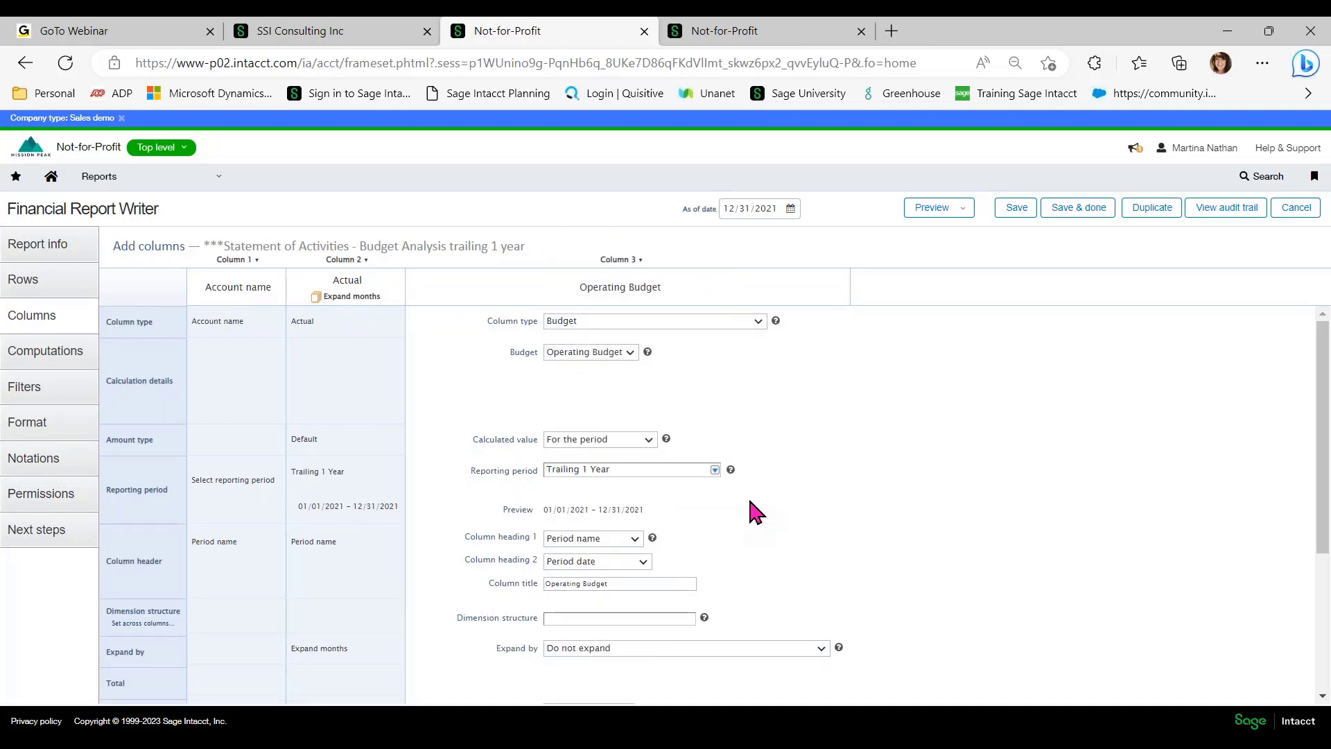
{"action": "left_click", "coordinate": [628, 582]}
{"action": "left_click", "coordinate": [790, 567]}
Expand the Operating Budget column by time period, showing months, and save the report.
{"action": "scroll", "coordinate": [639, 638], "scroll_direction": "down", "scroll_amount": 1}
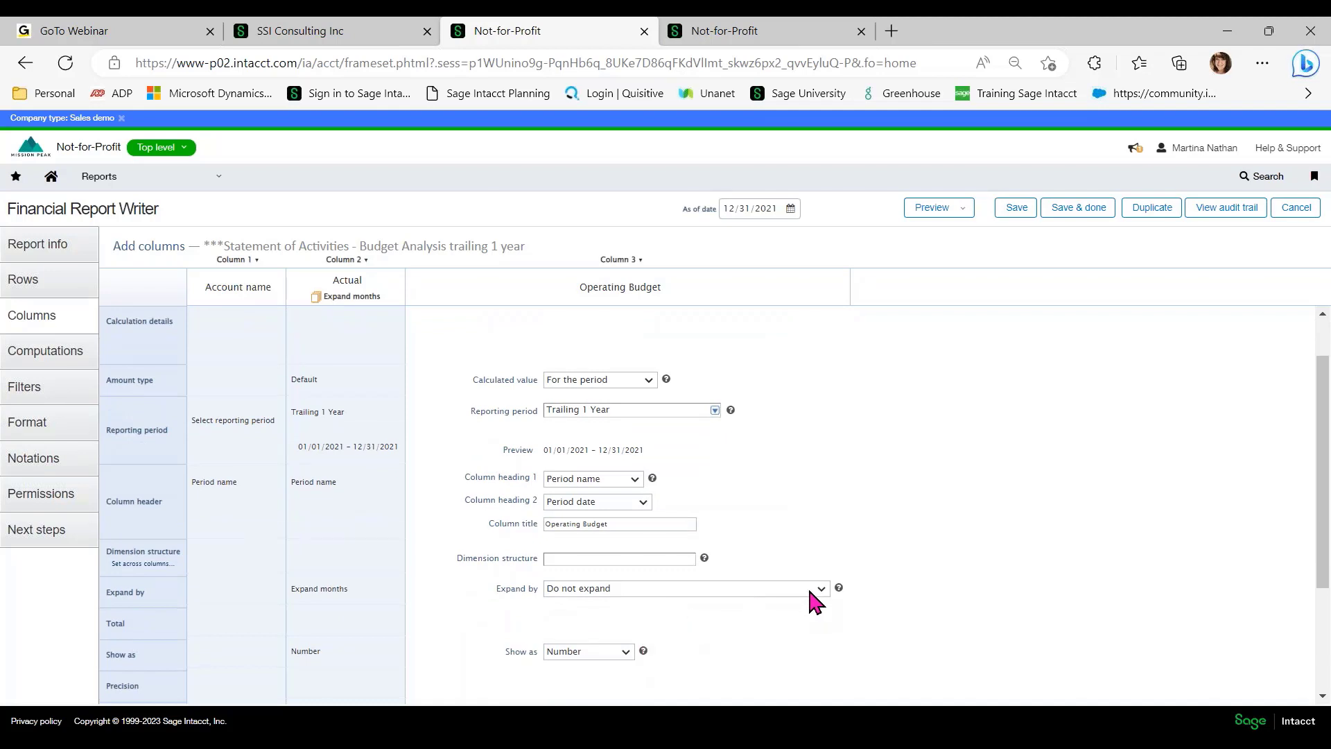
{"action": "left_click", "coordinate": [836, 588]}
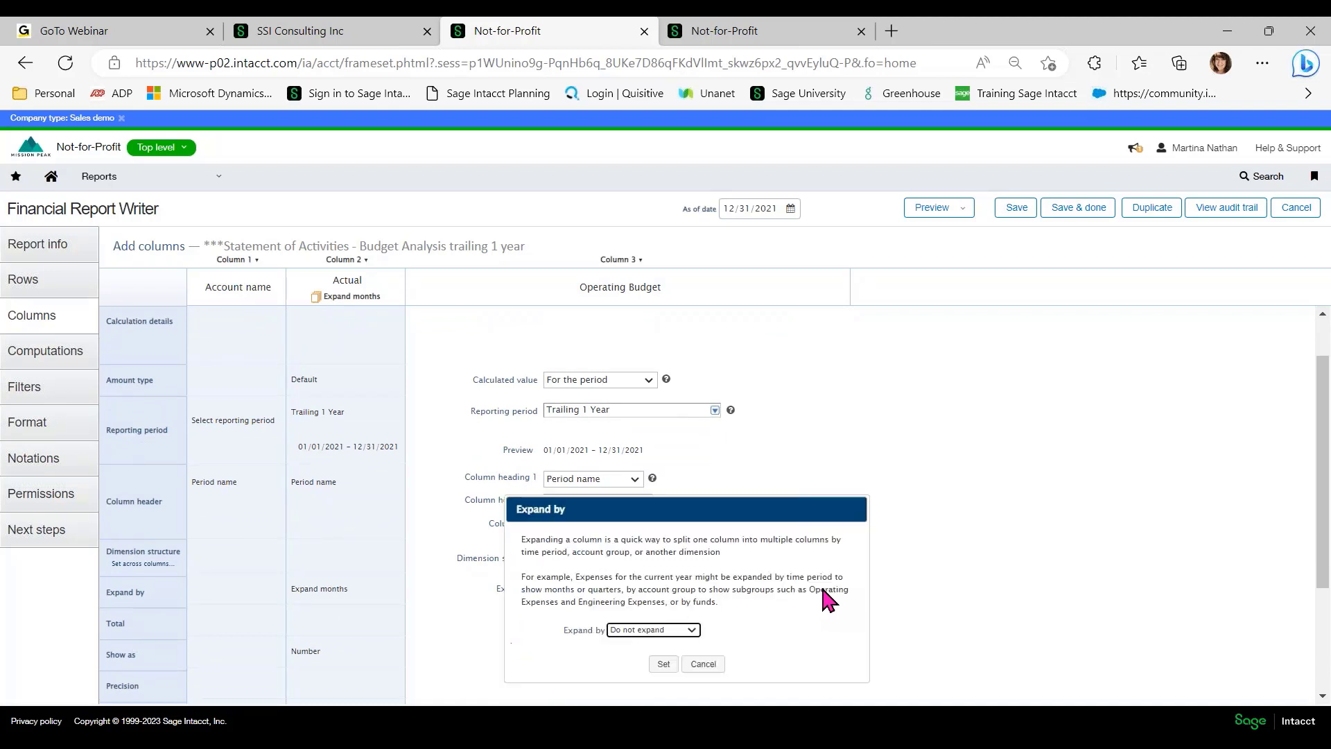
{"action": "left_click", "coordinate": [690, 629]}
{"action": "left_click", "coordinate": [632, 487]}
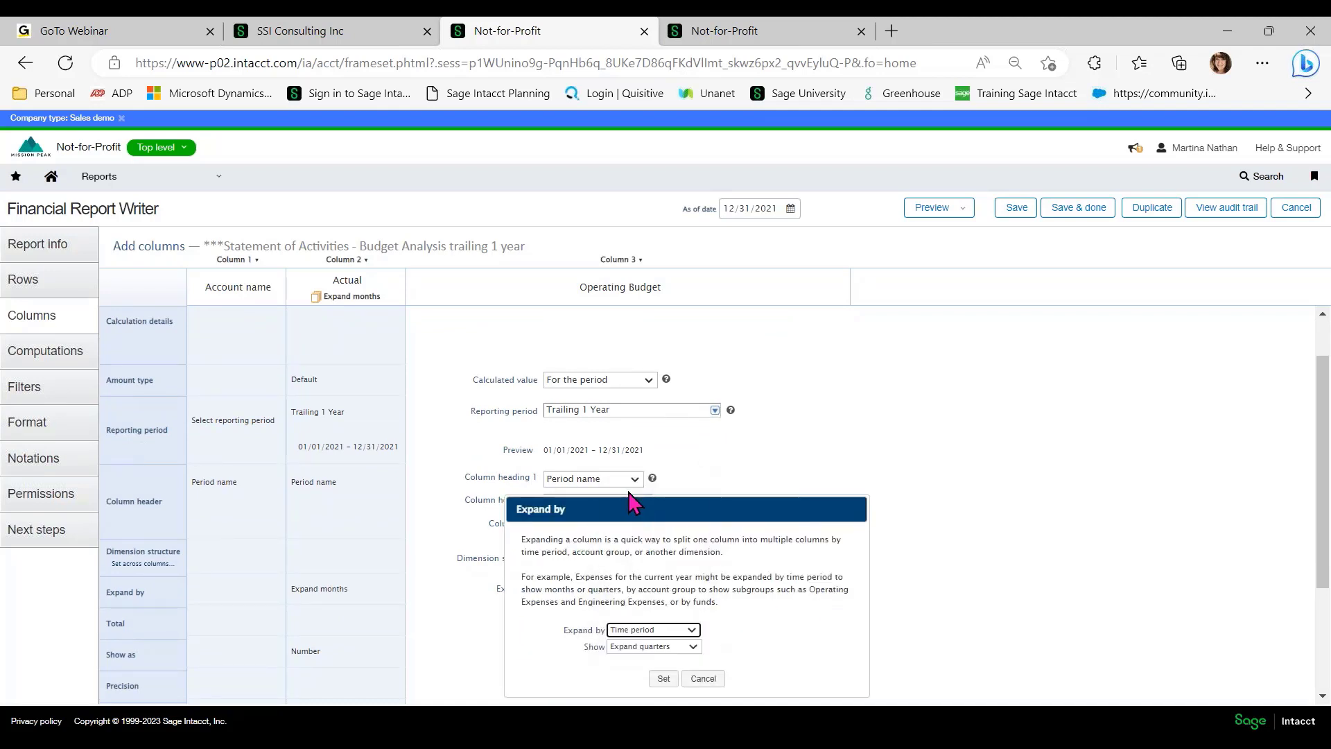
{"action": "left_click", "coordinate": [694, 645]}
{"action": "left_click", "coordinate": [655, 685]}
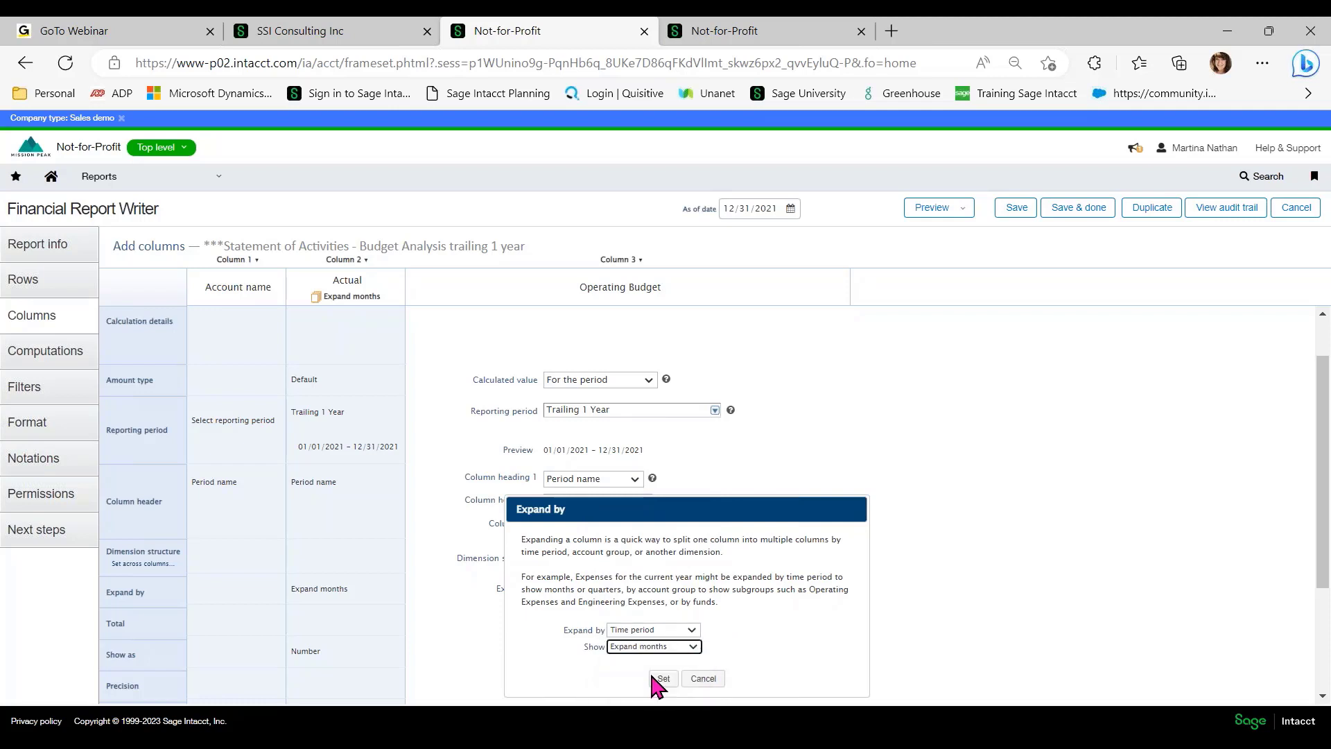
{"action": "left_click", "coordinate": [662, 679]}
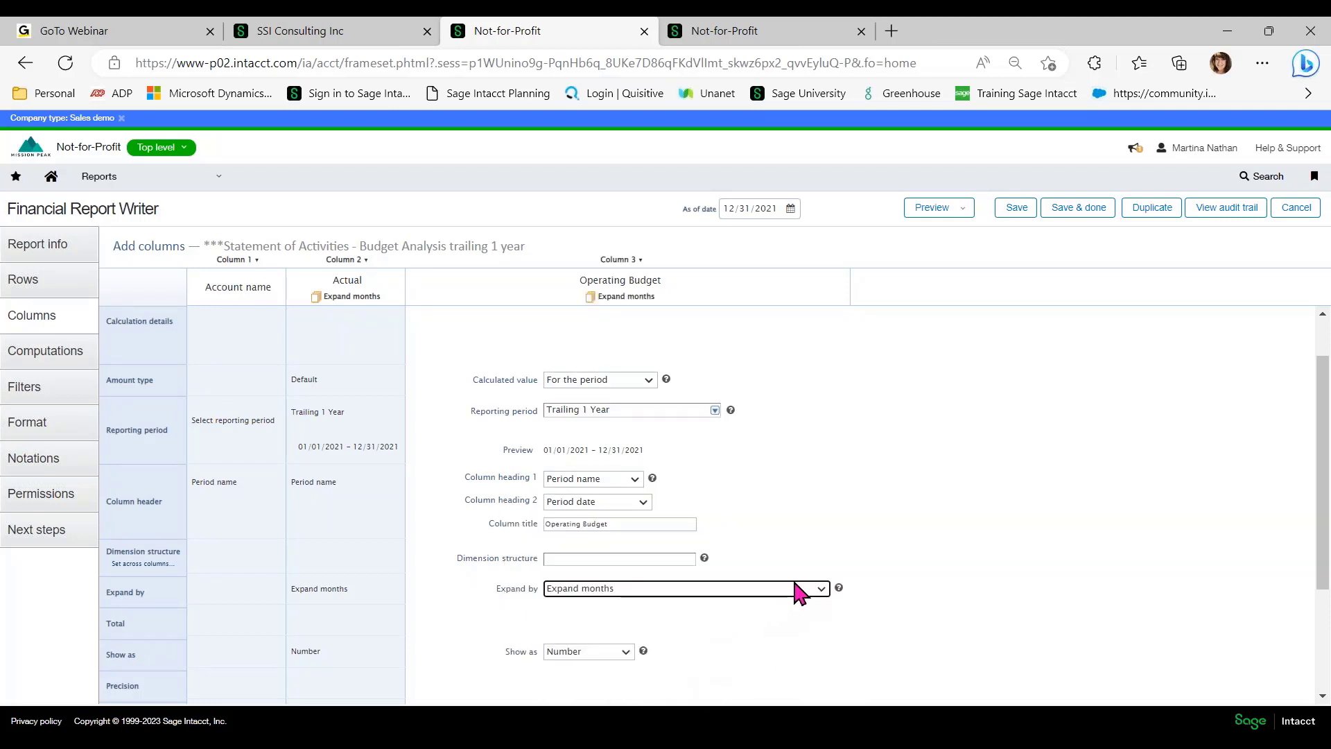
{"action": "scroll", "coordinate": [797, 593], "scroll_direction": "down", "scroll_amount": 3}
{"action": "scroll", "coordinate": [693, 534], "scroll_direction": "up", "scroll_amount": 3}
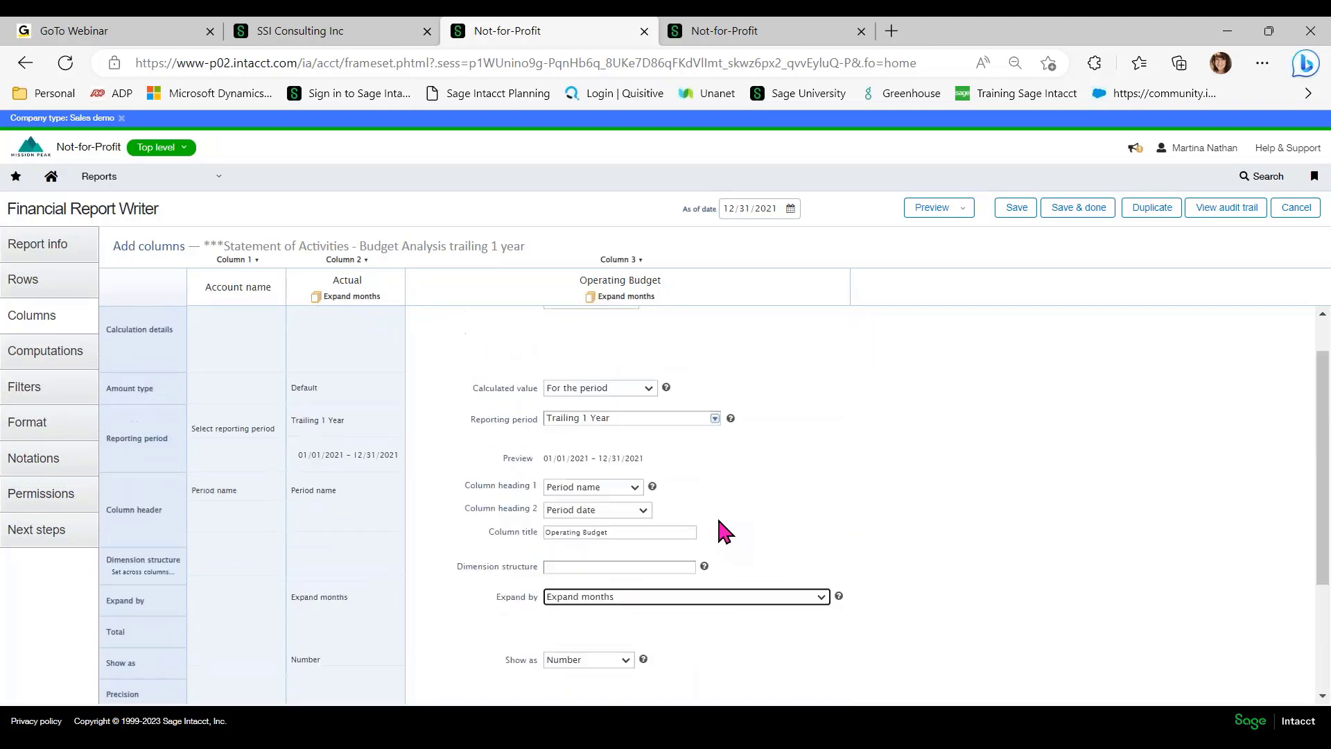
{"action": "scroll", "coordinate": [719, 524], "scroll_direction": "up", "scroll_amount": 1}
{"action": "left_click", "coordinate": [1017, 207]}
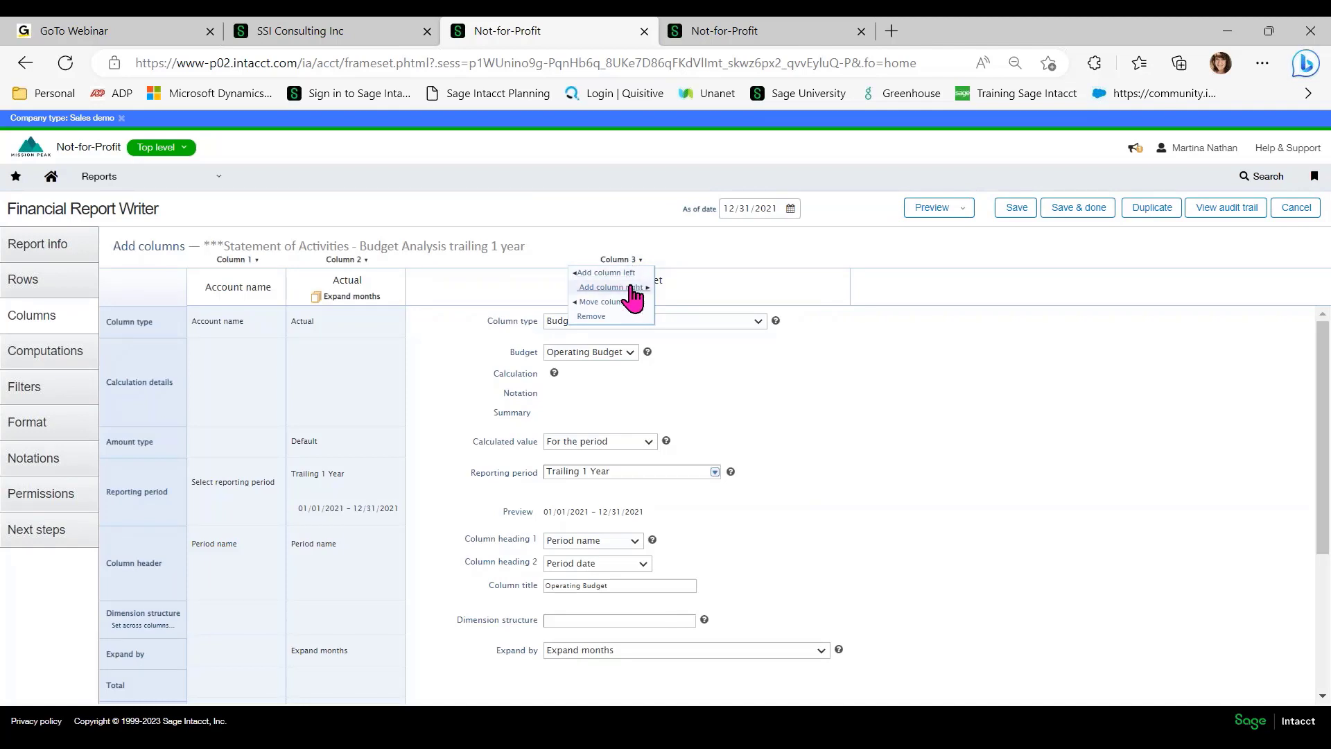
Add a Budget minus actual difference column after the Operating Budget column, with its reporting period set to Trailing 1 Year.
{"action": "left_click", "coordinate": [632, 286]}
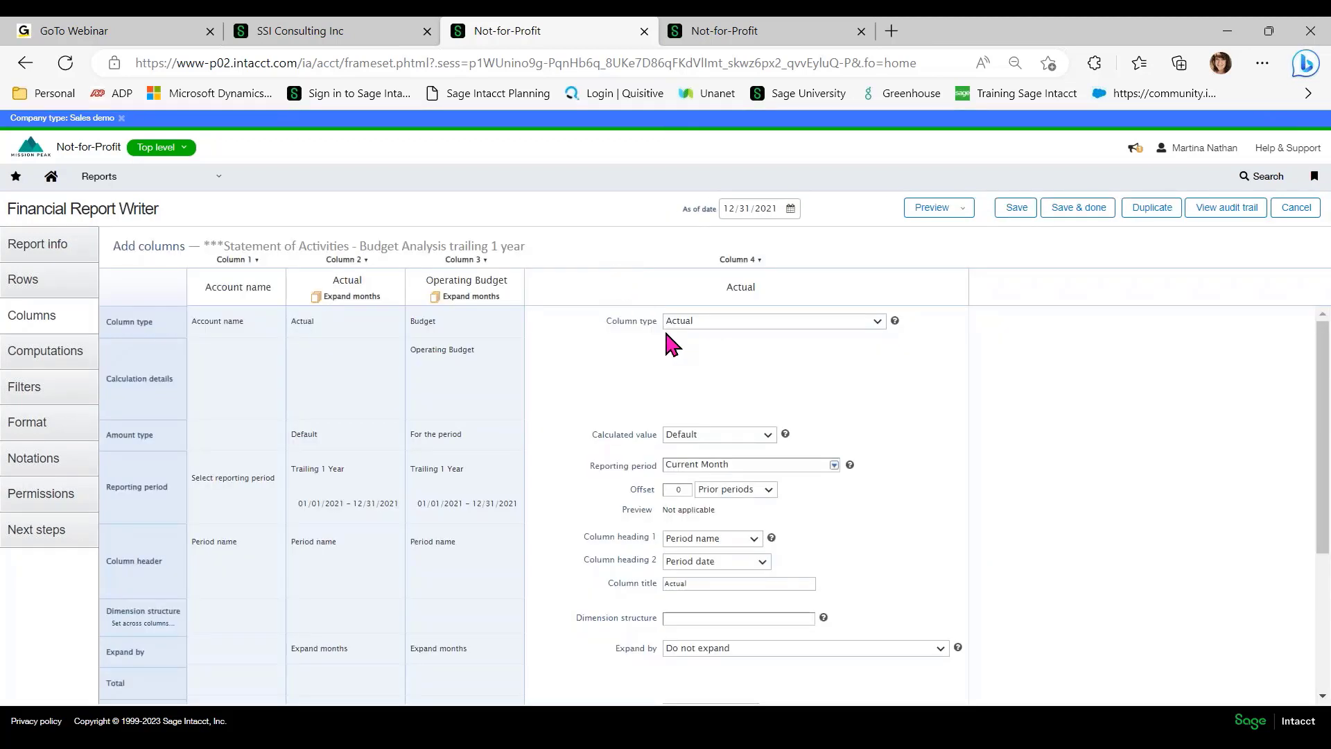
{"action": "left_click", "coordinate": [878, 321]}
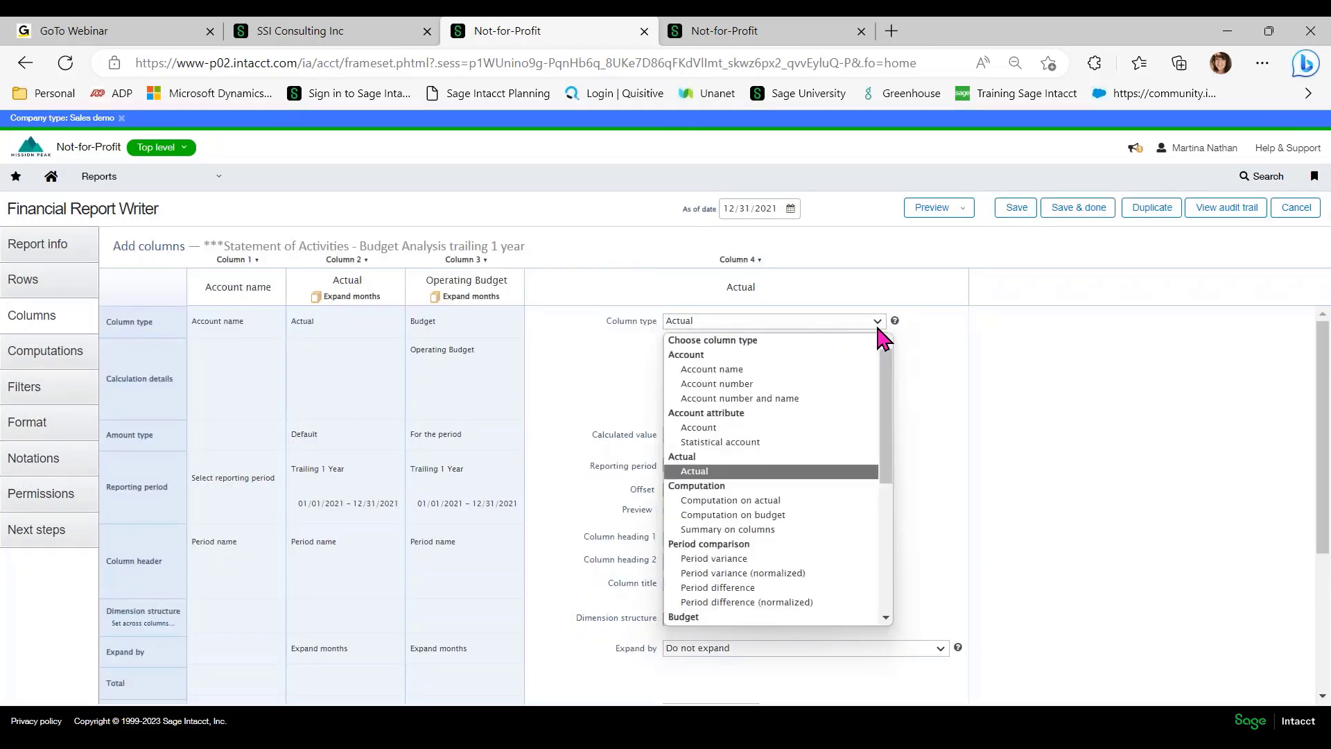
{"action": "scroll", "coordinate": [805, 496], "scroll_direction": "down", "scroll_amount": 3}
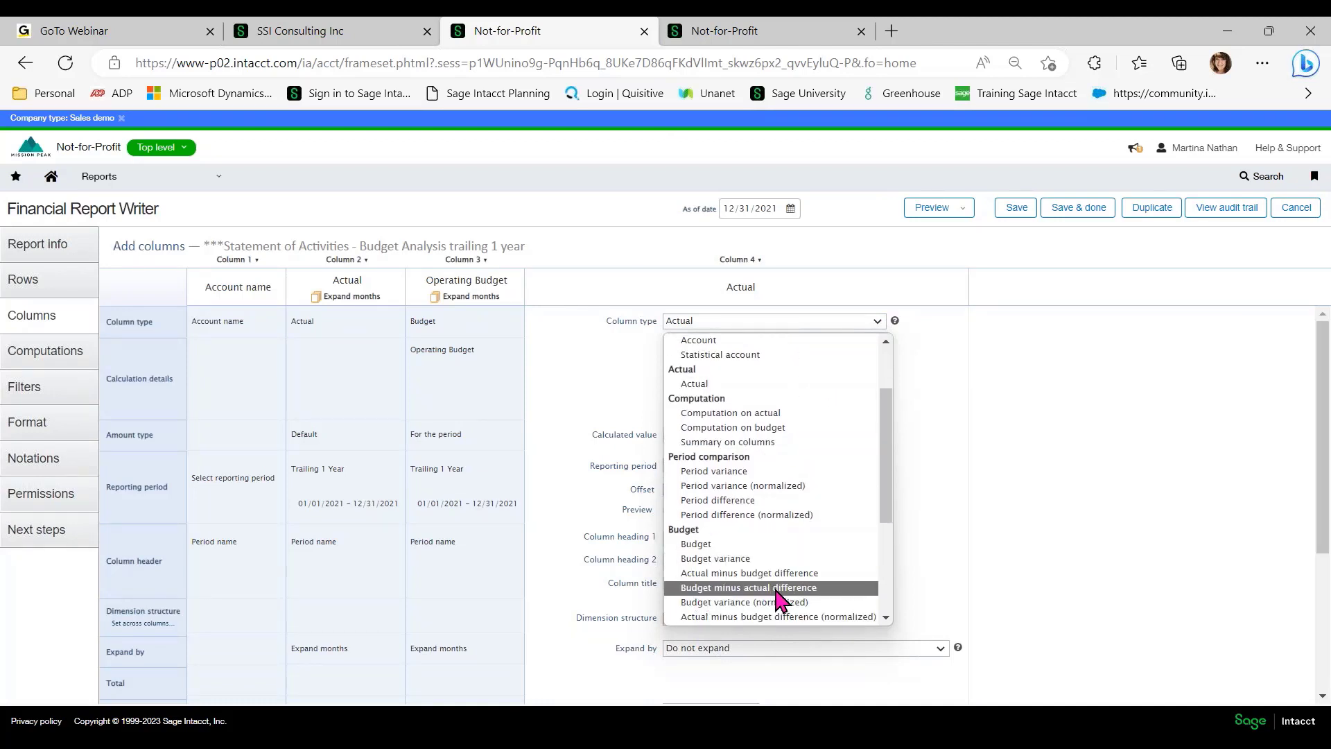
{"action": "left_click", "coordinate": [779, 589]}
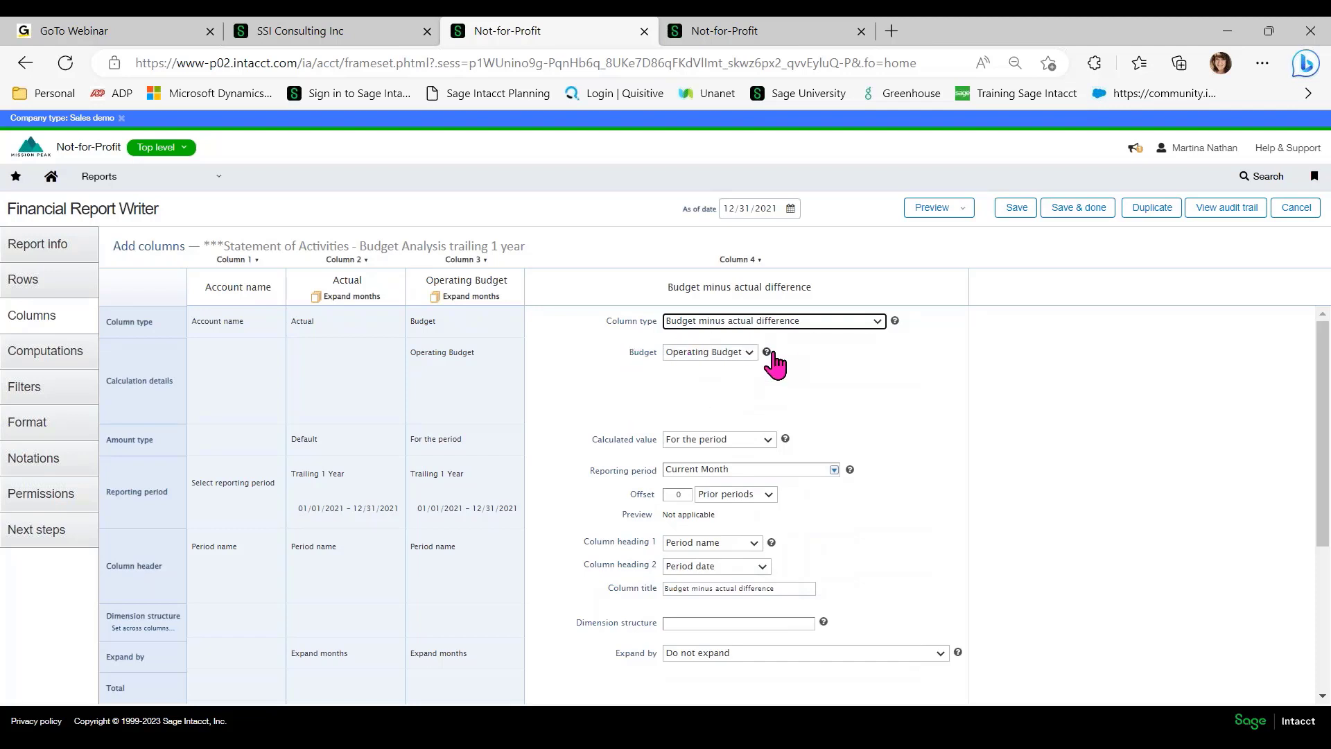
{"action": "left_click", "coordinate": [762, 469]}
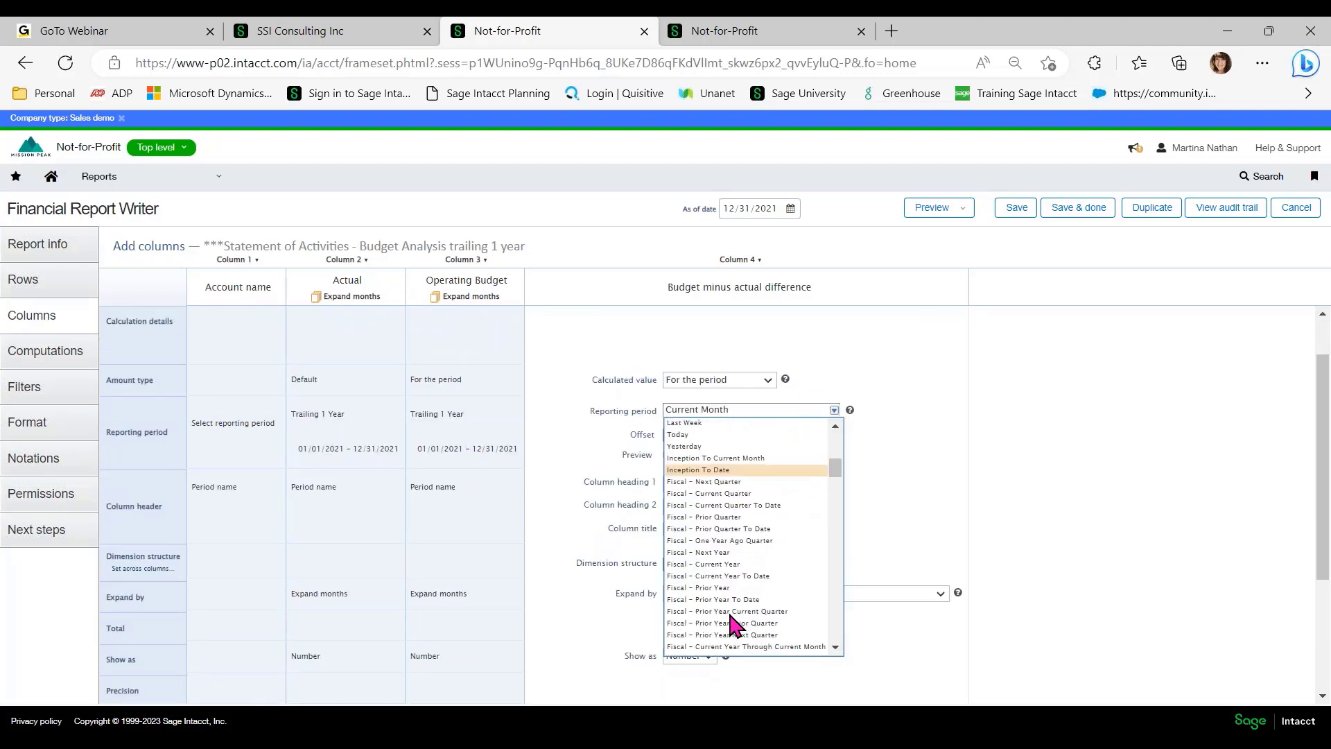
{"action": "scroll", "coordinate": [727, 548], "scroll_direction": "down", "scroll_amount": 5}
{"action": "left_click", "coordinate": [727, 595]}
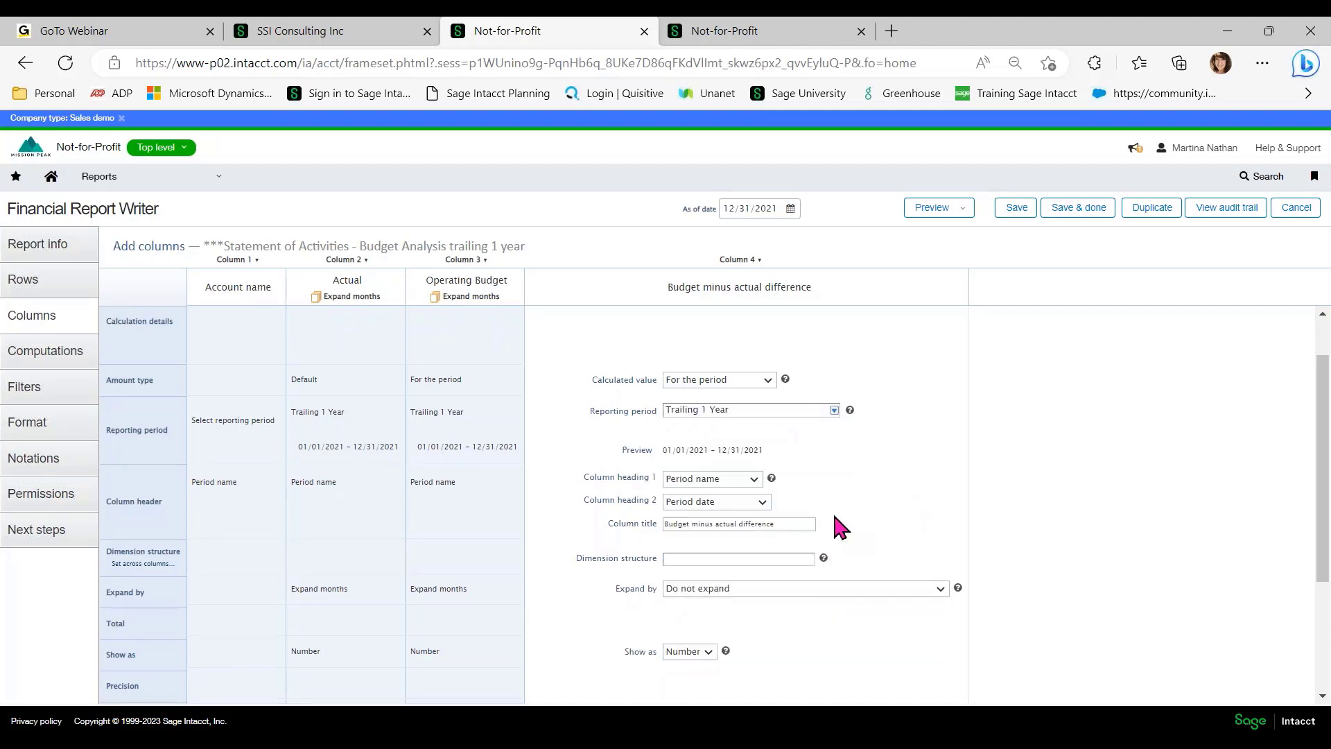
Expand the Budget minus actual difference column by time period, showing months, and save the report.
{"action": "left_click", "coordinate": [724, 594]}
{"action": "left_click", "coordinate": [803, 629]}
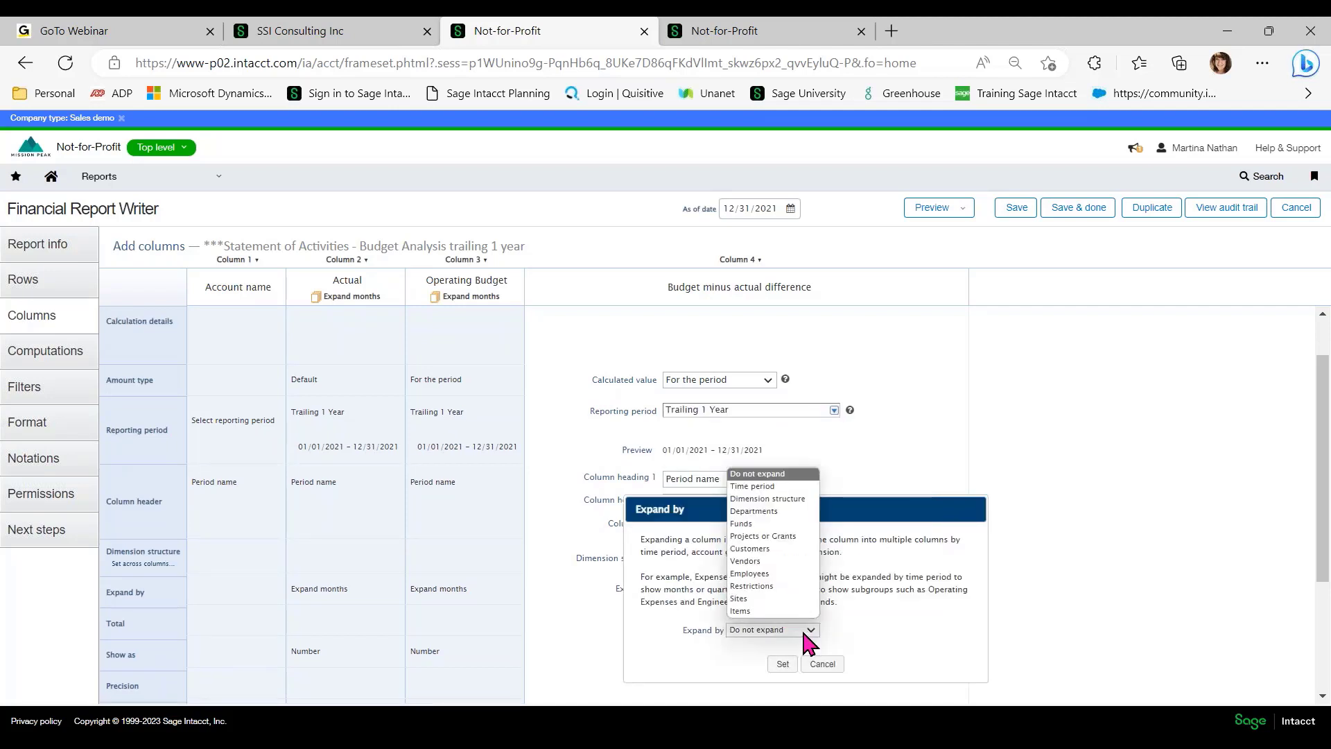
{"action": "left_click", "coordinate": [759, 486]}
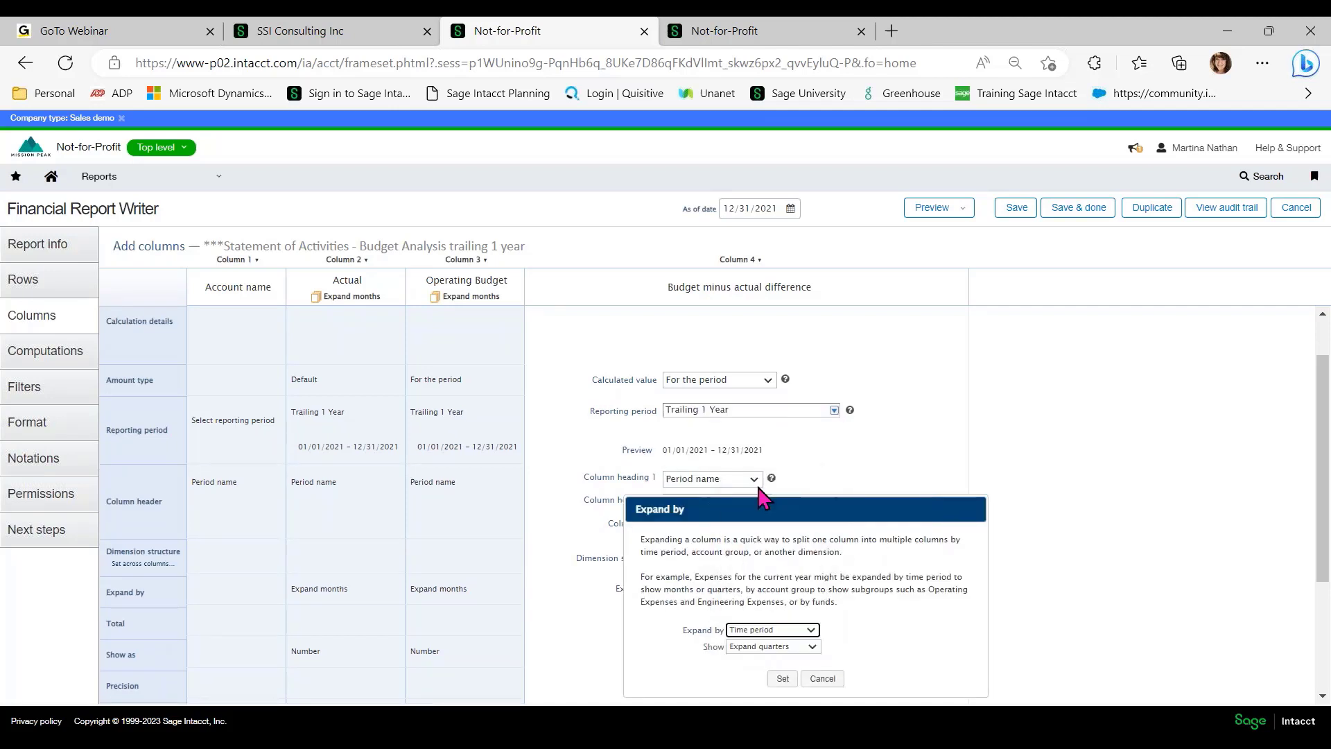
{"action": "left_click", "coordinate": [811, 645]}
{"action": "left_click", "coordinate": [759, 676]}
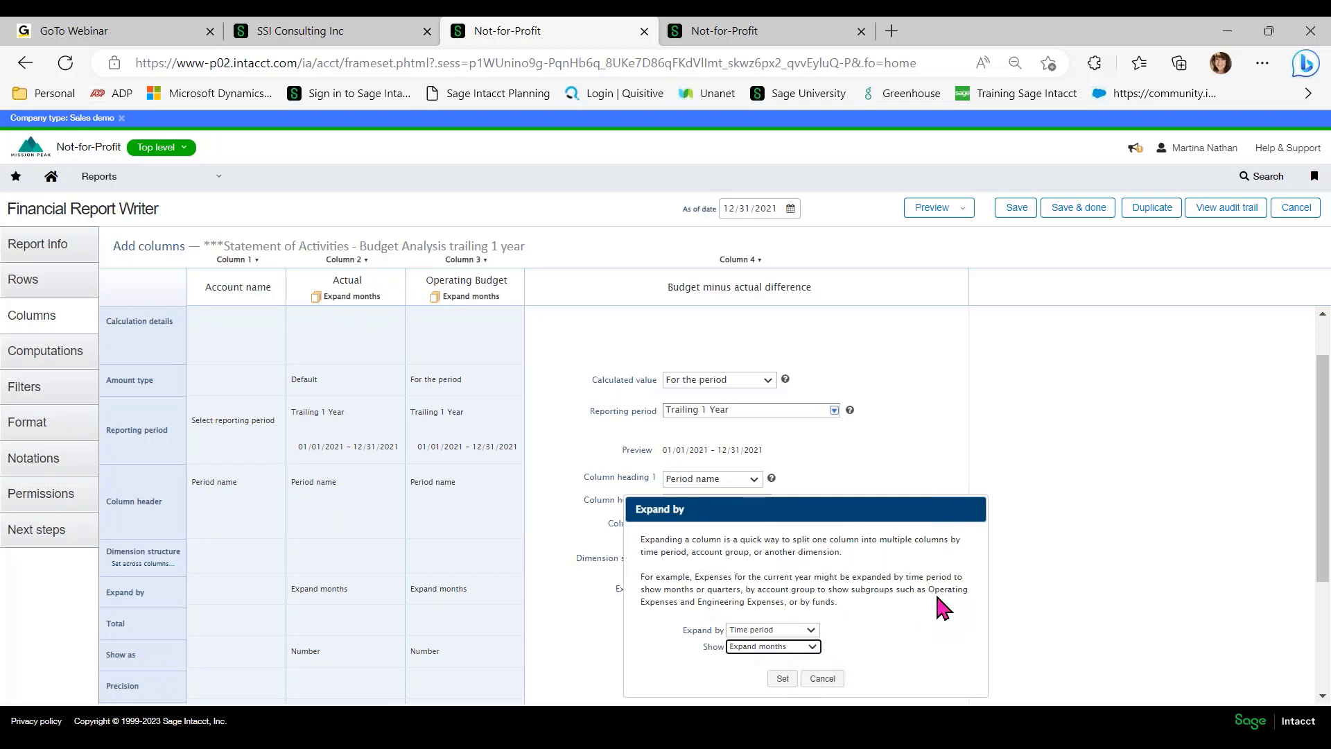
{"action": "left_click", "coordinate": [781, 679]}
{"action": "scroll", "coordinate": [916, 548], "scroll_direction": "down", "scroll_amount": 3}
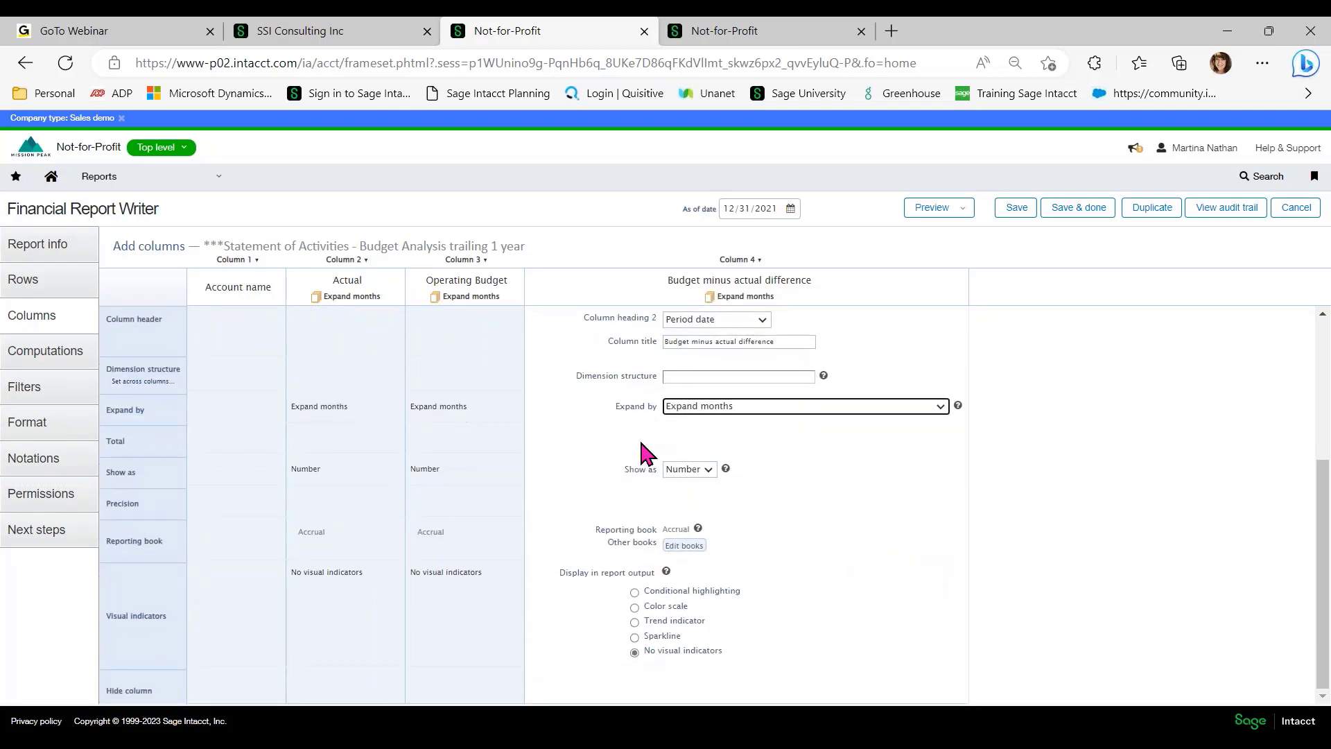
{"action": "scroll", "coordinate": [976, 391], "scroll_direction": "up", "scroll_amount": 4}
{"action": "left_click", "coordinate": [1016, 208]}
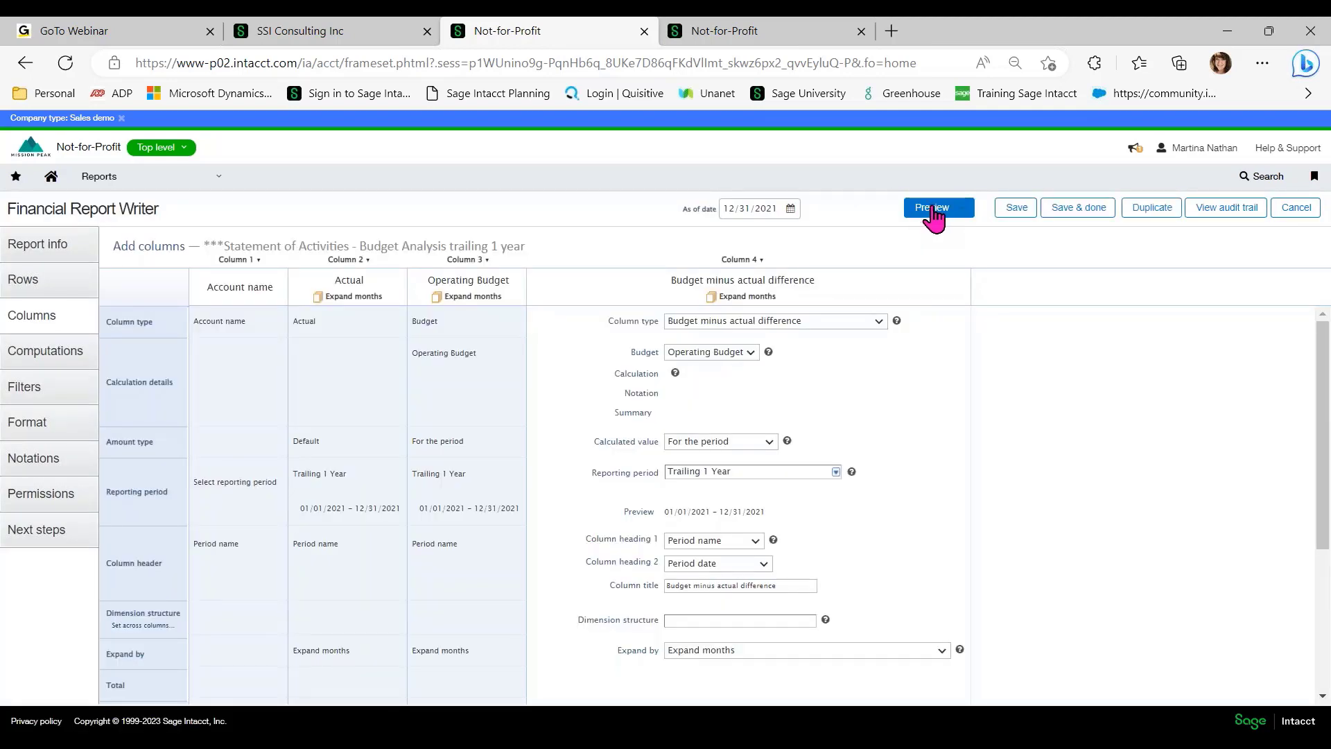
Preview the report as a live HTML report and review the actual, budget and difference columns across all months.
{"action": "left_click", "coordinate": [963, 214]}
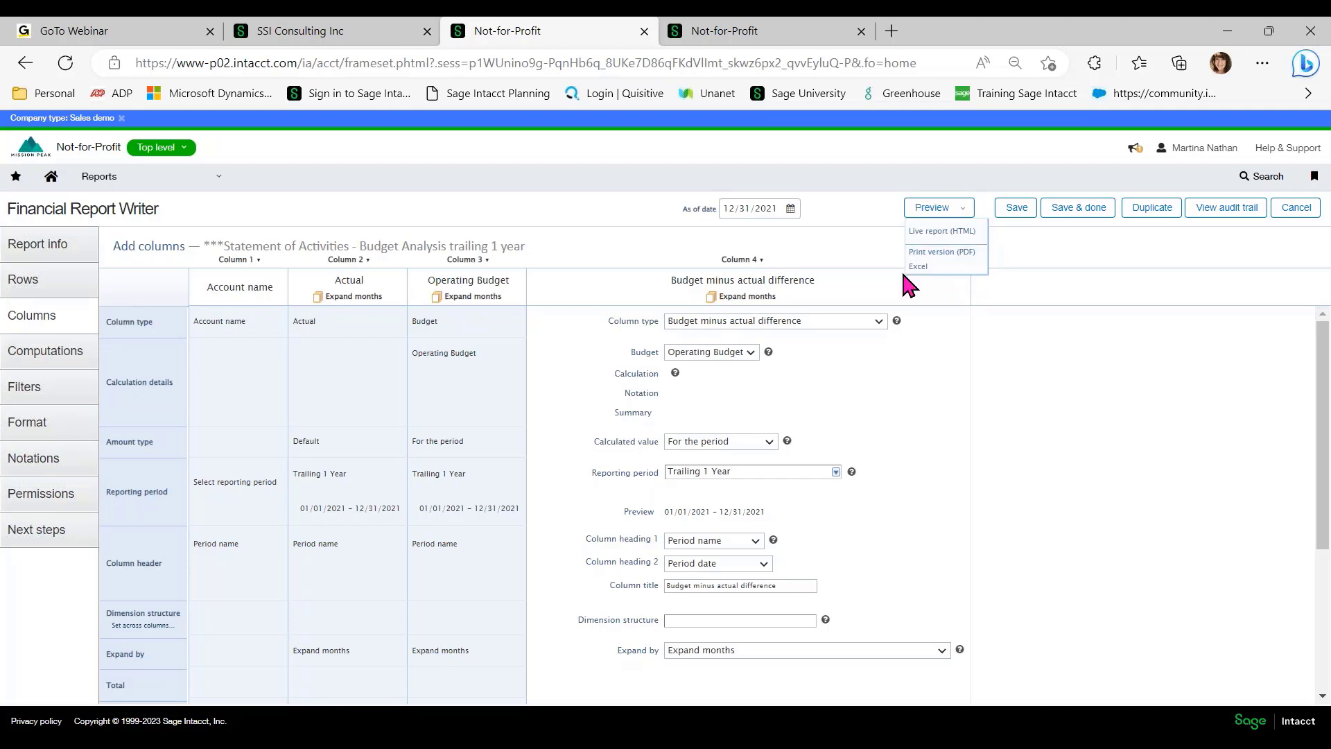
{"action": "left_click", "coordinate": [932, 231]}
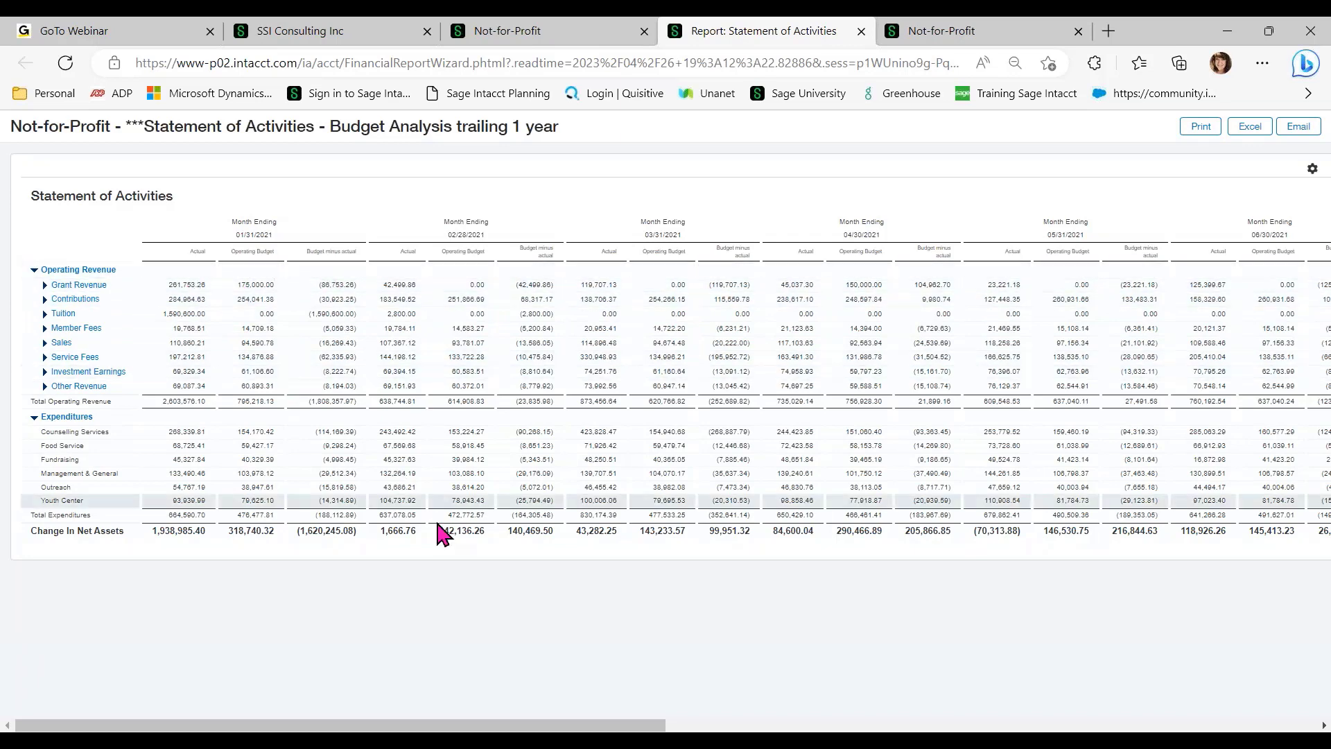
{"action": "left_click_drag", "start_coordinate": [652, 728], "coordinate": [1312, 725]}
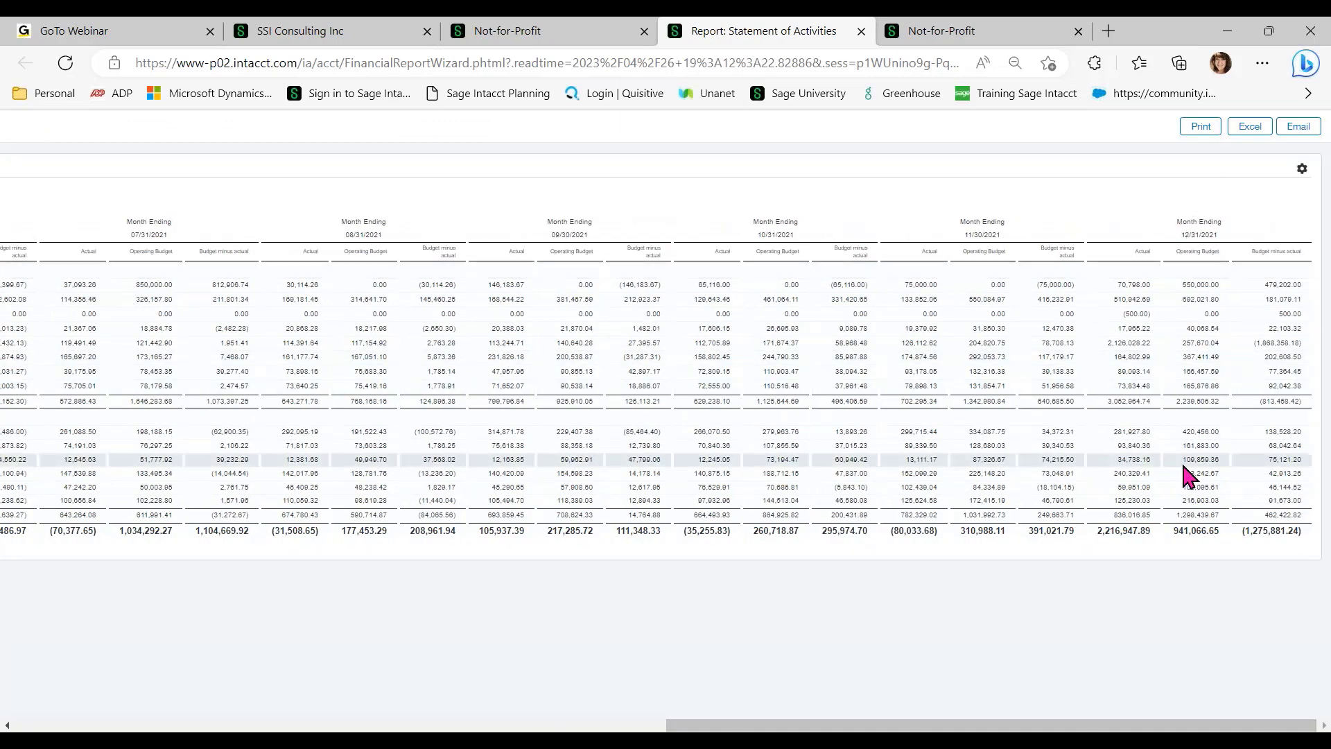
{"action": "left_click_drag", "start_coordinate": [1225, 727], "coordinate": [574, 726]}
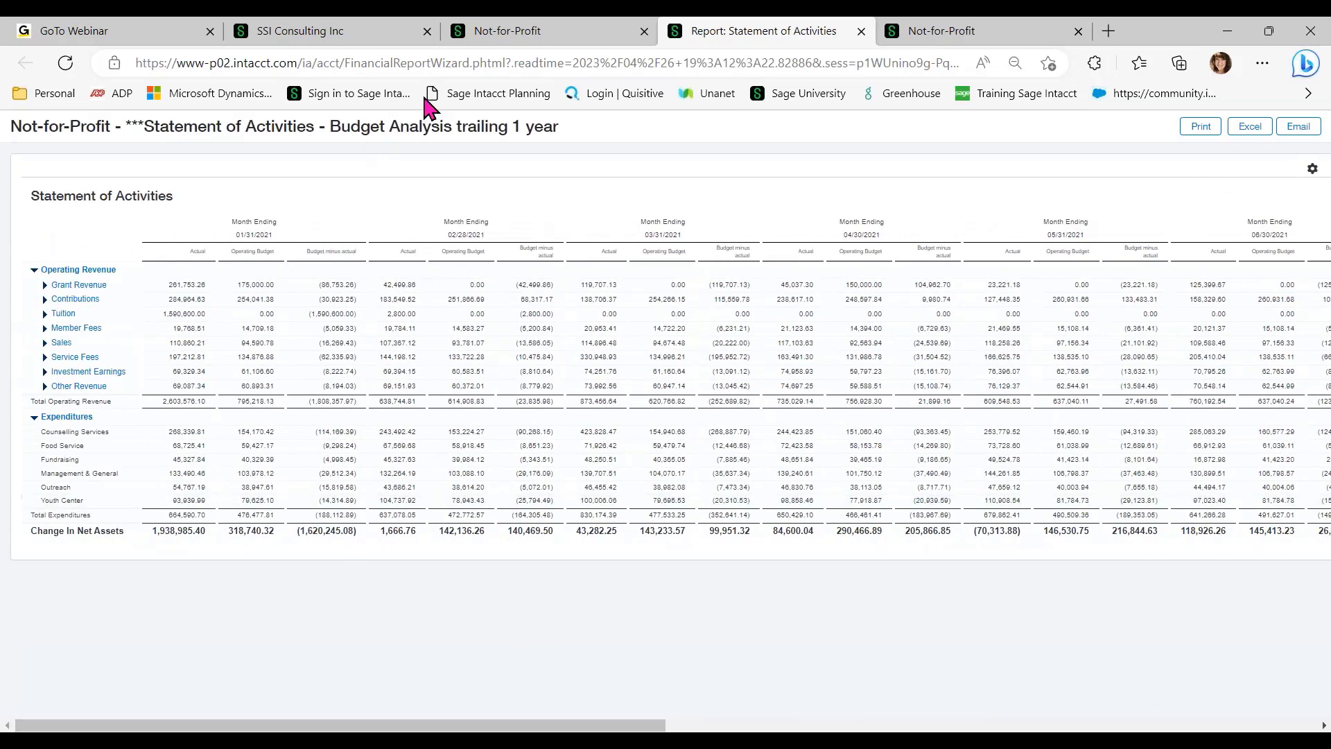
Return to the report writer's next steps and choose Budget:Budget Analysis as the dashboard to add this report to.
{"action": "left_click", "coordinate": [555, 31]}
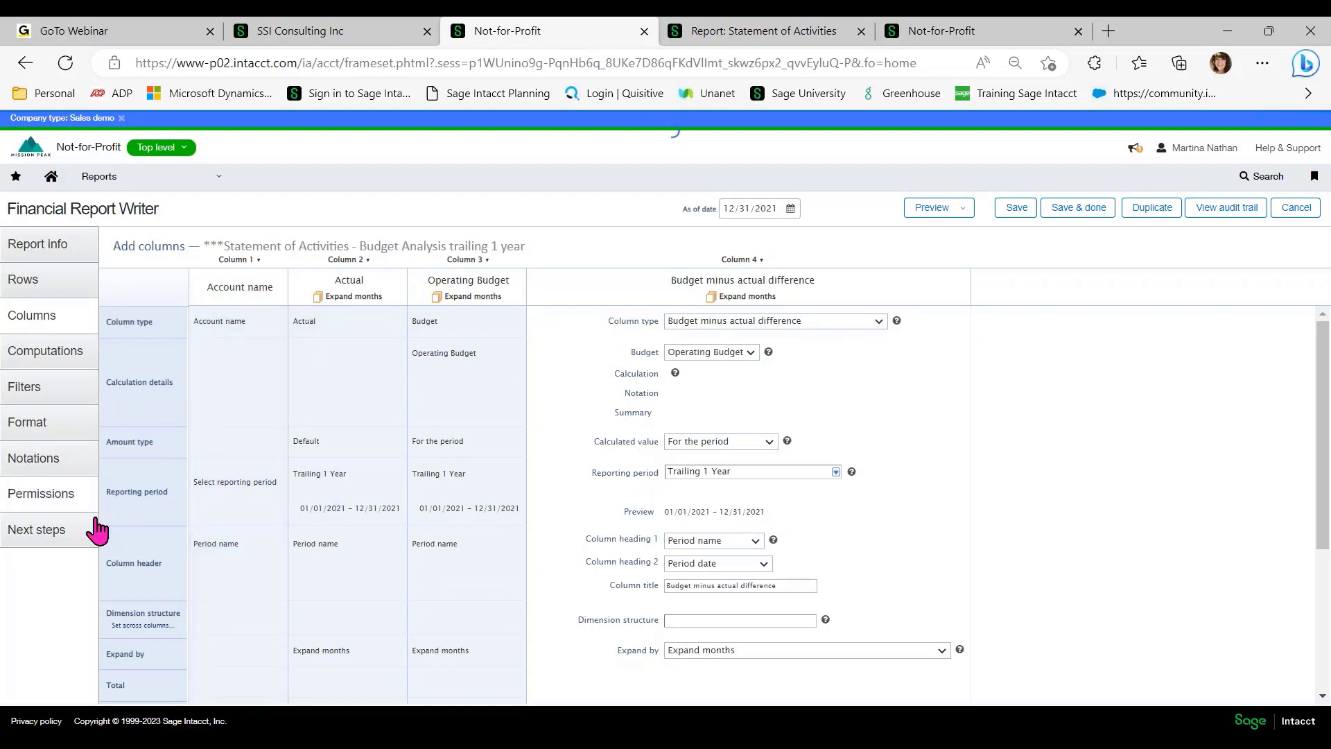
{"action": "left_click", "coordinate": [40, 537]}
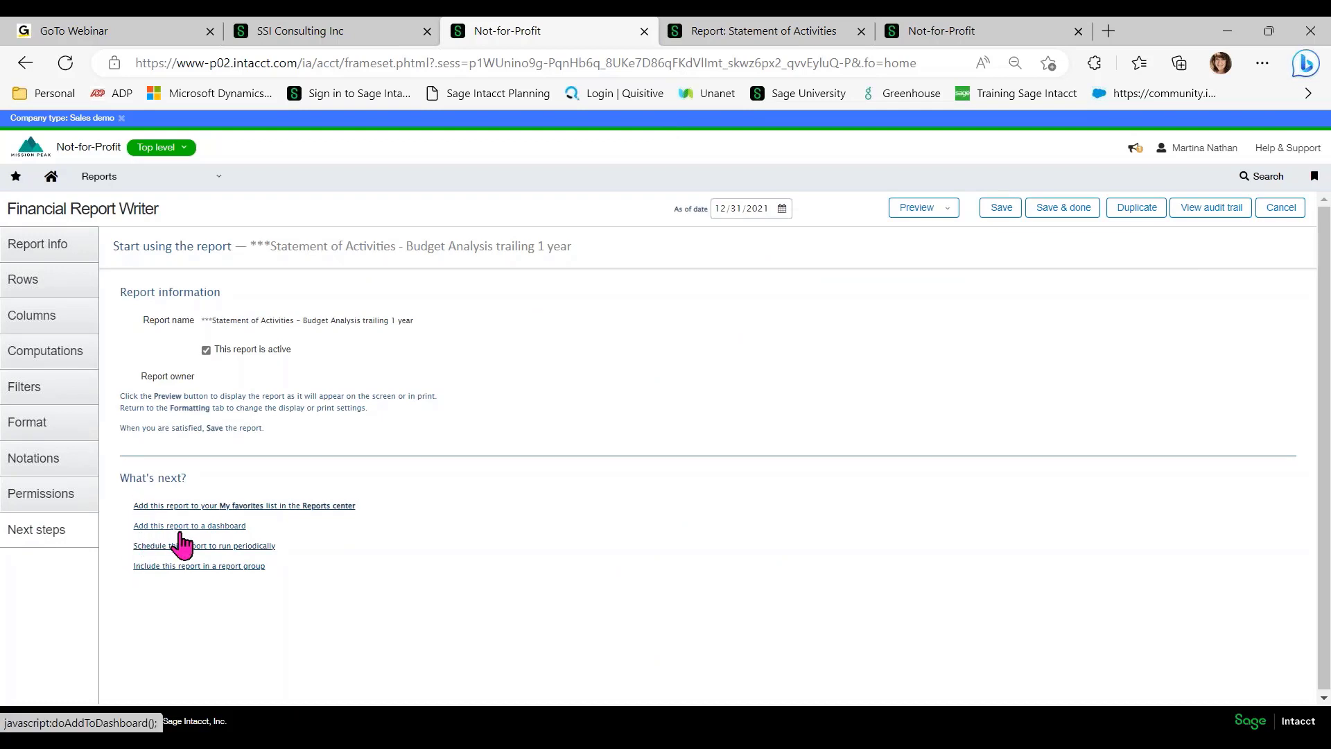
{"action": "left_click", "coordinate": [201, 528]}
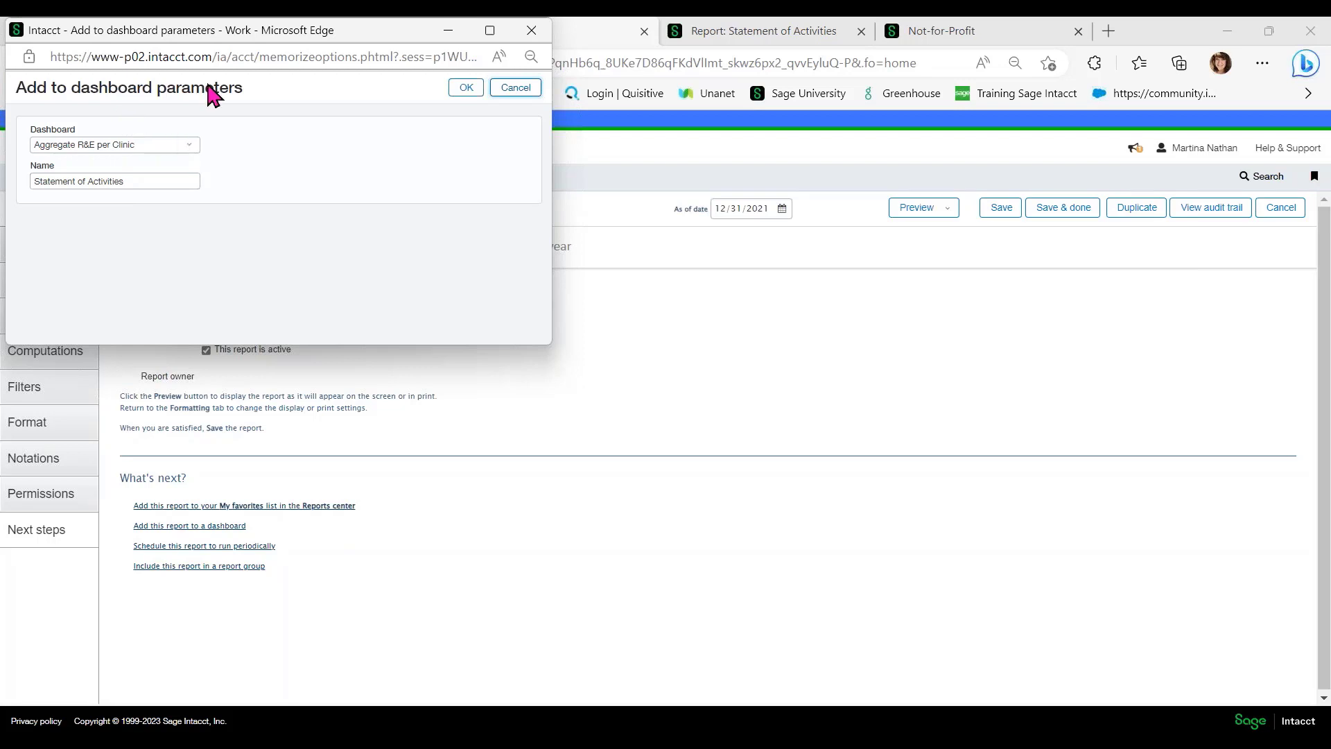
{"action": "left_click_drag", "start_coordinate": [251, 27], "coordinate": [468, 115]}
{"action": "left_click", "coordinate": [409, 234]}
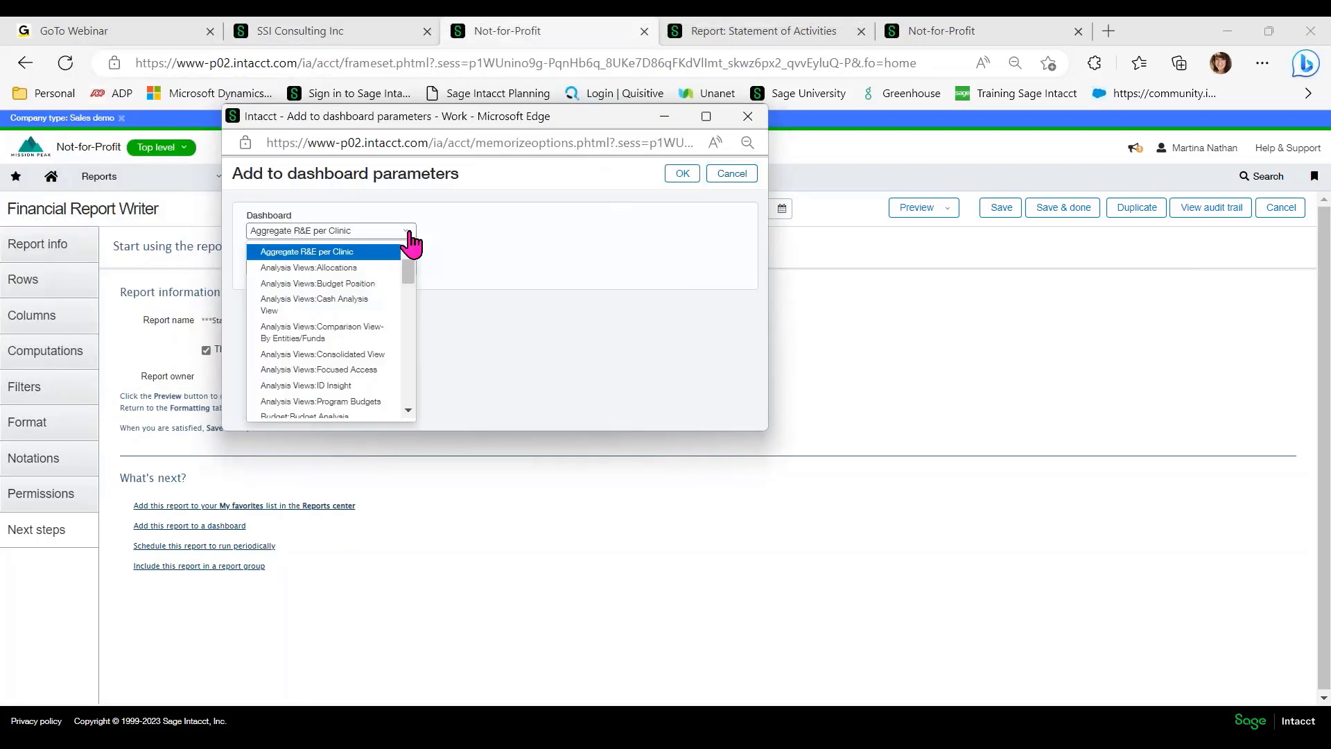
{"action": "scroll", "coordinate": [330, 350], "scroll_direction": "down", "scroll_amount": 1}
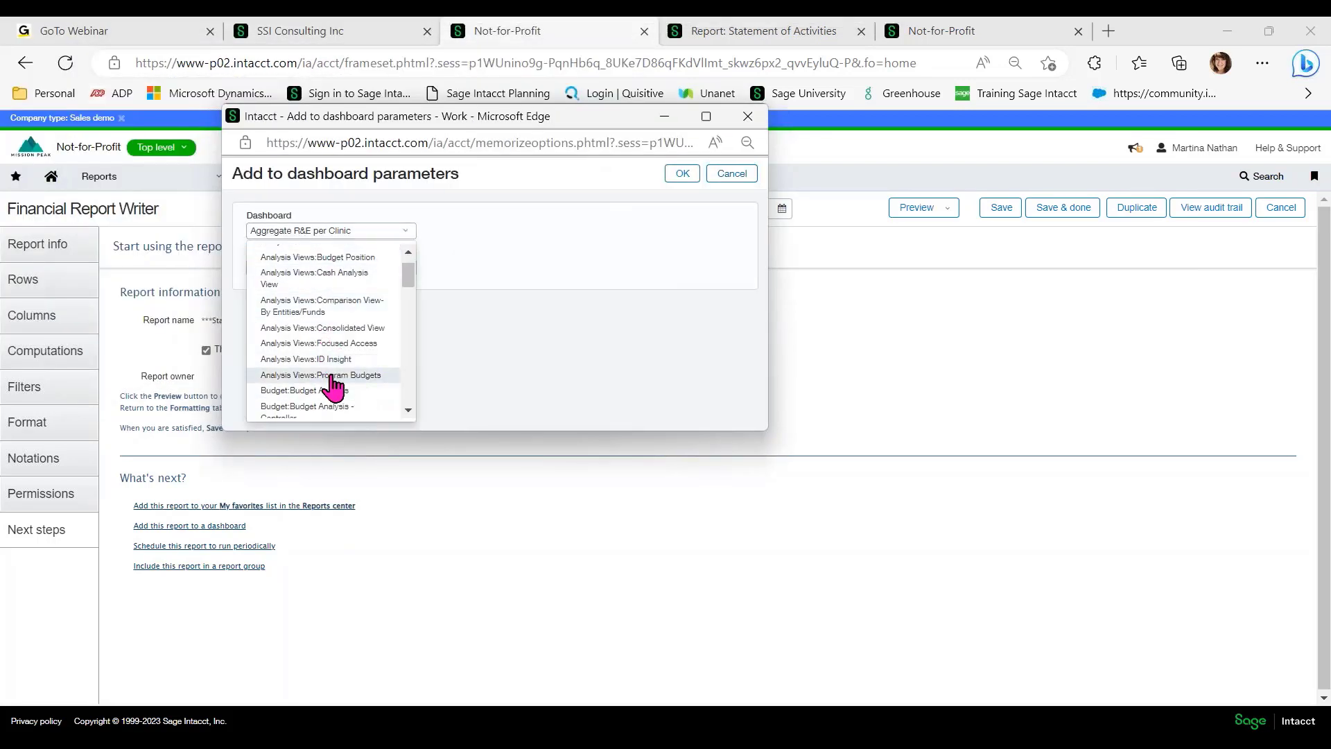
{"action": "scroll", "coordinate": [346, 357], "scroll_direction": "down", "scroll_amount": 1}
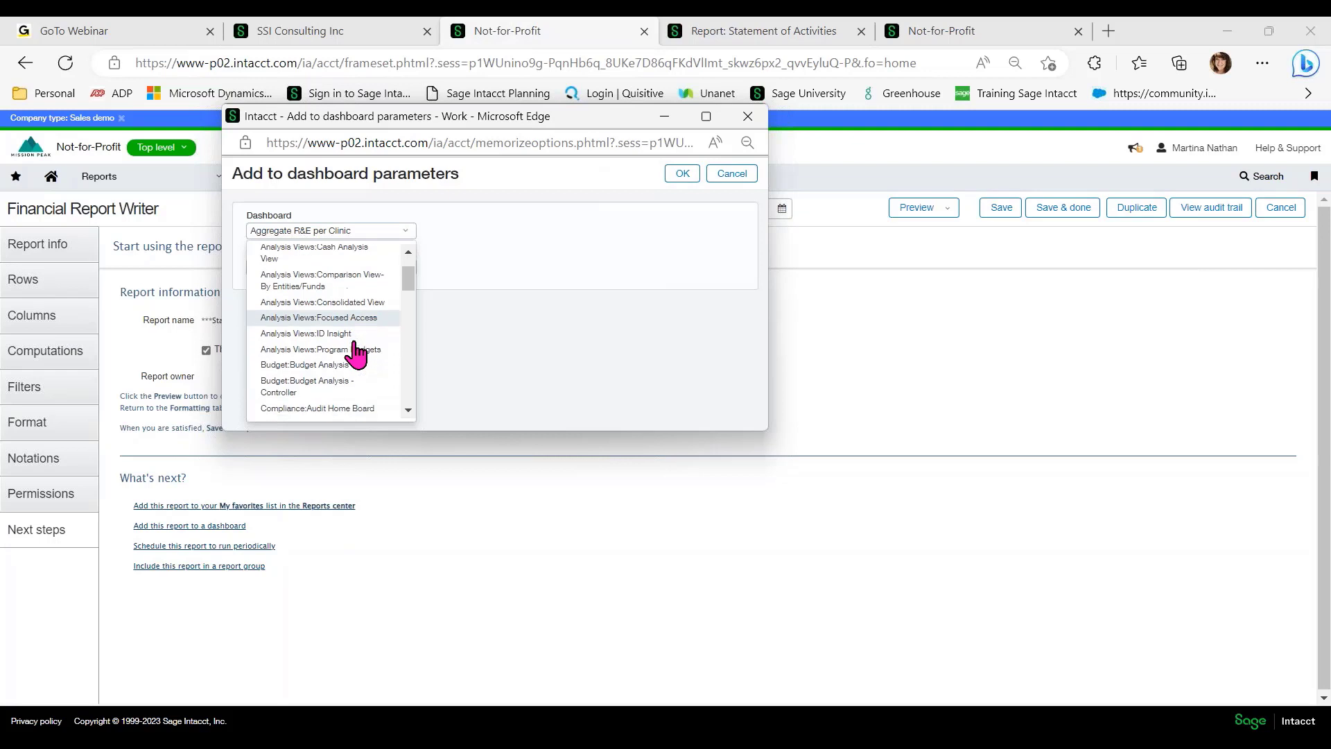
{"action": "left_click", "coordinate": [305, 365]}
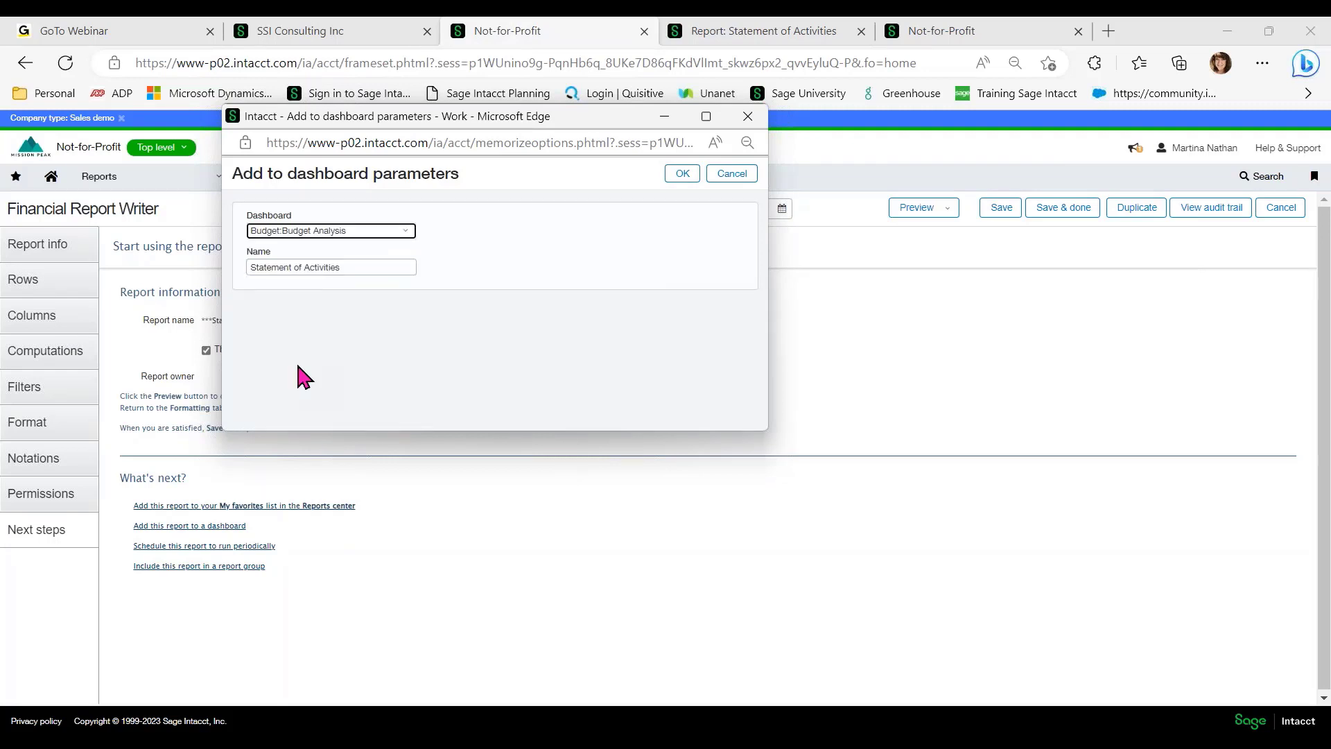
Name the dashboard entry "***Statement of Activities - Budget Analysis trailing 1 year" and add the report to the dashboard.
{"action": "left_click", "coordinate": [346, 268]}
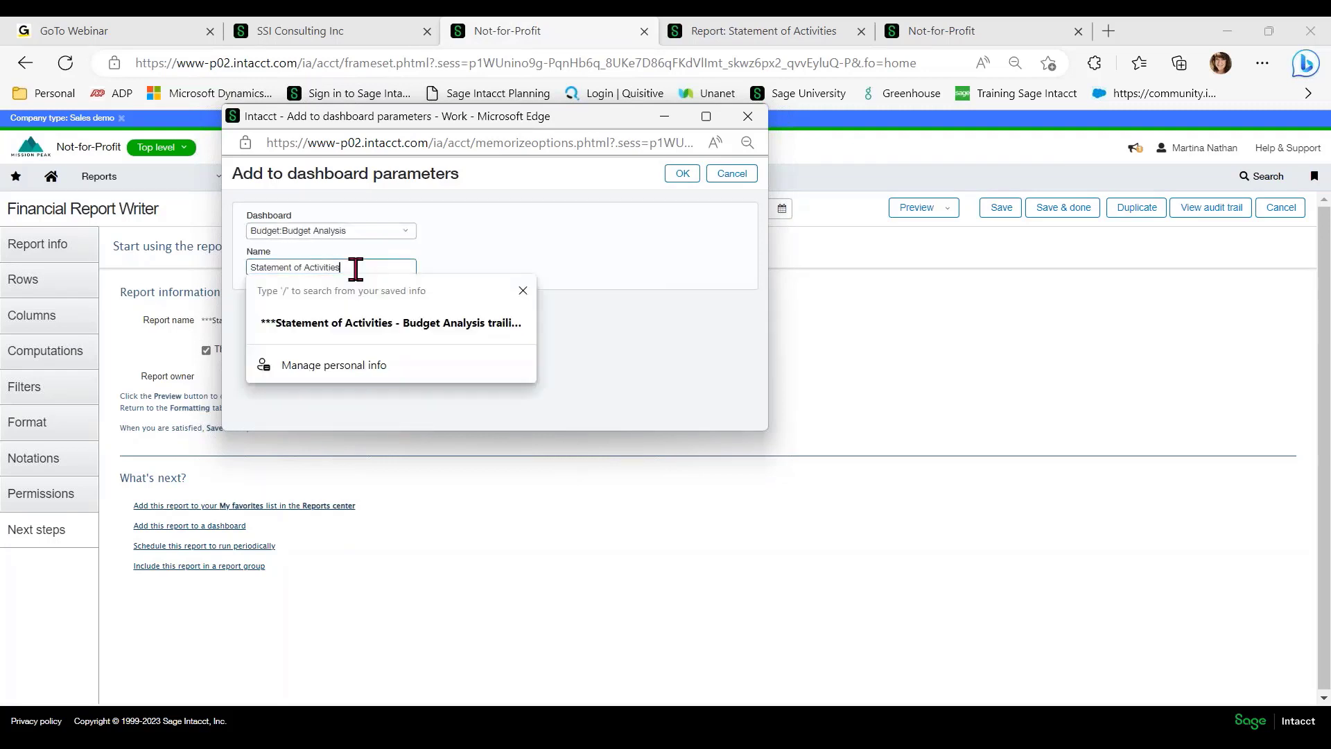
{"action": "left_click", "coordinate": [413, 323]}
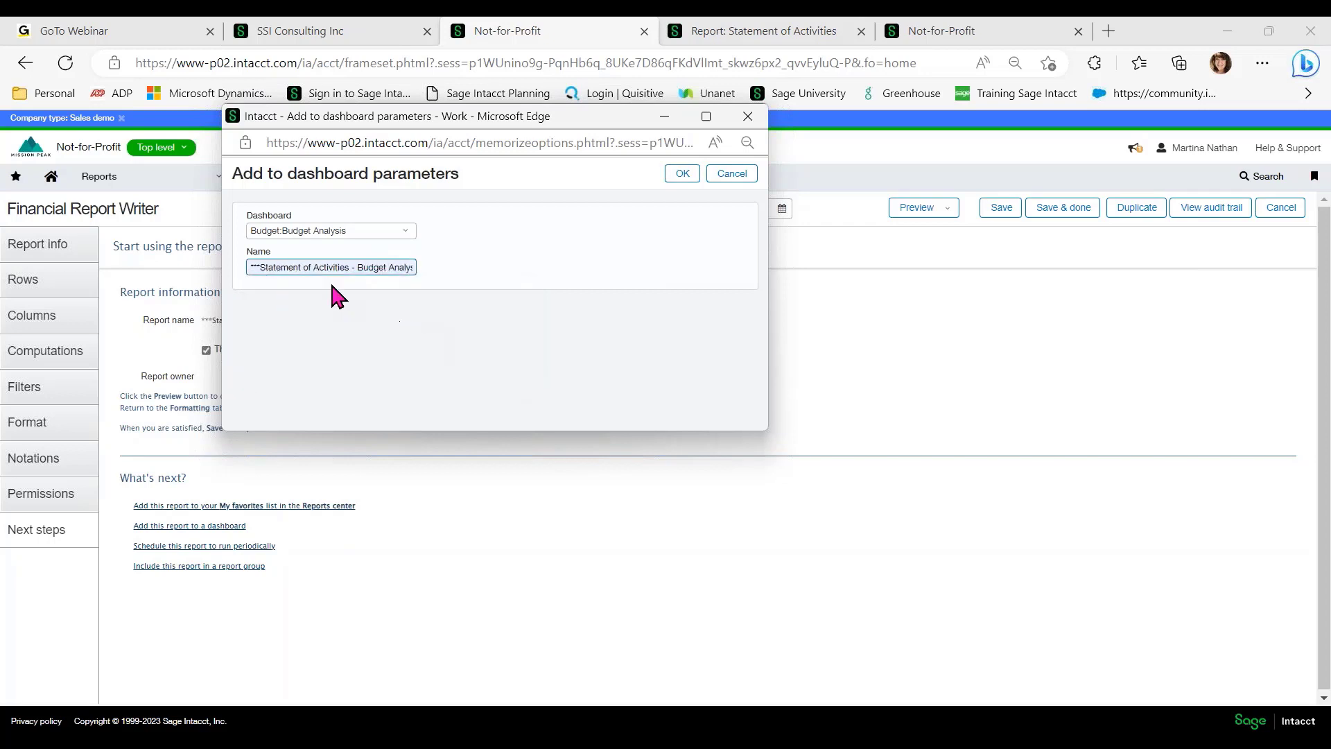
{"action": "left_click", "coordinate": [682, 174]}
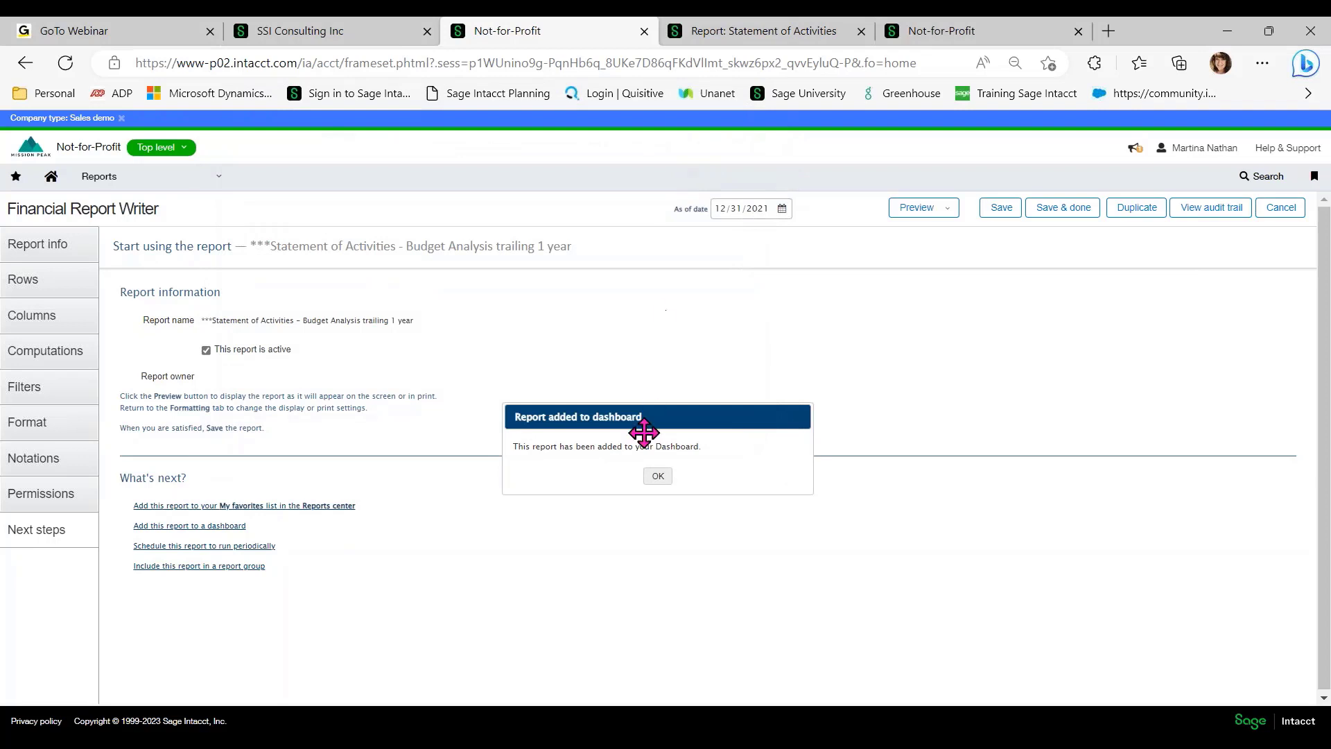
{"action": "left_click", "coordinate": [658, 476]}
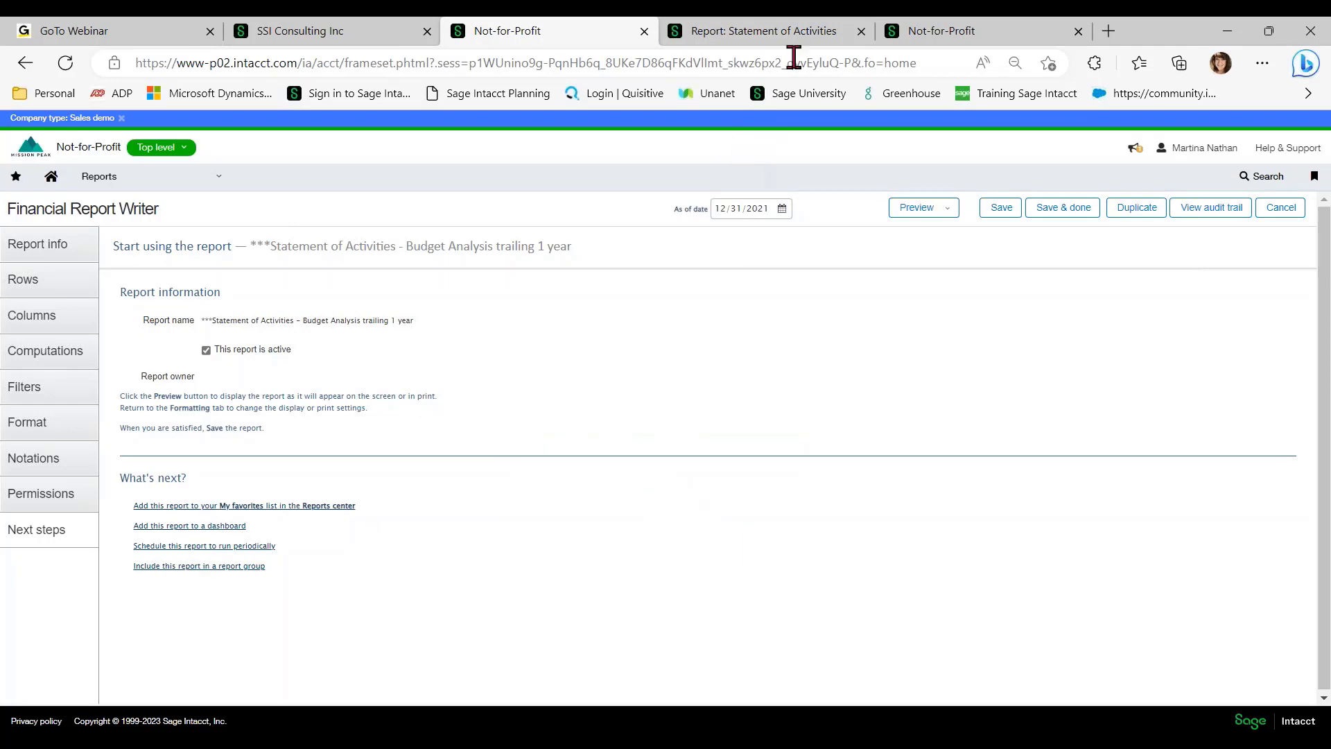
Open the Budget Analysis dashboard from the Budget dashboards and look over the added Statement of Activities report.
{"action": "left_click", "coordinate": [912, 39]}
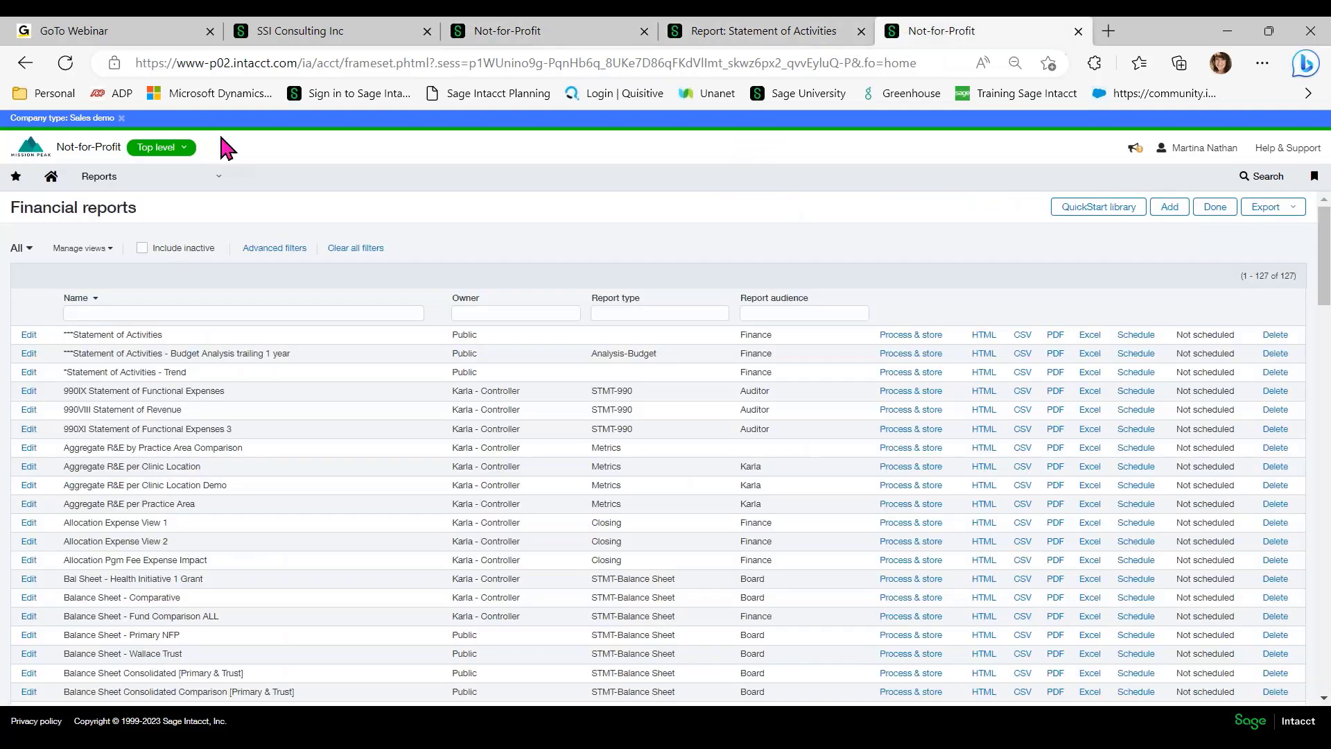
{"action": "left_click", "coordinate": [96, 182]}
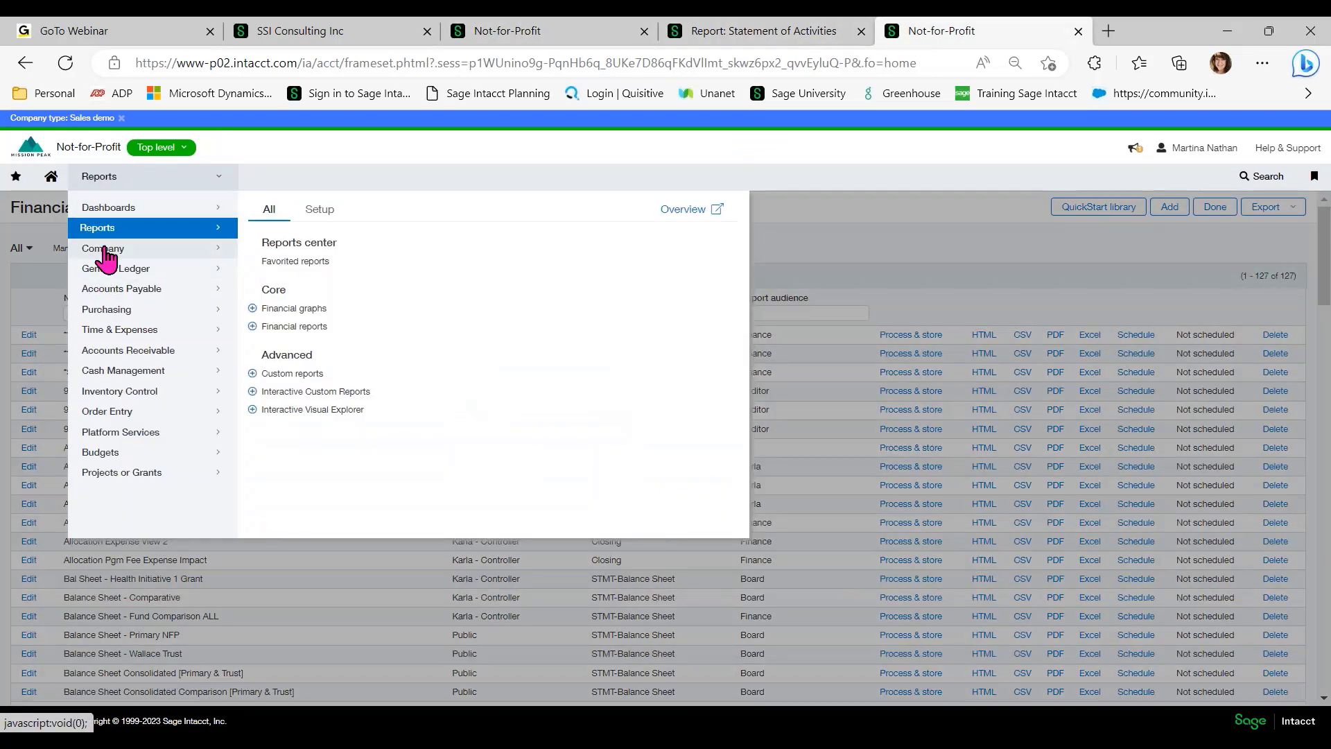
{"action": "left_click", "coordinate": [105, 210]}
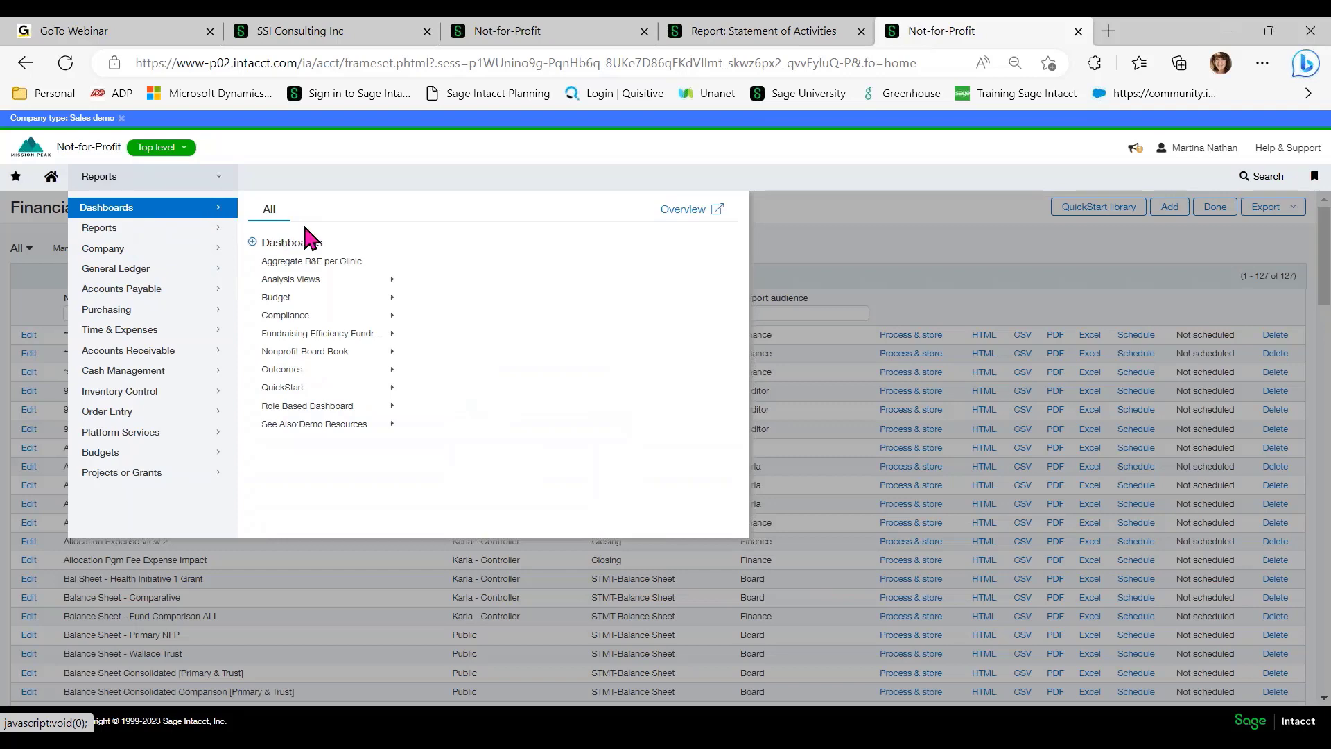
{"action": "left_click", "coordinate": [386, 301]}
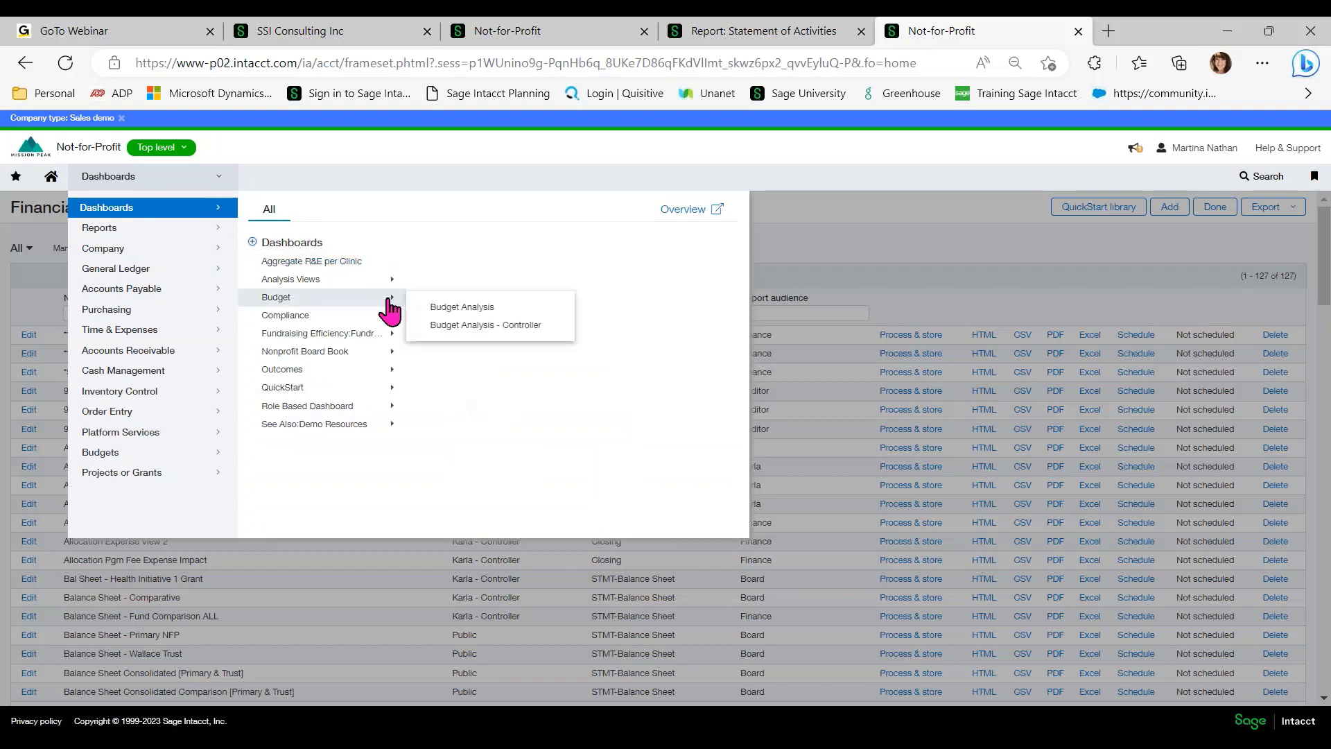
{"action": "left_click", "coordinate": [465, 313]}
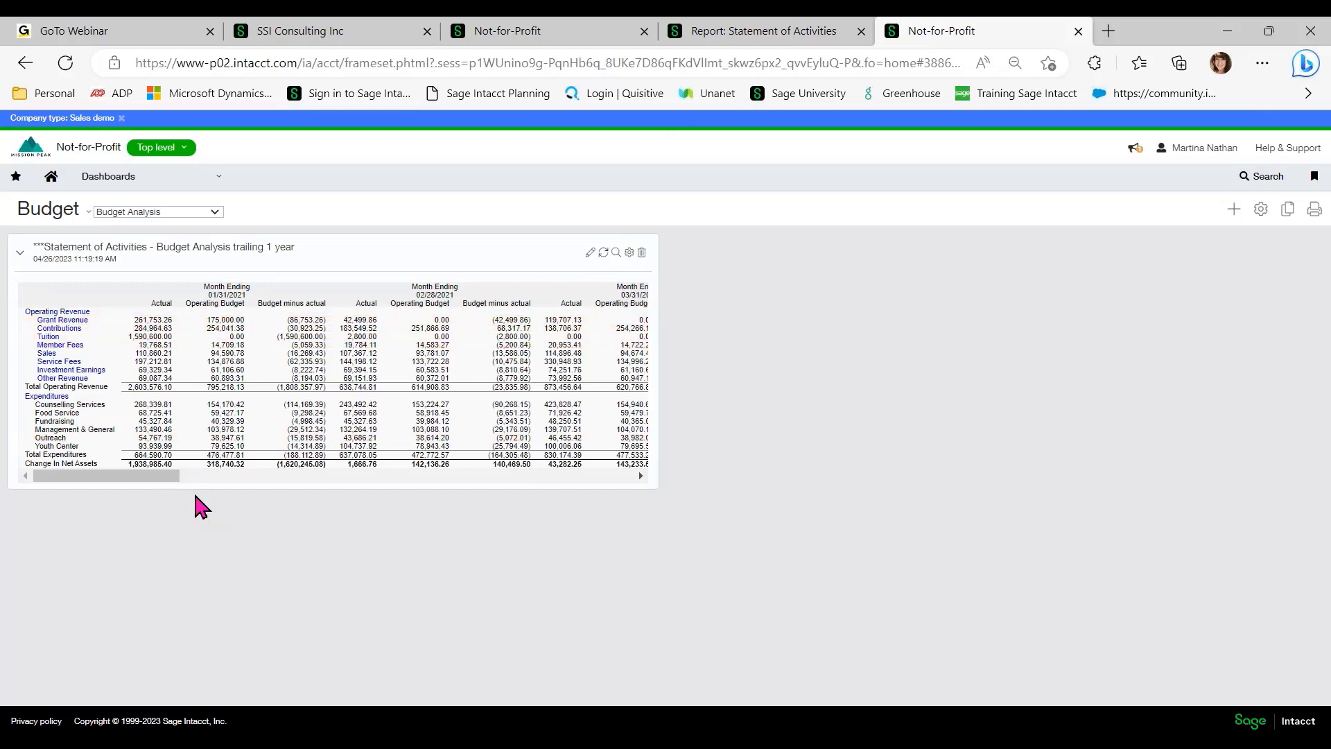
{"action": "mouse_move", "coordinate": [162, 476]}
{"action": "left_mouse_down"}
{"action": "mouse_move", "coordinate": [638, 498]}
{"action": "mouse_move", "coordinate": [202, 511]}
{"action": "mouse_move", "coordinate": [160, 485]}
{"action": "left_mouse_up"}
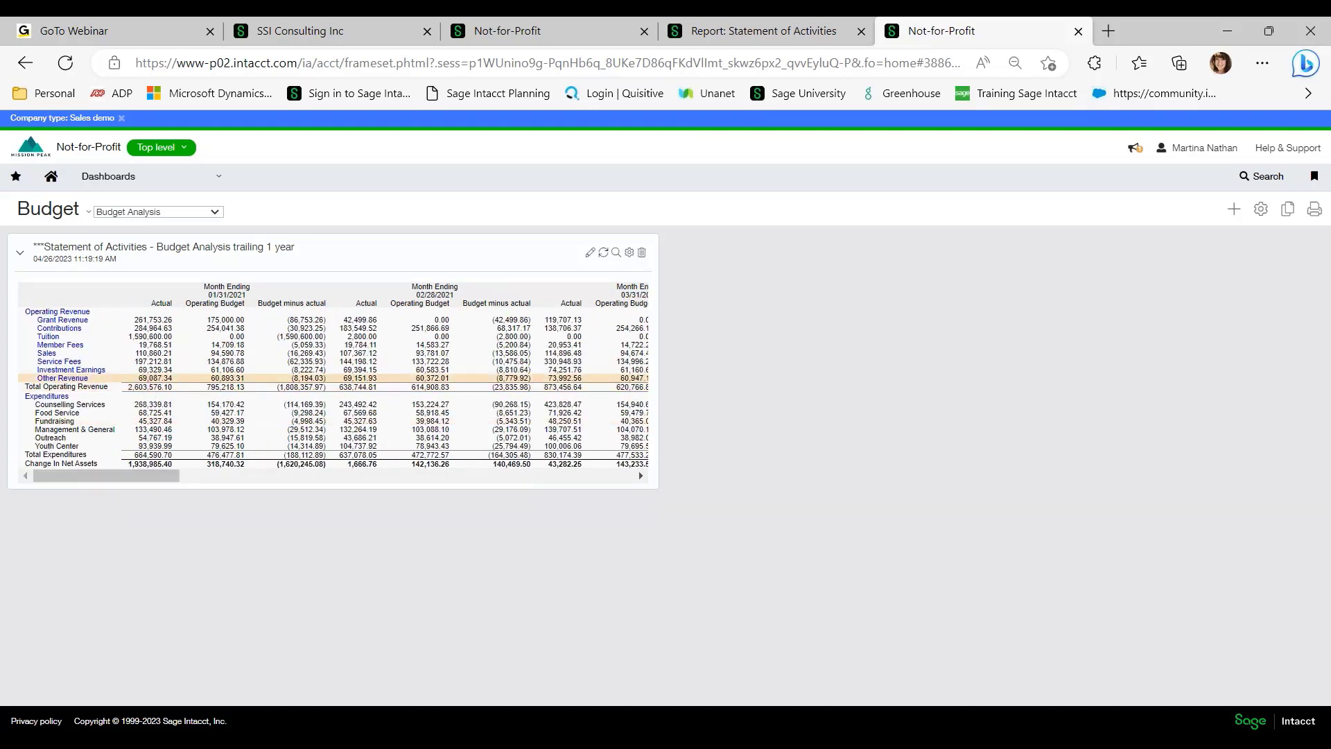
Switch to the Budget Analysis - Controller dashboard.
{"action": "left_click", "coordinate": [119, 182]}
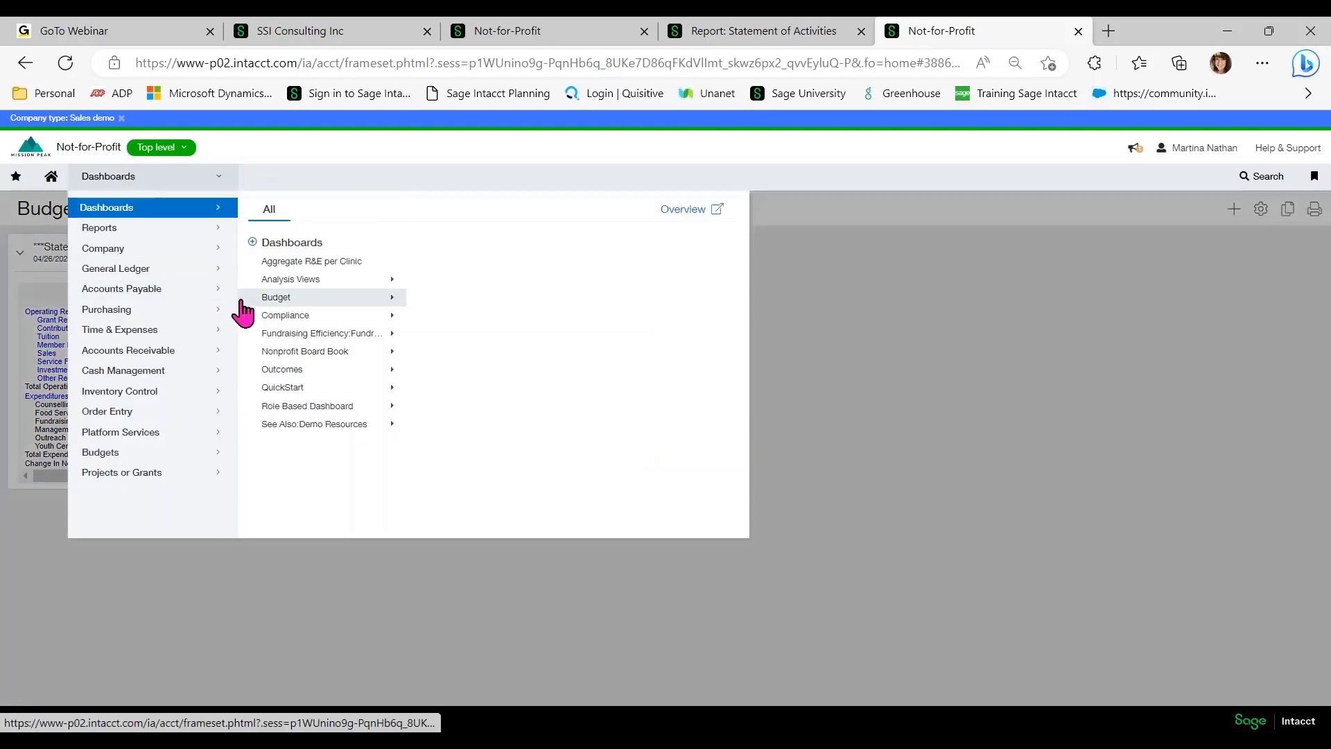
{"action": "left_click", "coordinate": [276, 299]}
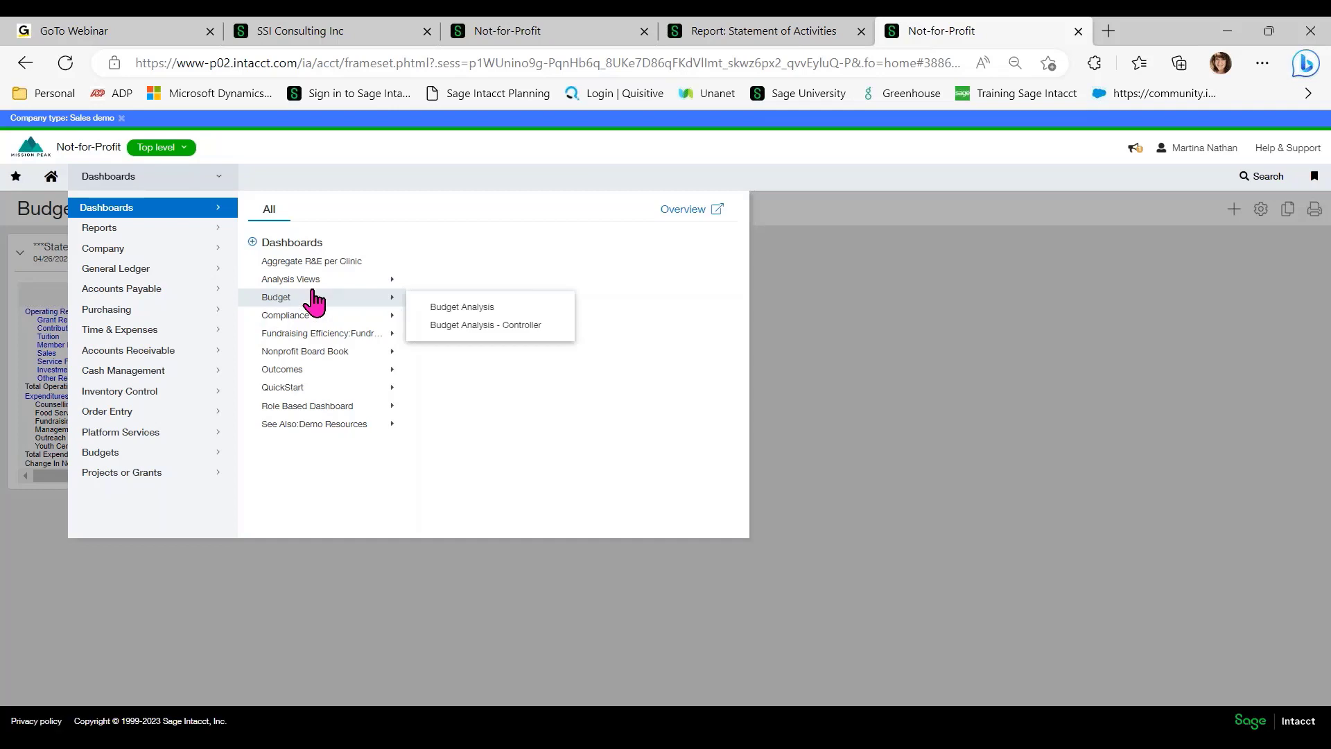
{"action": "left_click", "coordinate": [482, 326]}
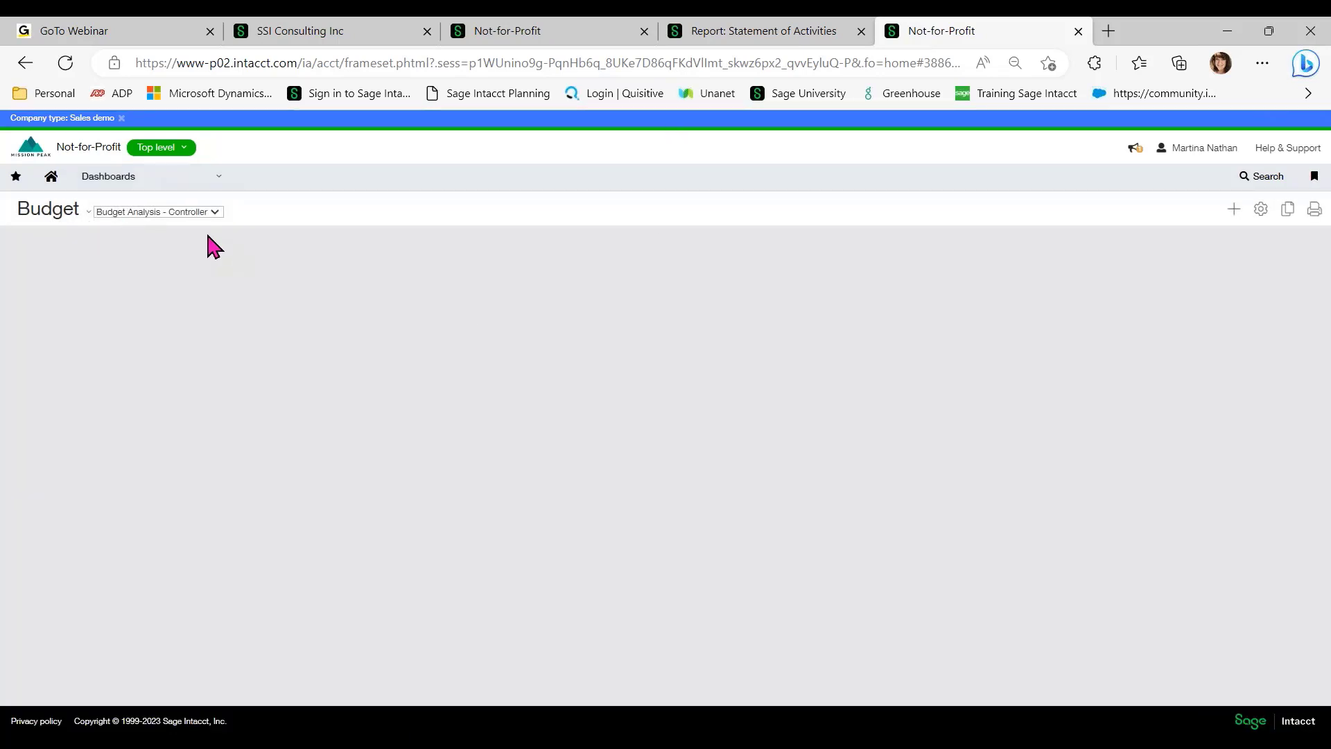
Start a new dashboard component of type Report with Financial report as its source.
{"action": "left_click", "coordinate": [1234, 210]}
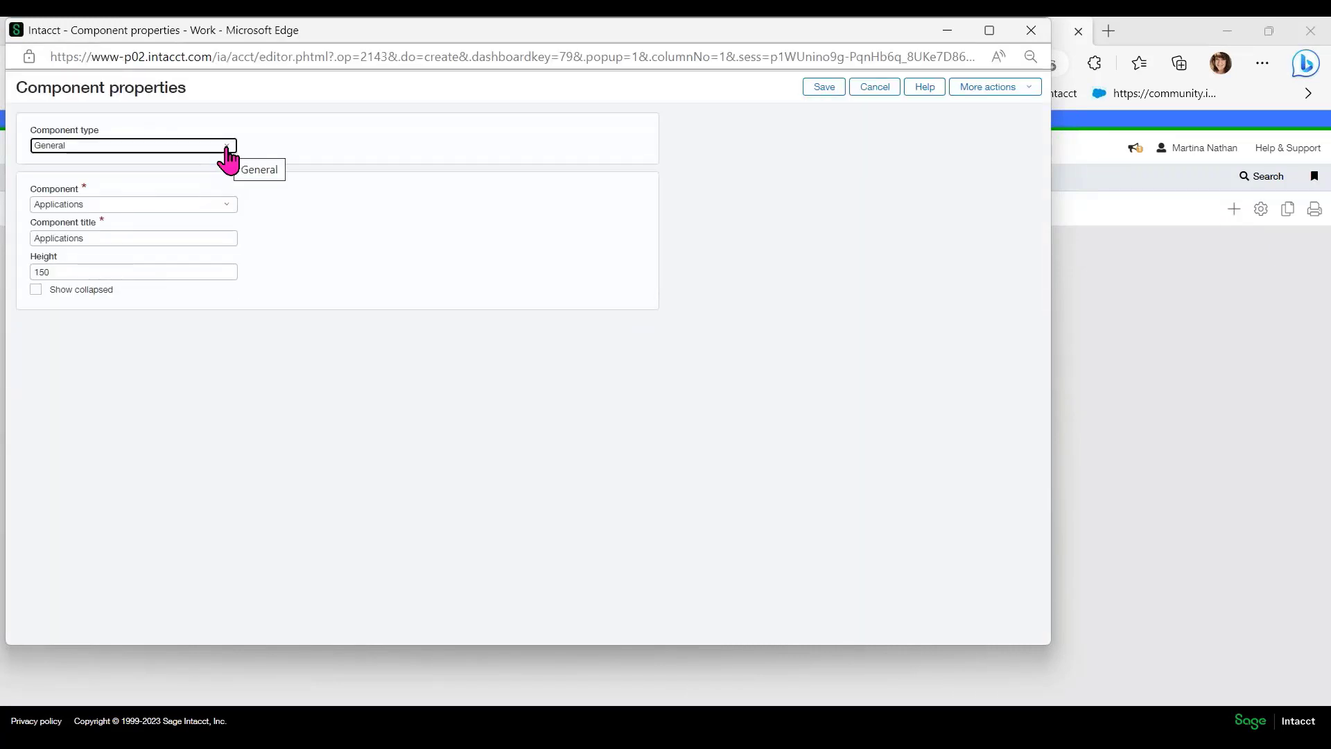
{"action": "left_click", "coordinate": [226, 147]}
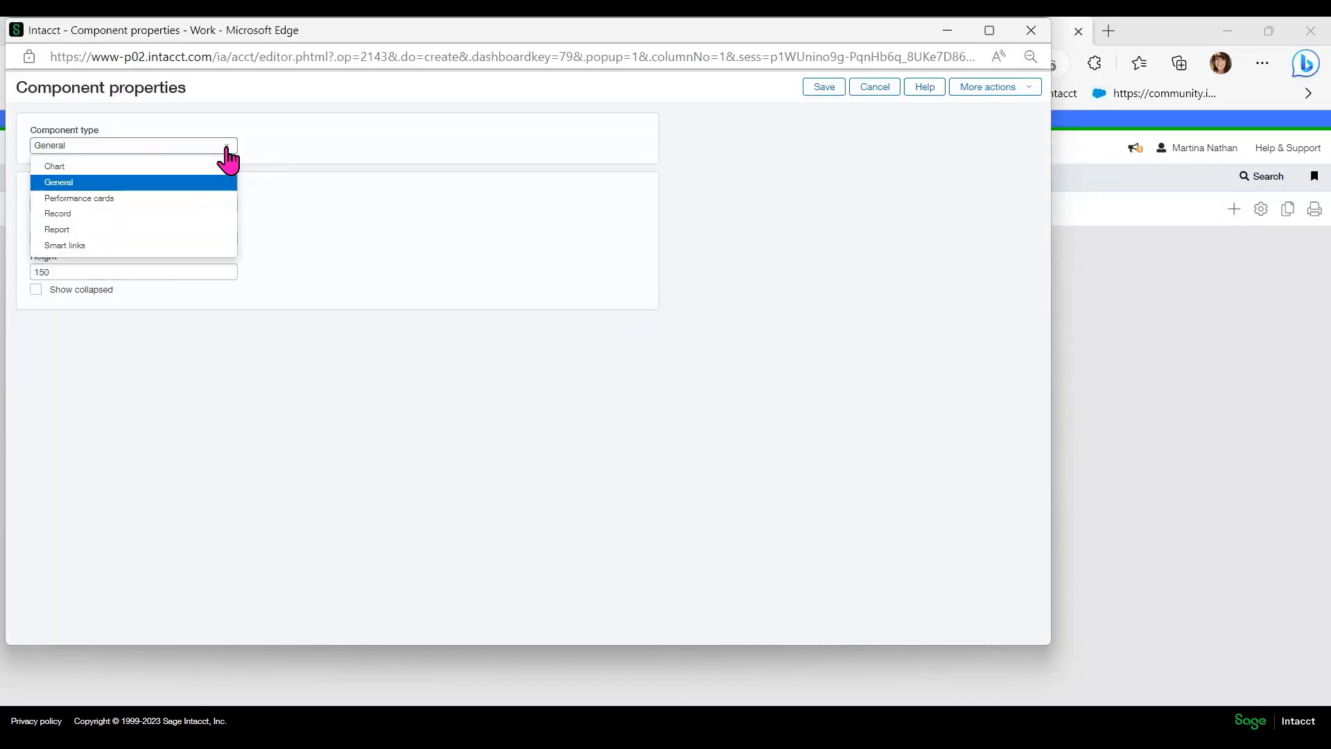
{"action": "left_click", "coordinate": [60, 231]}
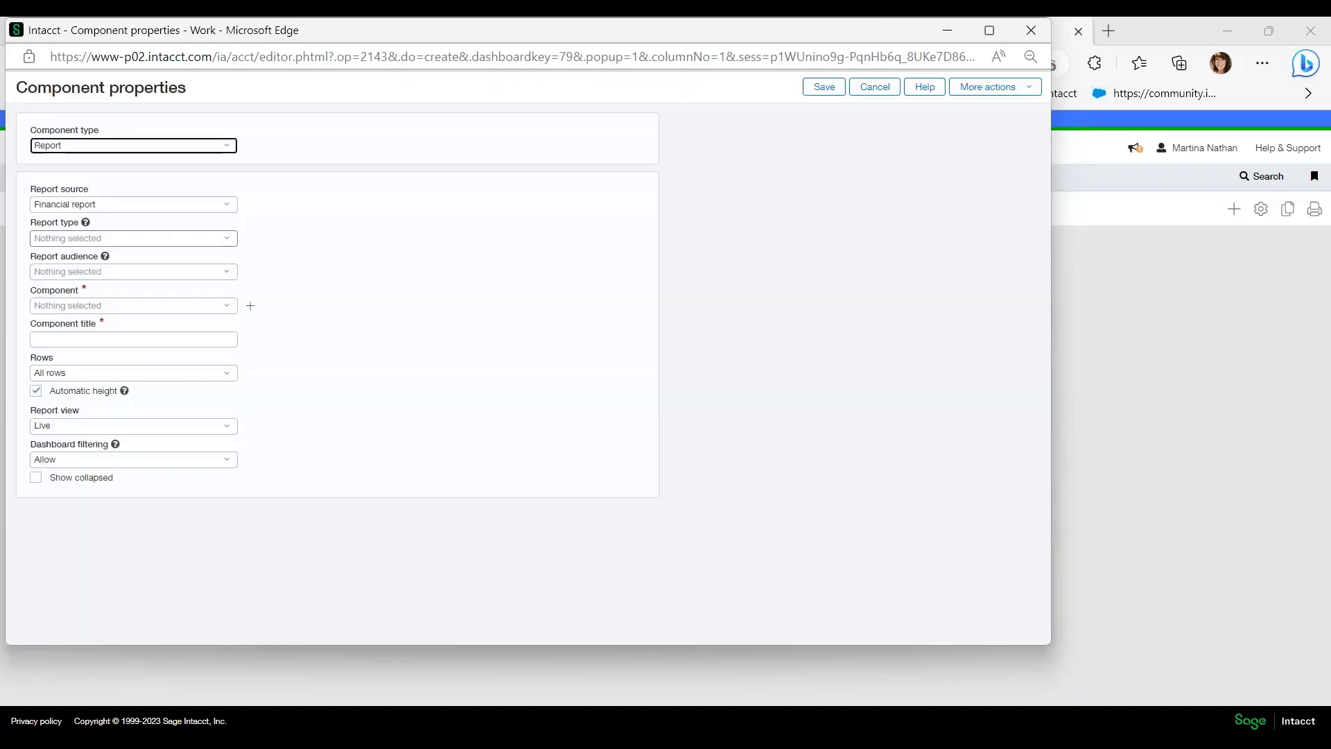
{"action": "left_click", "coordinate": [226, 205]}
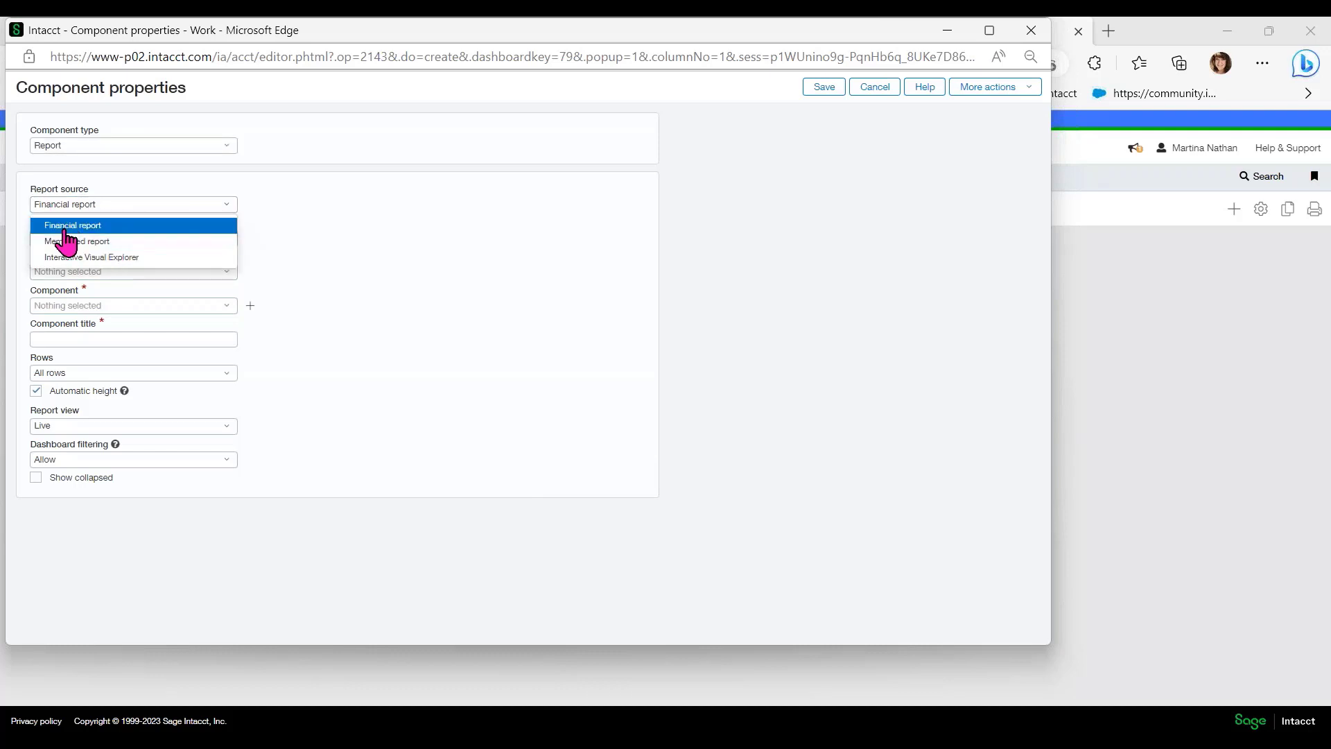
{"action": "left_click", "coordinate": [65, 227]}
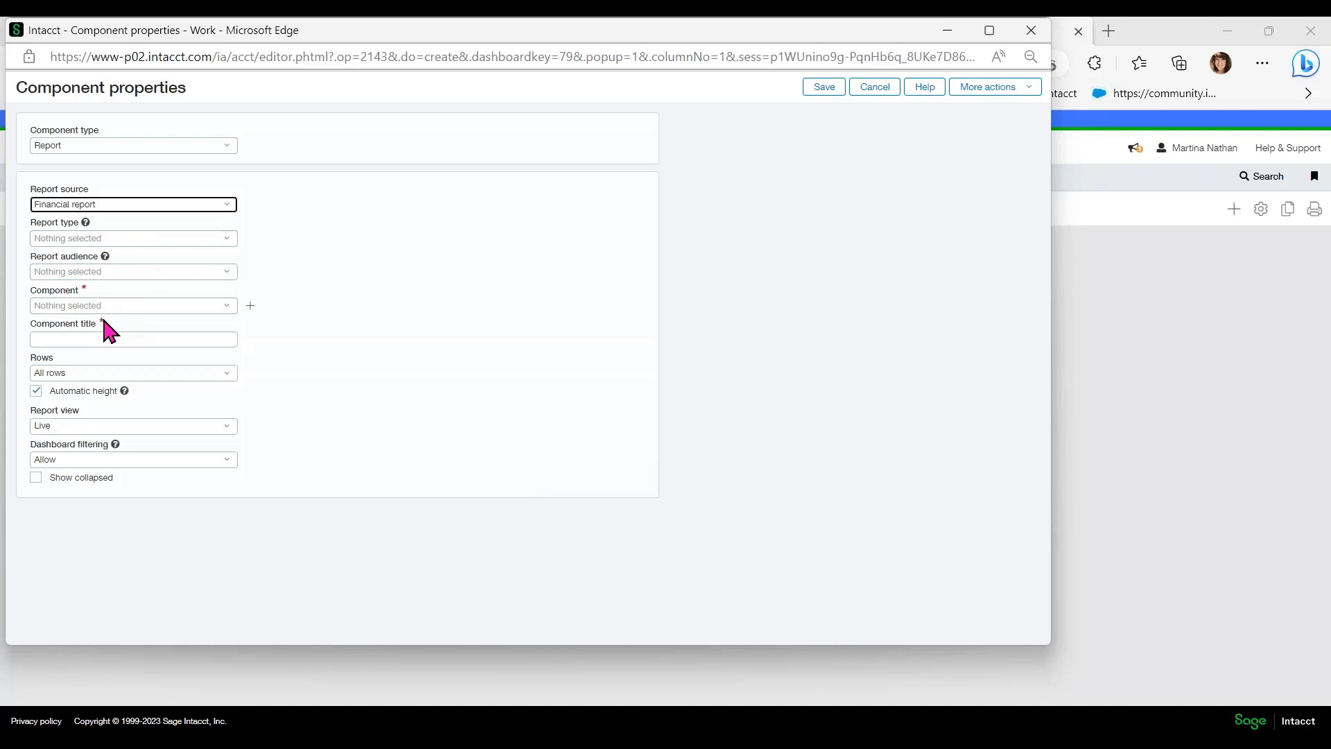
Choose "***Statement of Activities - Budget Analysis trailing 1 year" as the component, keep the report view Live, and save it.
{"action": "left_click", "coordinate": [228, 307]}
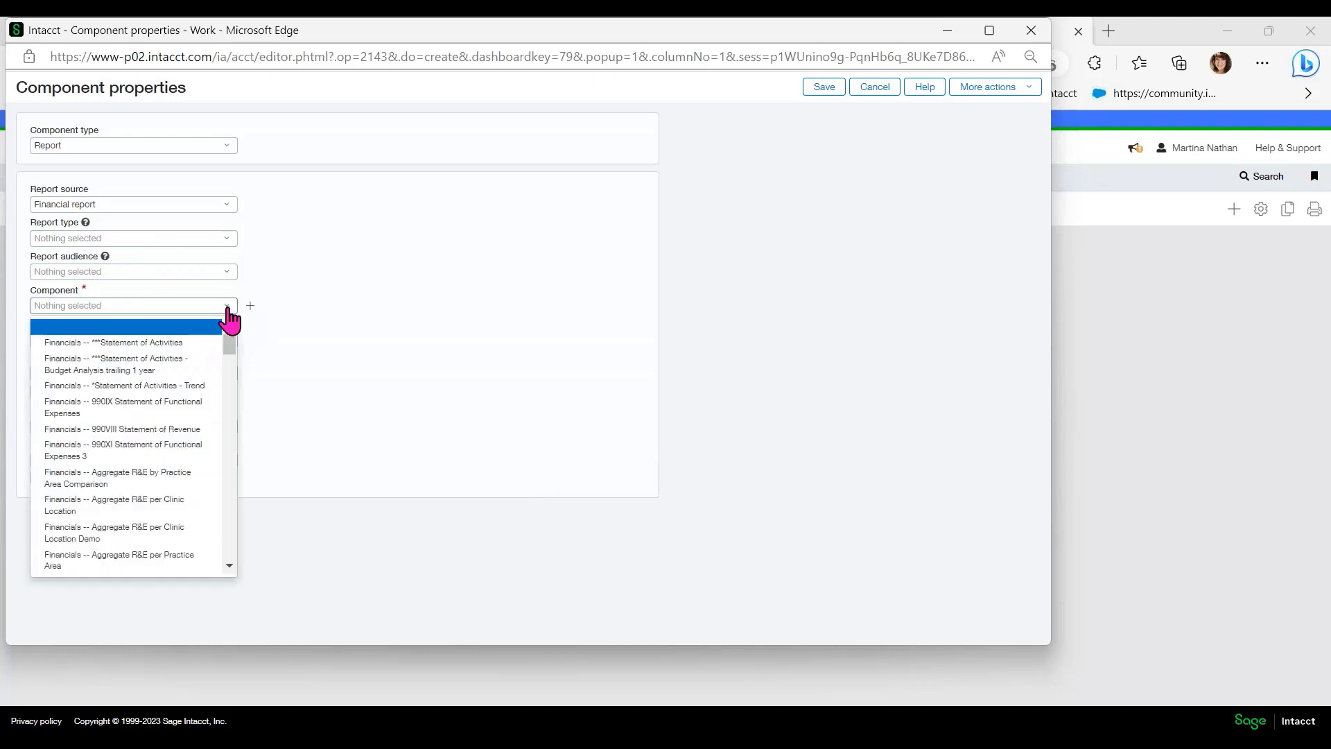
{"action": "left_click", "coordinate": [119, 365]}
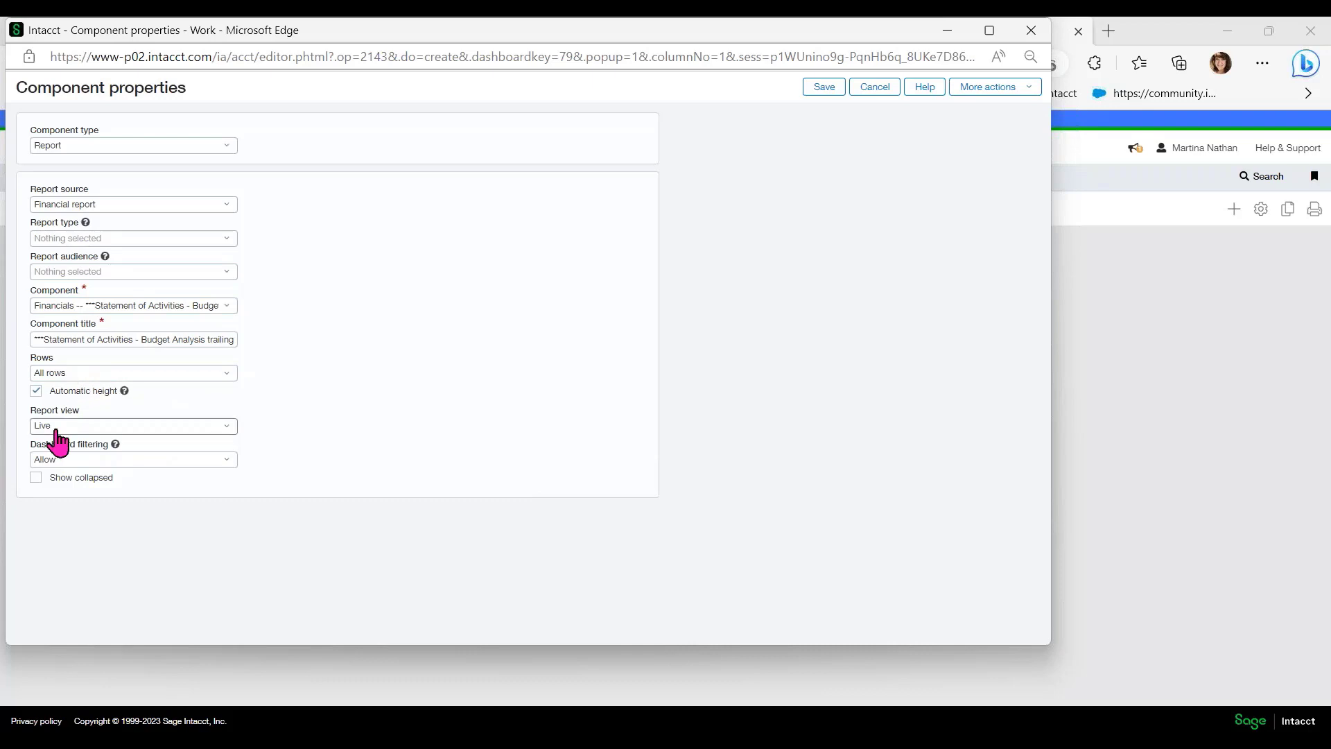
{"action": "left_click", "coordinate": [232, 435]}
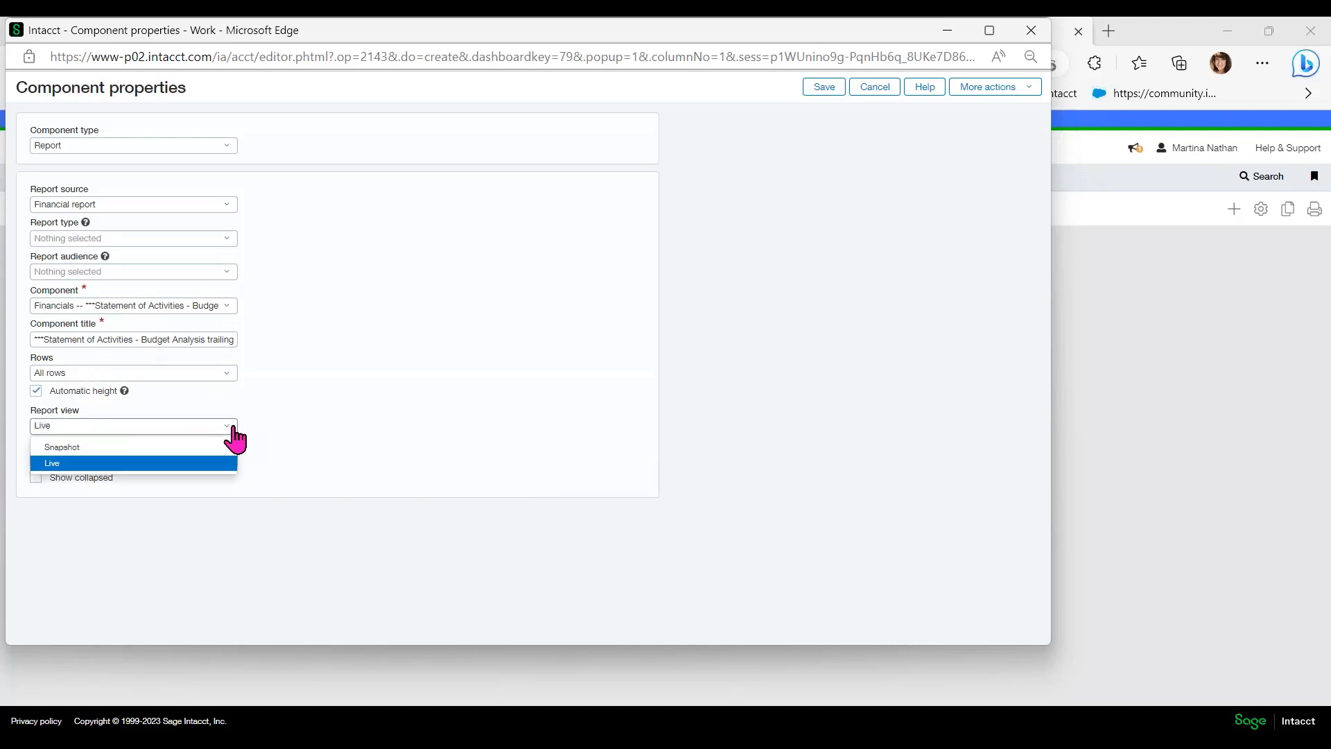
{"action": "left_click", "coordinate": [65, 464]}
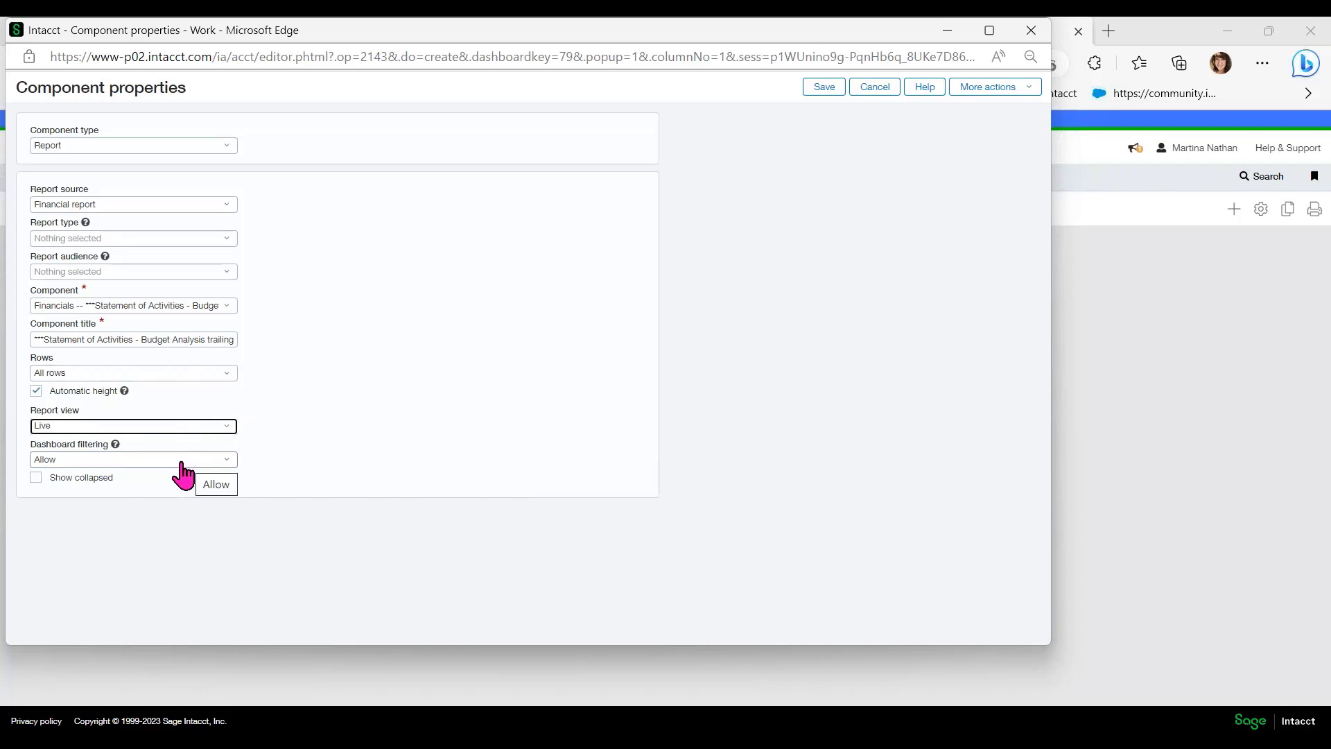
{"action": "left_click", "coordinate": [824, 87]}
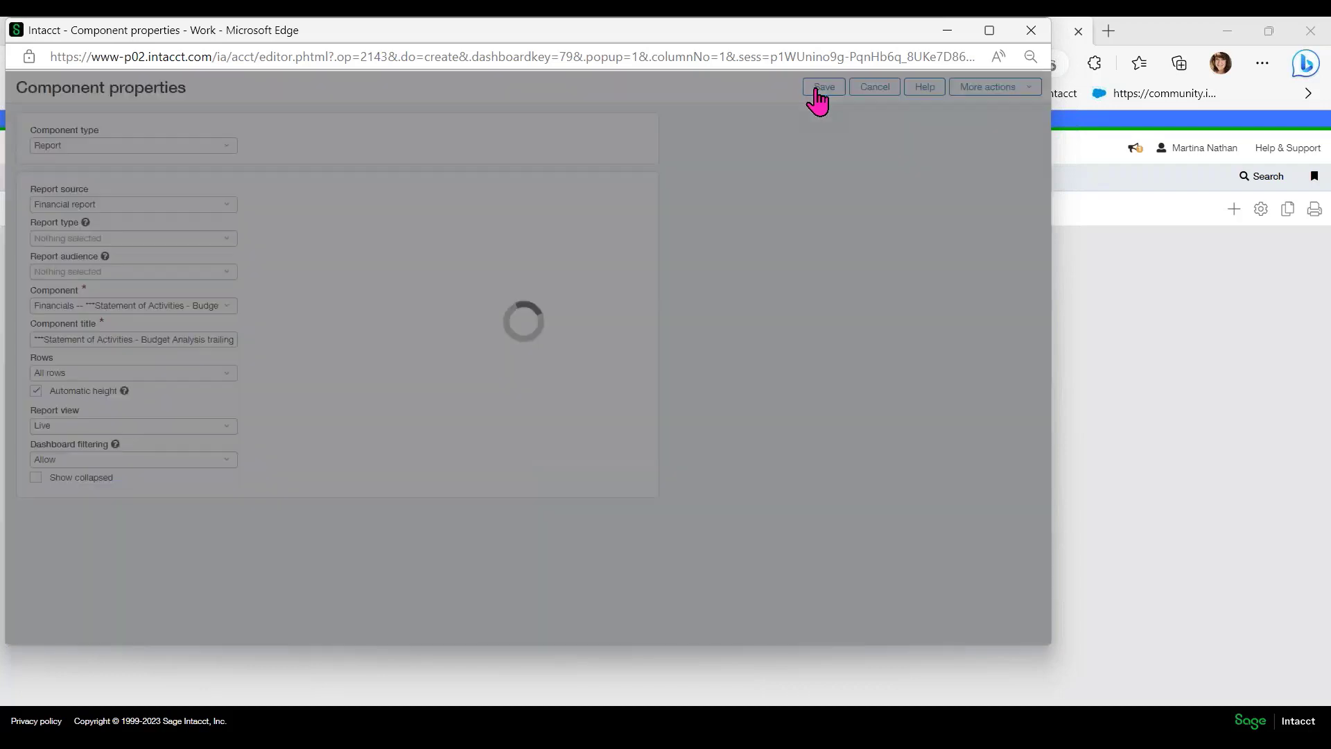